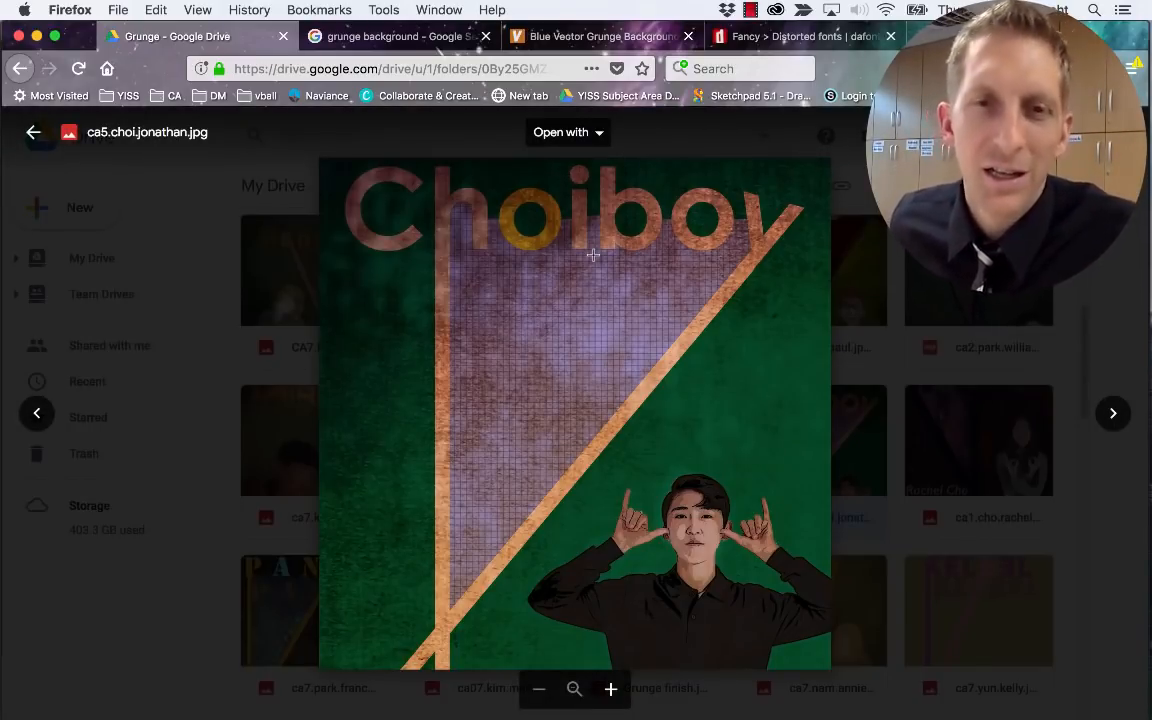
Switch from the Drive poster preview to Photoshop's start screen
{"action": "key", "text": "super+Tab"}
{"action": "key", "text": "super+Tab"}
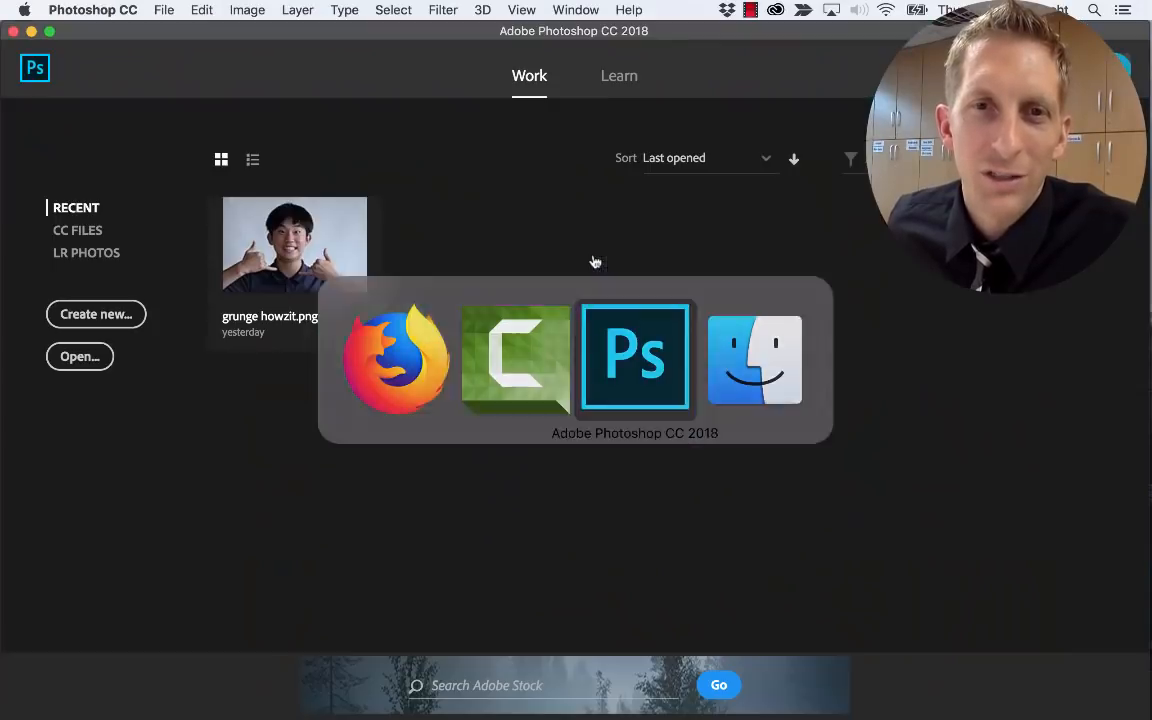
Create a new document from the Print A4 preset, with the height changed to 210 for a 210 x 210 mm page
{"action": "key", "text": "super+n"}
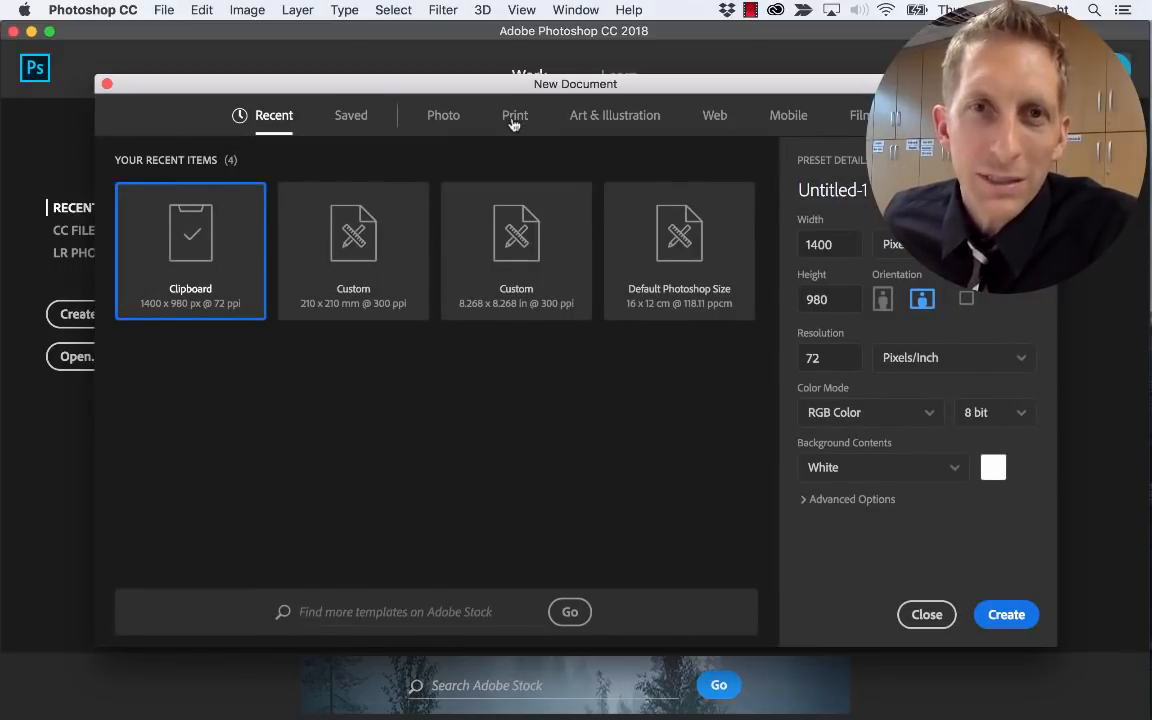
{"action": "left_click", "coordinate": [513, 118]}
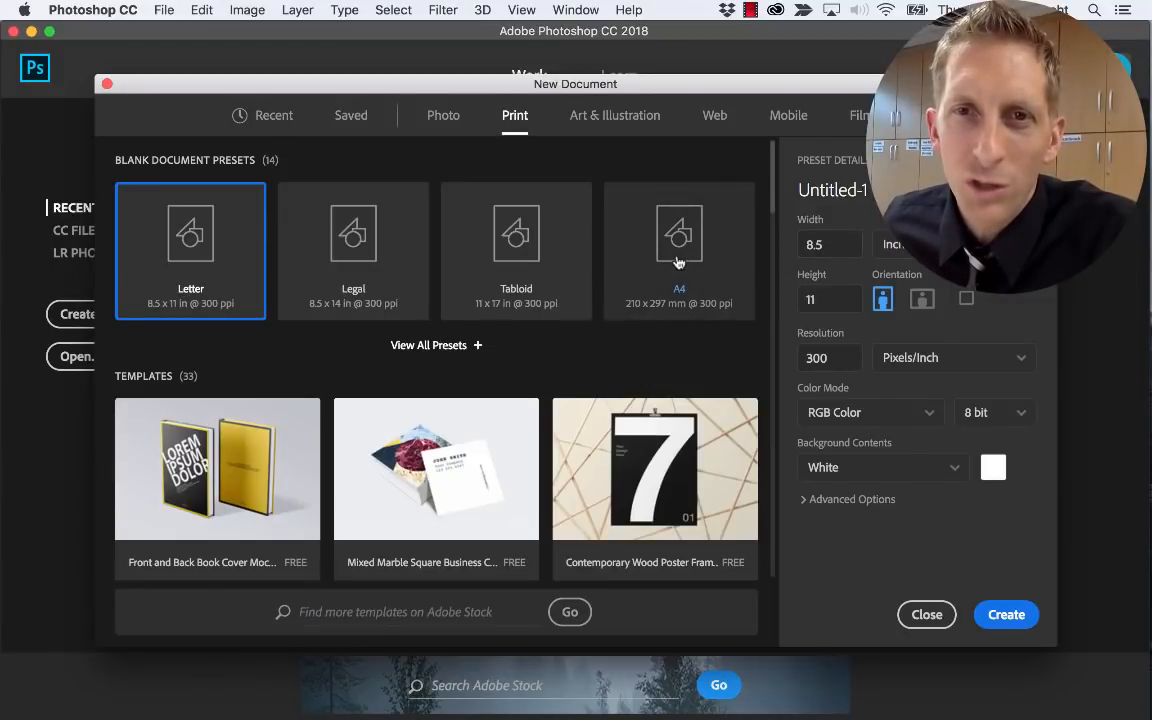
{"action": "left_click", "coordinate": [740, 240]}
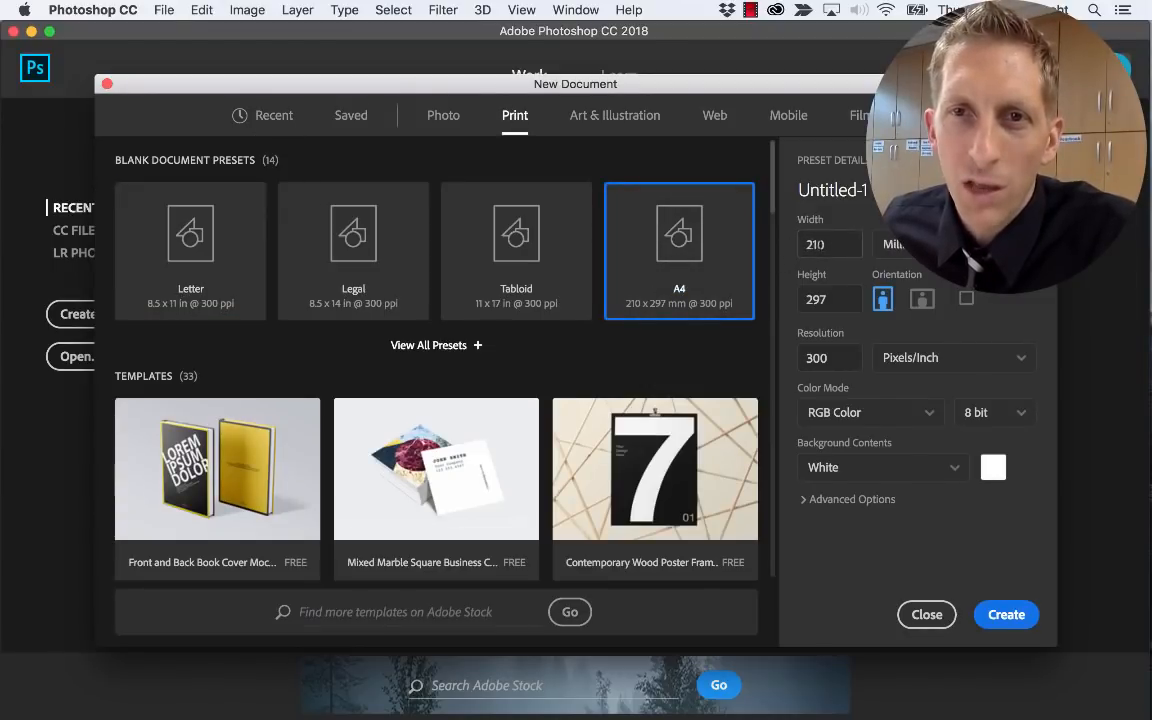
{"action": "double_click", "coordinate": [815, 244]}
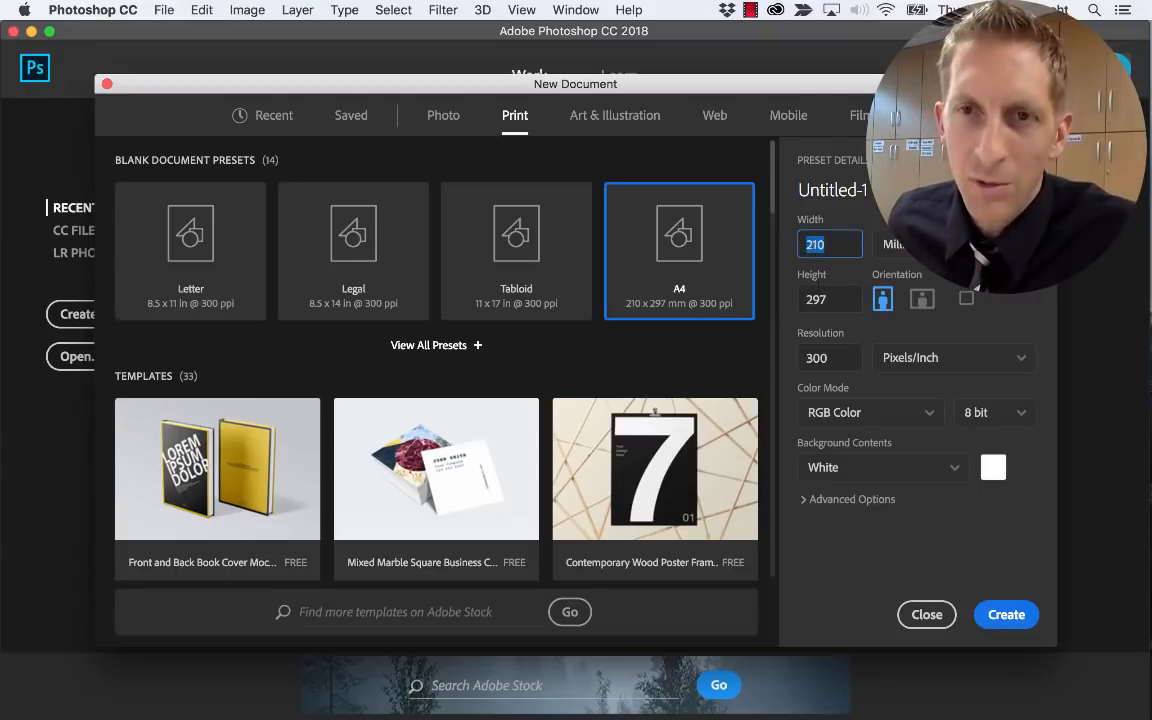
{"action": "key", "text": "Tab"}
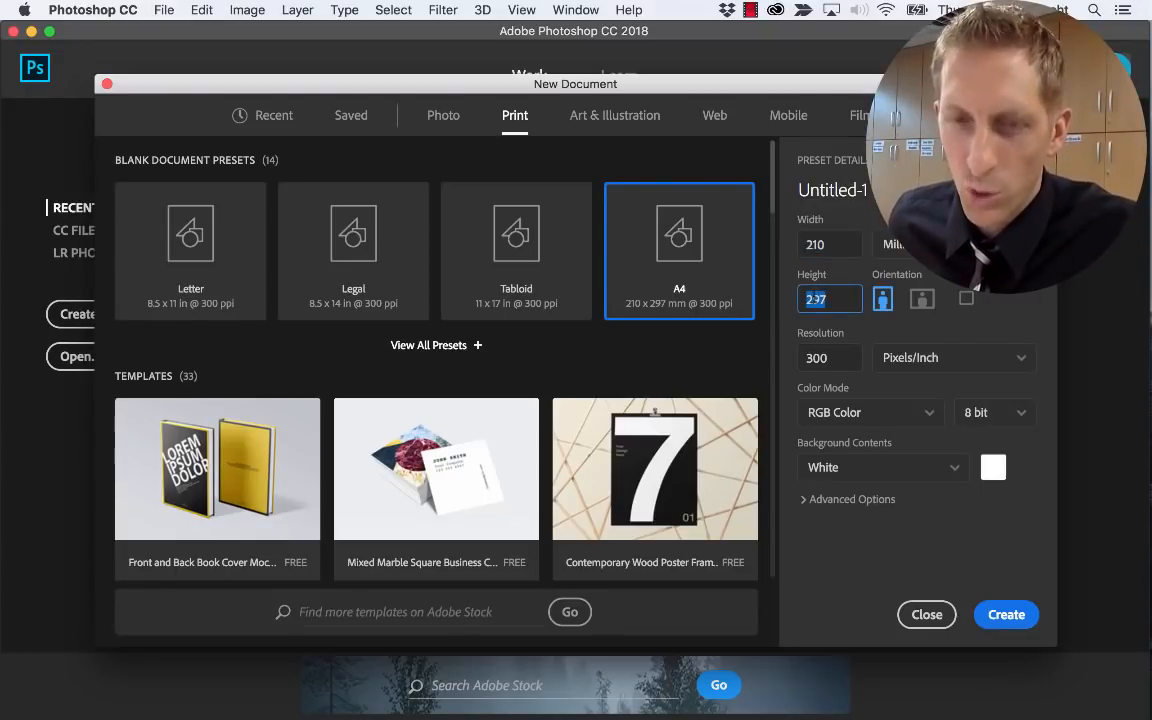
{"action": "type", "text": "210"}
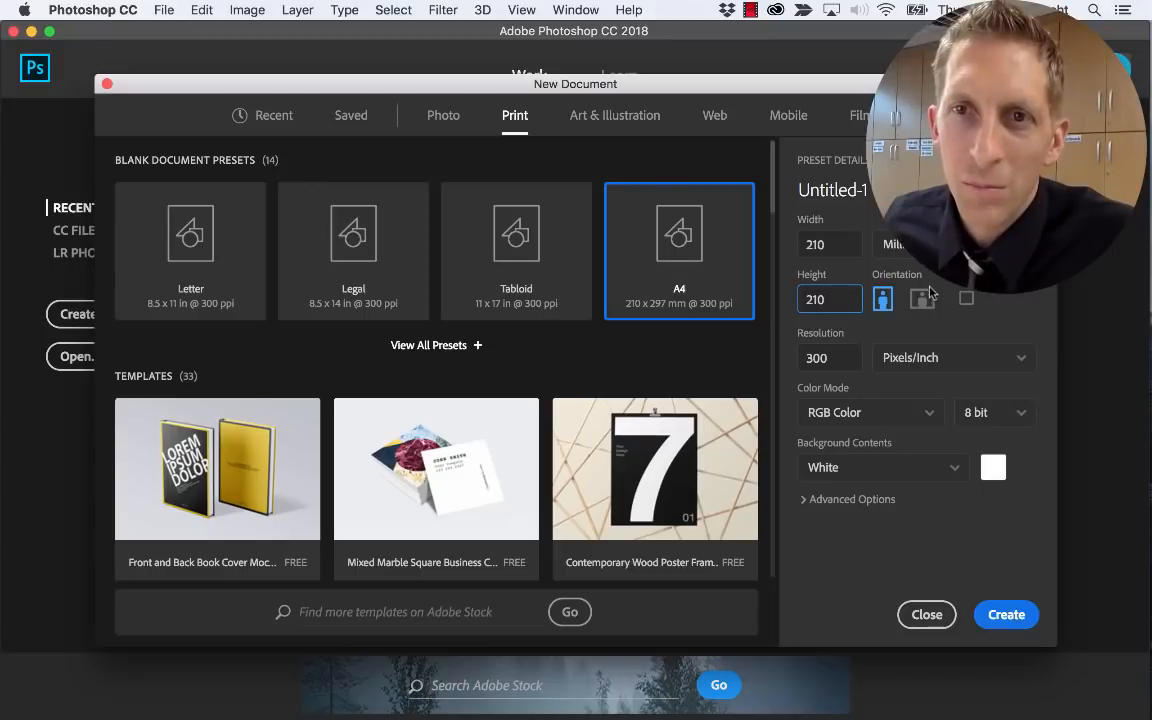
{"action": "left_click", "coordinate": [1006, 612]}
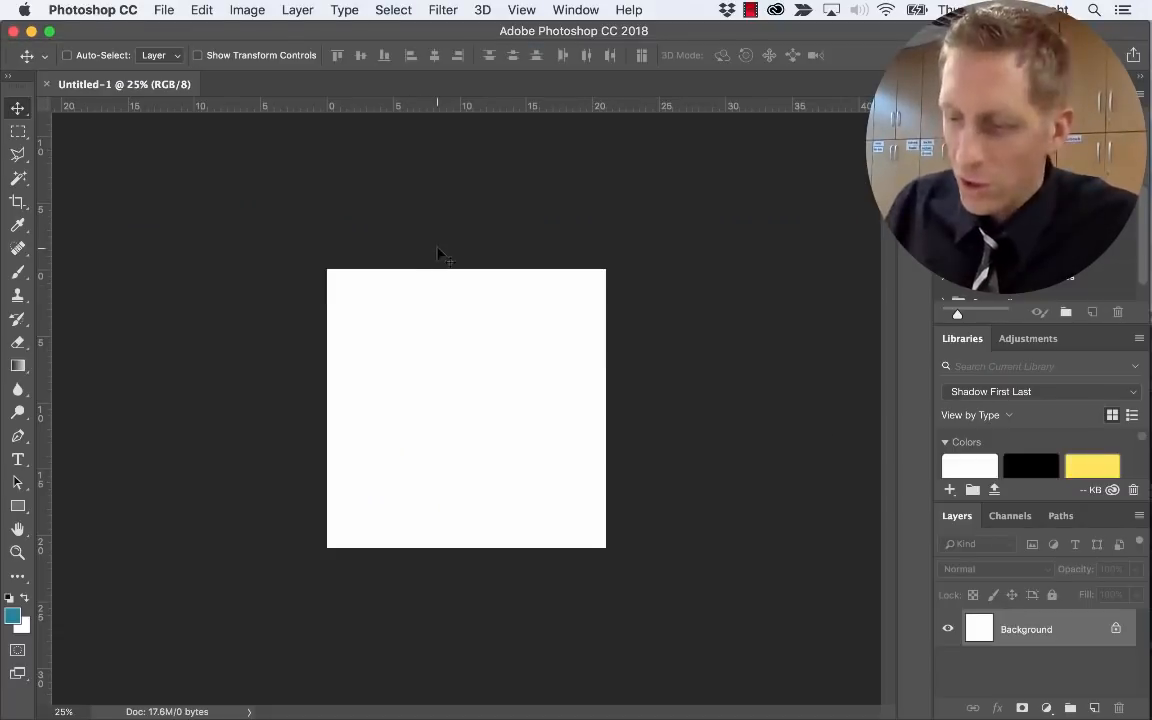
Zoom to 50% and type 'DurPark' in yellow Bold DIN Alternate near the page top
{"action": "key", "text": "super+plus"}
{"action": "key", "text": "super+plus"}
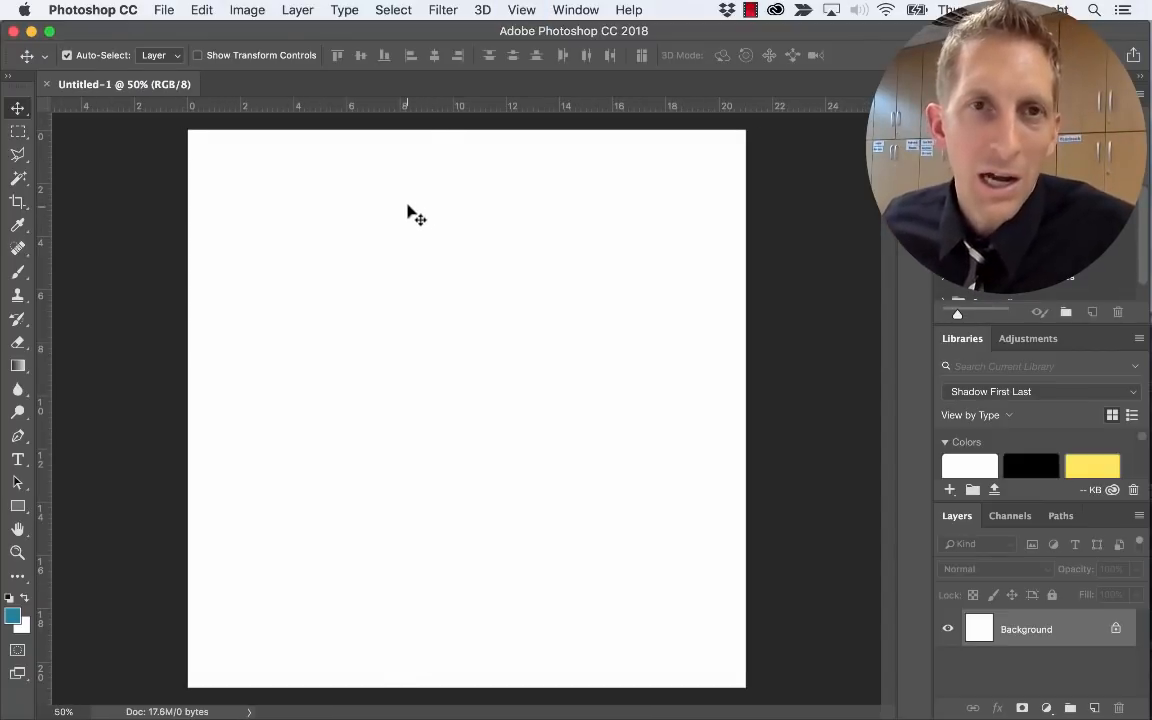
{"action": "key", "text": "t"}
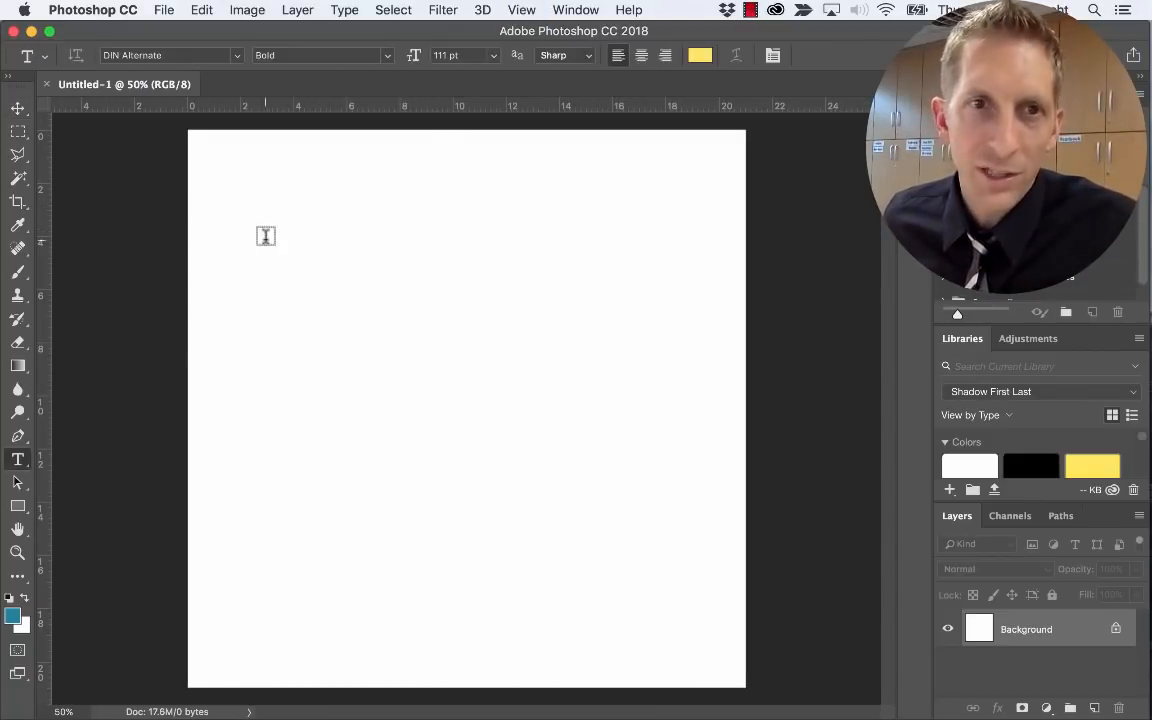
{"action": "left_click", "coordinate": [290, 238]}
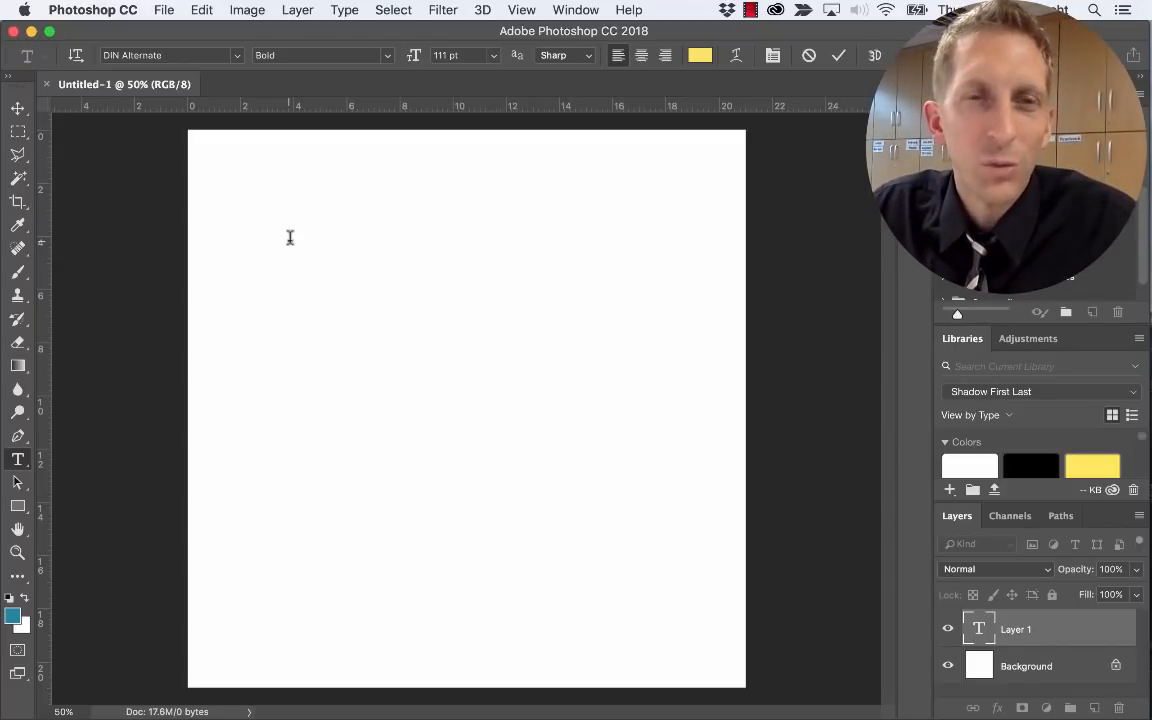
{"action": "type", "text": "Dur"}
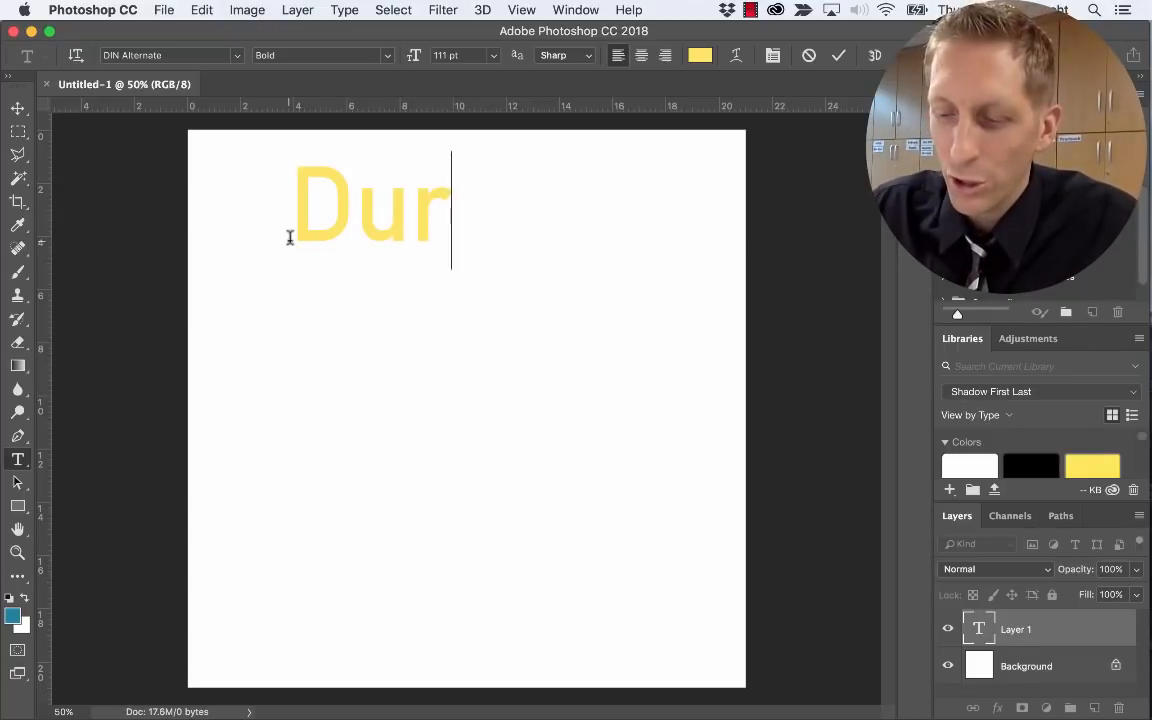
{"action": "type", "text": "Park"}
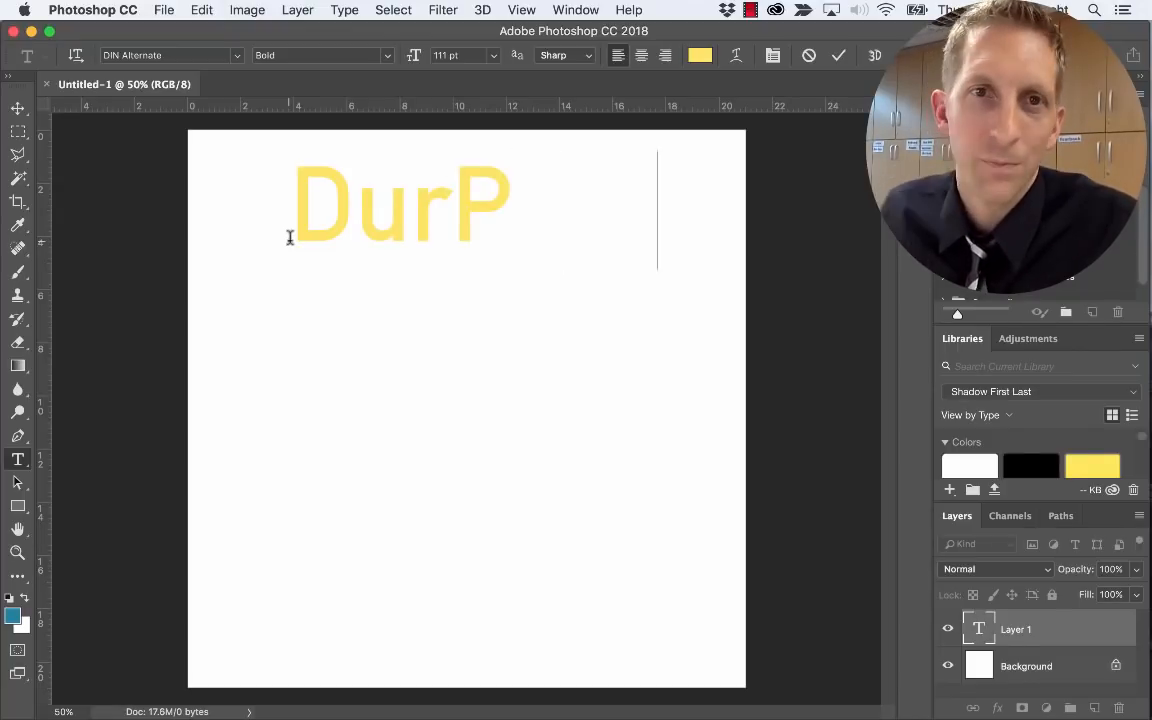
Fix the typo so the title reads 'DruPark'
{"action": "left_click", "coordinate": [350, 213]}
{"action": "type", "text": "r"}
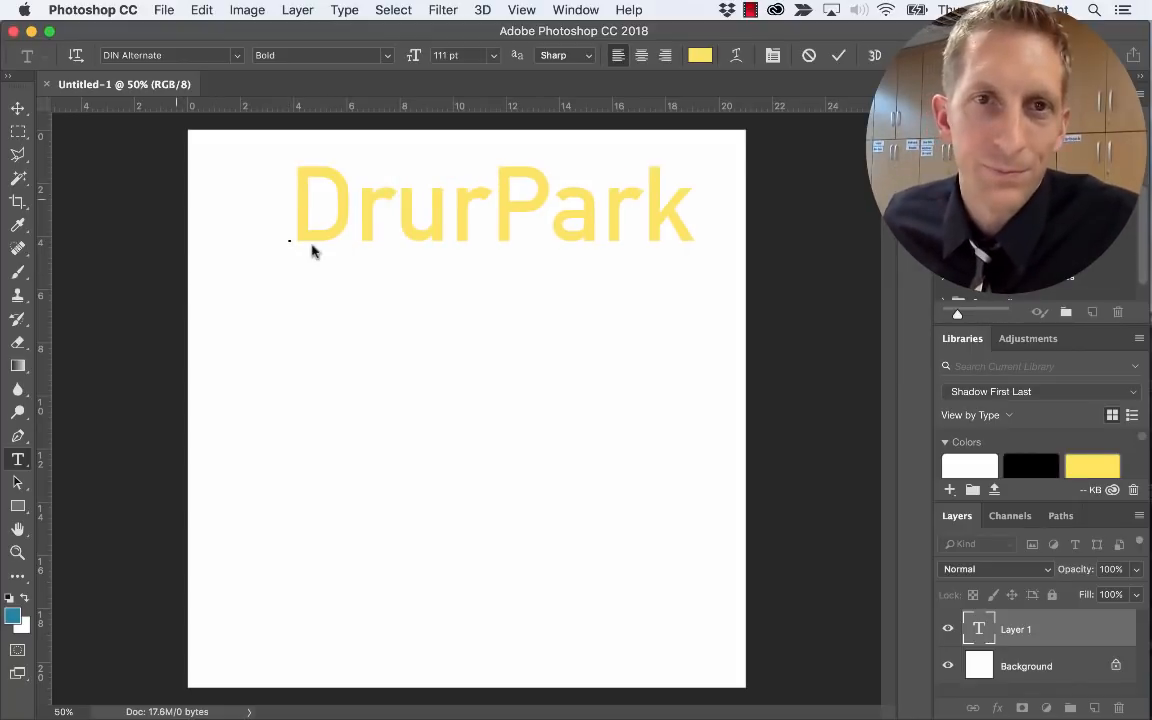
{"action": "left_click", "coordinate": [484, 208]}
{"action": "key", "text": "BackSpace"}
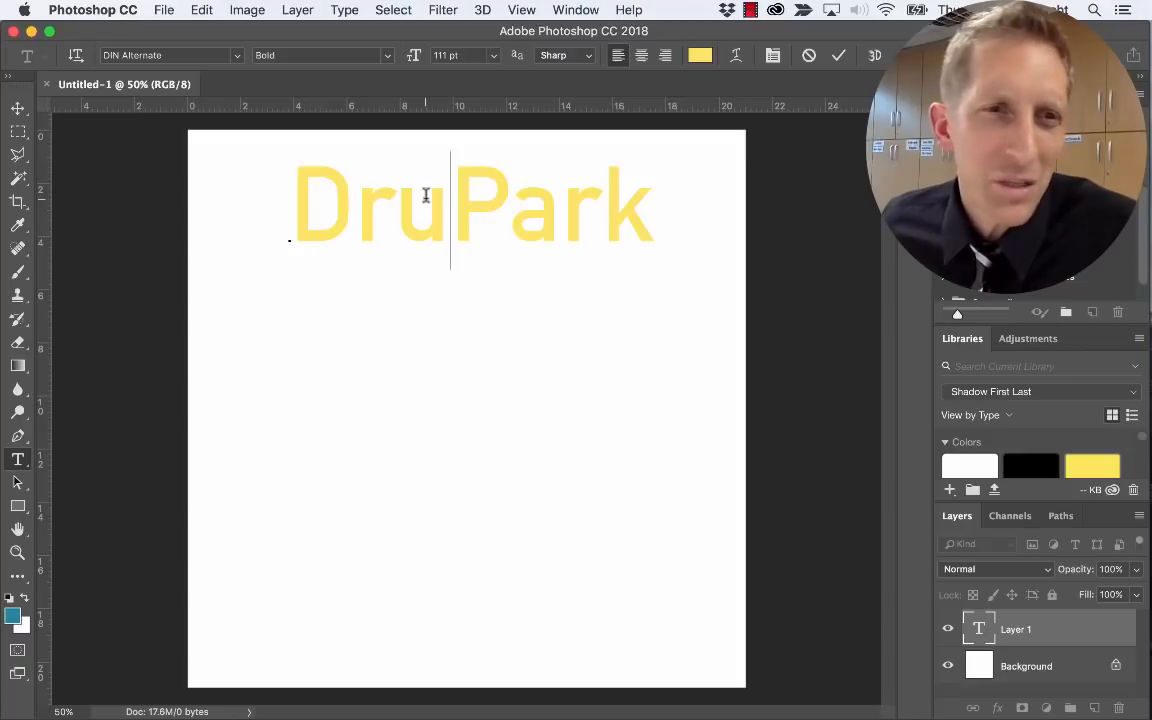
Give the whole DruPark title a deep, saturated blue, then bring Firefox forward
{"action": "double_click", "coordinate": [493, 207]}
{"action": "left_click", "coordinate": [699, 57]}
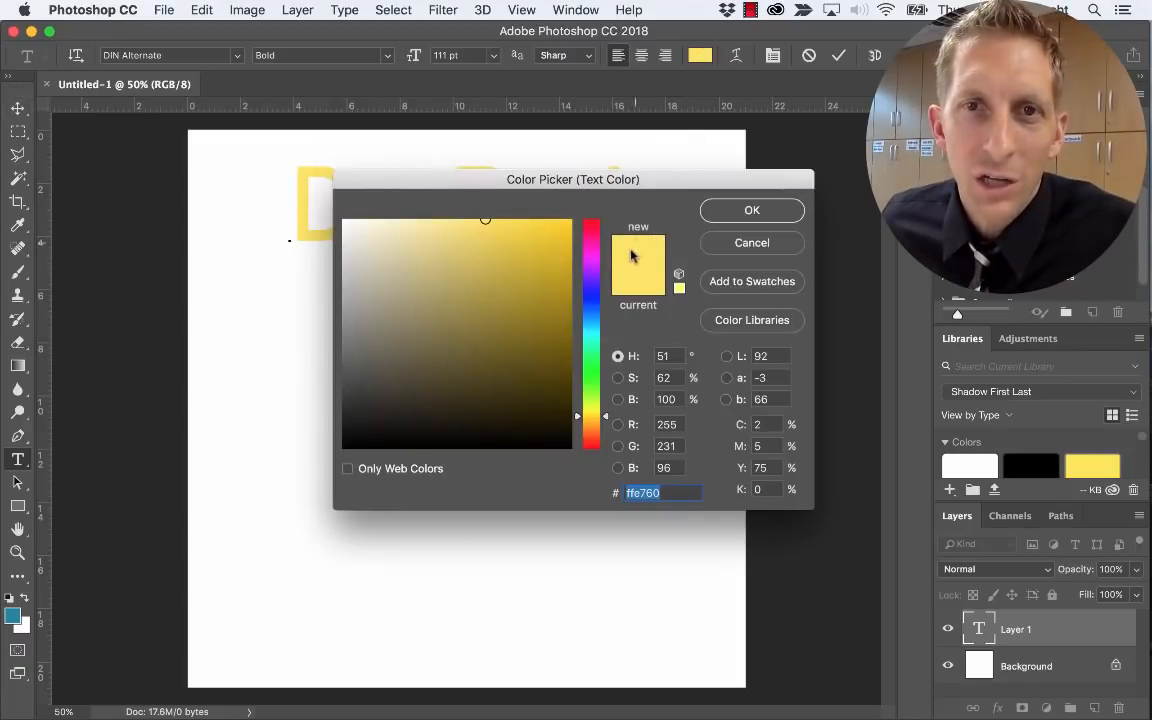
{"action": "left_click", "coordinate": [594, 312]}
{"action": "mouse_move", "coordinate": [597, 312]}
{"action": "left_mouse_down"}
{"action": "mouse_move", "coordinate": [595, 298]}
{"action": "mouse_move", "coordinate": [595, 319]}
{"action": "left_mouse_up"}
{"action": "left_click_drag", "start_coordinate": [541, 265], "coordinate": [539, 249]}
{"action": "left_click", "coordinate": [762, 210]}
{"action": "key", "text": "super+Tab"}
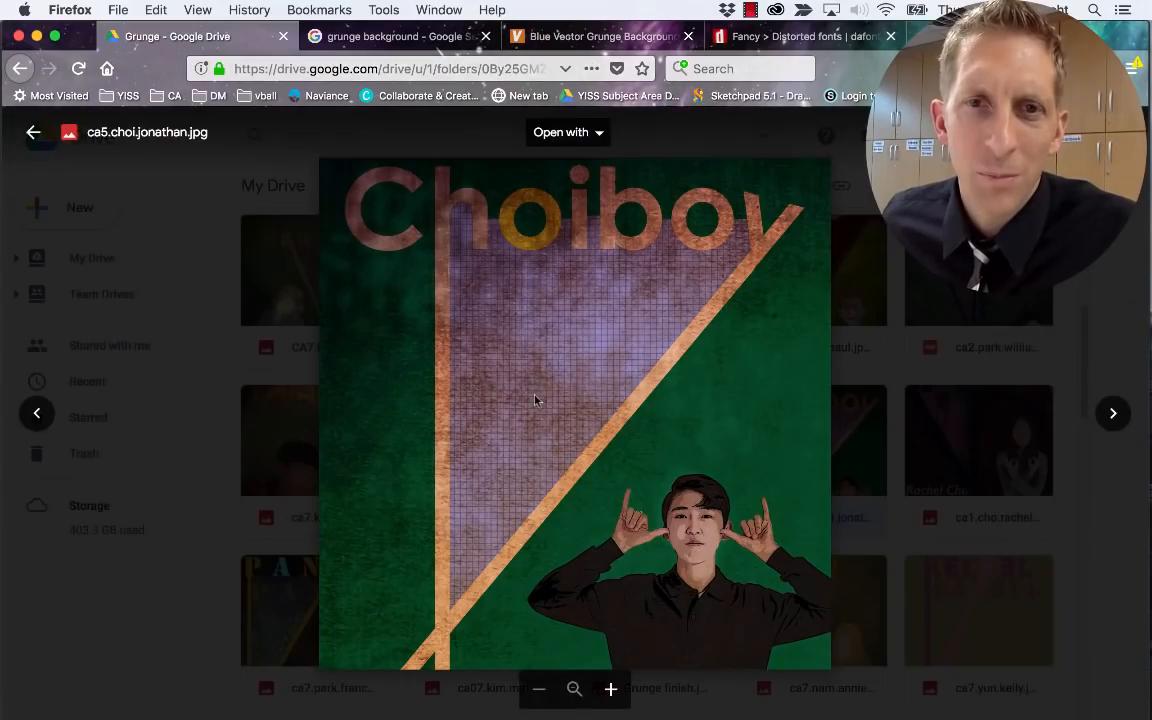
Close the Drive preview, scroll through the Grunge folder's posters, and return to Photoshop
{"action": "key", "text": "Escape"}
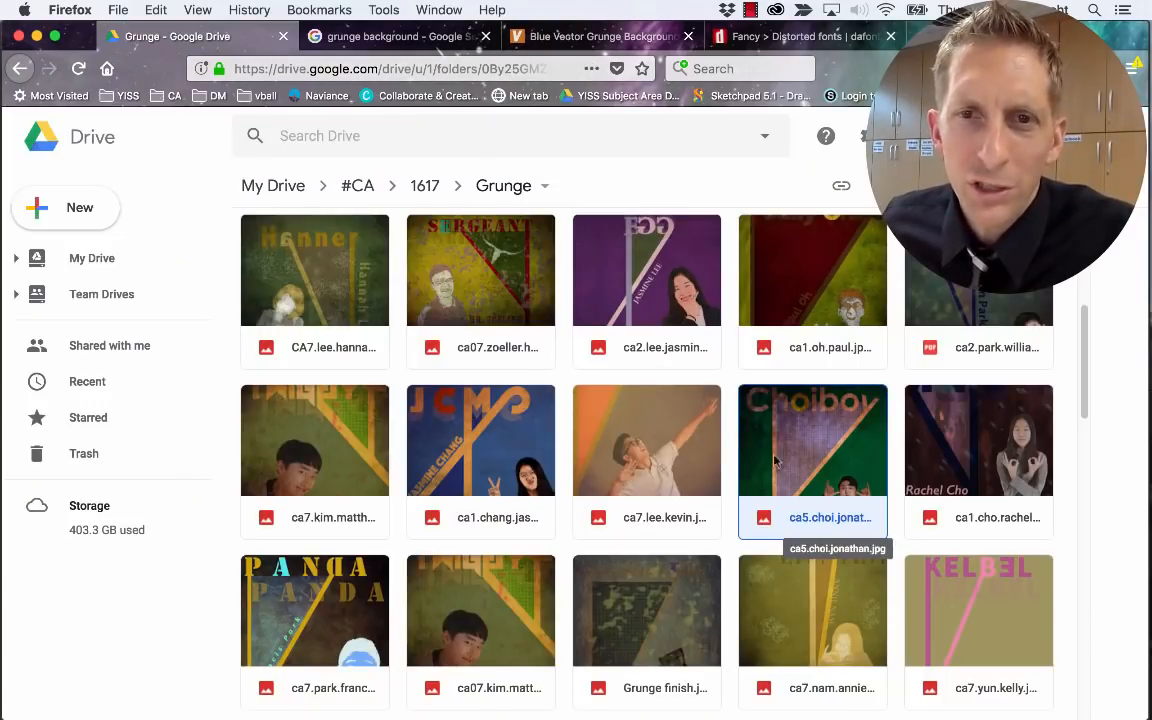
{"action": "scroll", "coordinate": [607, 484], "scroll_direction": "down", "scroll_amount": 2}
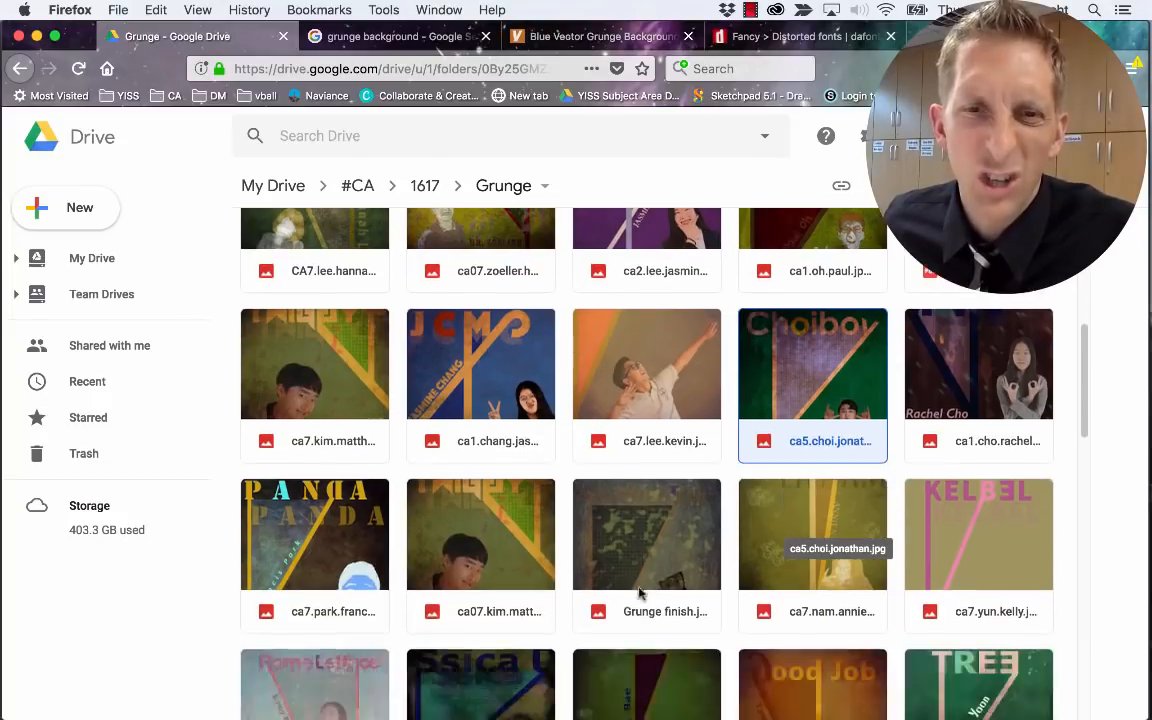
{"action": "key", "text": "super+Tab"}
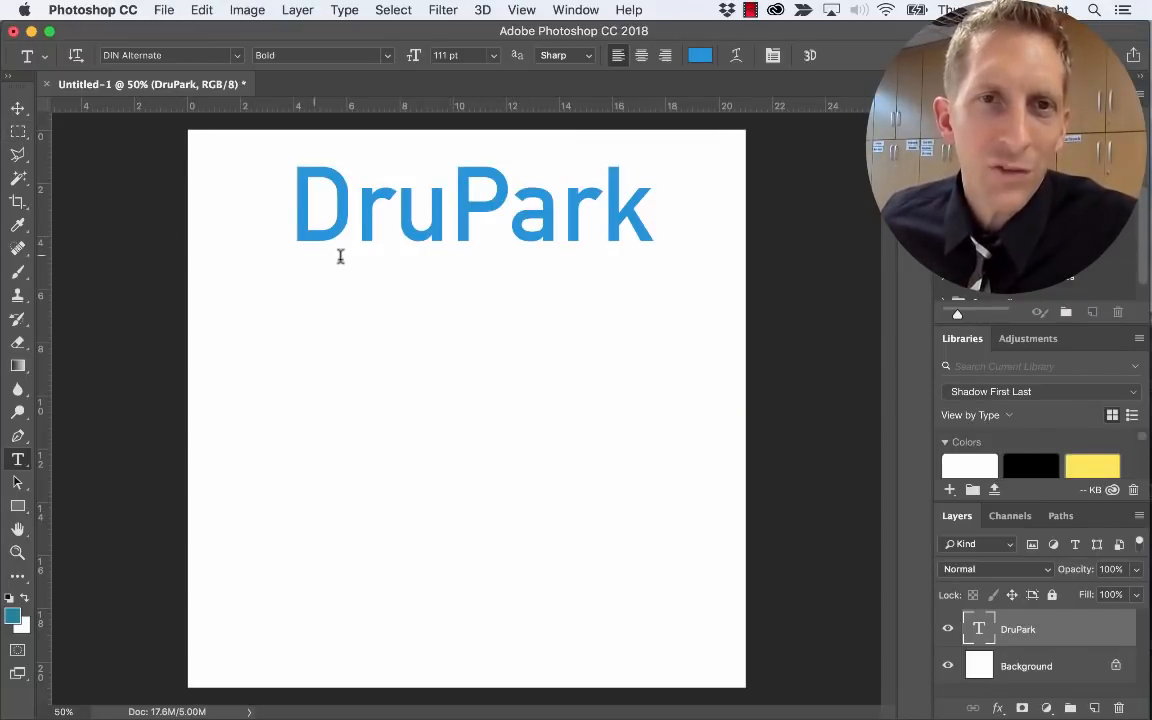
Draw a thin rectangle bar flush across the page top and set its fill by sampling the title
{"action": "left_click", "coordinate": [19, 506]}
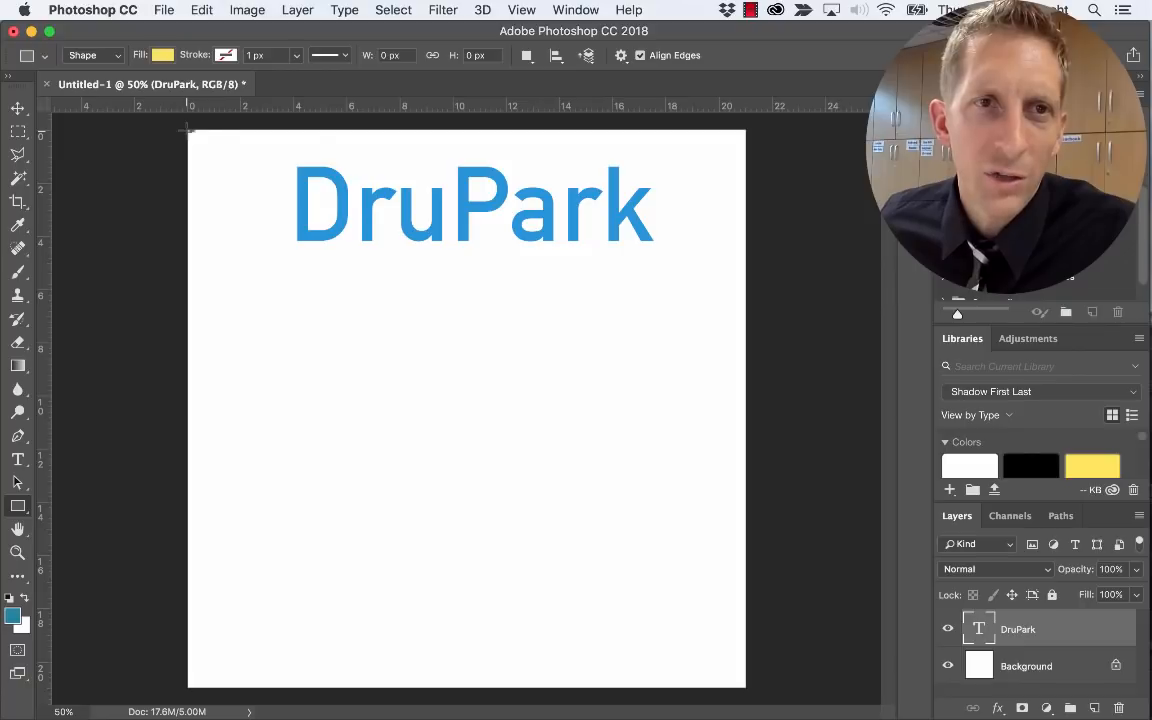
{"action": "left_click_drag", "start_coordinate": [188, 130], "coordinate": [745, 145]}
{"action": "key", "text": "space"}
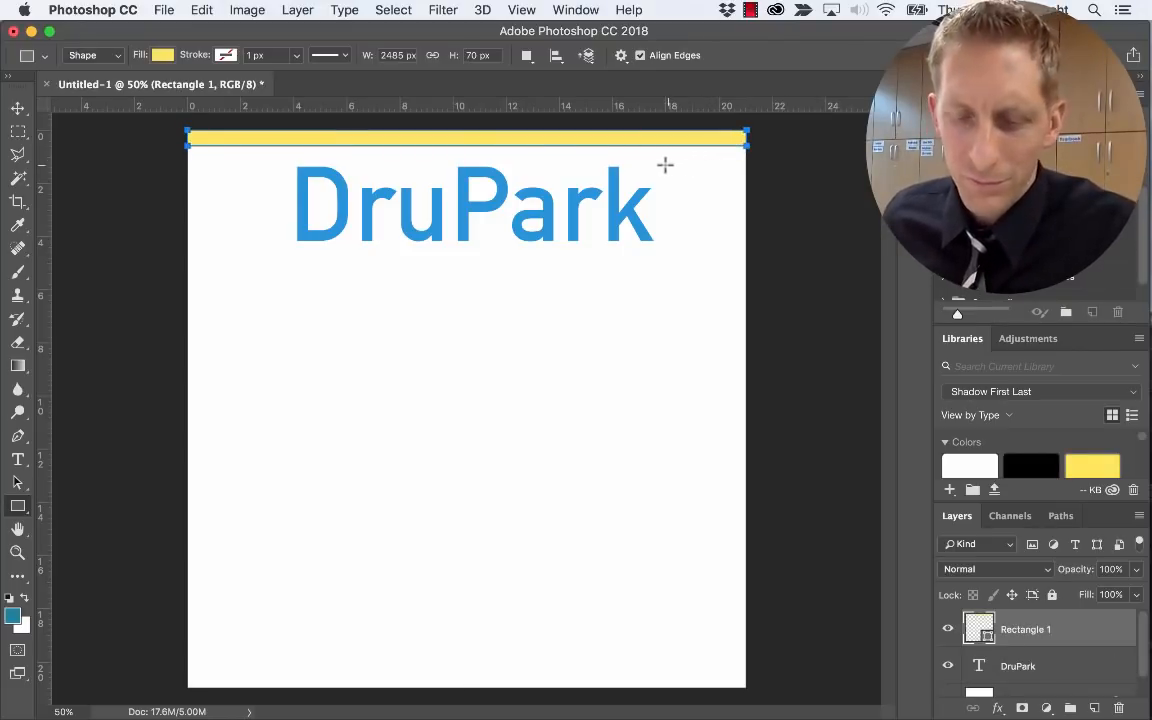
{"action": "left_click", "coordinate": [161, 55]}
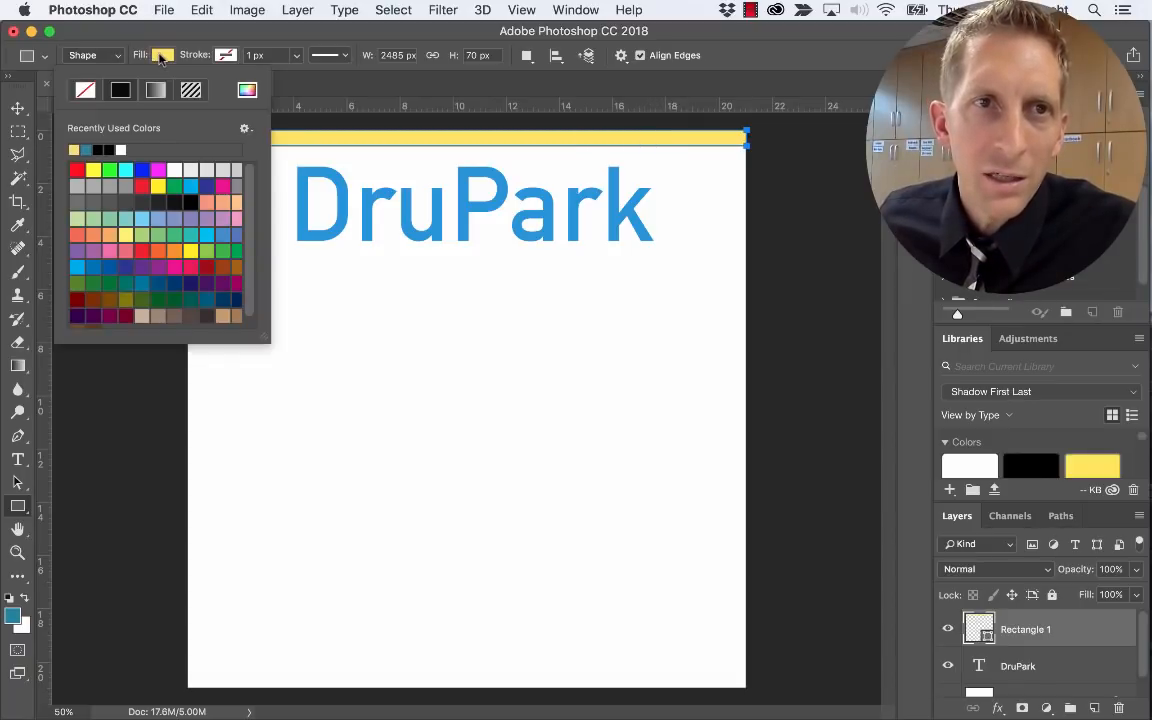
{"action": "key", "text": "i"}
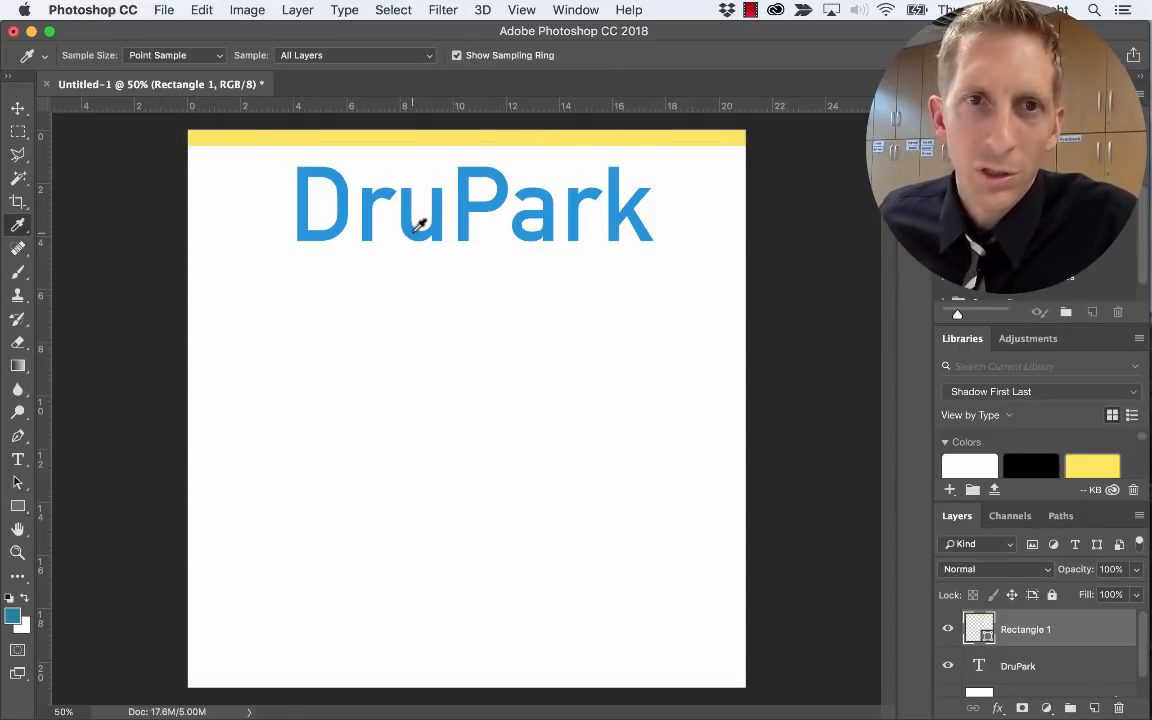
{"action": "left_click", "coordinate": [418, 226]}
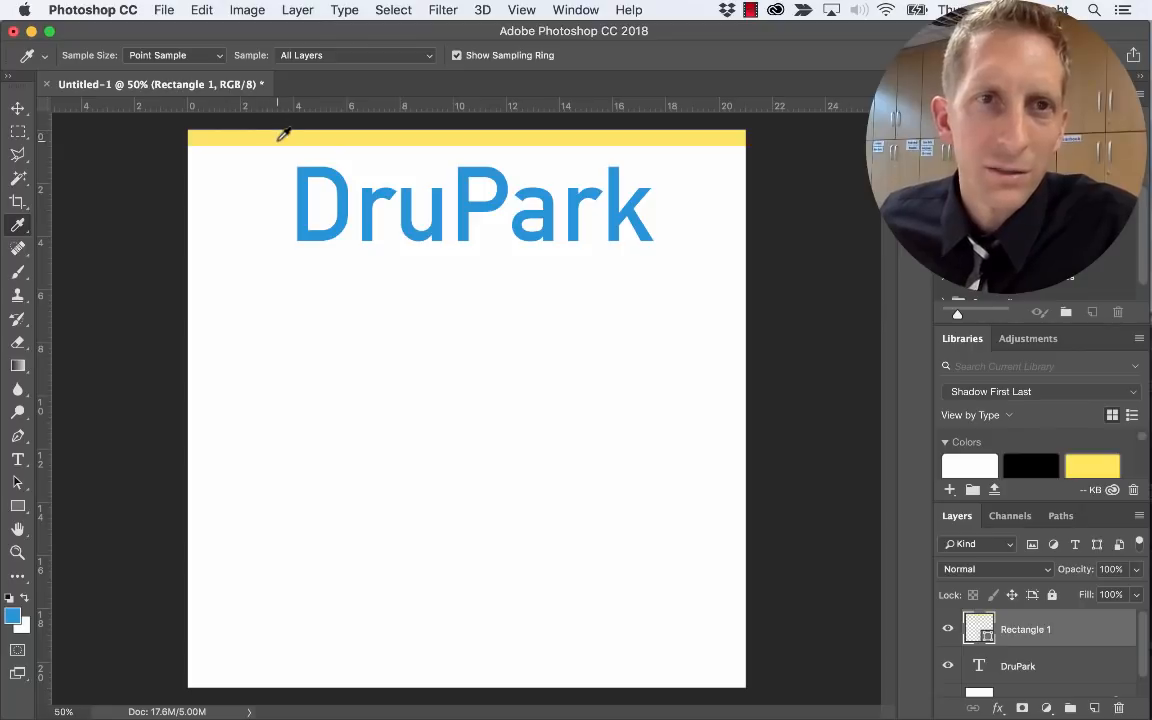
{"action": "key", "text": "v"}
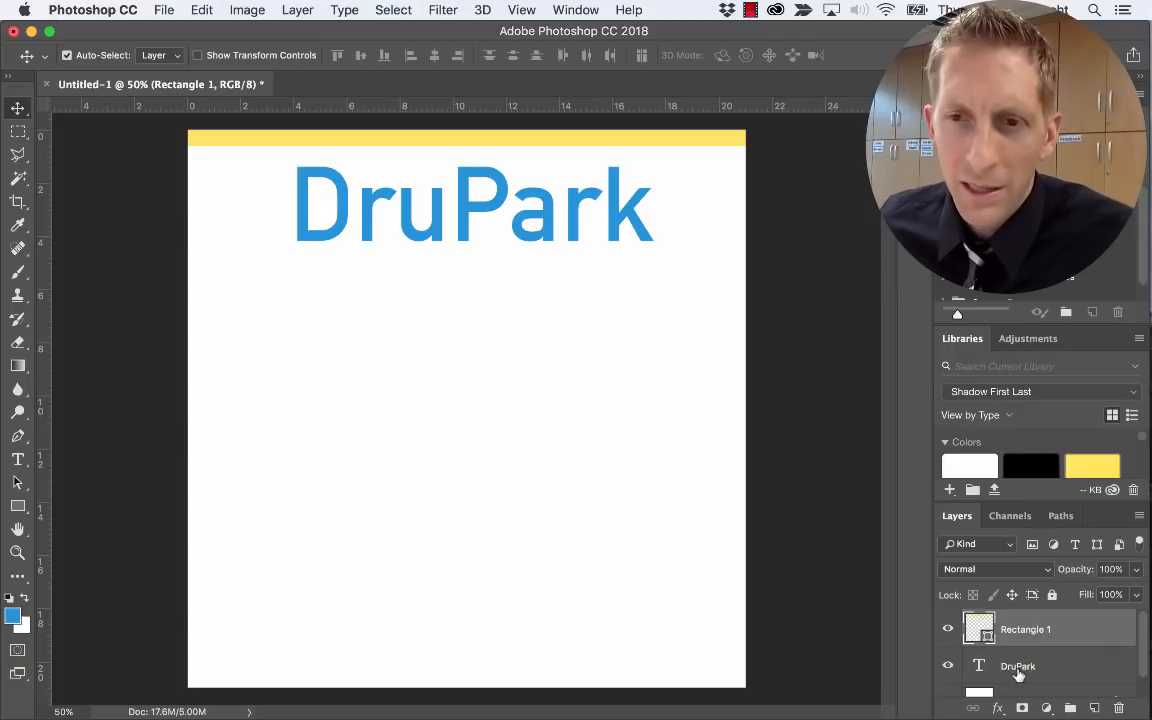
Select the DruPark and bar layers and align their horizontal centres
{"action": "left_click", "coordinate": [1018, 667], "text": "shift"}
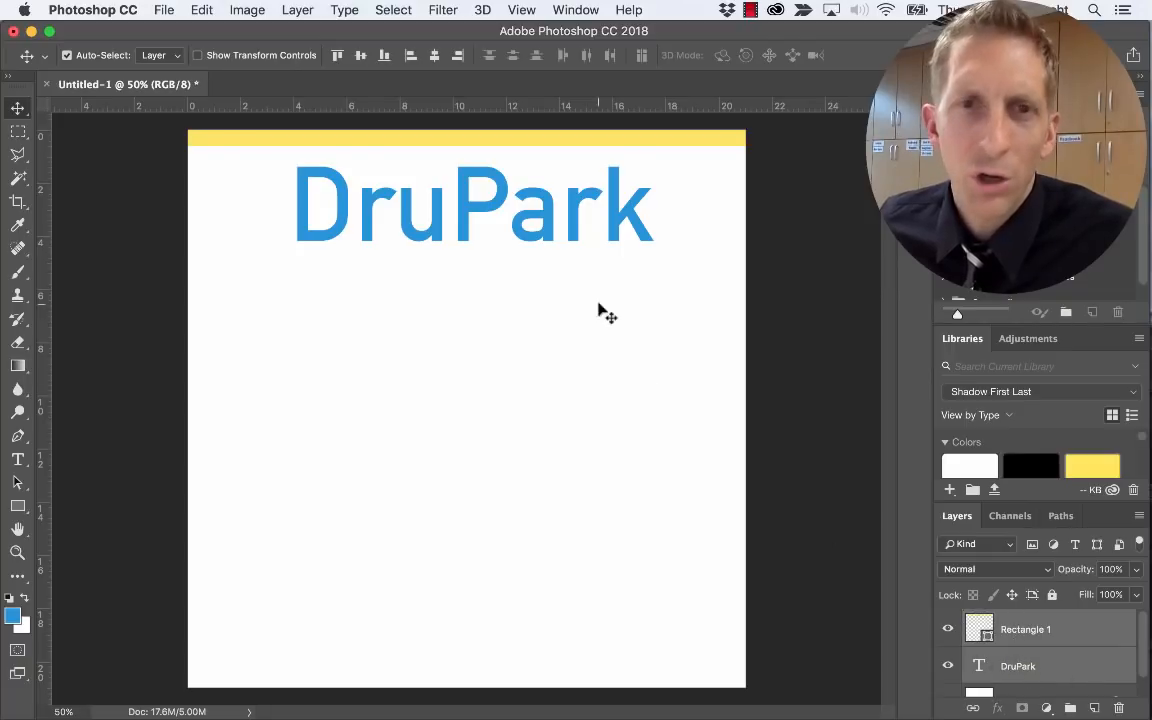
{"action": "left_click", "coordinate": [434, 57]}
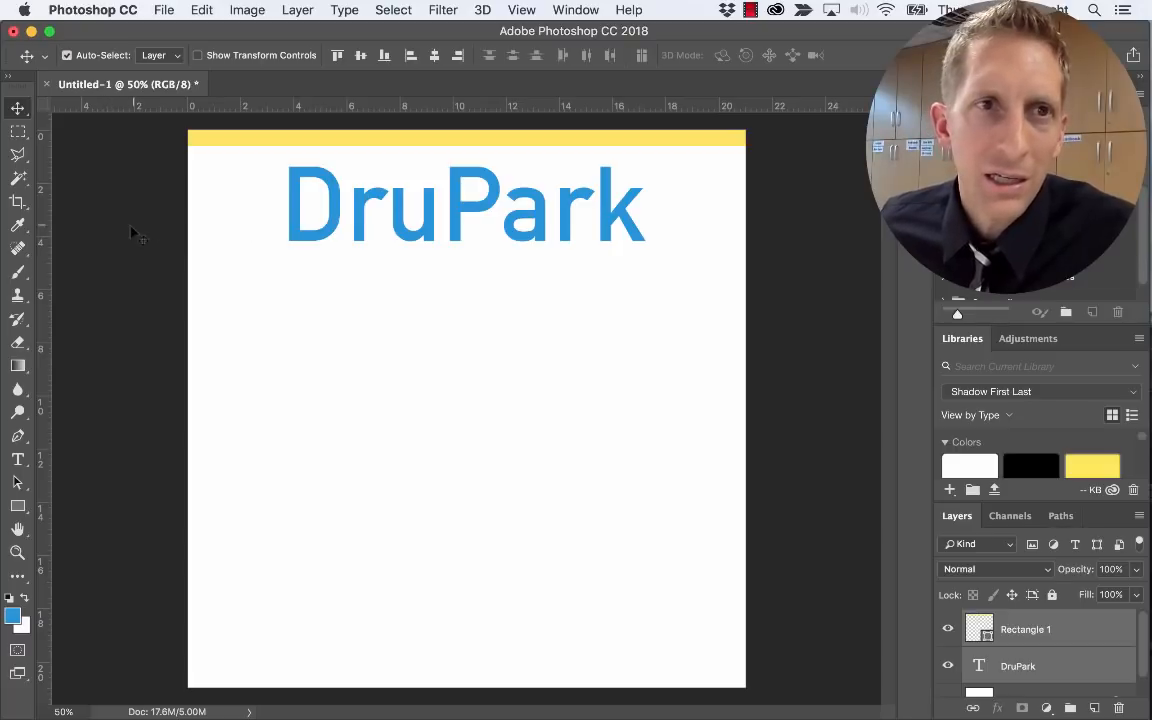
Show rulers and add left and right vertical guides plus a horizontal guide at the title's bottom
{"action": "key", "text": "super+r"}
{"action": "key", "text": "super+r"}
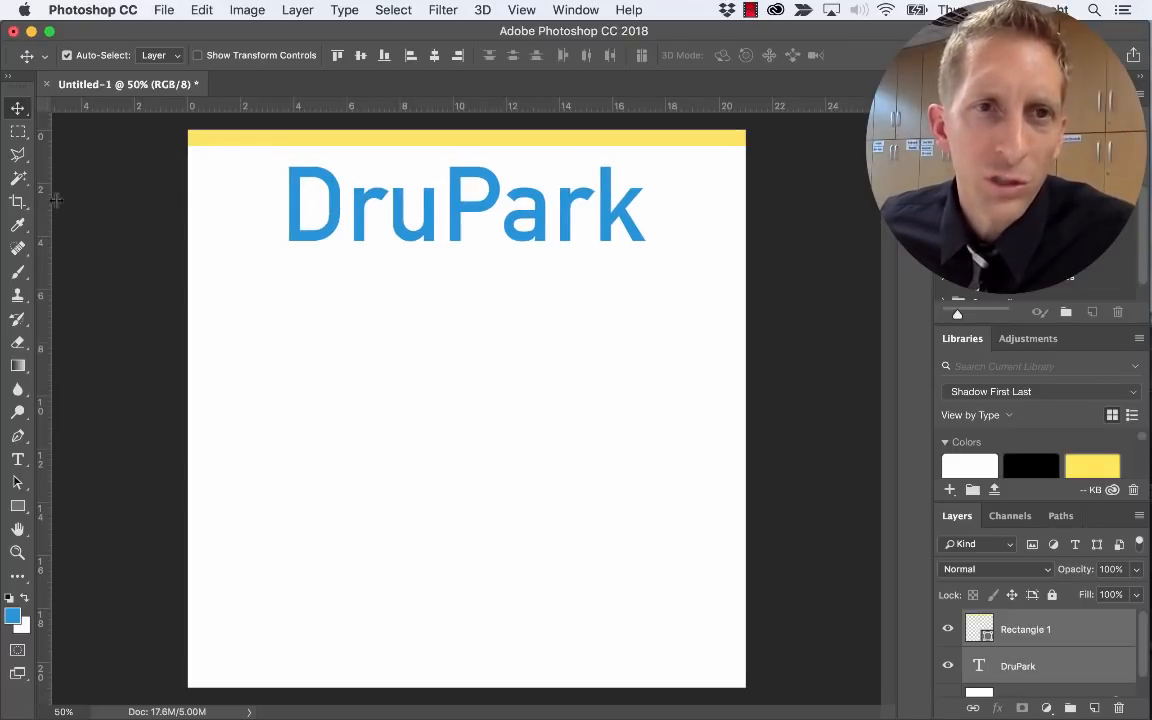
{"action": "left_click_drag", "start_coordinate": [55, 200], "coordinate": [289, 206]}
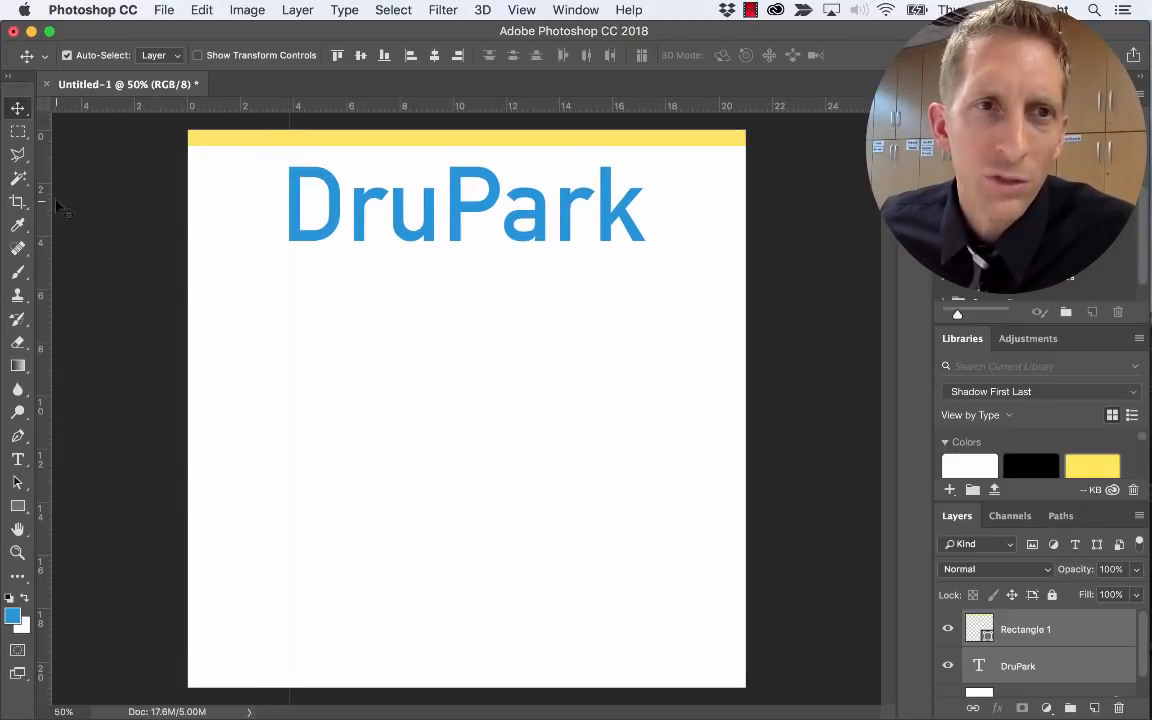
{"action": "left_click_drag", "start_coordinate": [44, 203], "coordinate": [644, 235]}
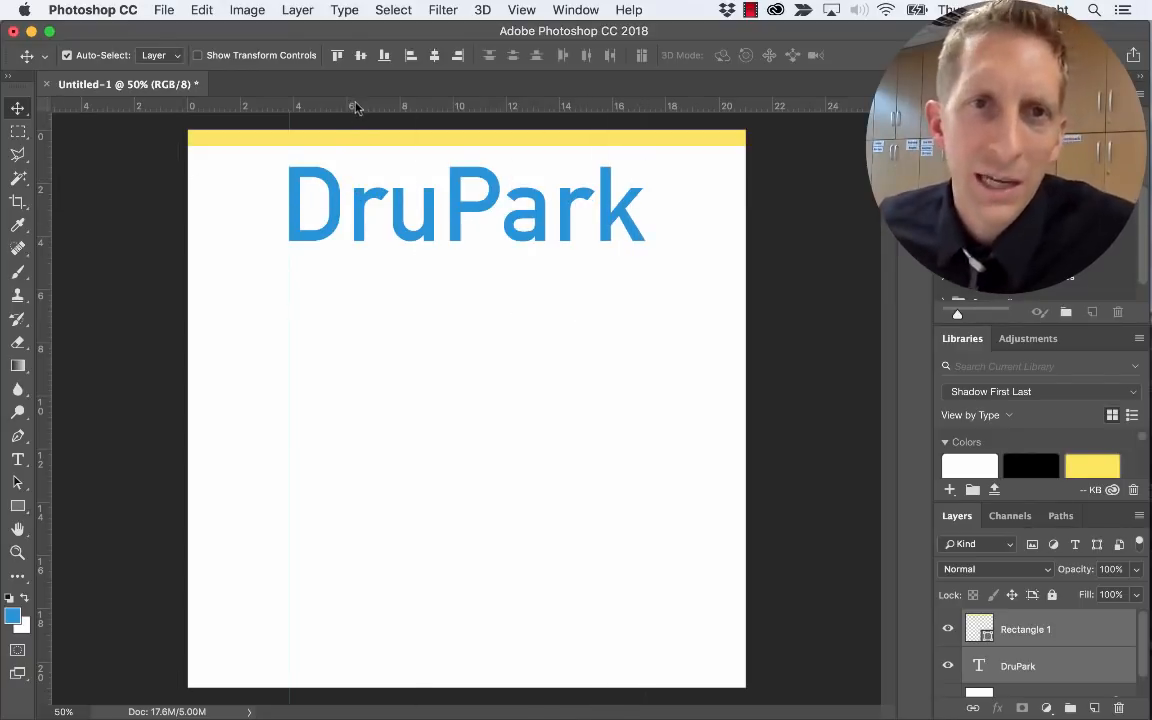
{"action": "left_click_drag", "start_coordinate": [357, 105], "coordinate": [380, 244]}
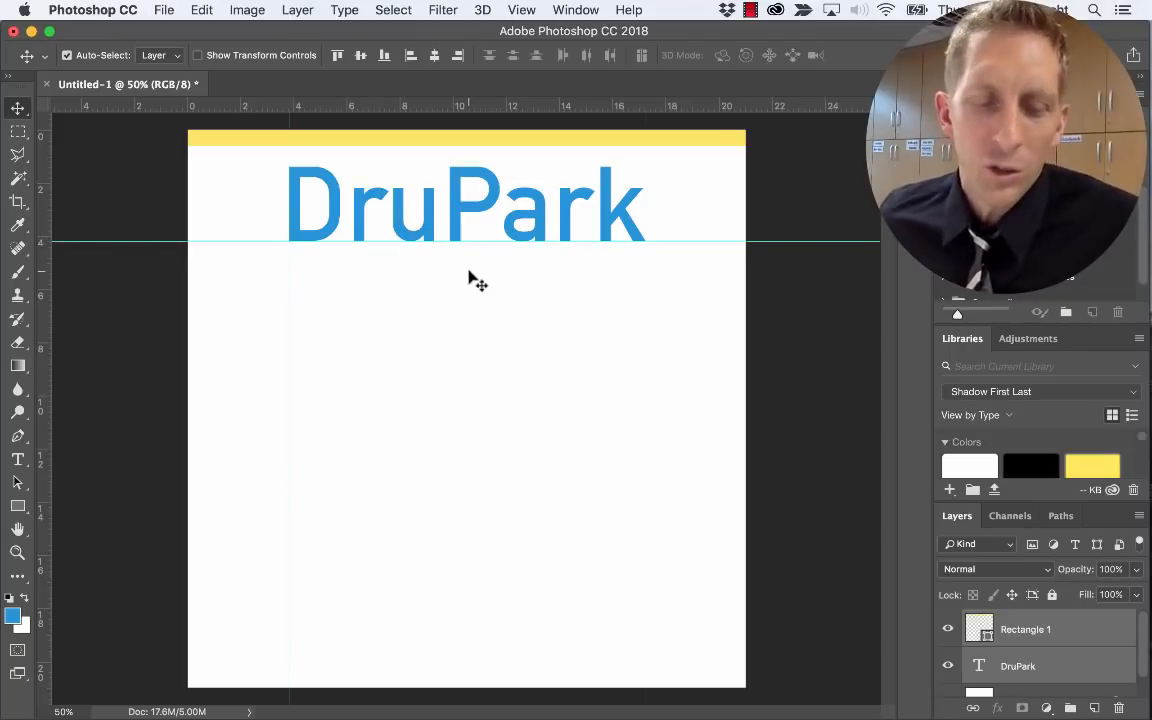
{"action": "key", "text": "super+Tab"}
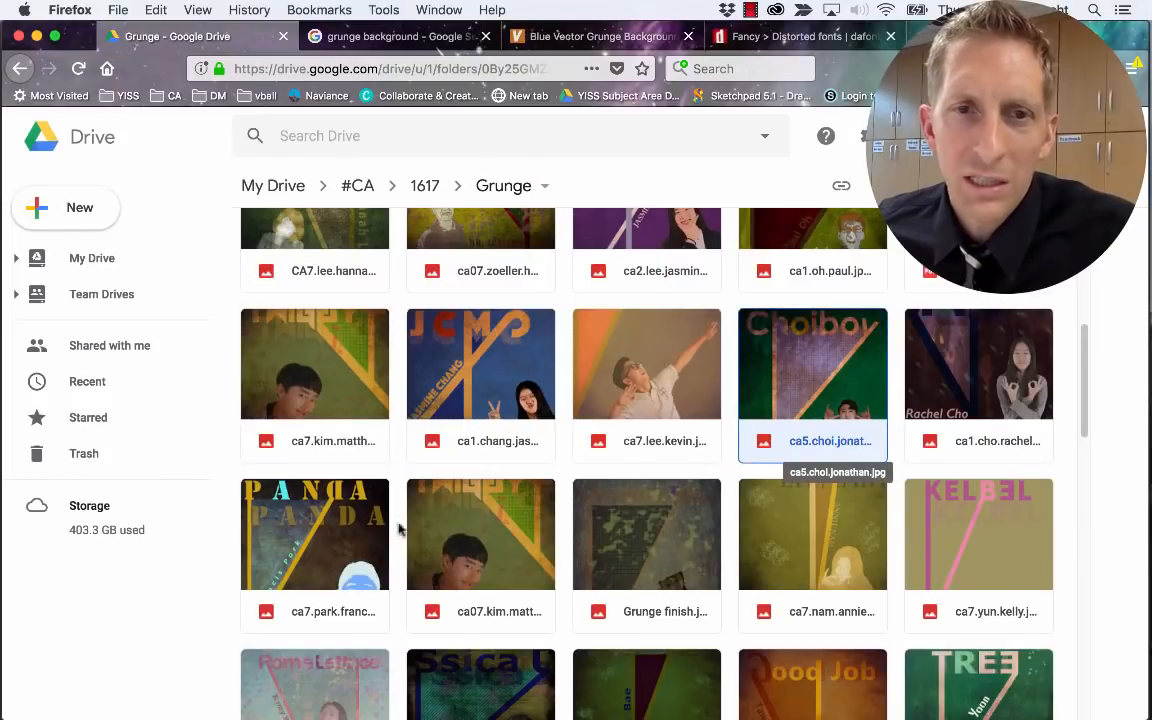
{"action": "double_click", "coordinate": [798, 382]}
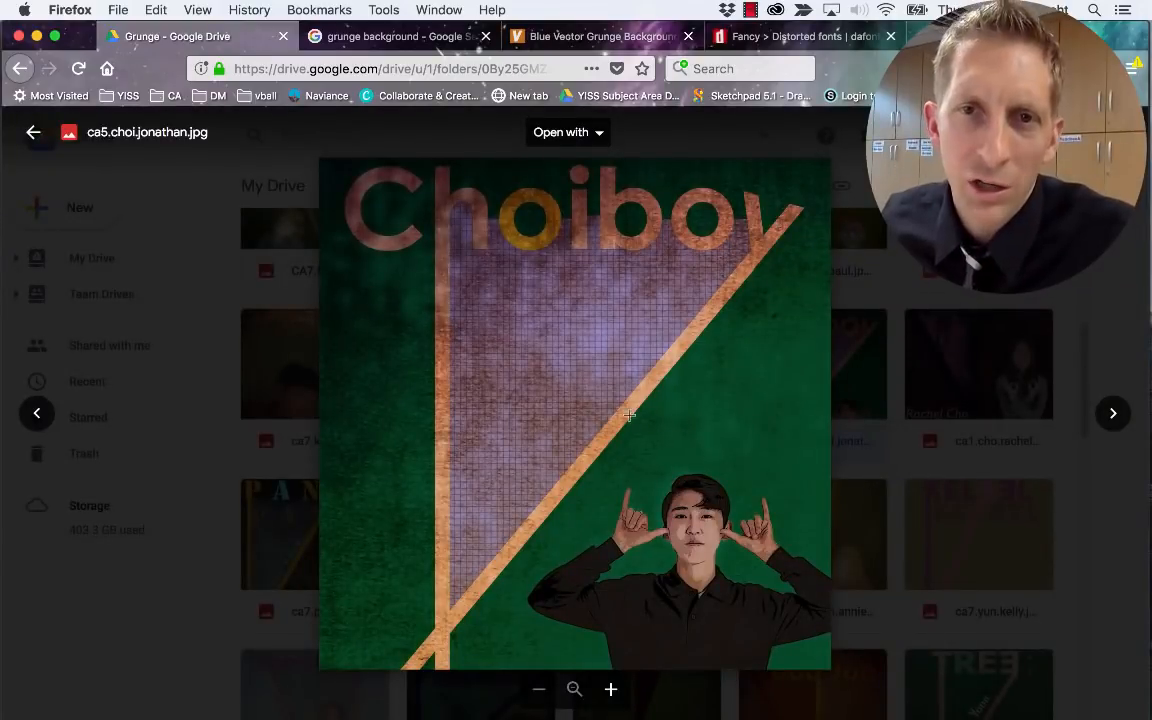
{"action": "key", "text": "super+Tab"}
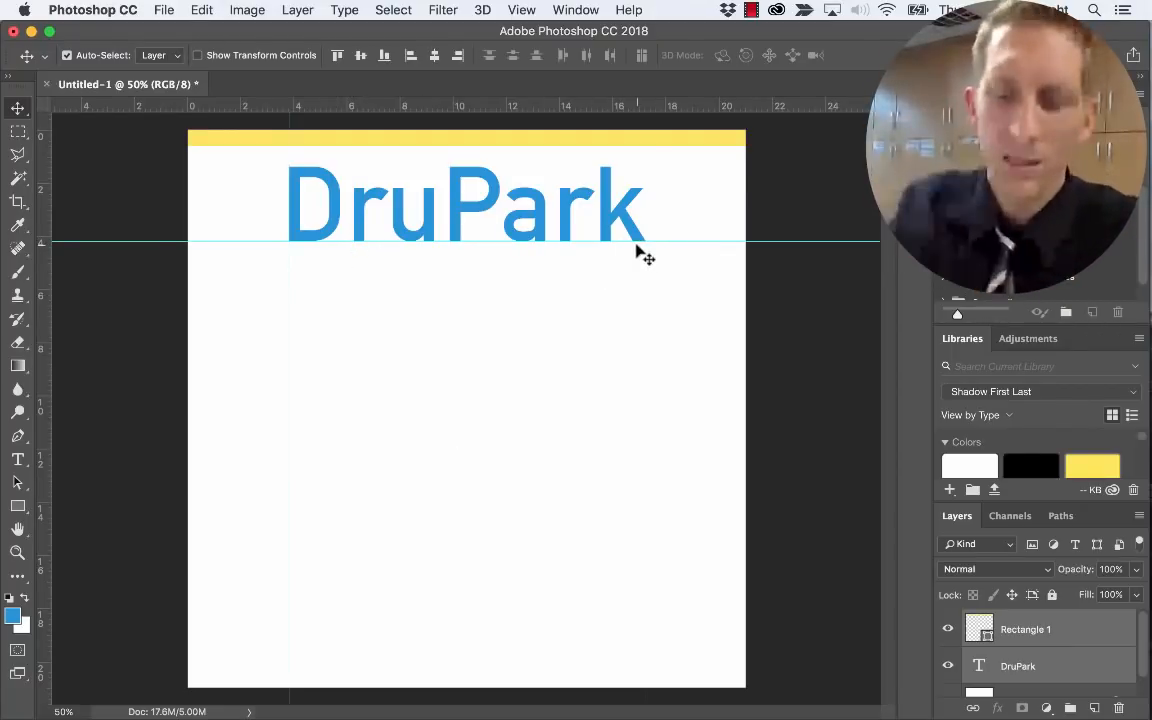
Delete the final k so the title layer reads 'DruPar'
{"action": "key", "text": "t"}
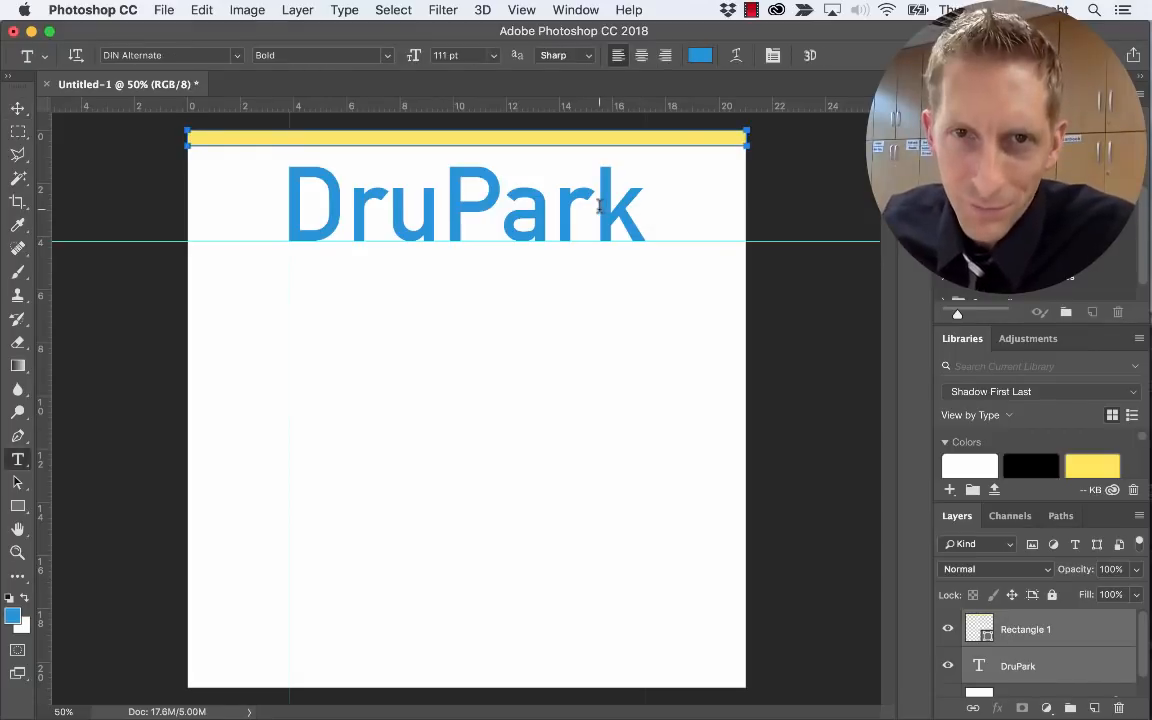
{"action": "left_click_drag", "start_coordinate": [598, 205], "coordinate": [628, 205]}
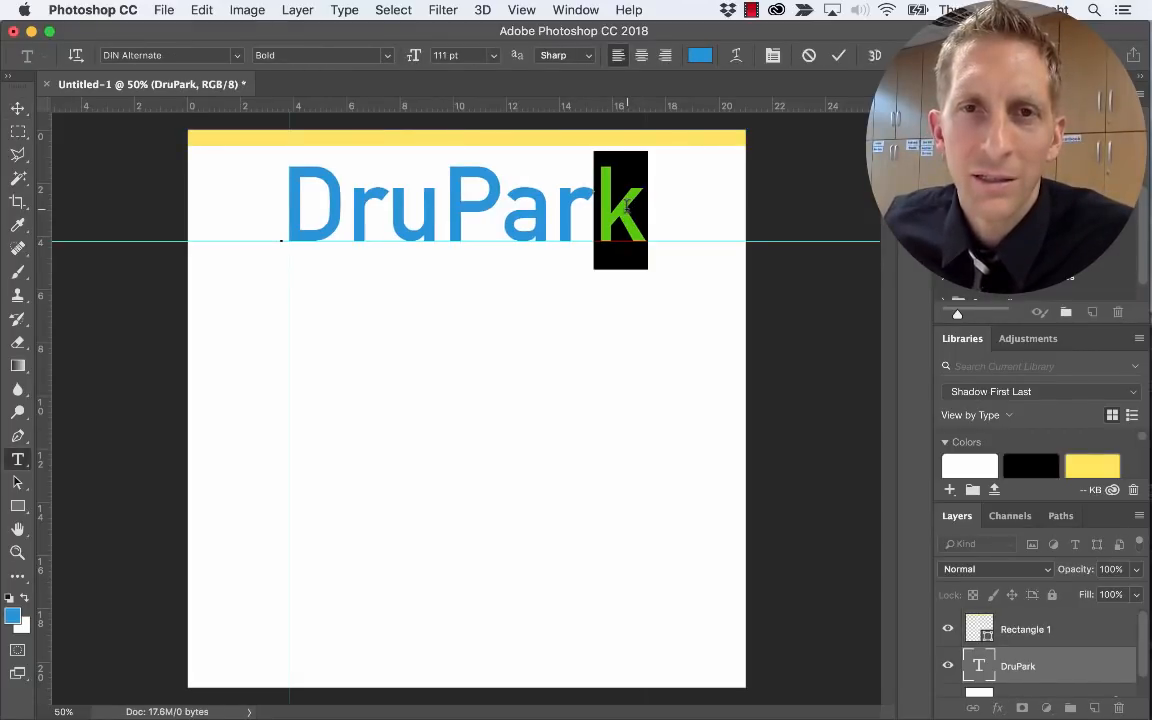
{"action": "key", "text": "super"}
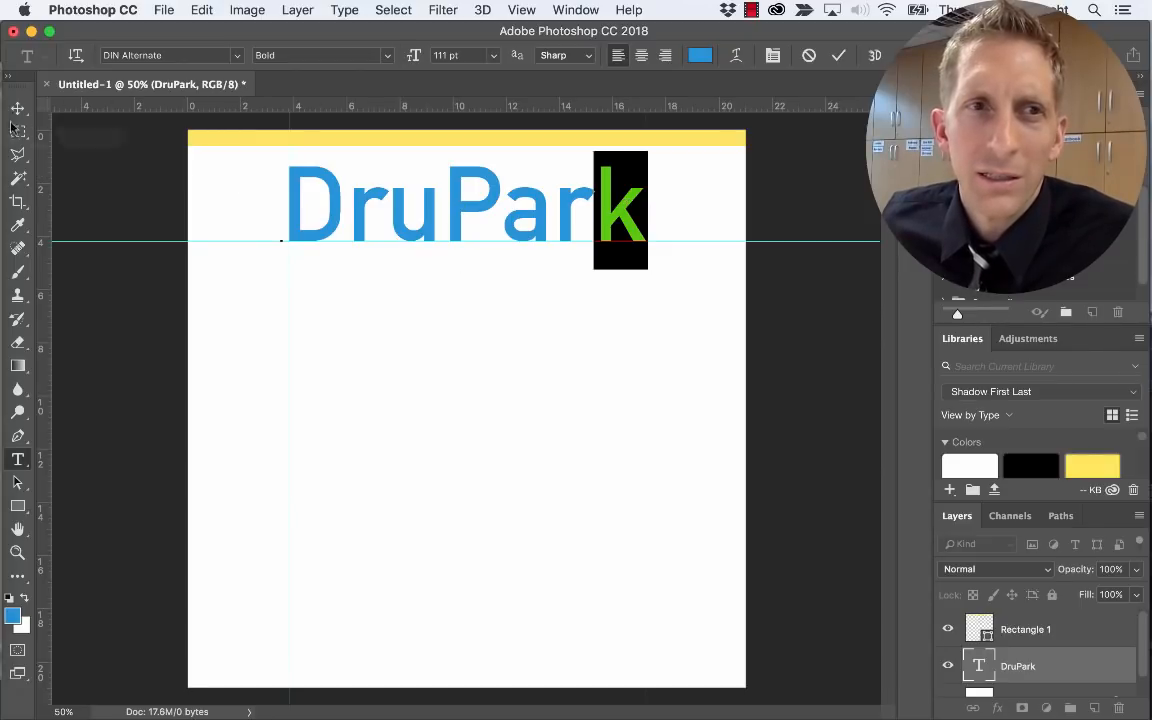
{"action": "key", "text": "super"}
{"action": "key", "text": "BackSpace"}
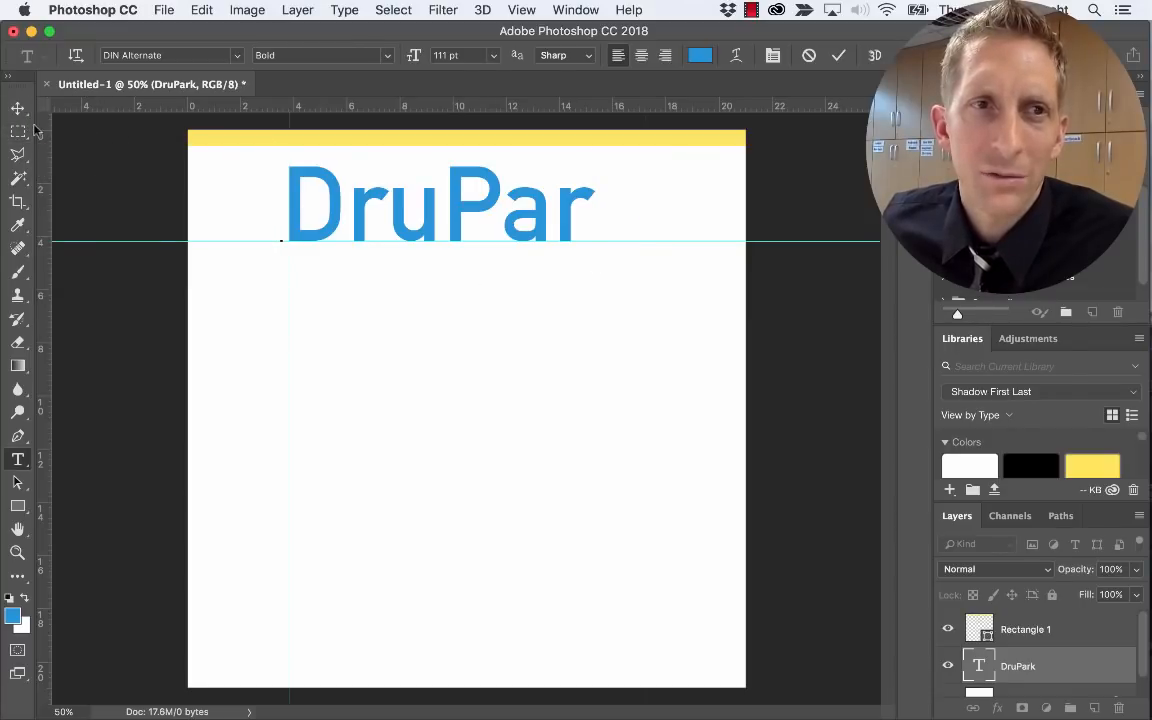
{"action": "key", "text": "super+Return"}
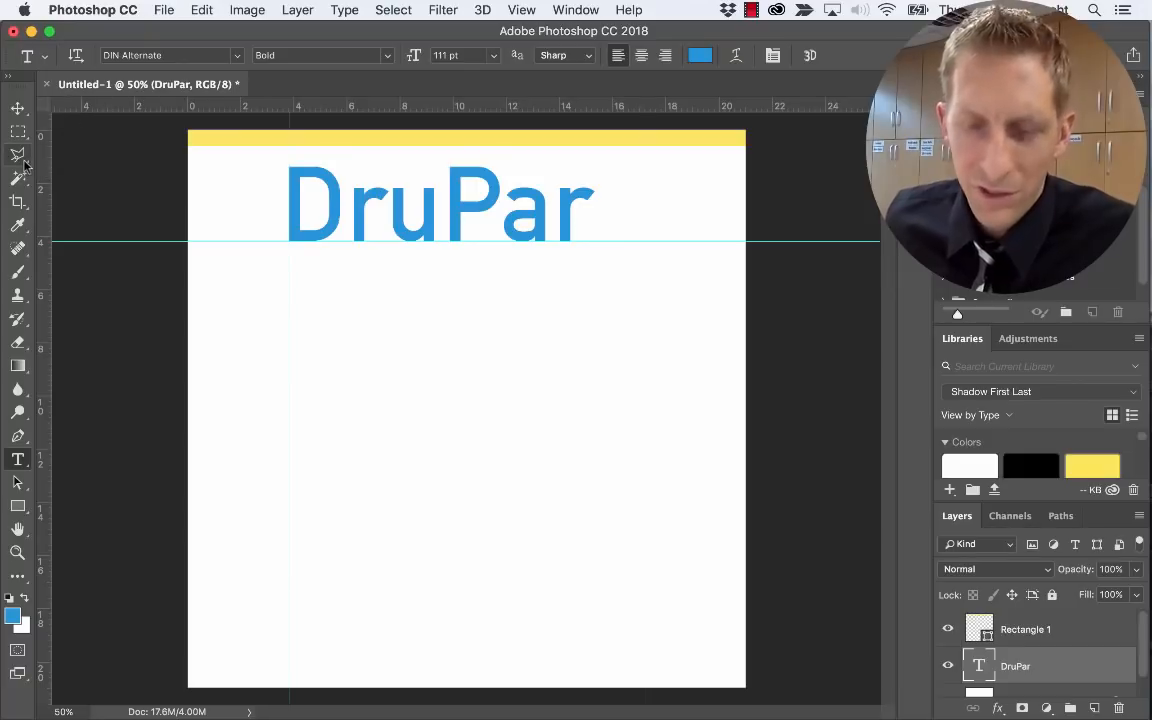
Duplicate the DruPar text layer and replace its text with 'k'
{"action": "key", "text": "v"}
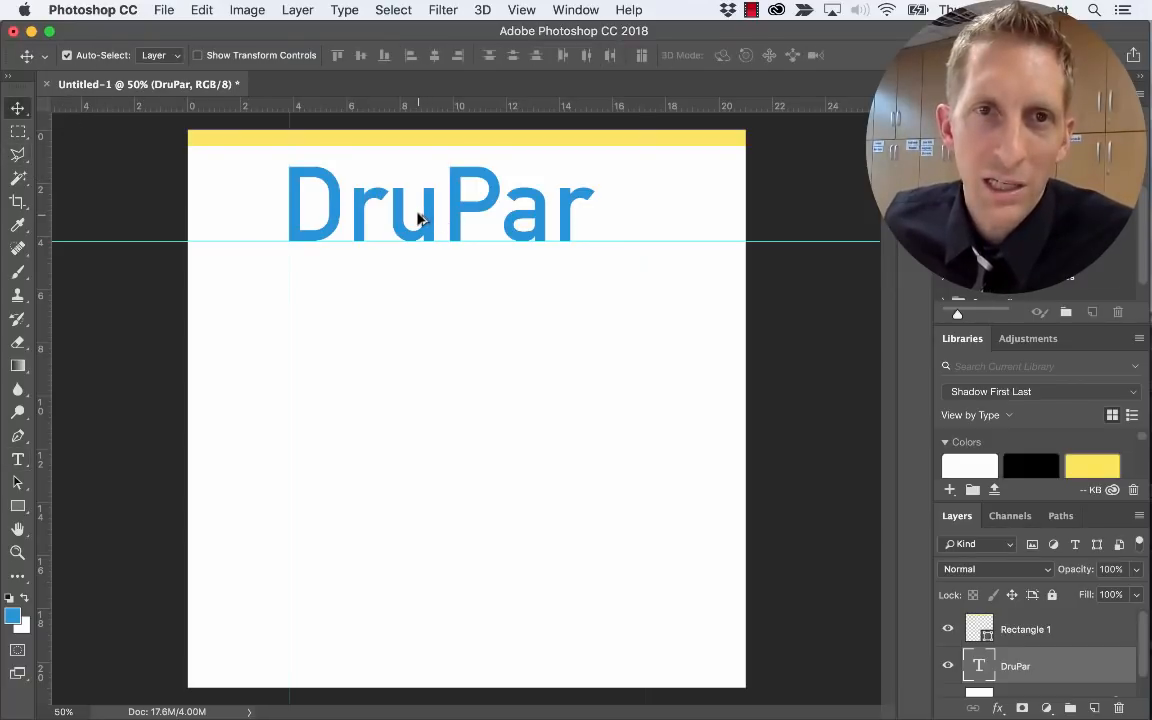
{"action": "mouse_move", "coordinate": [418, 231]}
{"action": "left_mouse_down"}
{"action": "mouse_move", "coordinate": [419, 265]}
{"action": "mouse_move", "coordinate": [421, 219]}
{"action": "left_mouse_up"}
{"action": "key", "text": "t"}
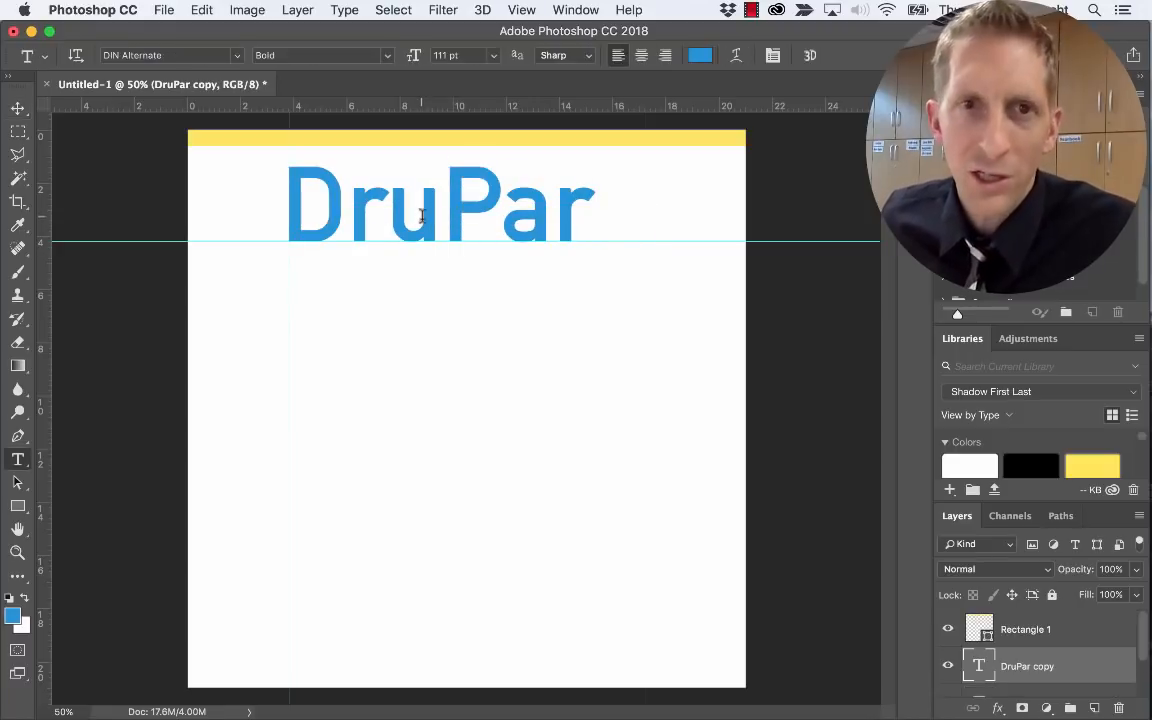
{"action": "left_click", "coordinate": [421, 215]}
{"action": "key", "text": "super+a"}
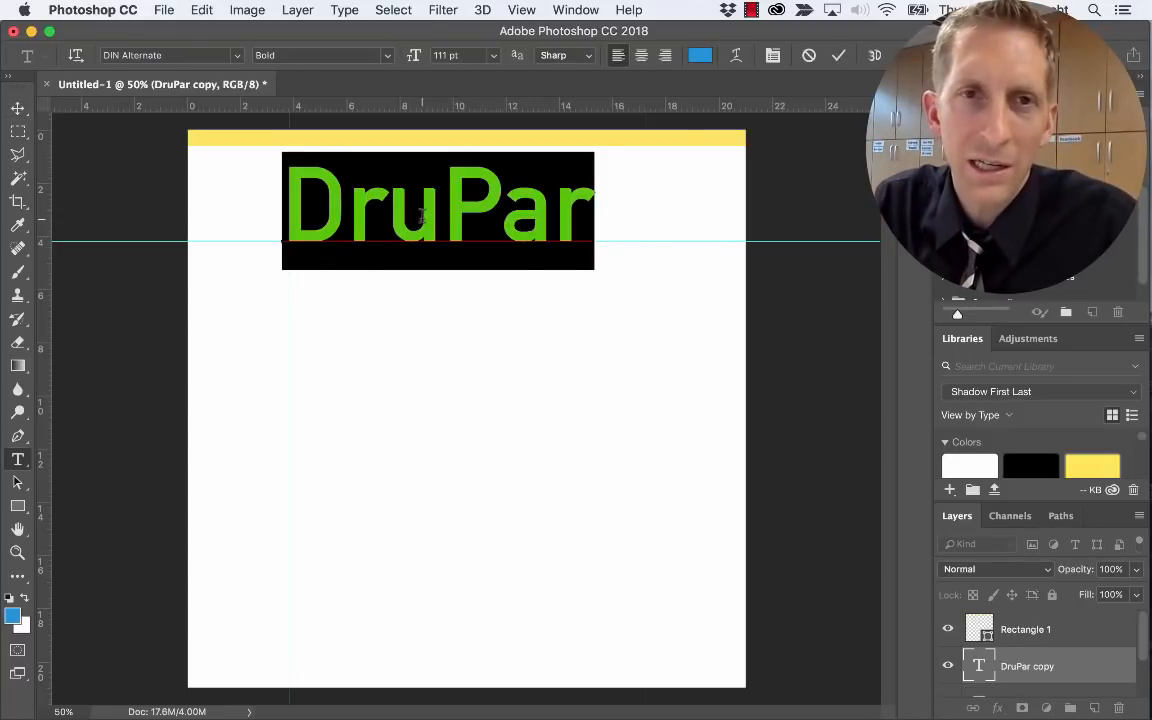
{"action": "type", "text": "k"}
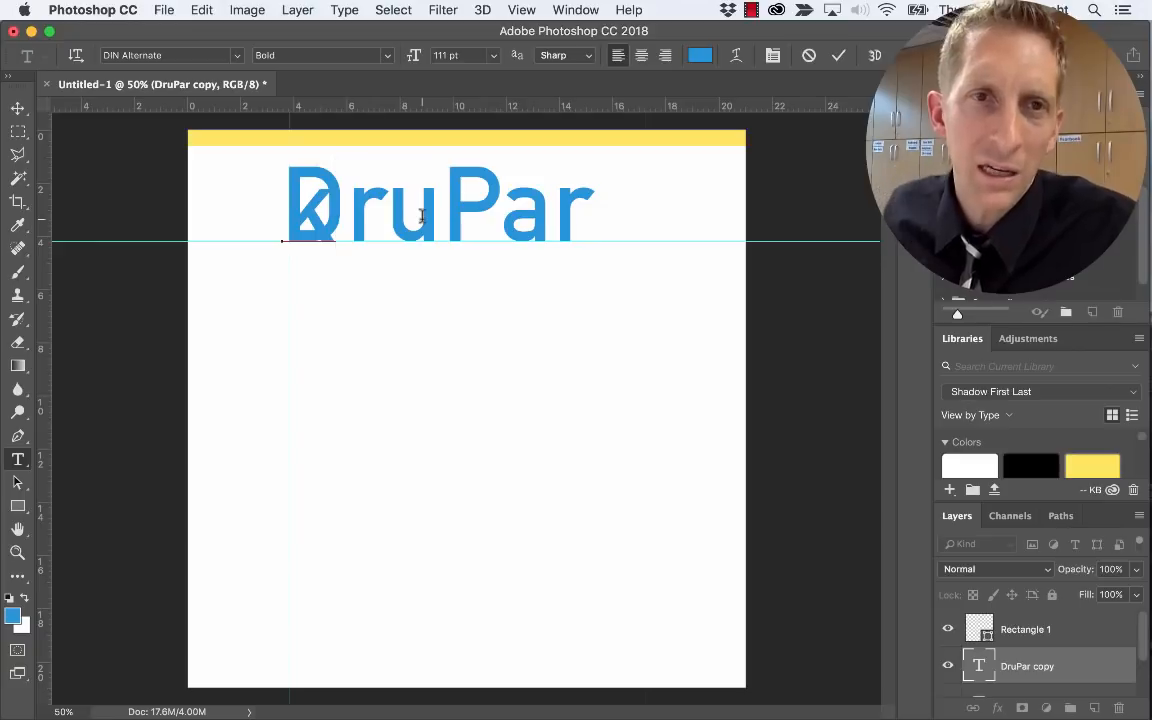
{"action": "left_click", "coordinate": [18, 107]}
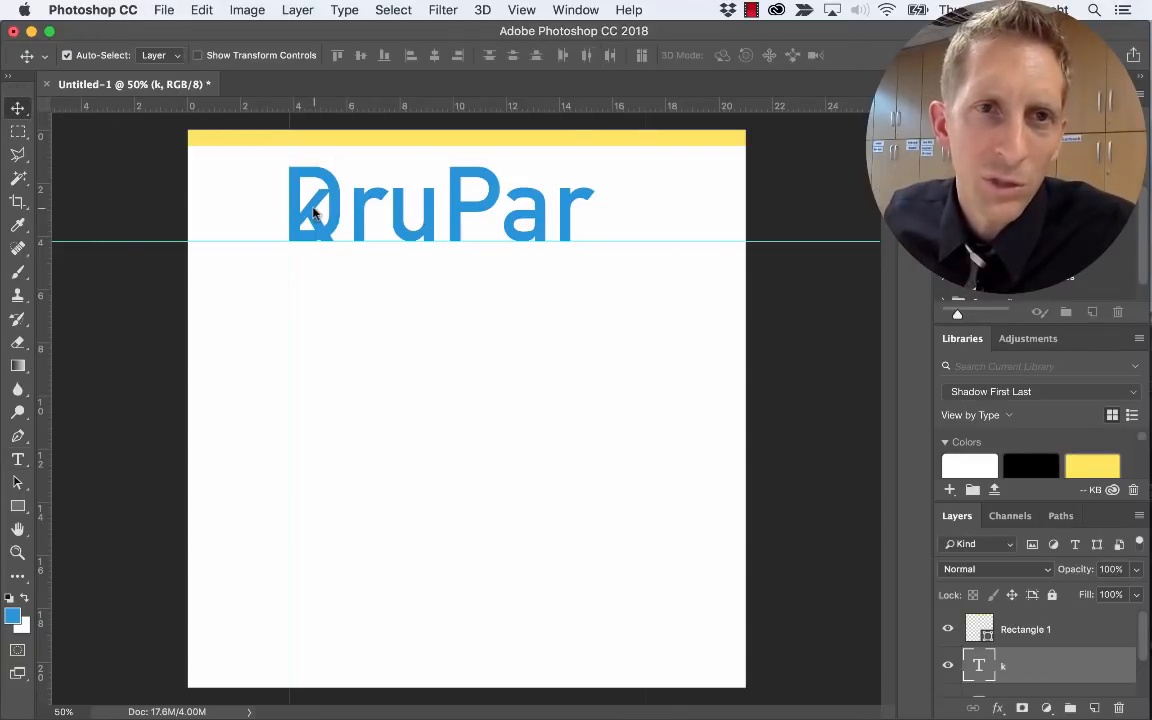
Place the k right after DruPar and start a free transform on it
{"action": "left_click_drag", "start_coordinate": [322, 215], "coordinate": [620, 215]}
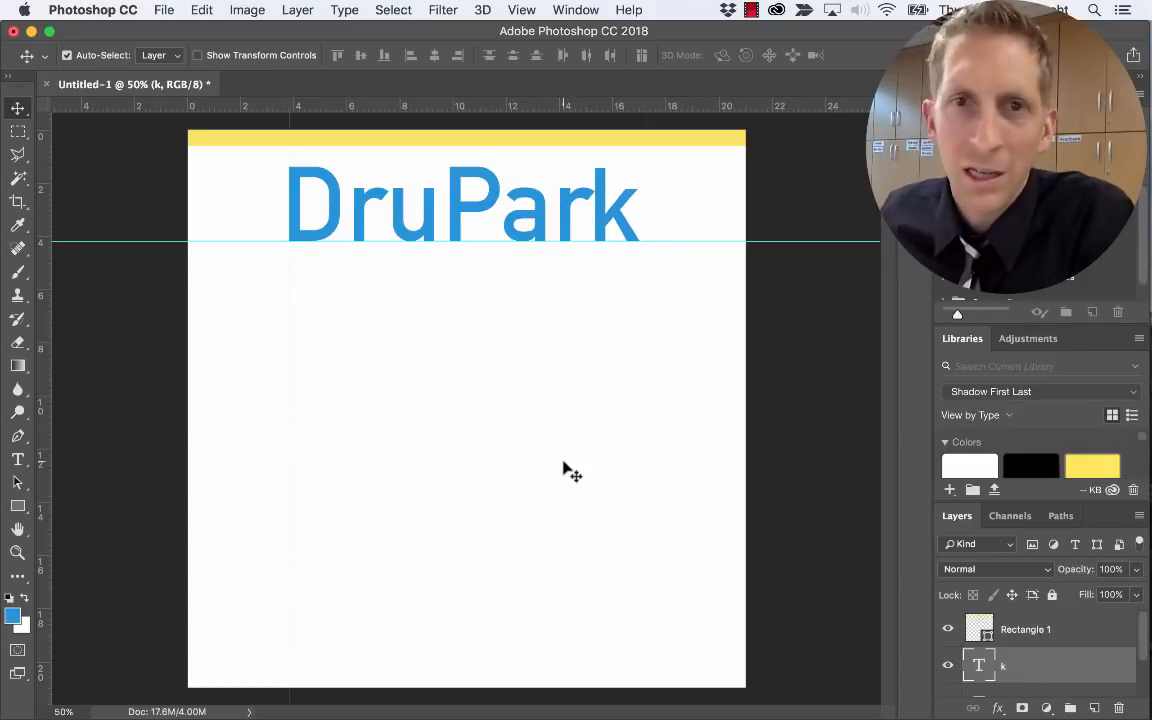
{"action": "key", "text": "Right"}
{"action": "key", "text": "Right"}
{"action": "key", "text": "Right"}
{"action": "key", "text": "Right"}
{"action": "key", "text": "Right"}
{"action": "key", "text": "Right"}
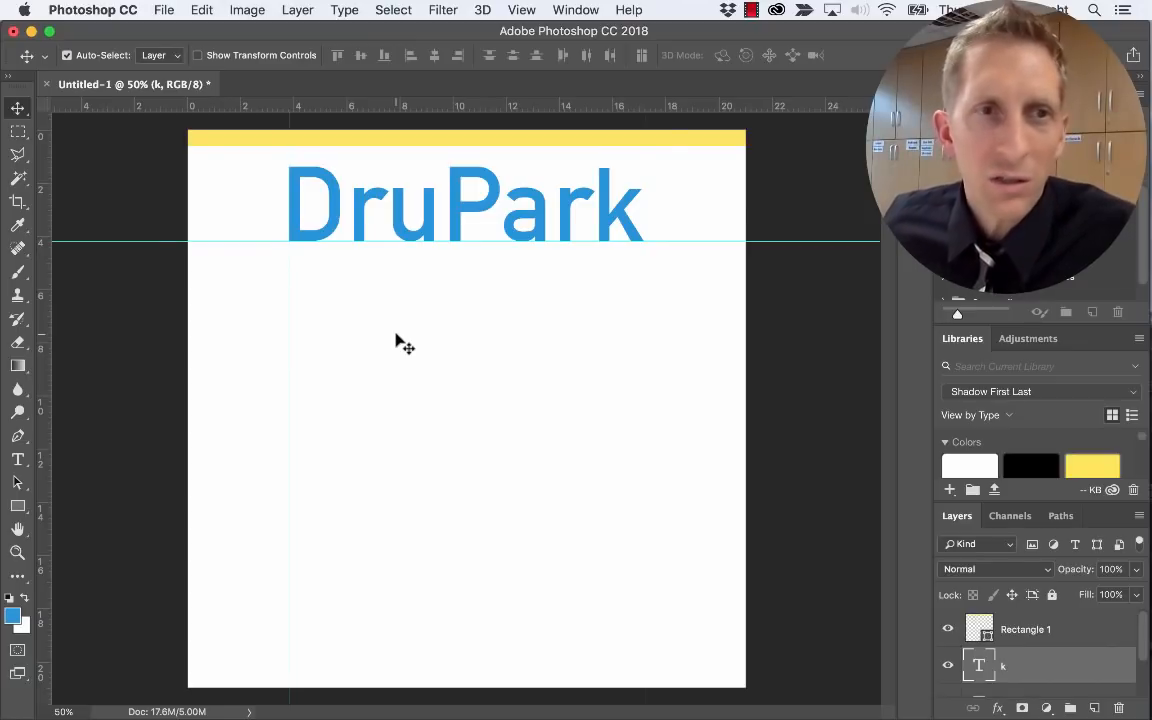
{"action": "key", "text": "super+t"}
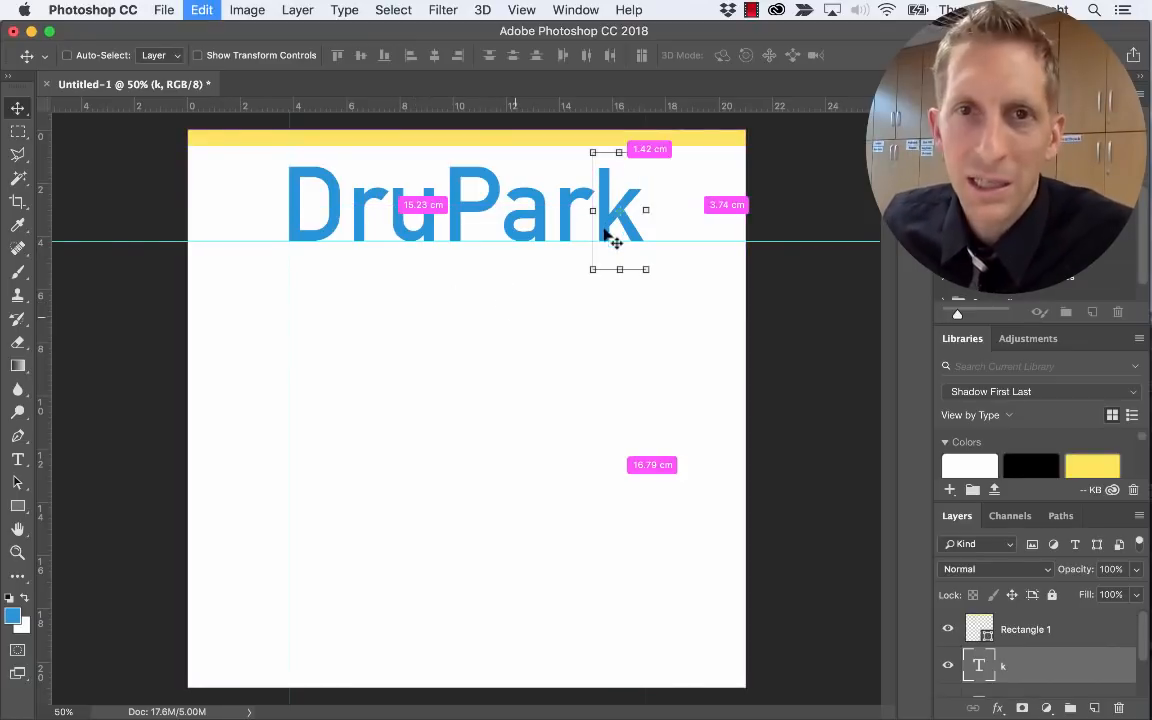
Flip the separate k horizontally and nudge it into line with the DruPar letters
{"action": "left_click_drag", "start_coordinate": [646, 210], "coordinate": [628, 226]}
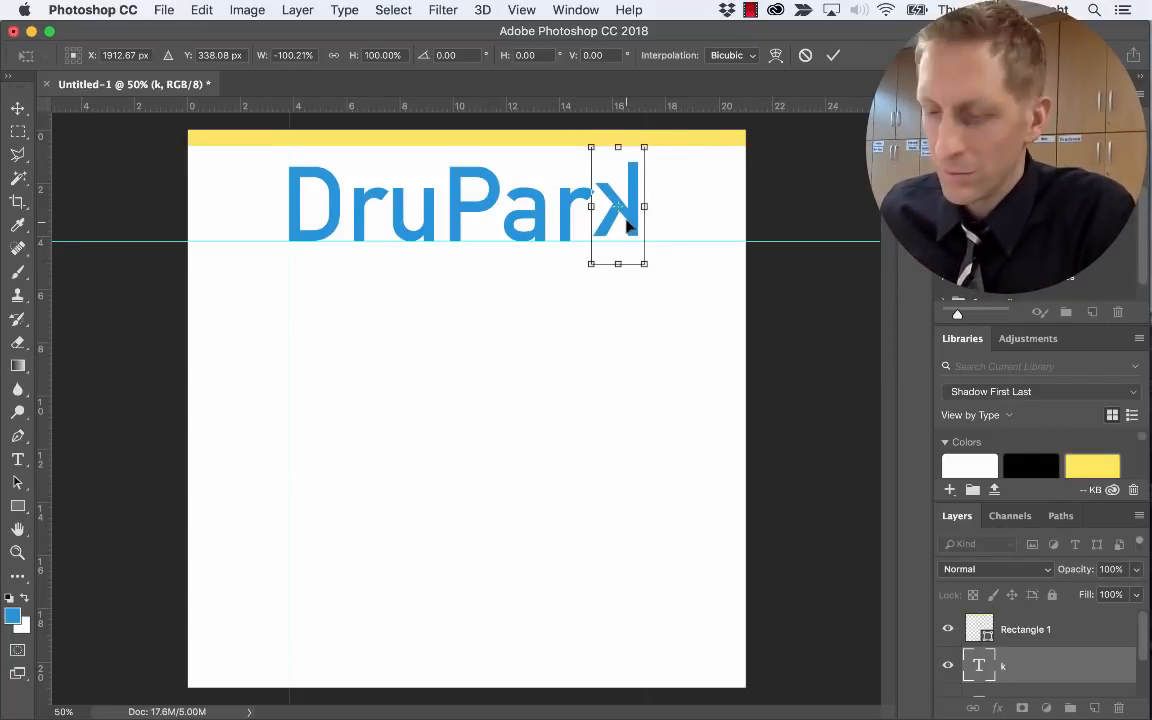
{"action": "key", "text": "Down"}
{"action": "key", "text": "Down"}
{"action": "key", "text": "Right"}
{"action": "key", "text": "Right"}
{"action": "key", "text": "Right"}
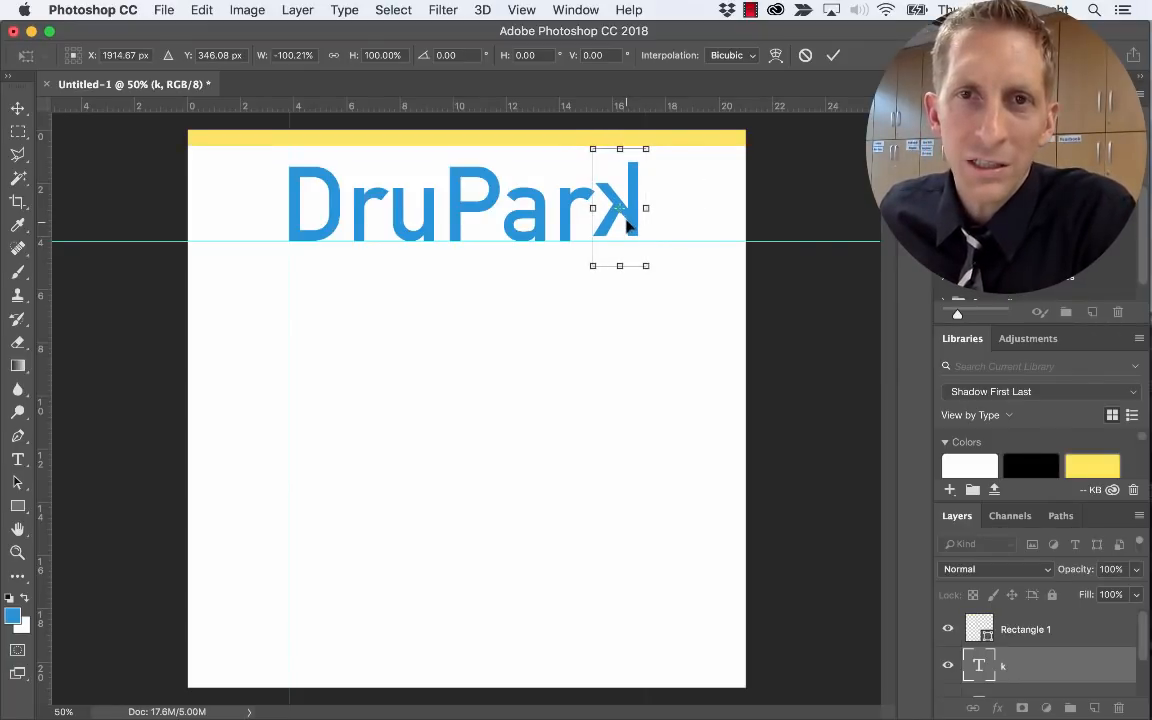
{"action": "key", "text": "Down"}
{"action": "key", "text": "Down"}
{"action": "key", "text": "Down"}
{"action": "key", "text": "Down"}
{"action": "key", "text": "Down"}
{"action": "key", "text": "Right"}
{"action": "key", "text": "Right"}
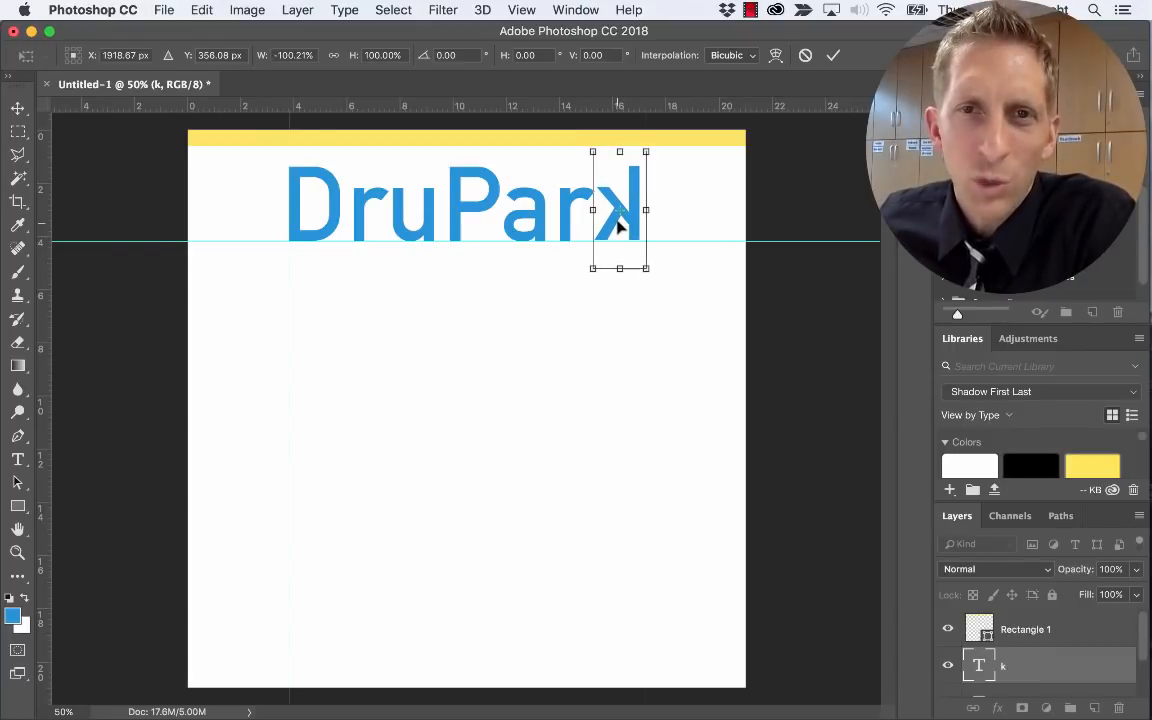
{"action": "key", "text": "Down"}
{"action": "key", "text": "Right"}
{"action": "key", "text": "Right"}
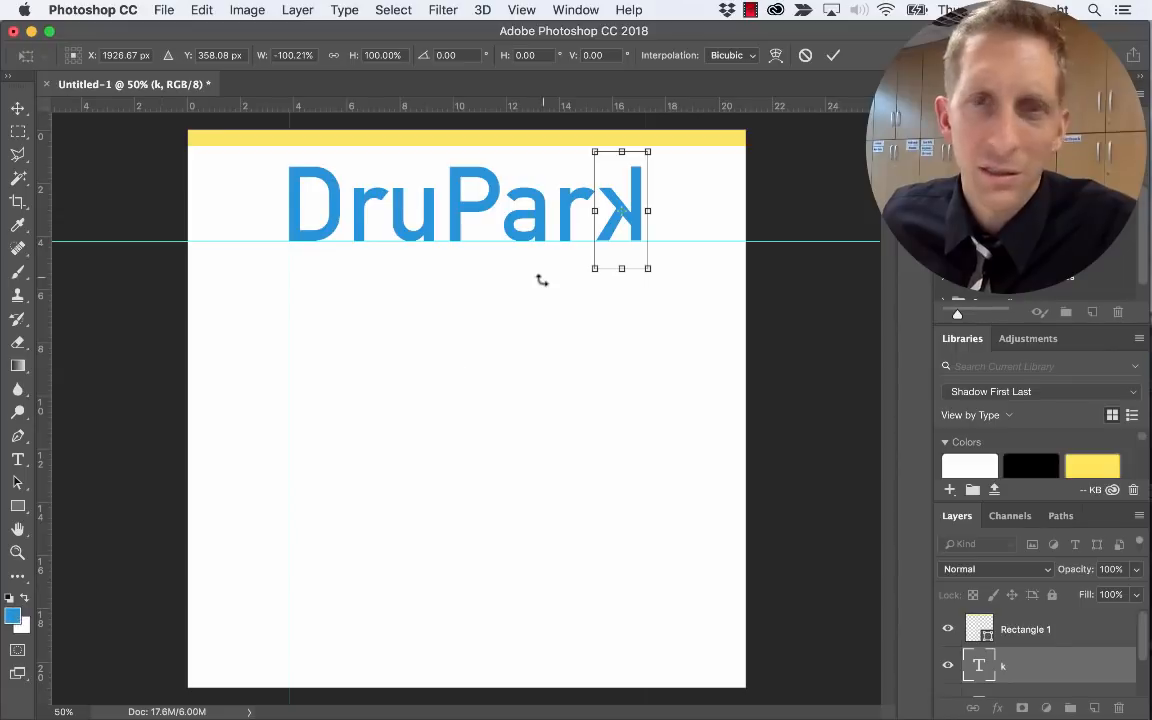
{"action": "key", "text": "Return"}
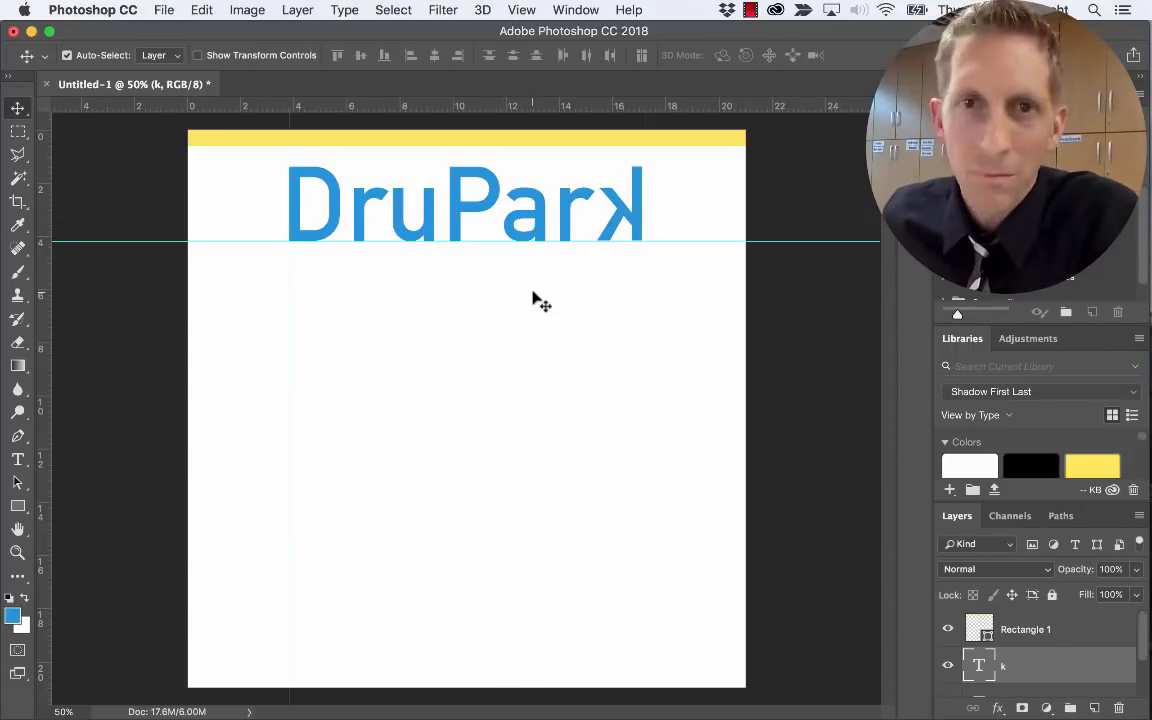
{"action": "key", "text": "Right"}
{"action": "key", "text": "Right"}
{"action": "key", "text": "Right"}
{"action": "key", "text": "Right"}
{"action": "key", "text": "Right"}
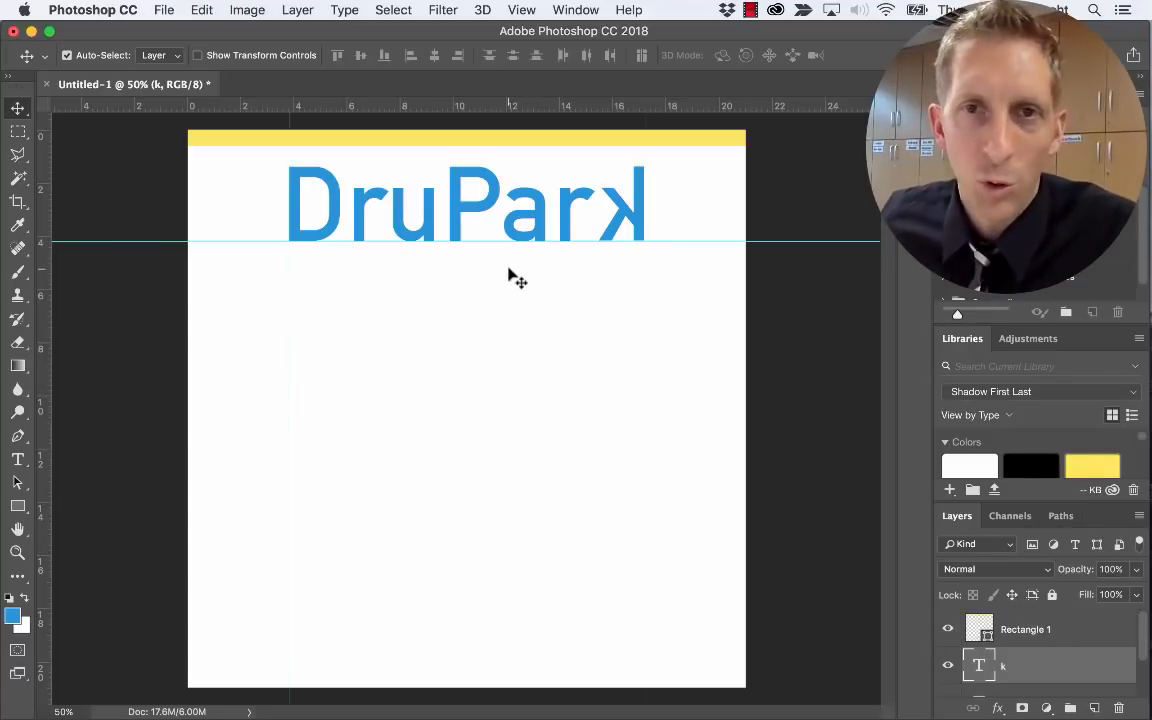
Select the k character and try colouring it with the yellow sampled from the top bar
{"action": "key", "text": "t"}
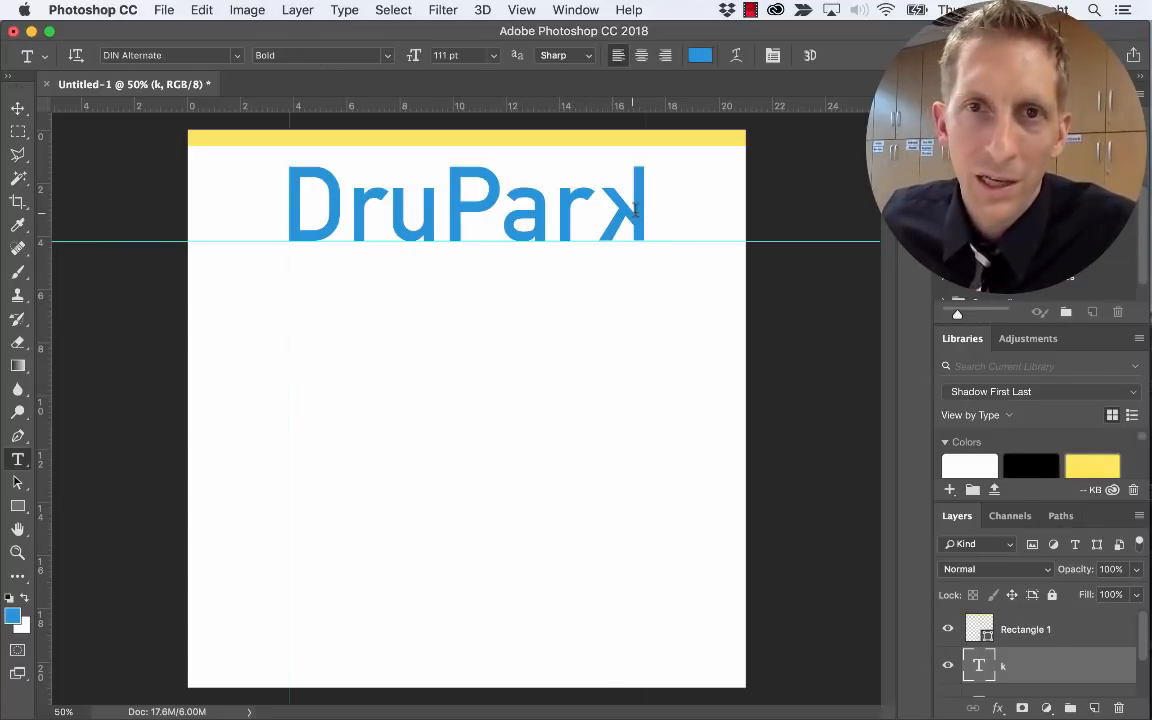
{"action": "double_click", "coordinate": [634, 208]}
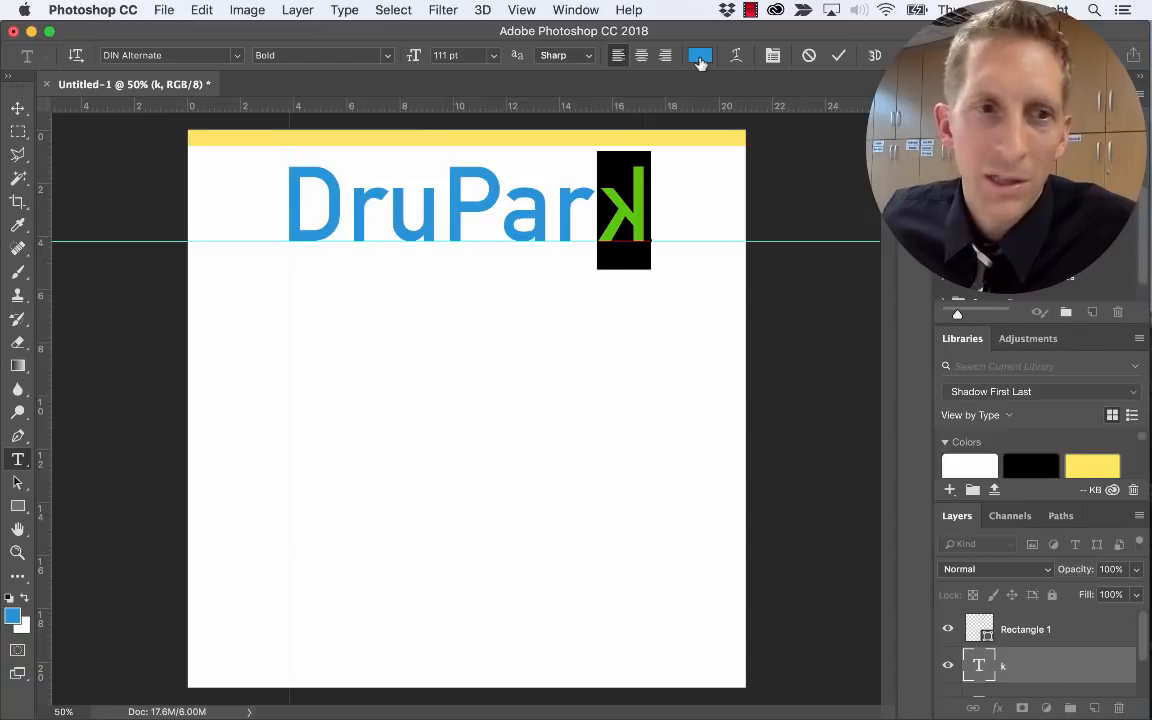
{"action": "left_click", "coordinate": [699, 56]}
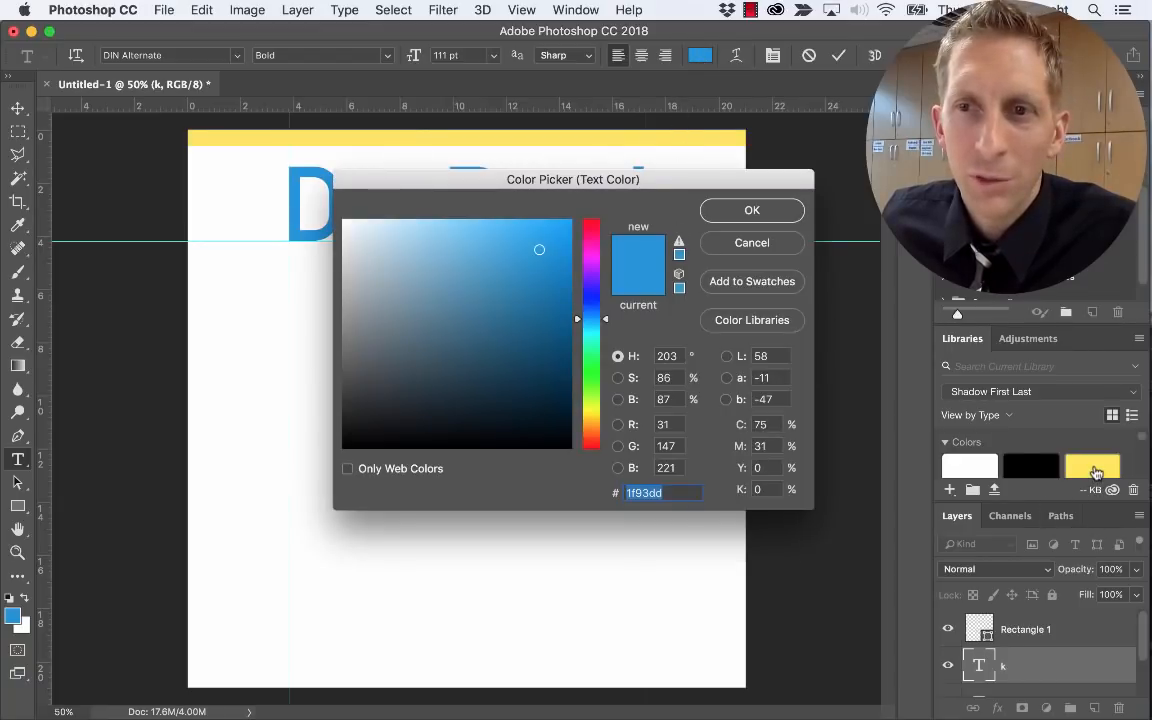
{"action": "left_click", "coordinate": [776, 214]}
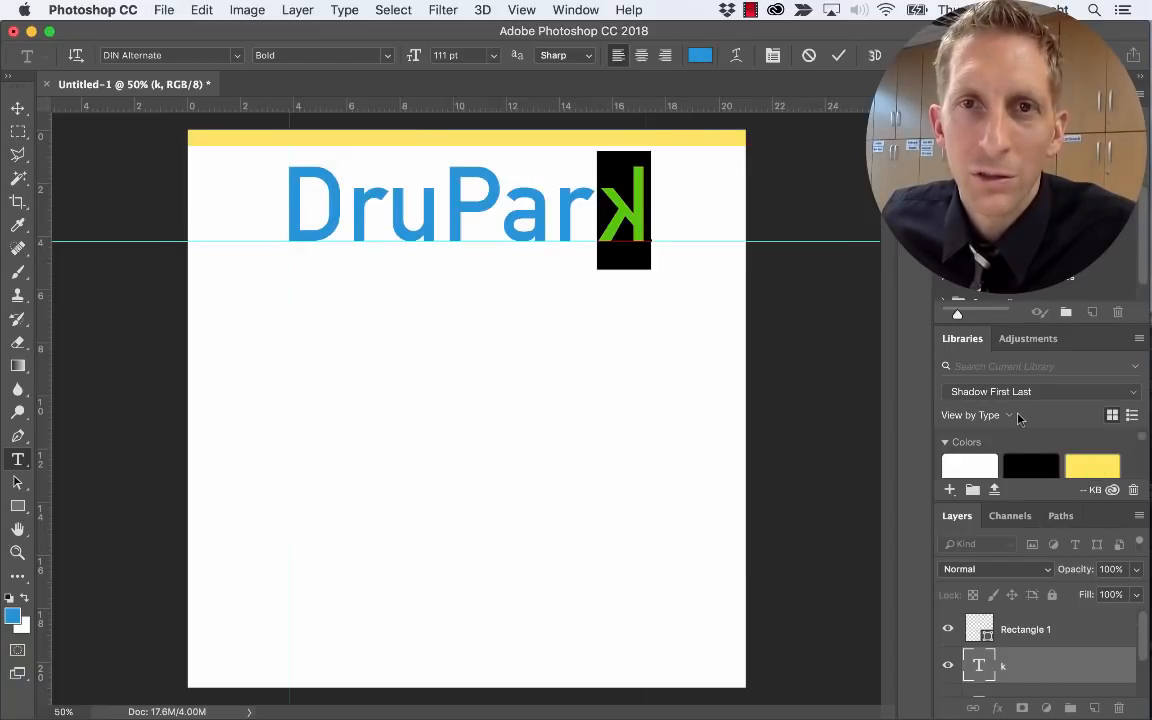
{"action": "left_click", "coordinate": [608, 209]}
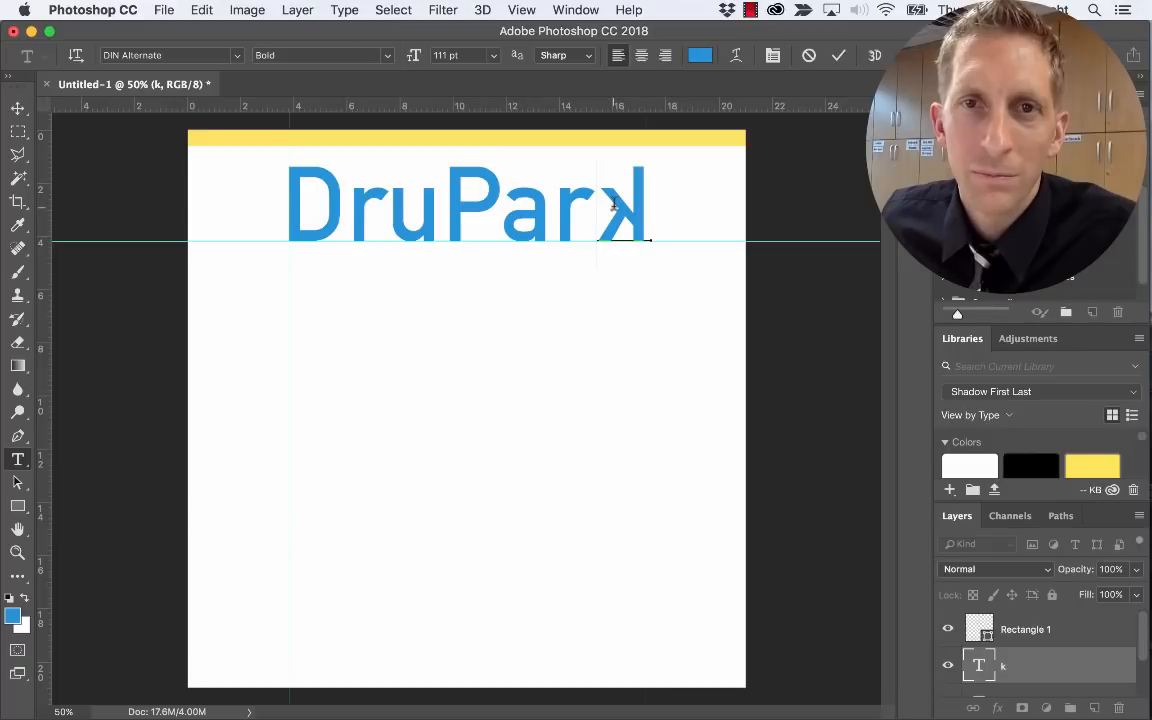
{"action": "left_click_drag", "start_coordinate": [613, 207], "coordinate": [645, 207]}
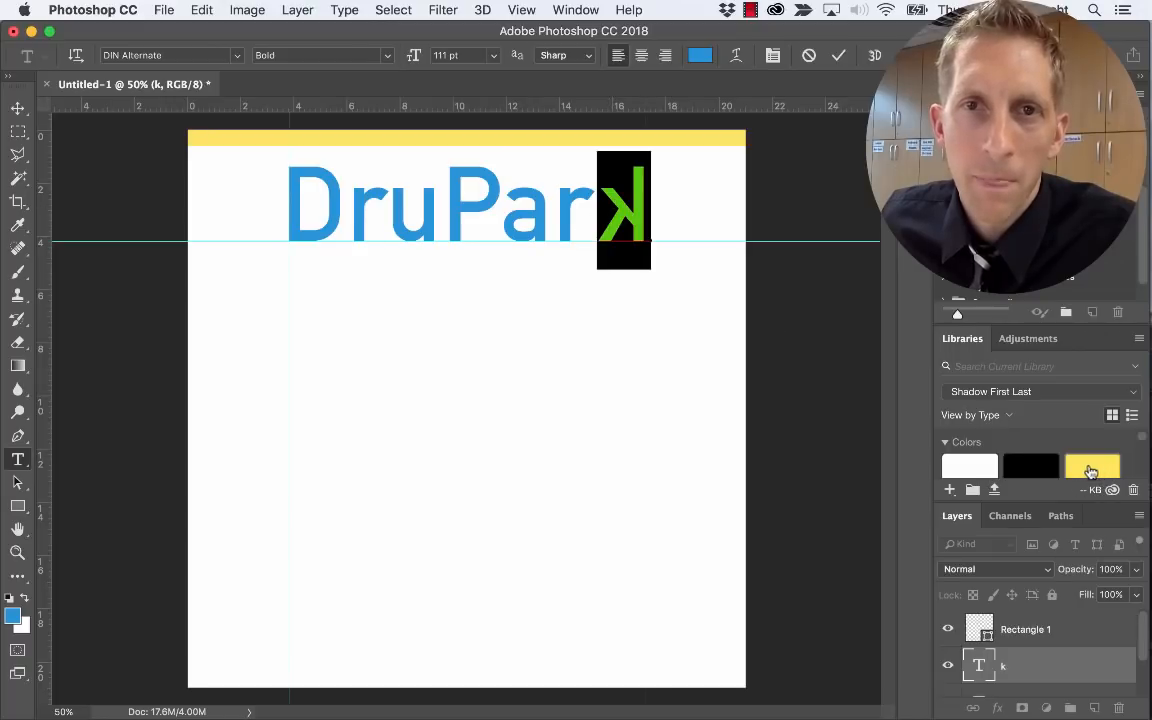
{"action": "left_click", "coordinate": [697, 57]}
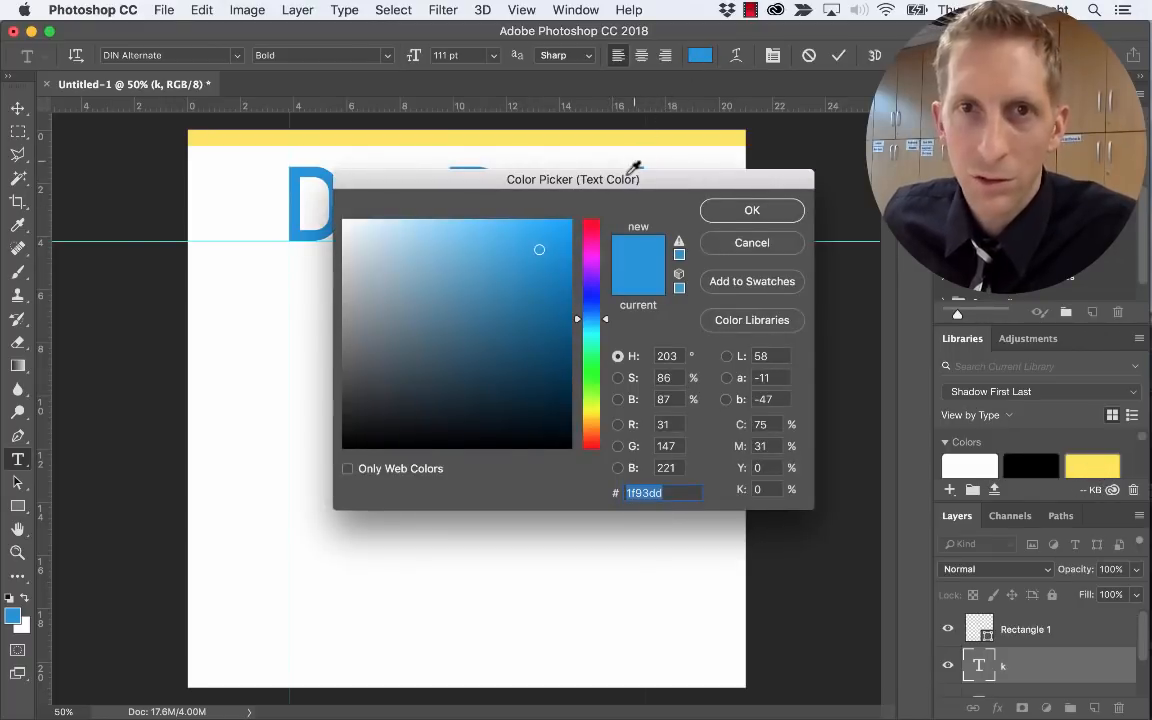
{"action": "left_click_drag", "start_coordinate": [623, 190], "coordinate": [576, 322]}
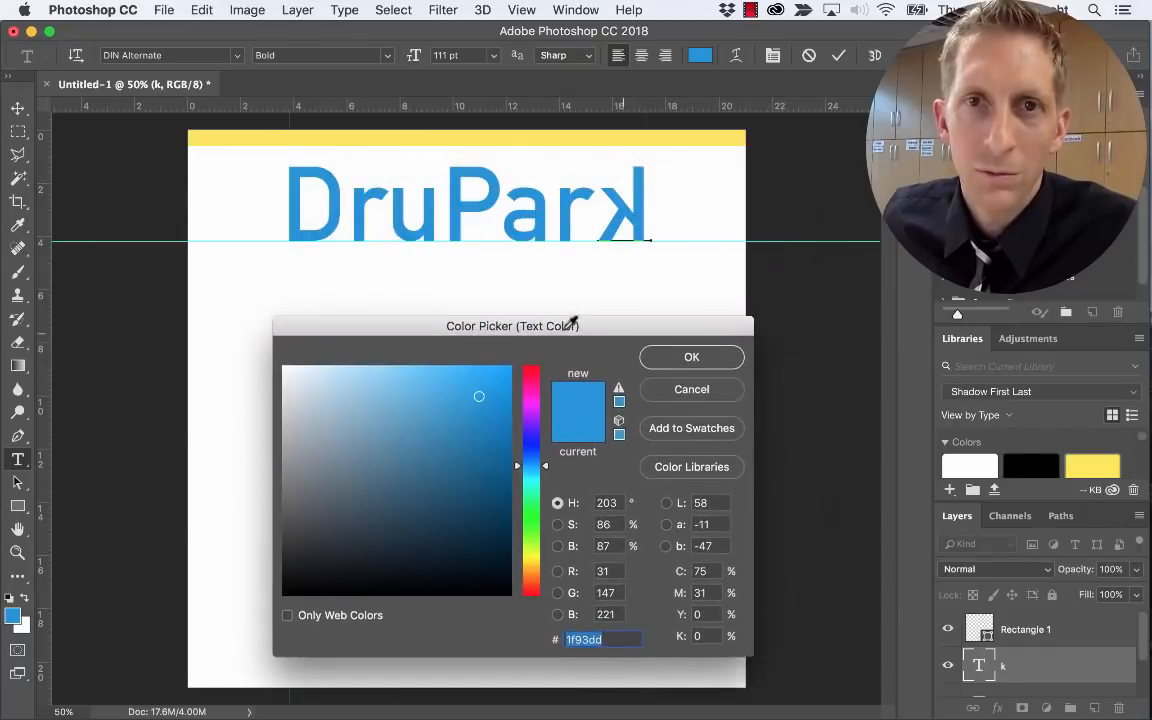
{"action": "left_click", "coordinate": [619, 136]}
{"action": "key", "text": "Return"}
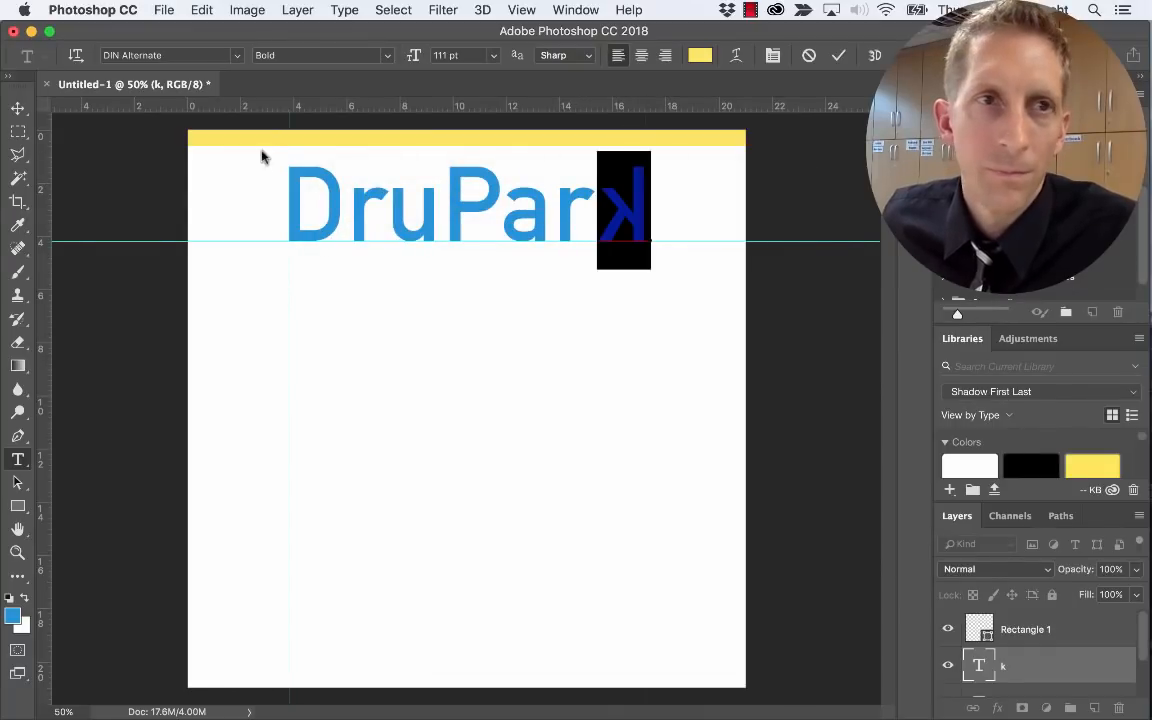
{"action": "left_click", "coordinate": [17, 98]}
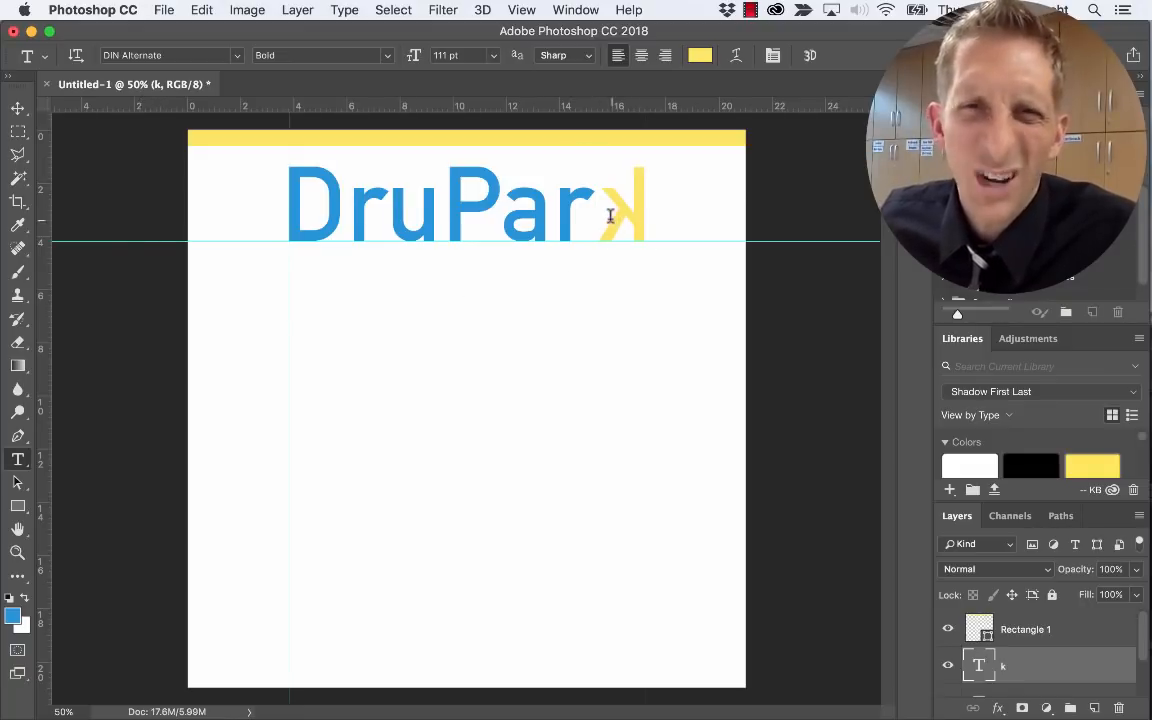
Reselect the k and recolour it the lighter cyan blue #25abd2
{"action": "double_click", "coordinate": [610, 215]}
{"action": "left_click", "coordinate": [700, 55]}
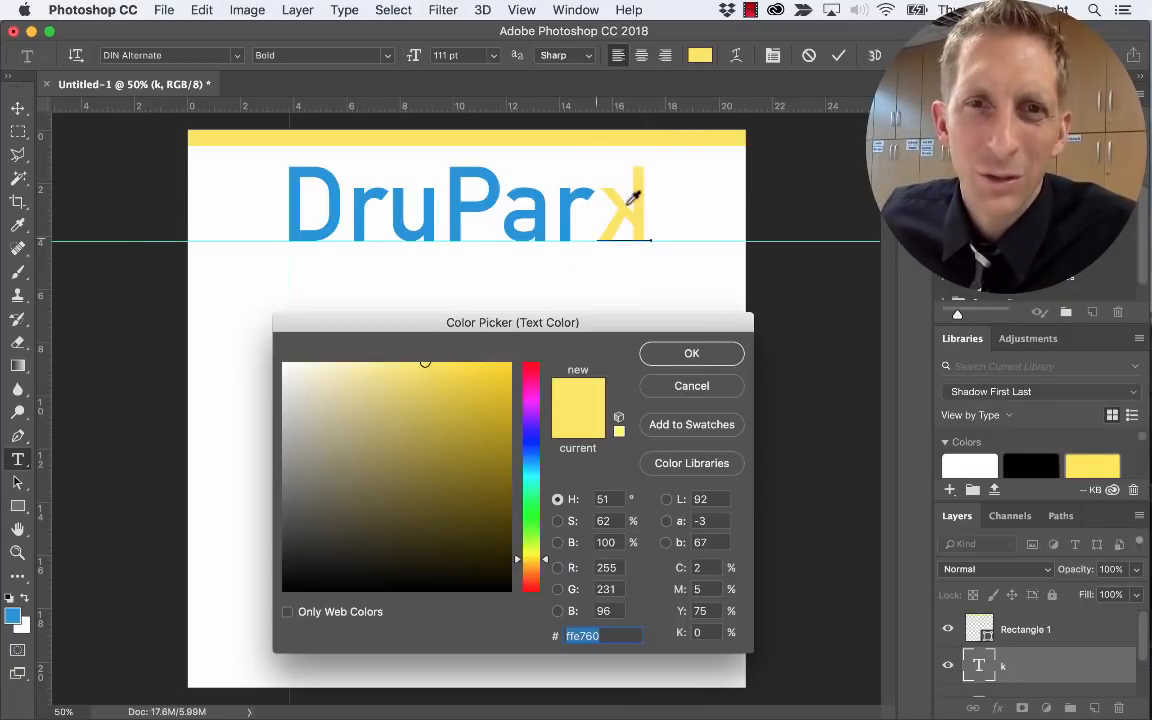
{"action": "left_click", "coordinate": [528, 461]}
{"action": "left_click", "coordinate": [502, 444]}
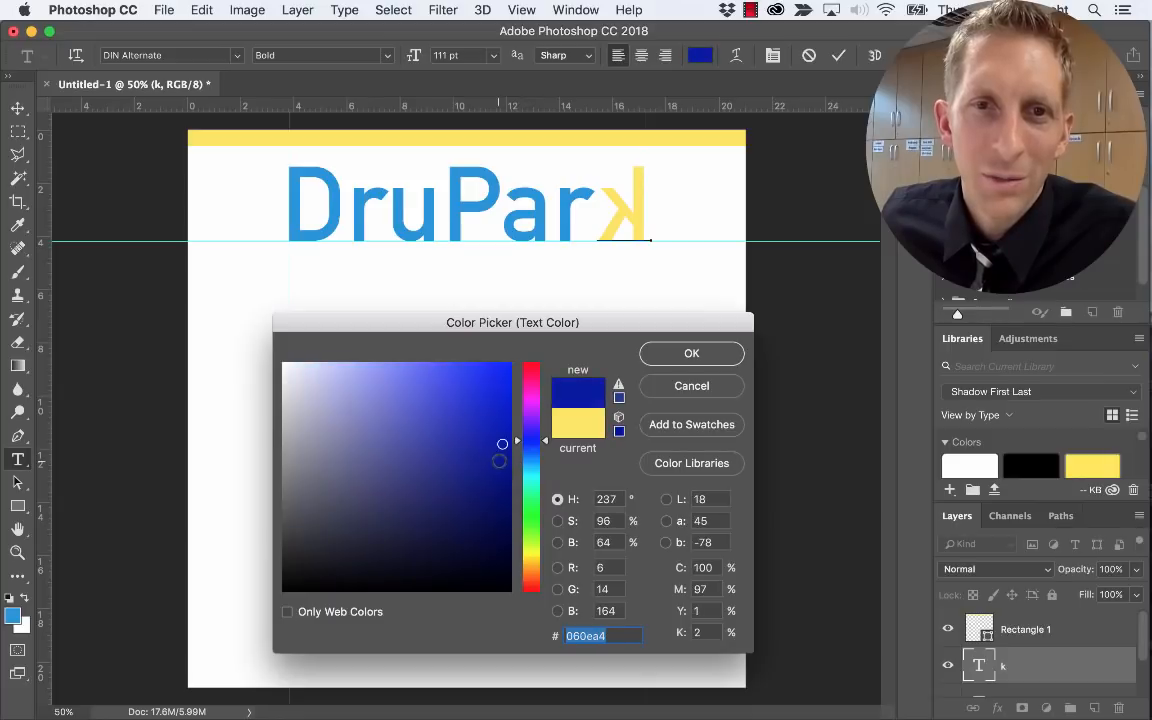
{"action": "left_click", "coordinate": [453, 400]}
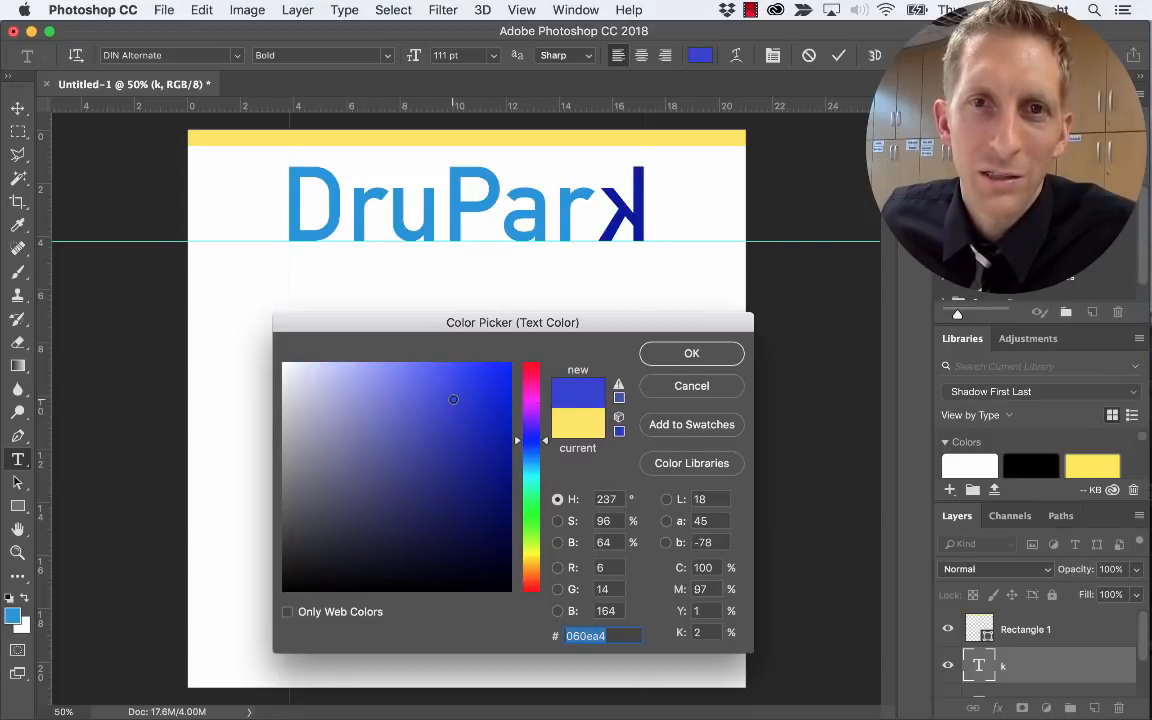
{"action": "left_click", "coordinate": [533, 468]}
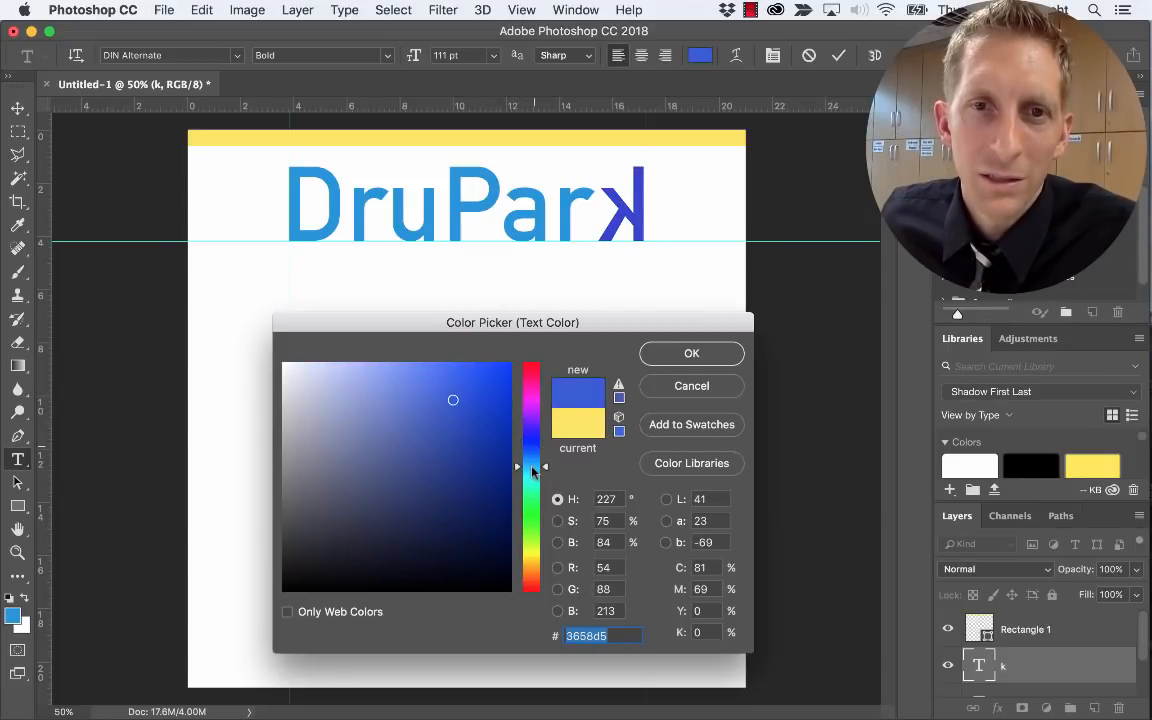
{"action": "left_click", "coordinate": [471, 402]}
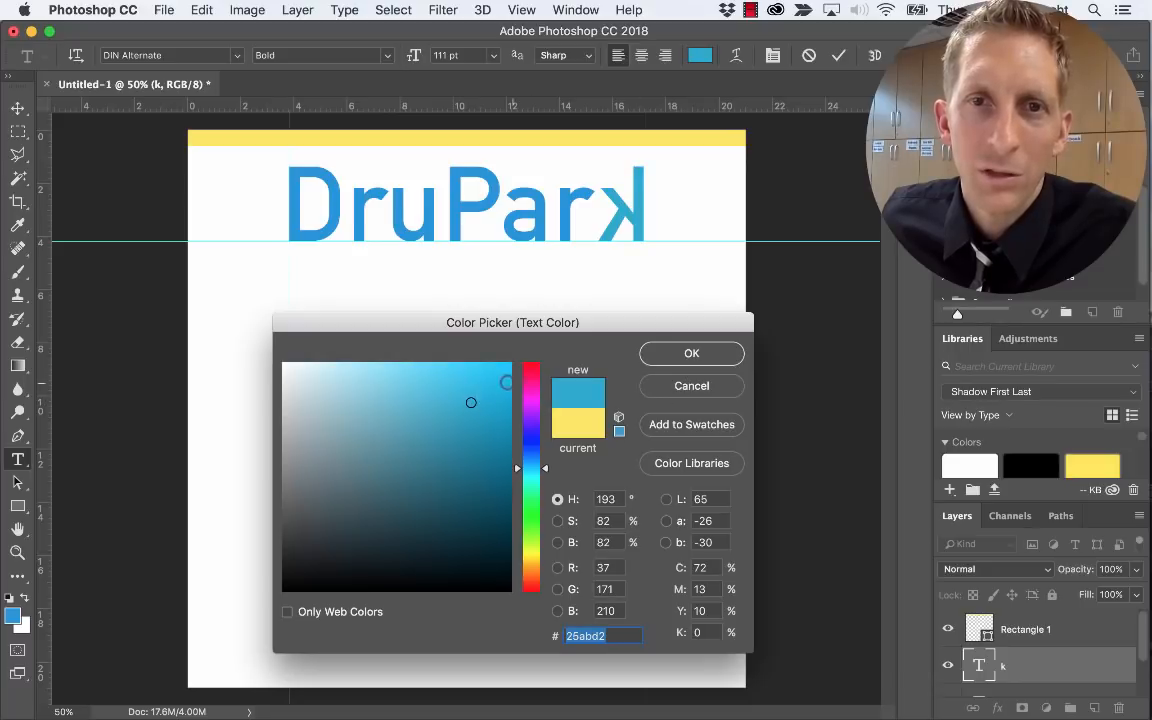
{"action": "left_click", "coordinate": [668, 356]}
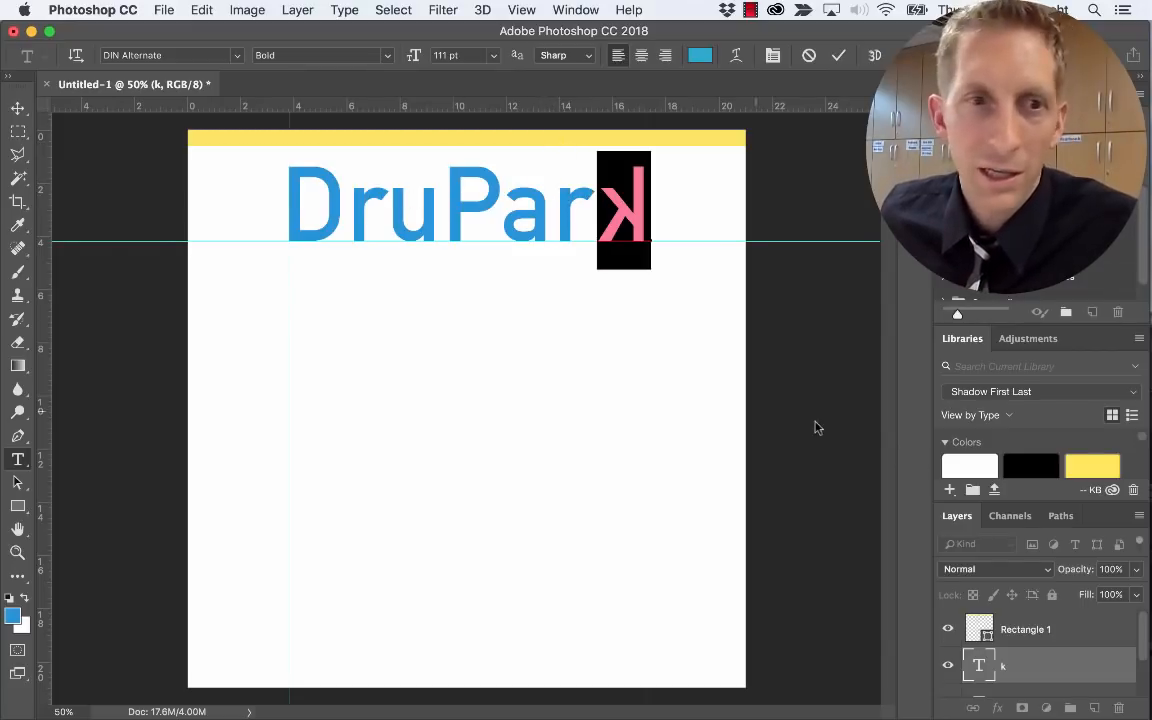
{"action": "left_click", "coordinate": [994, 633]}
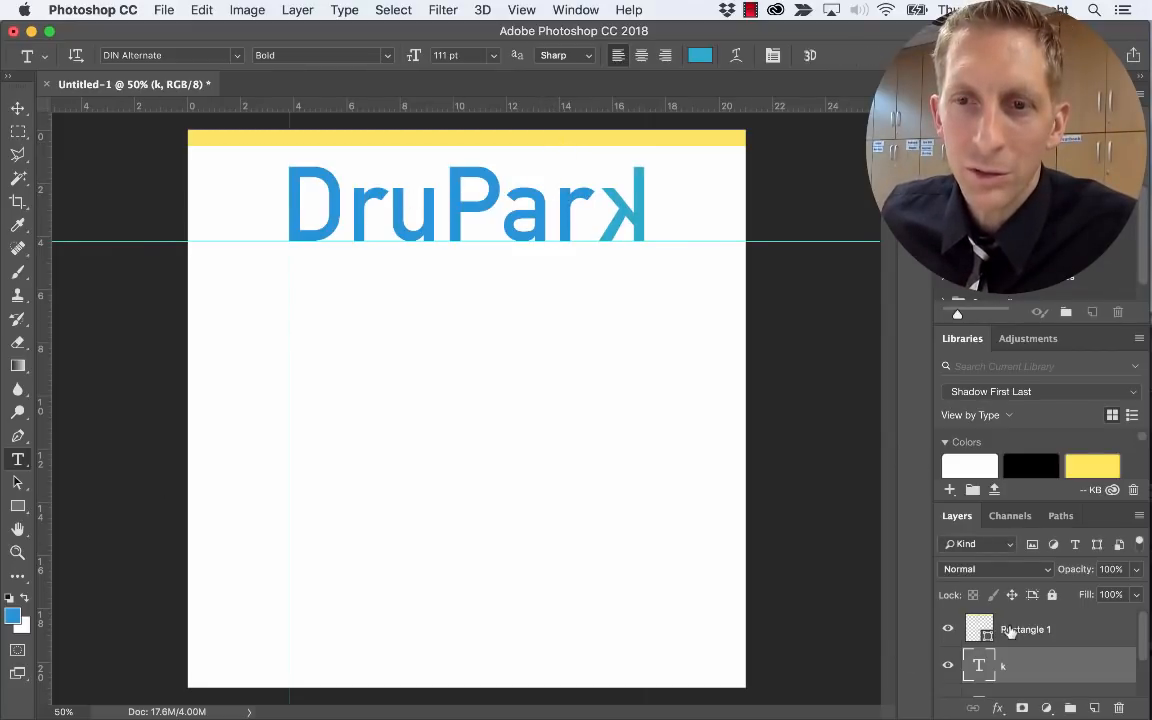
Give the top bar a Color Overlay using the k's cyan #25abd2, sampled with the eyedropper
{"action": "left_click", "coordinate": [1010, 632]}
{"action": "left_click", "coordinate": [1012, 632]}
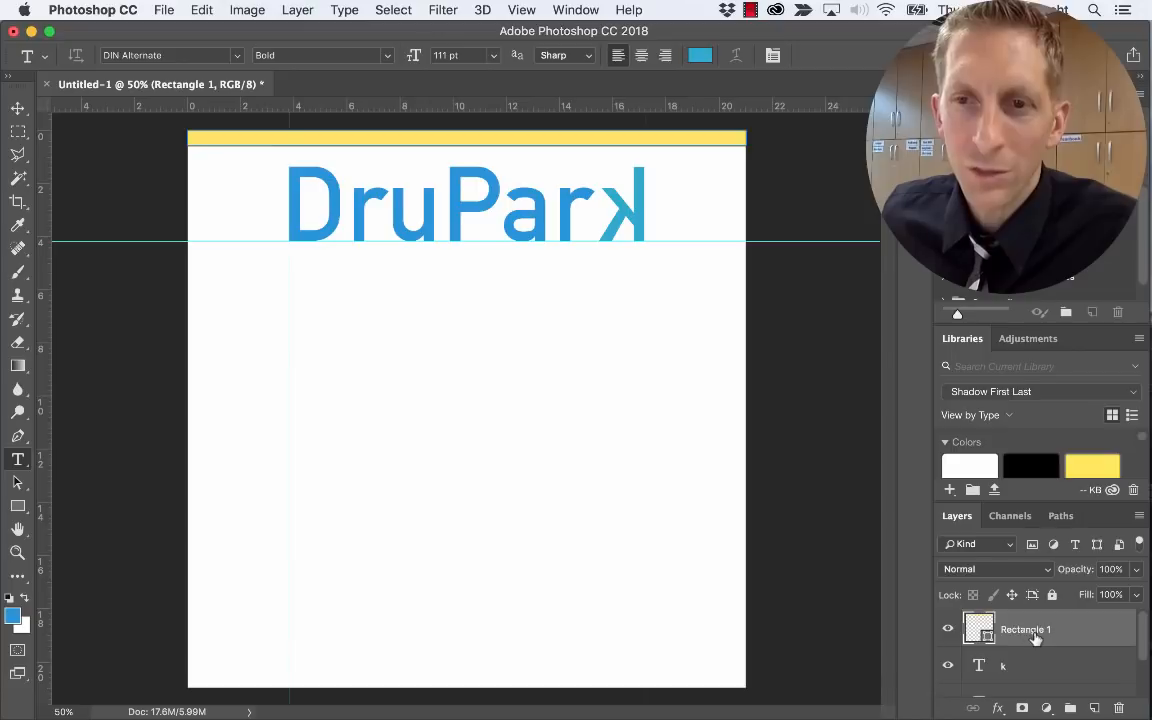
{"action": "left_click", "coordinate": [998, 708]}
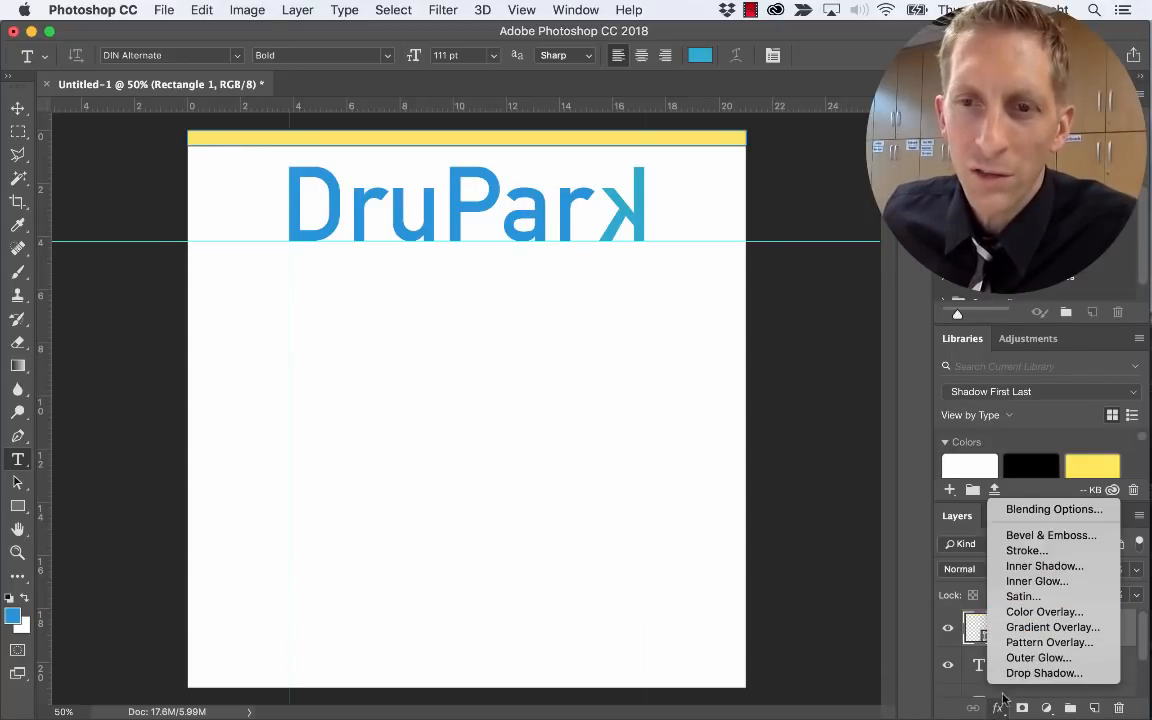
{"action": "left_click", "coordinate": [1041, 611]}
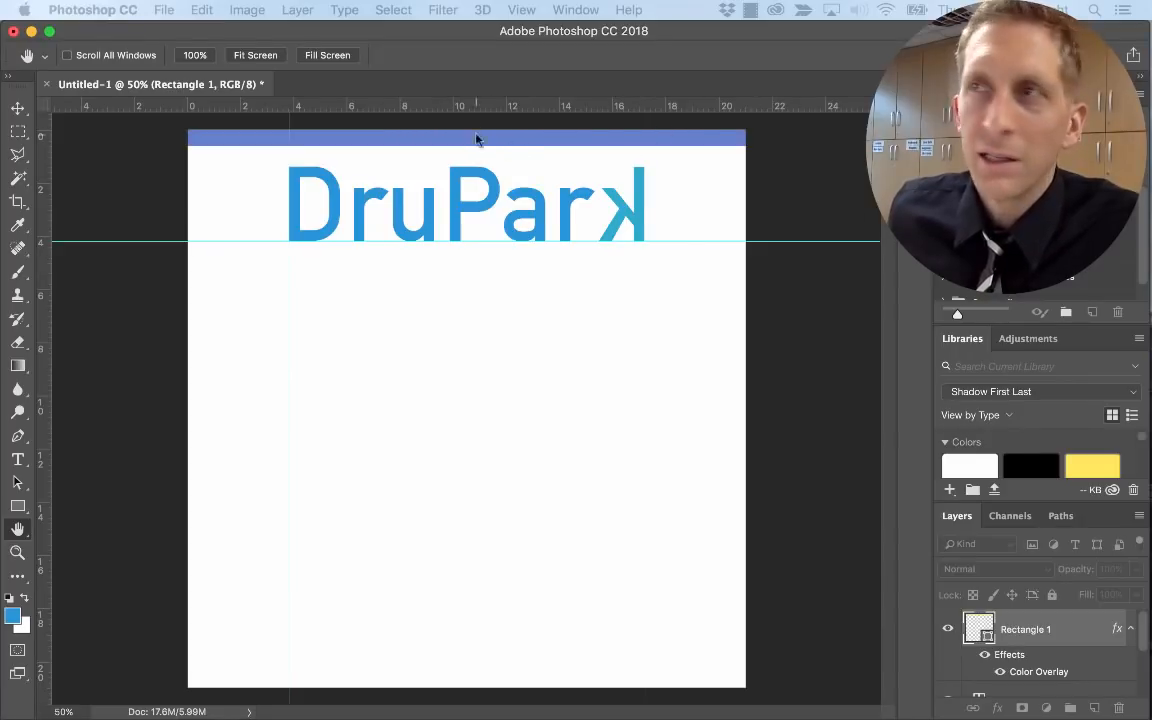
{"action": "double_click", "coordinate": [1039, 671]}
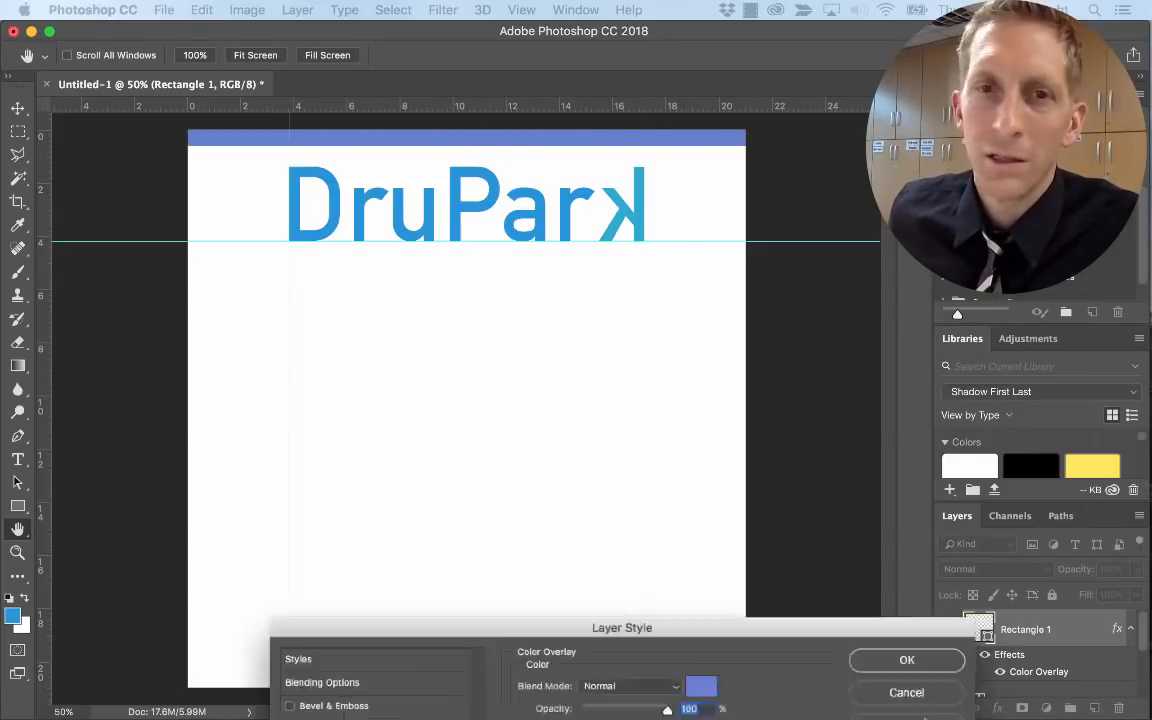
{"action": "left_click", "coordinate": [607, 381]}
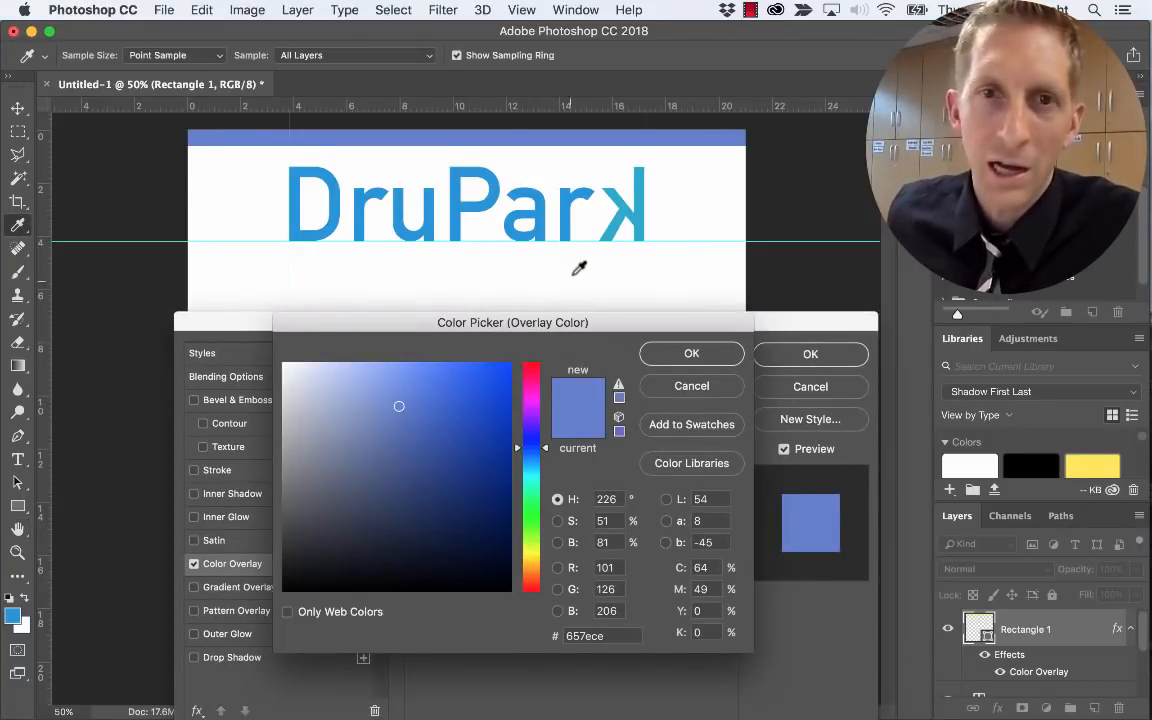
{"action": "left_click", "coordinate": [619, 225]}
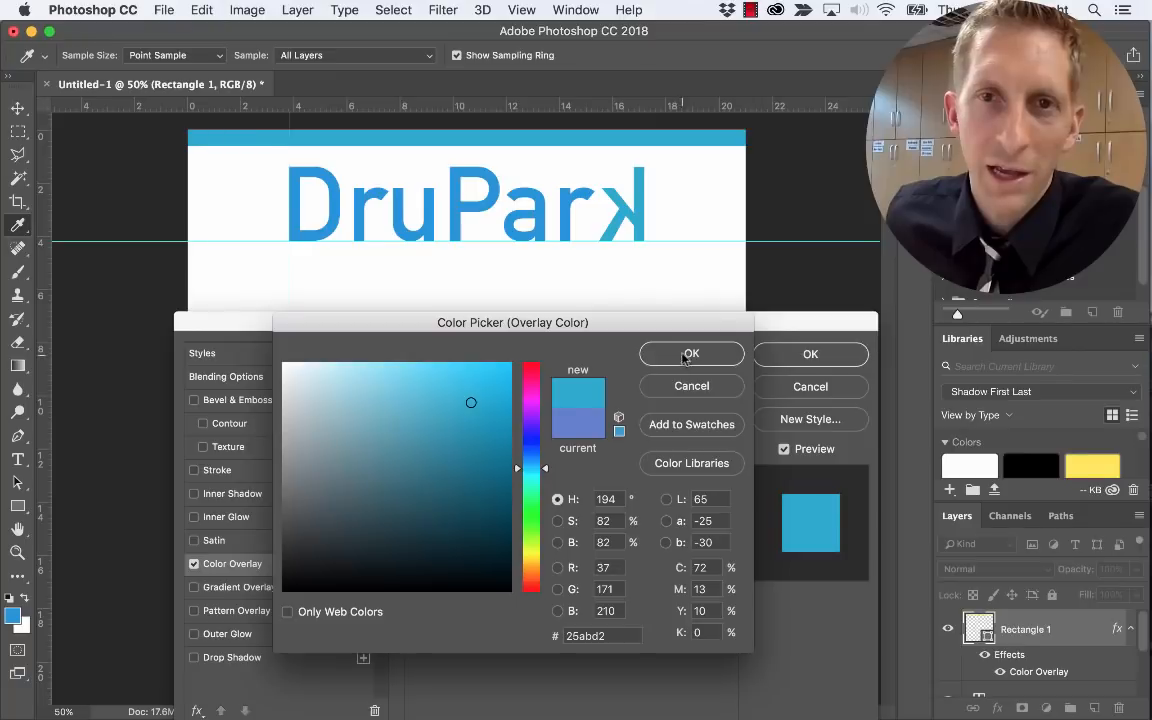
{"action": "left_click", "coordinate": [689, 355]}
{"action": "left_click", "coordinate": [806, 355]}
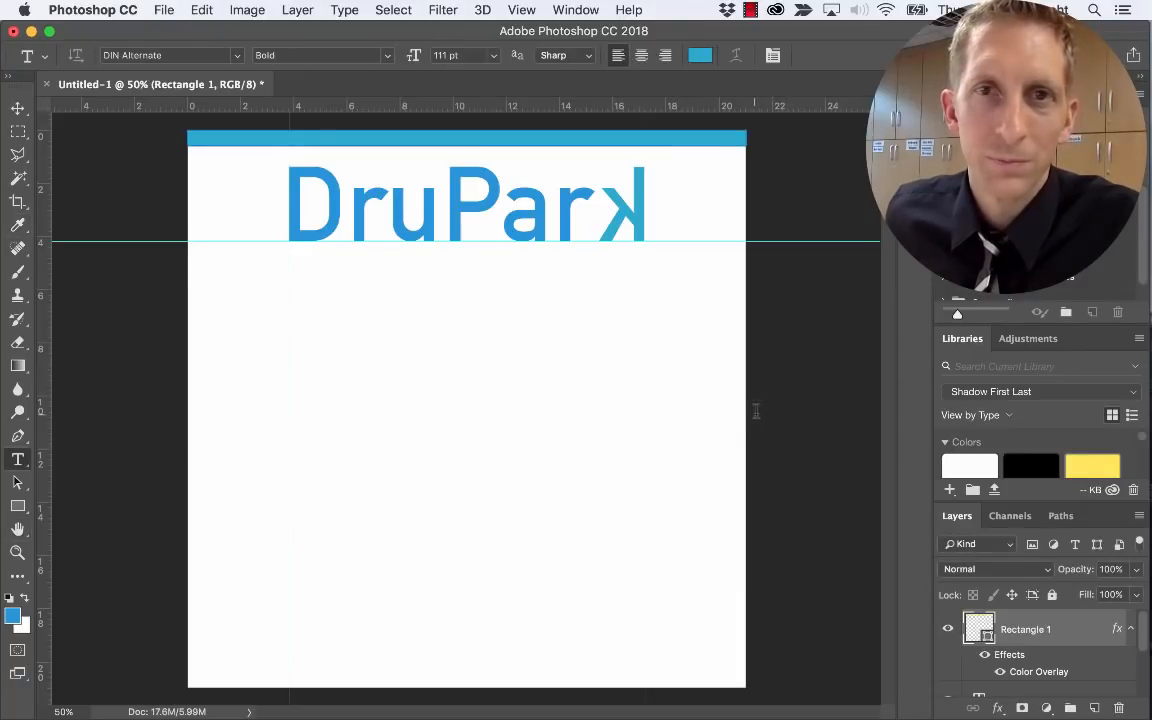
{"action": "left_click", "coordinate": [18, 109]}
{"action": "left_click", "coordinate": [484, 447]}
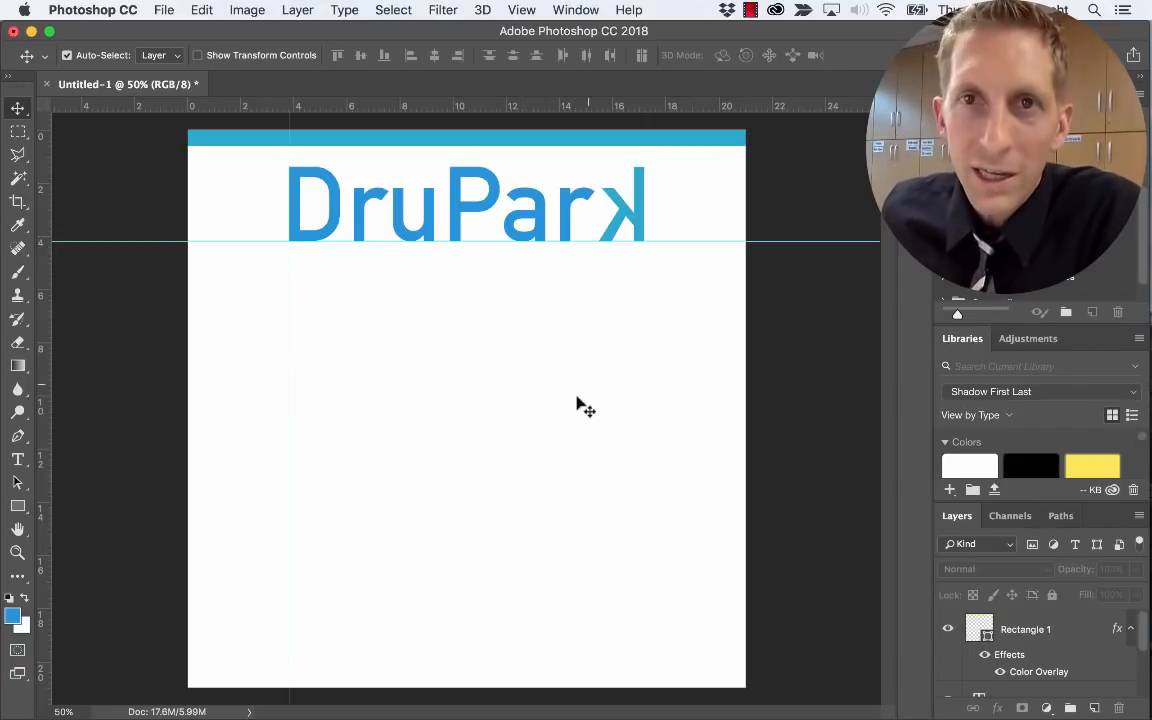
Draw a thin vertical rectangle from under the k nearly to the page bottom, then return to 50% zoom
{"action": "left_click", "coordinate": [1006, 629]}
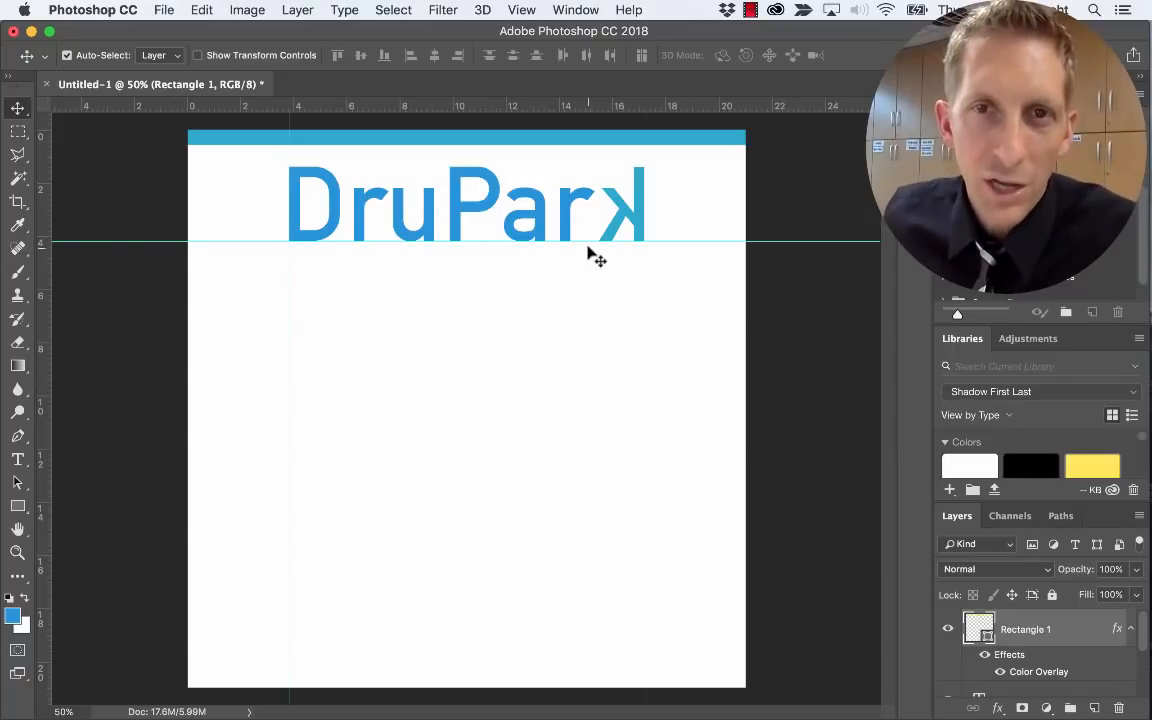
{"action": "key", "text": "super+plus"}
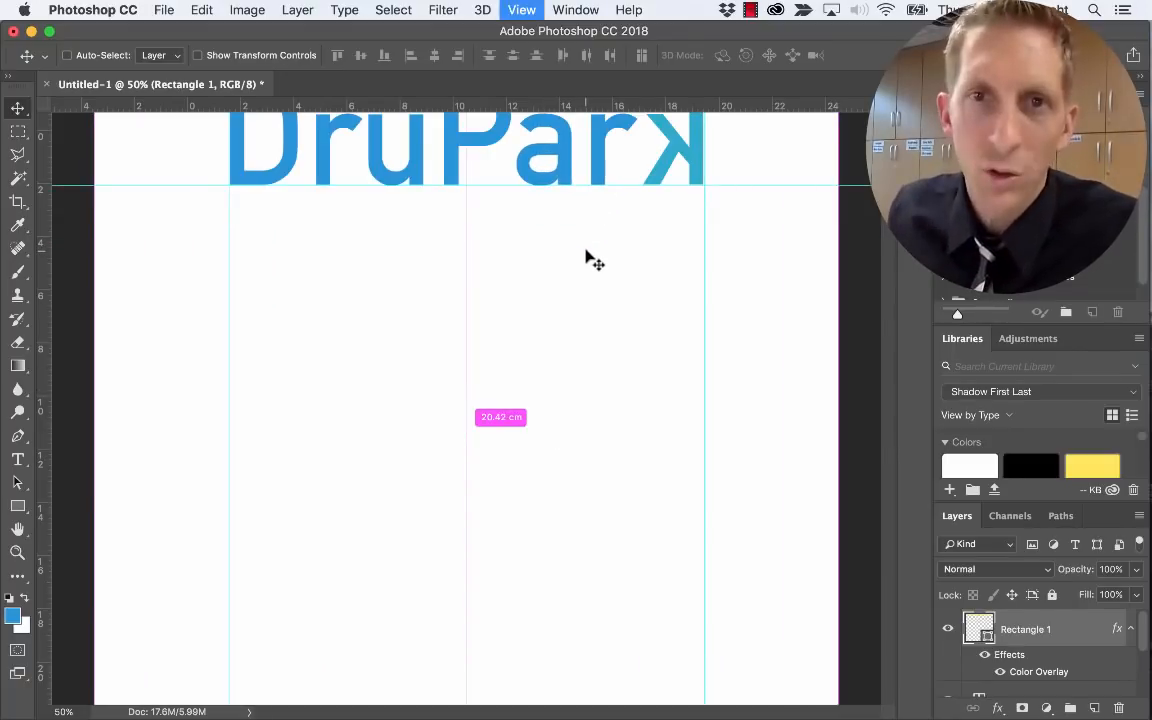
{"action": "scroll", "coordinate": [710, 335], "scroll_direction": "up", "scroll_amount": 1}
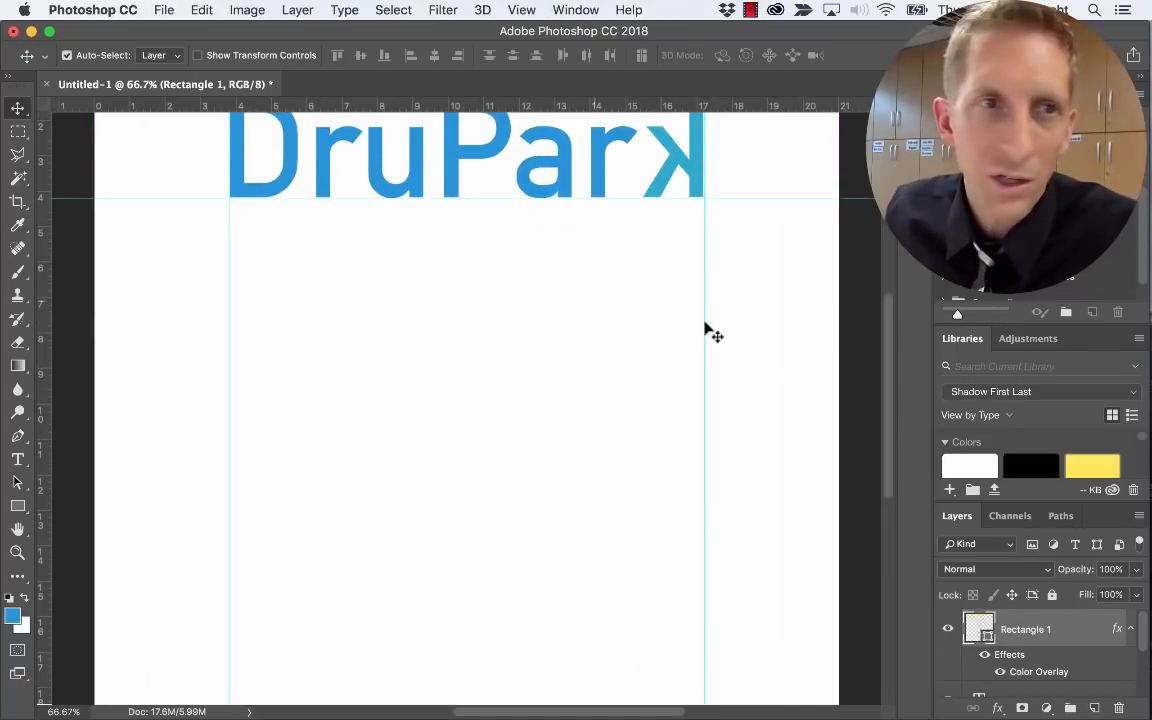
{"action": "left_click", "coordinate": [18, 506]}
{"action": "left_click_drag", "start_coordinate": [644, 195], "coordinate": [643, 671]}
{"action": "key", "text": "super+0"}
{"action": "key", "text": "super+minus"}
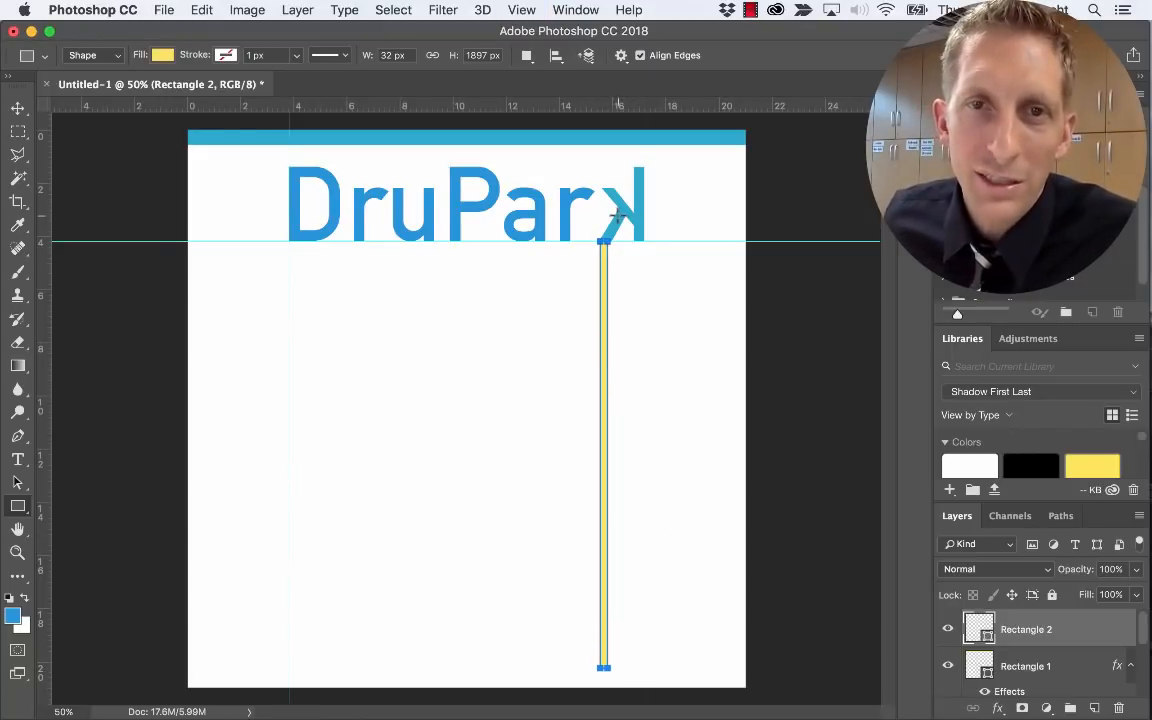
Sample the k's cyan as the foreground colour and select the Rectangle 1 layer
{"action": "key", "text": "i"}
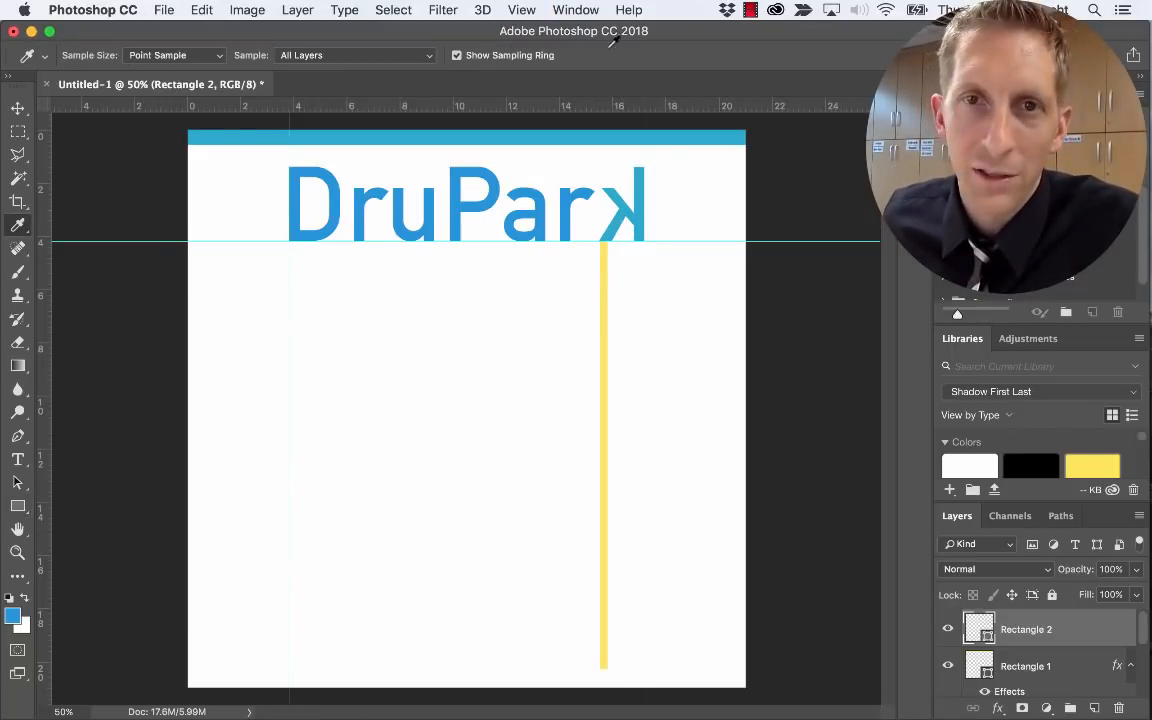
{"action": "left_click", "coordinate": [644, 205]}
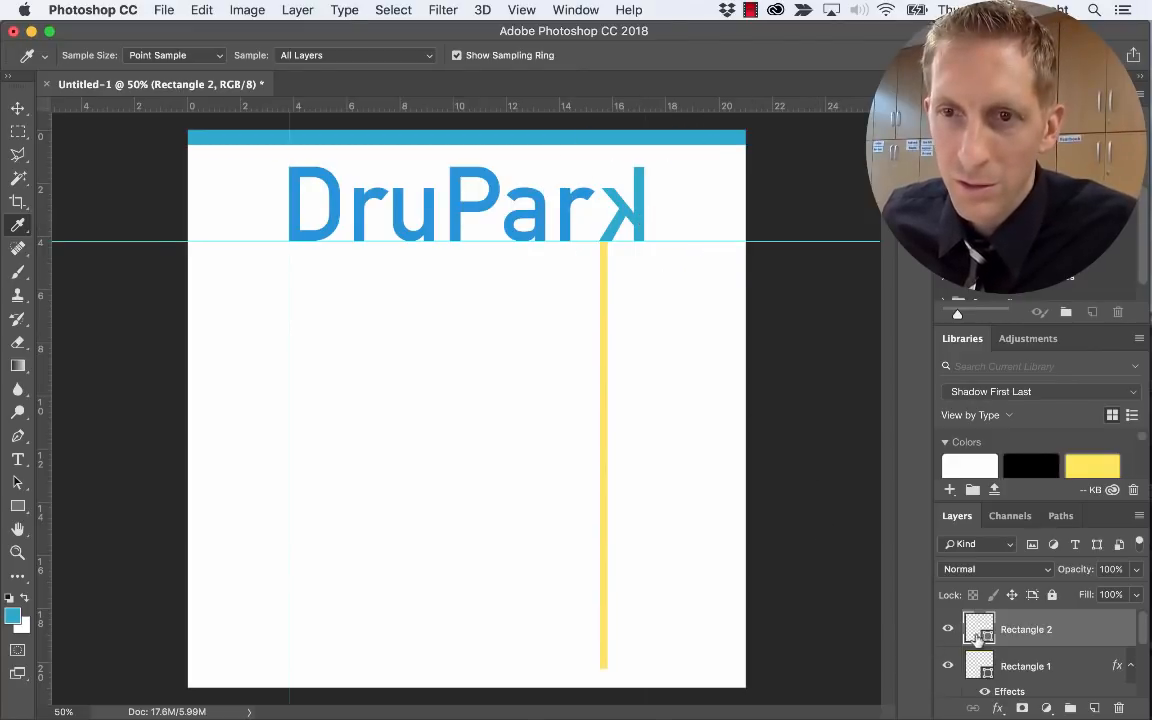
{"action": "left_click", "coordinate": [1020, 664]}
Rename Rectangle 1 to 'top bar' and Rectangle 2 to 'k line'
{"action": "double_click", "coordinate": [1020, 653]}
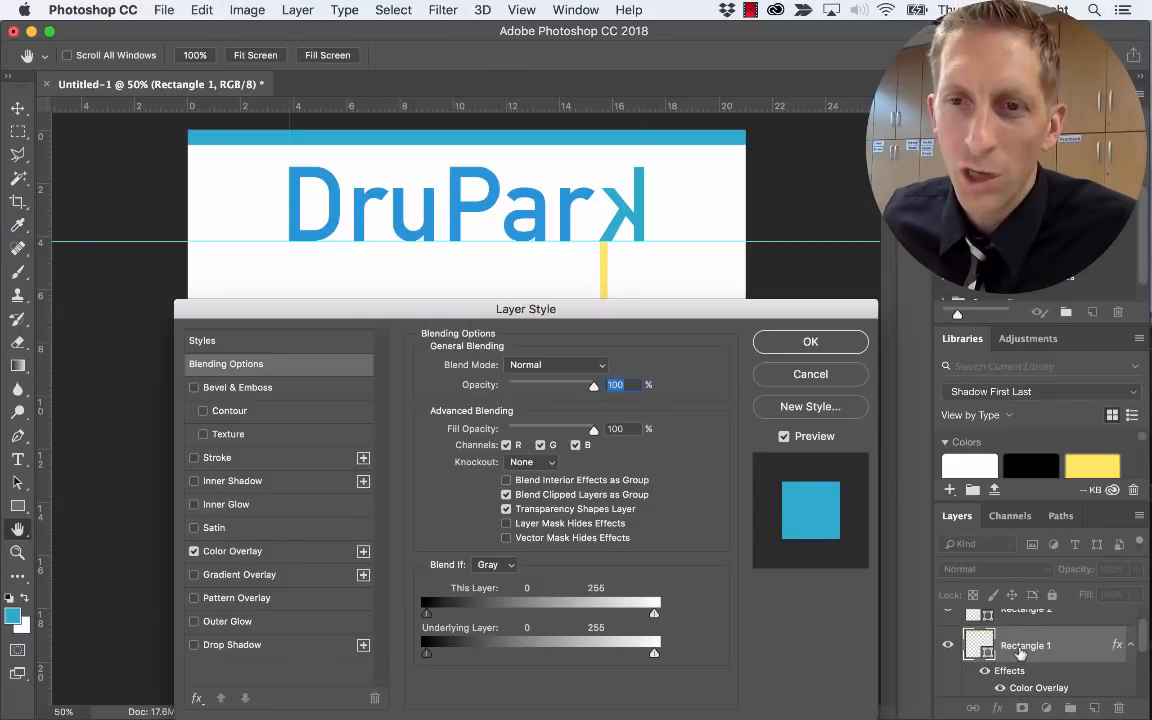
{"action": "key", "text": "Return"}
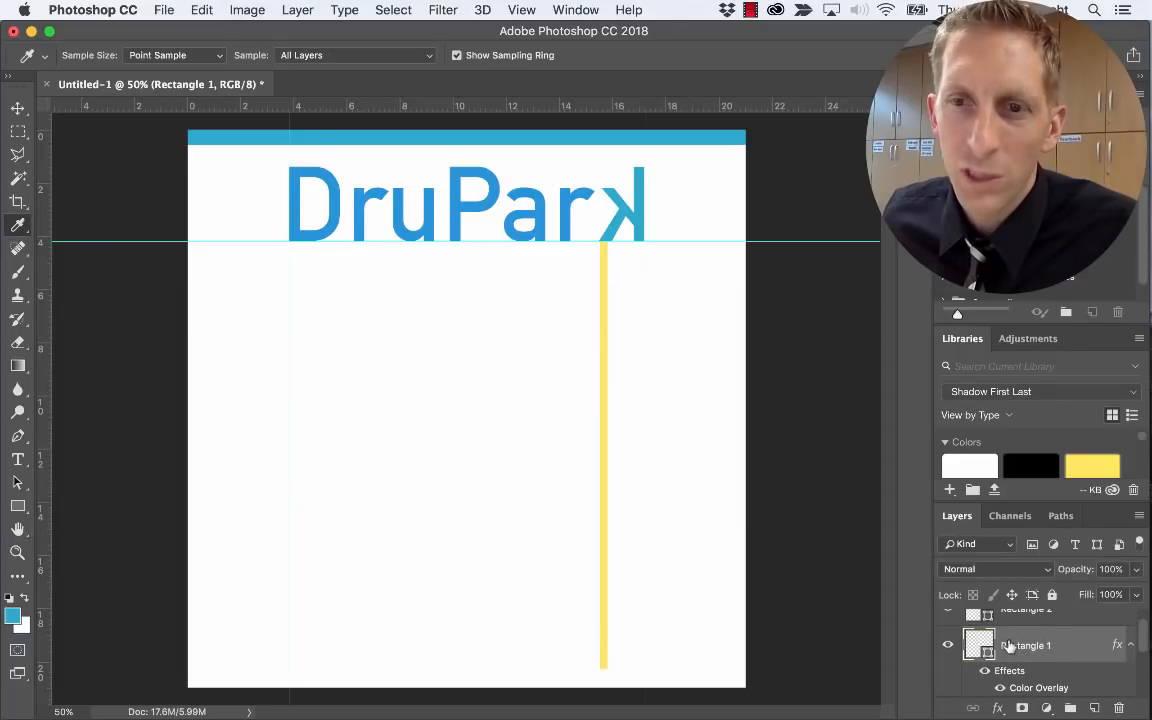
{"action": "double_click", "coordinate": [1010, 645]}
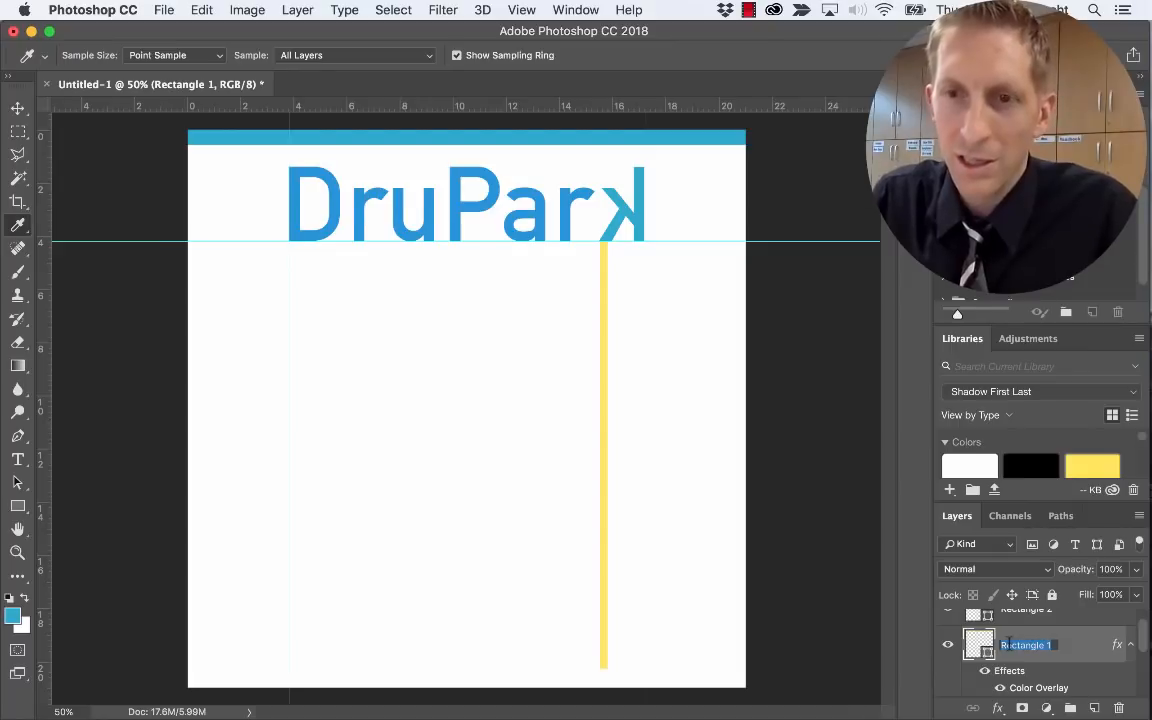
{"action": "type", "text": "top bar"}
{"action": "key", "text": "Return"}
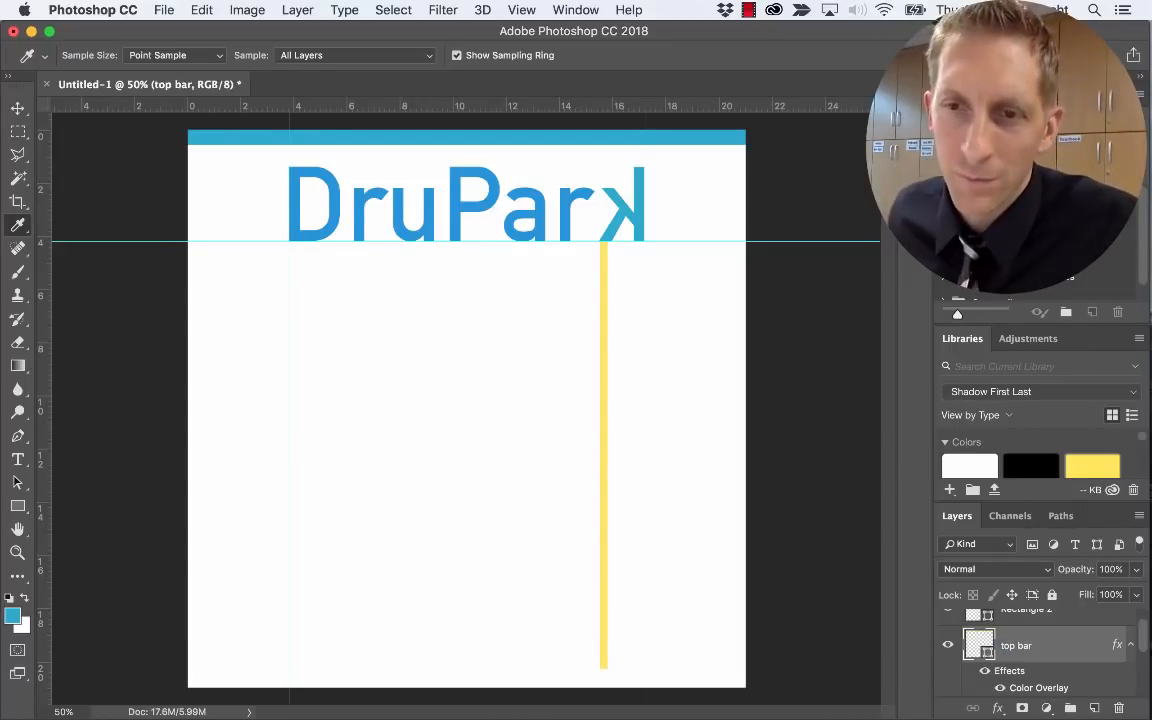
{"action": "scroll", "coordinate": [1052, 655], "scroll_direction": "up", "scroll_amount": 2}
{"action": "double_click", "coordinate": [1030, 631]}
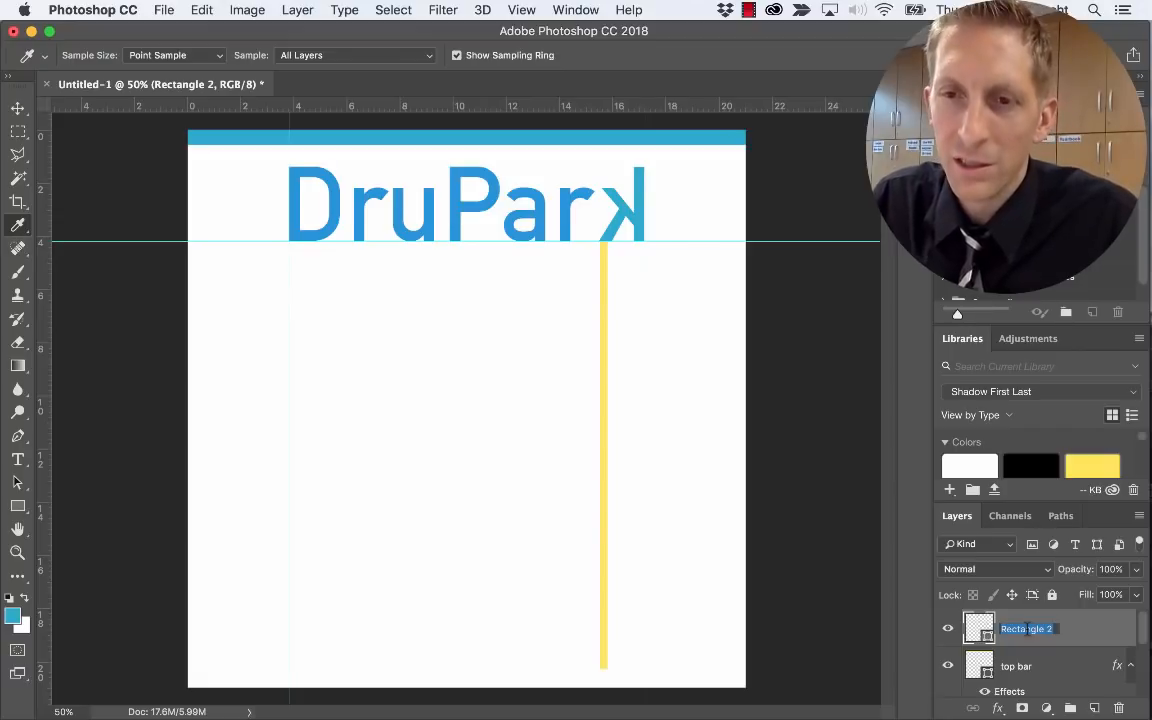
{"action": "type", "text": "k"}
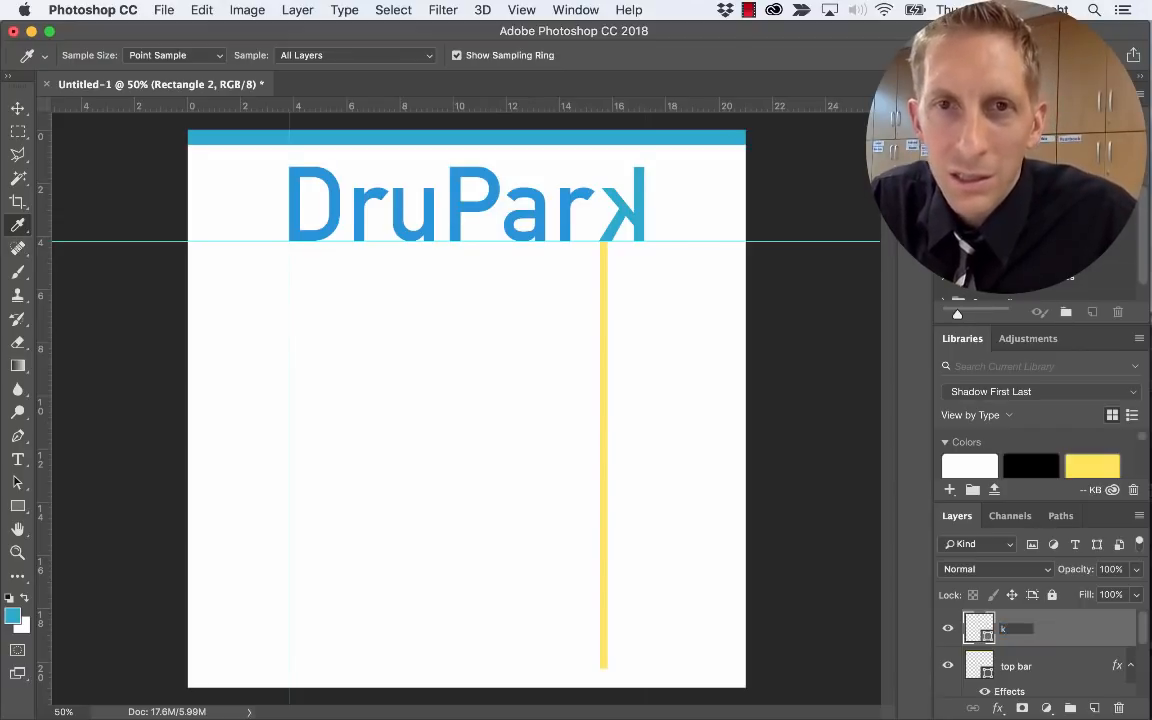
{"action": "type", "text": " line"}
{"action": "key", "text": "Return"}
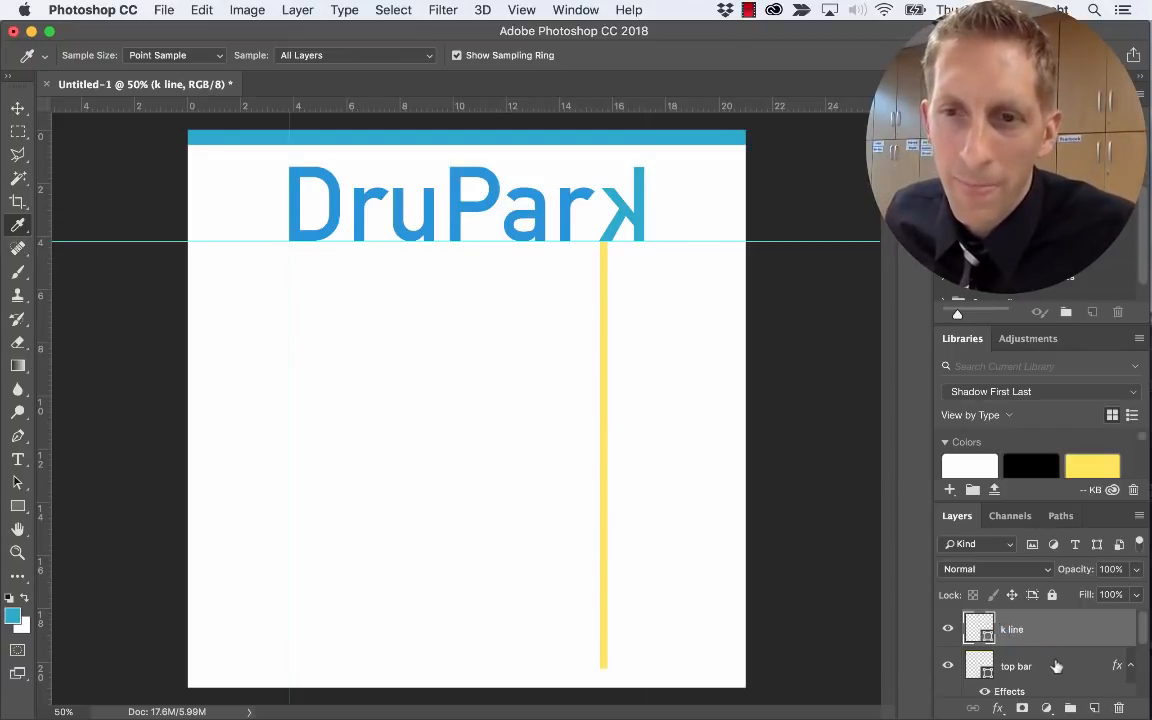
Add a cyan blue Color Overlay to the k line layer
{"action": "left_click", "coordinate": [1000, 708]}
{"action": "left_click", "coordinate": [1028, 609]}
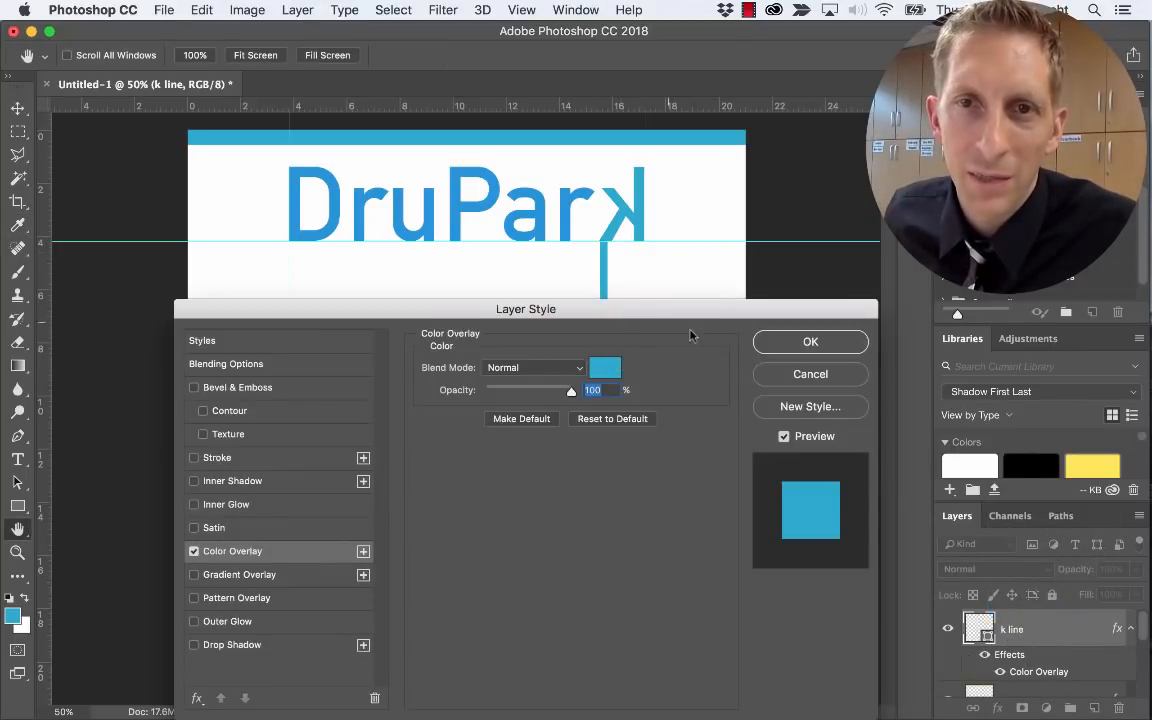
{"action": "left_click", "coordinate": [771, 344]}
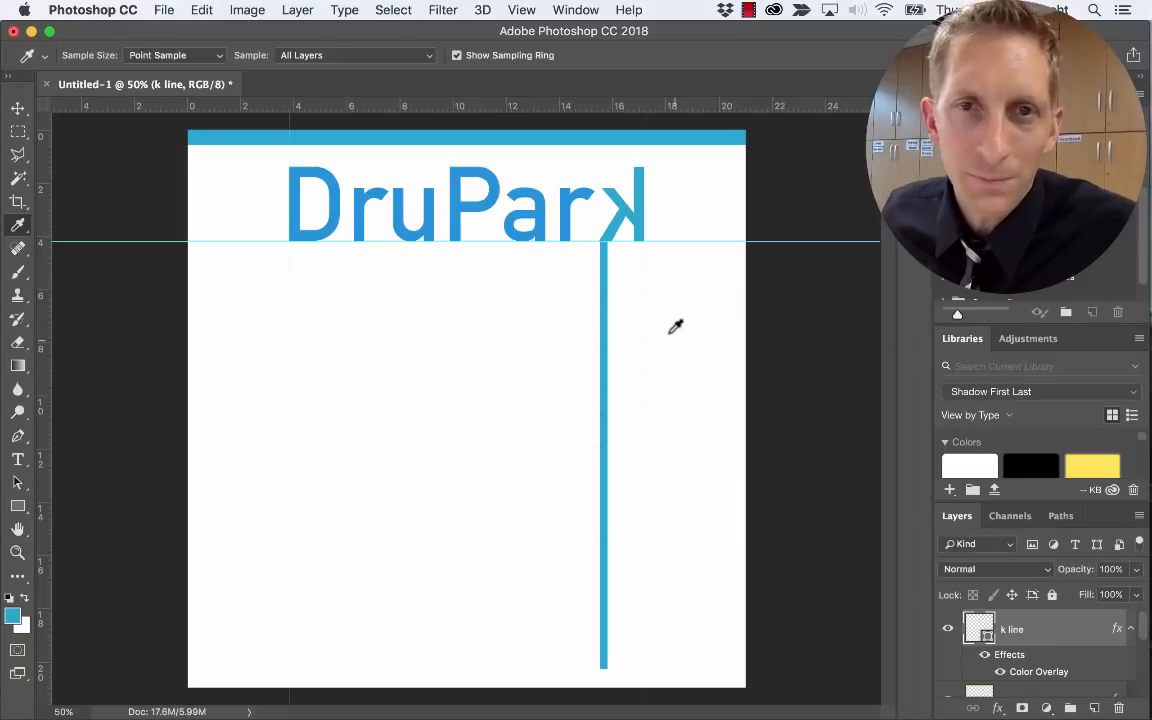
{"action": "key", "text": "v"}
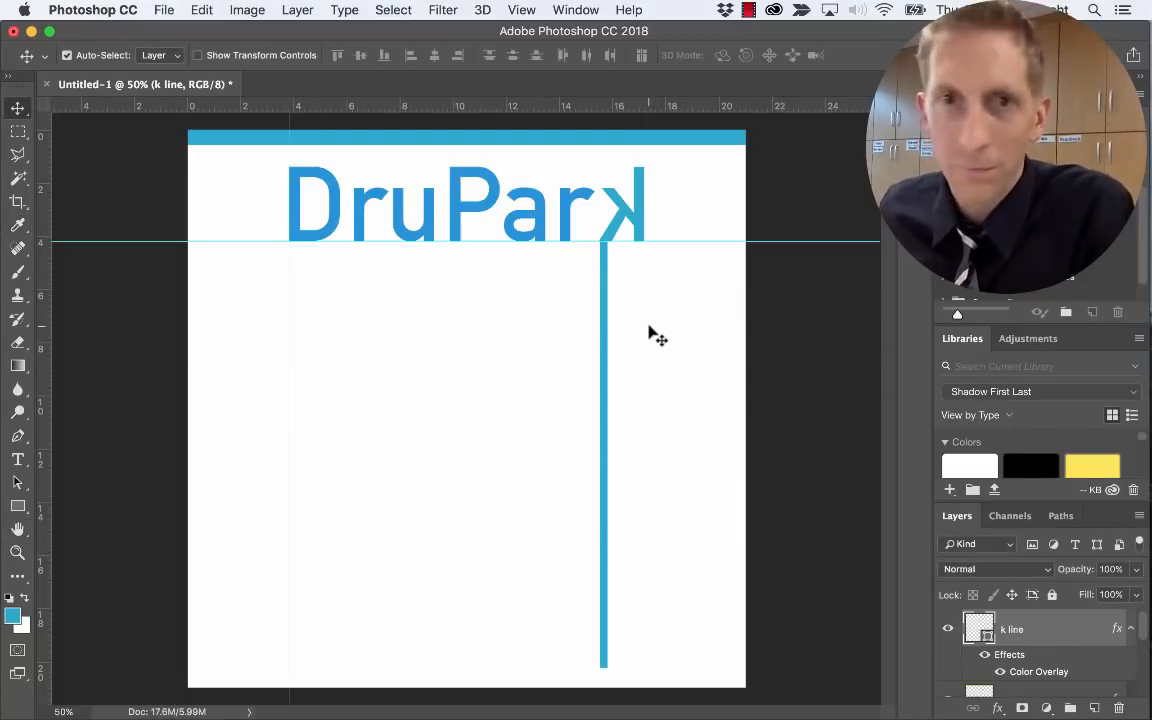
Widen the k line slightly and stretch it down past the bottom of the page
{"action": "key", "text": "ctrl+t"}
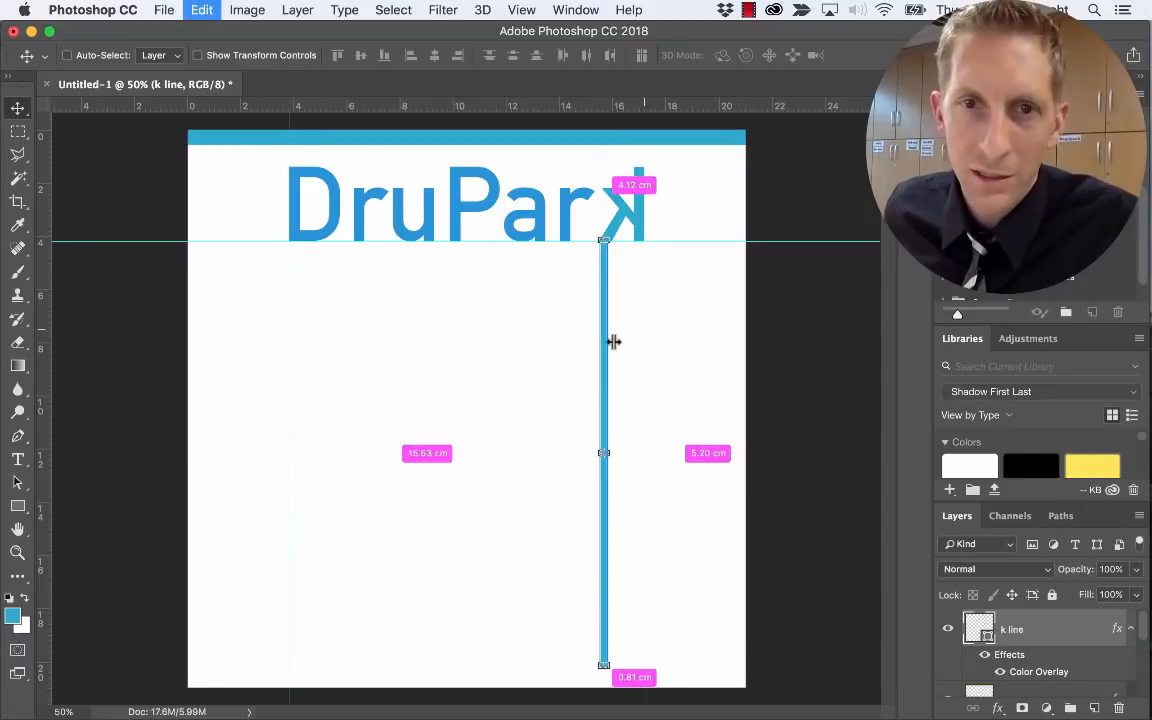
{"action": "left_click_drag", "start_coordinate": [612, 453], "coordinate": [616, 453]}
{"action": "left_click_drag", "start_coordinate": [604, 668], "coordinate": [602, 700]}
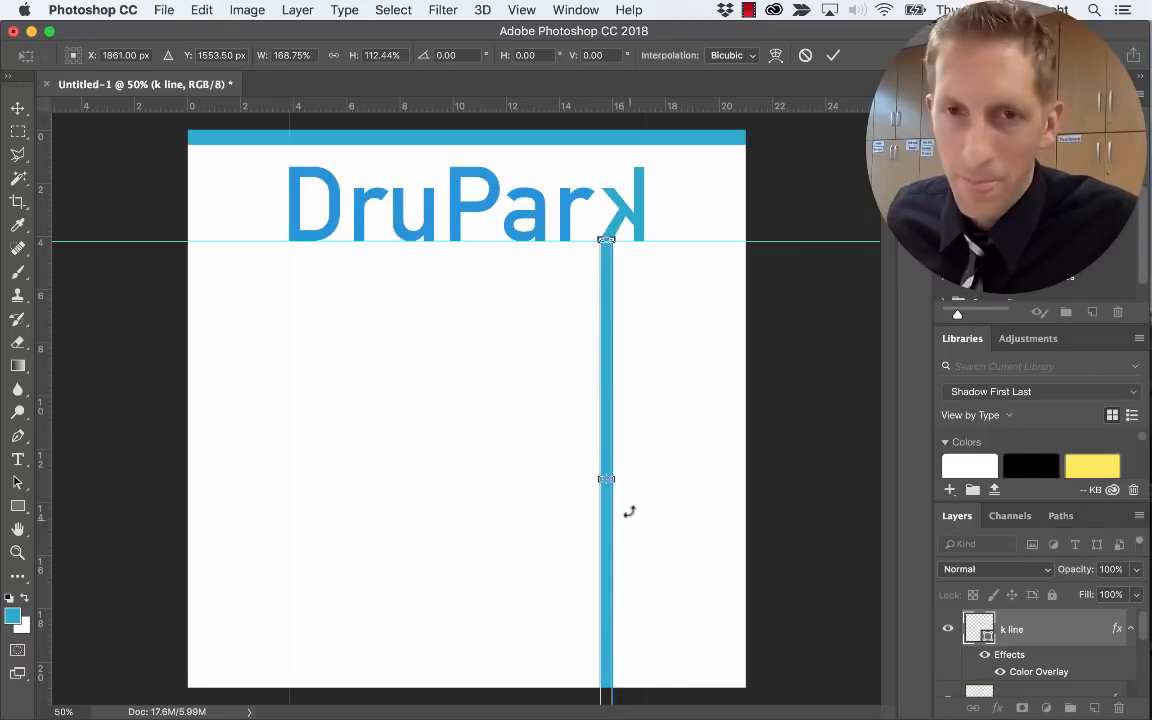
{"action": "key", "text": "Return"}
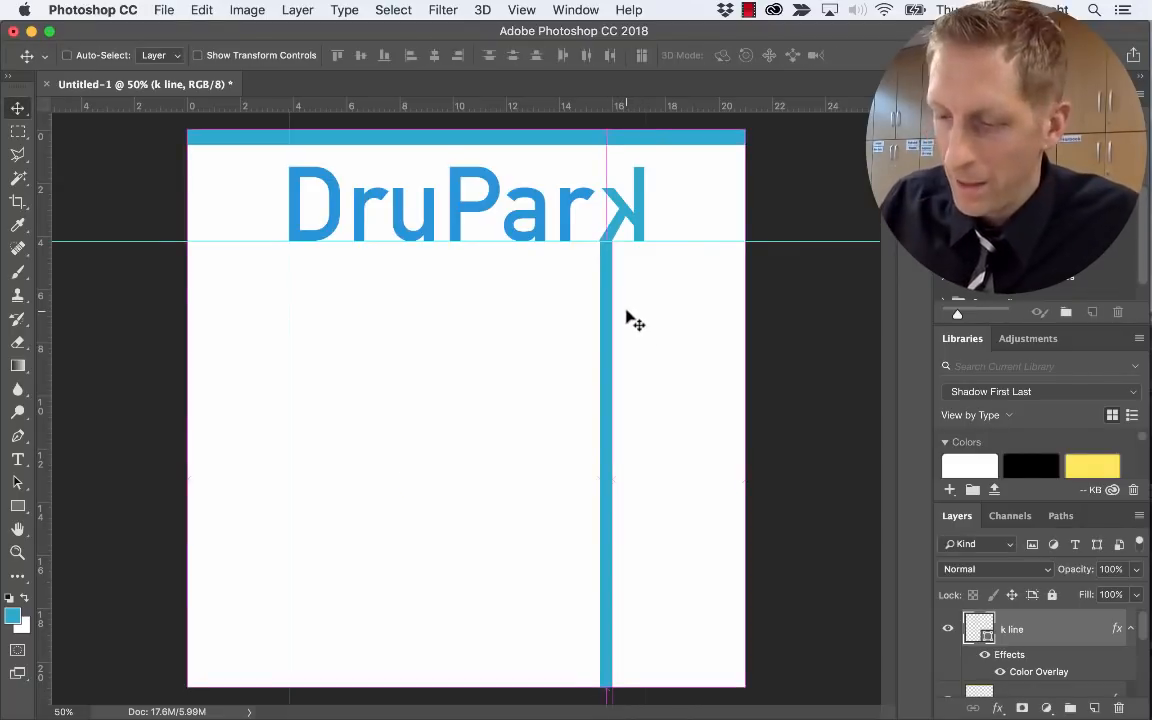
{"action": "key", "text": "super+equal"}
{"action": "key", "text": "super+equal"}
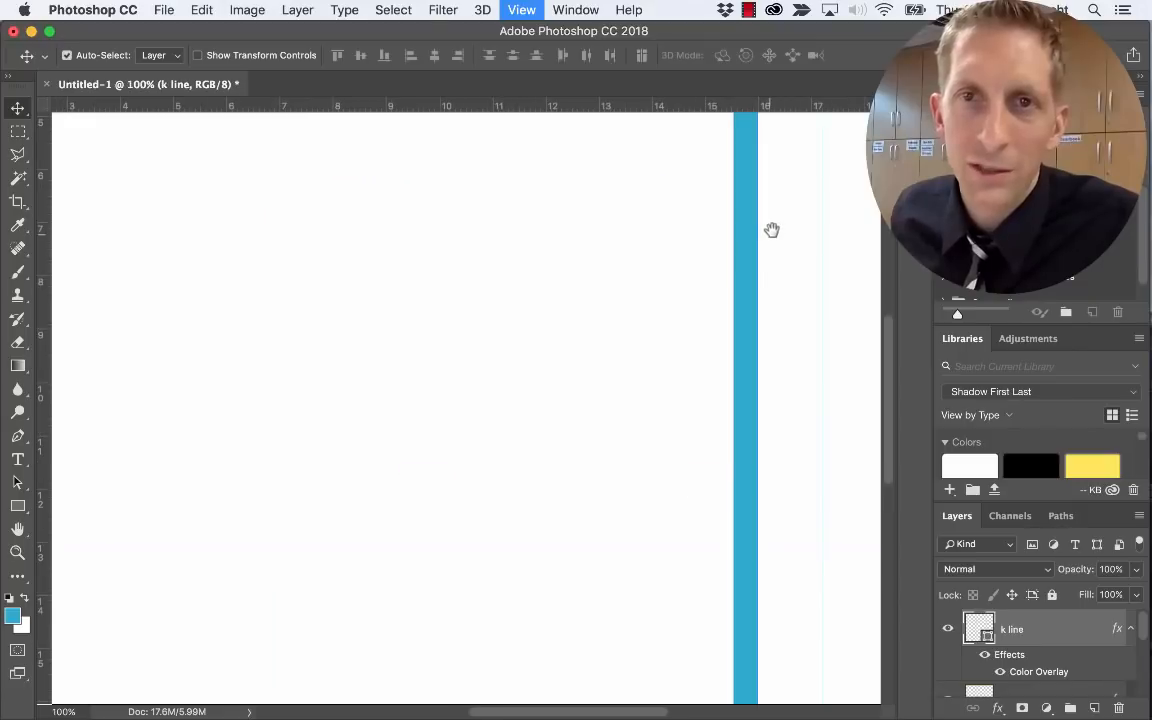
{"action": "left_click_drag", "start_coordinate": [771, 231], "coordinate": [630, 368]}
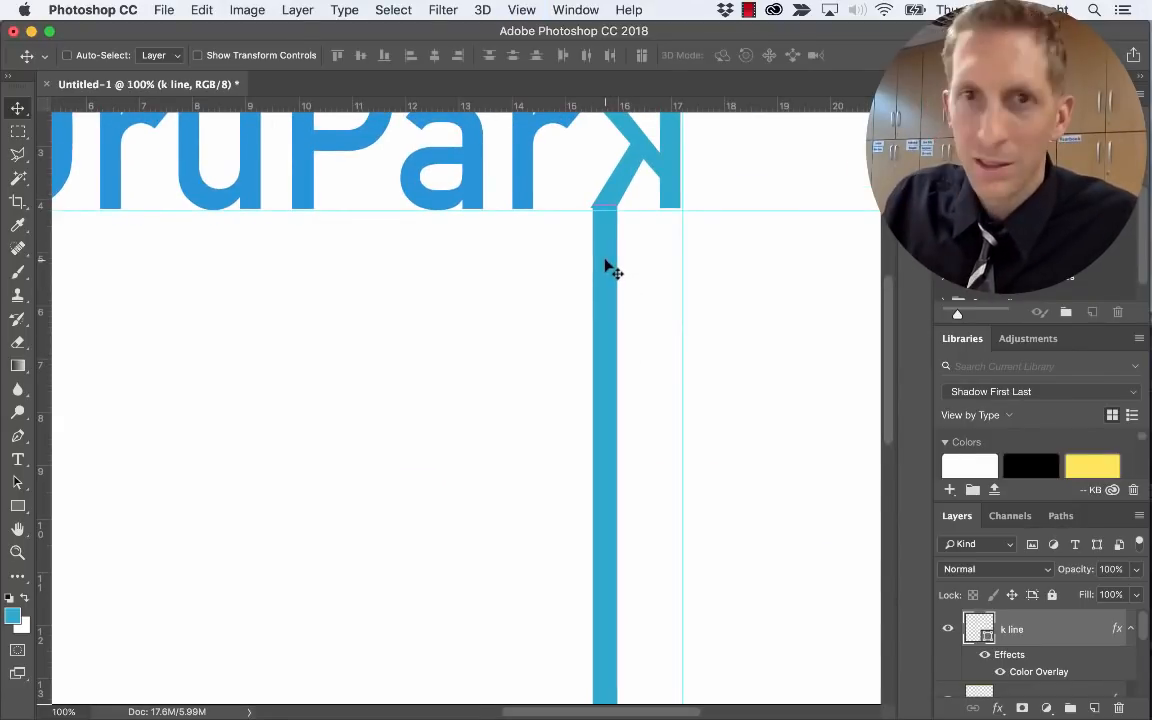
{"action": "key", "text": "super+minus"}
{"action": "key", "text": "super+minus"}
Rotate the k line about 18° and accept converting it to a regular path
{"action": "key", "text": "super+t"}
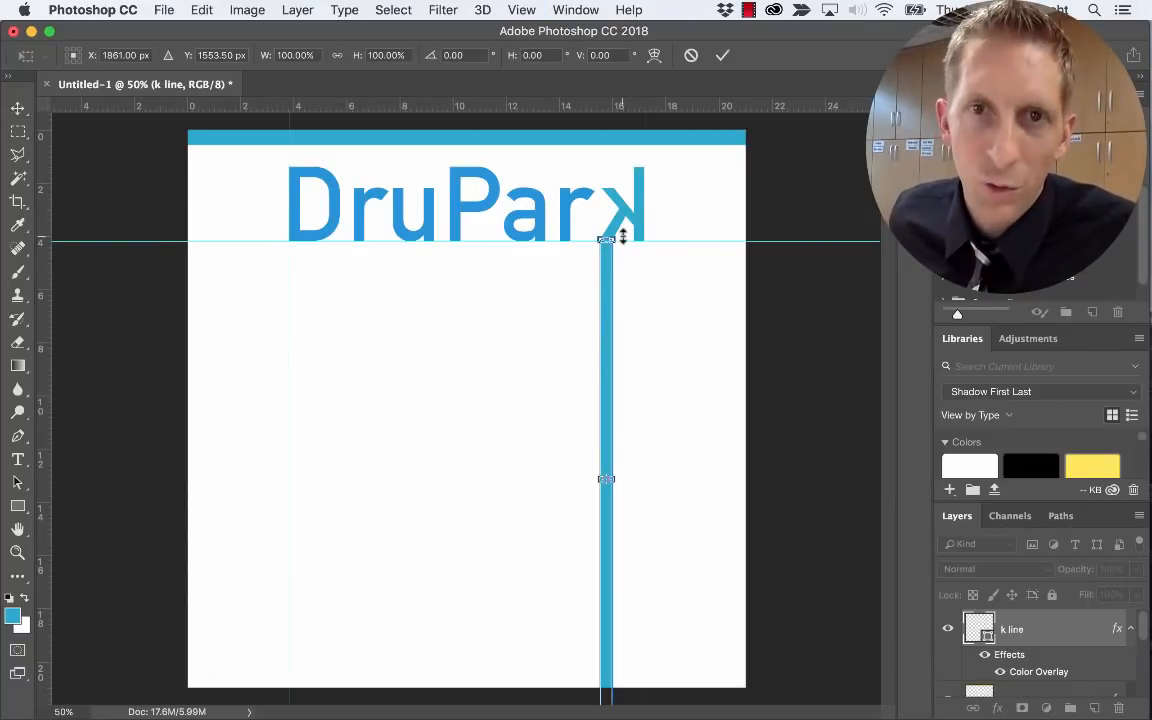
{"action": "left_click_drag", "start_coordinate": [620, 232], "coordinate": [597, 300]}
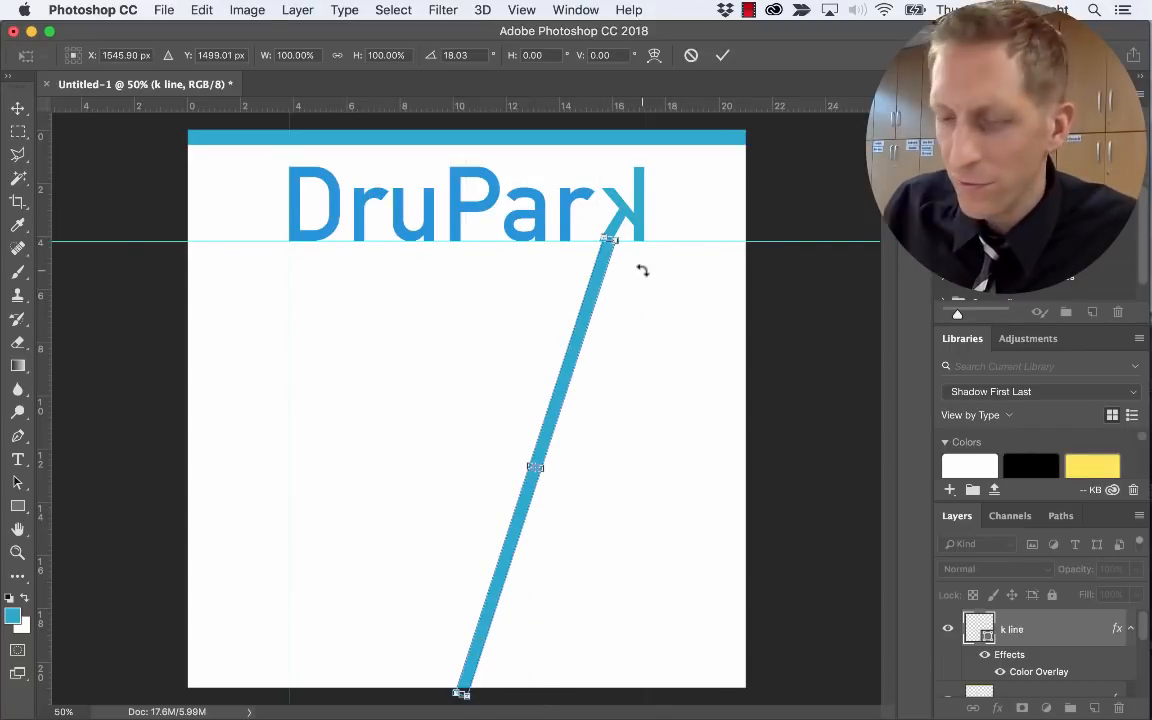
{"action": "key", "text": "Return"}
{"action": "left_click", "coordinate": [710, 279]}
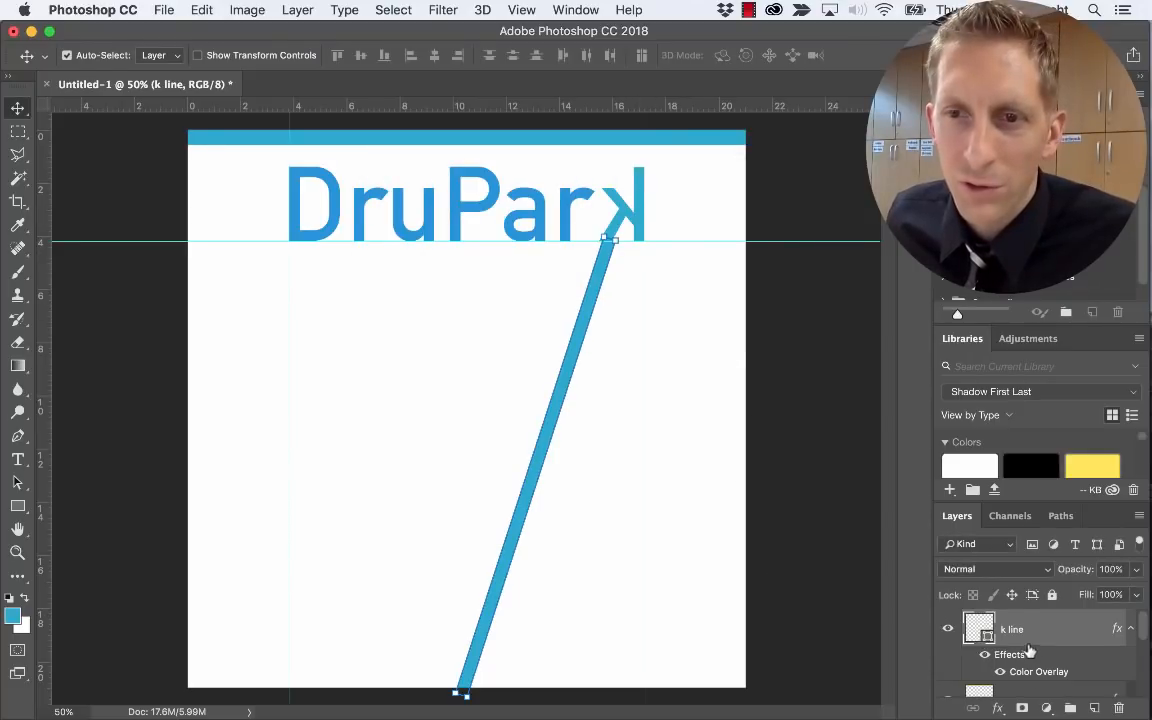
{"action": "scroll", "coordinate": [1030, 651], "scroll_direction": "down", "scroll_amount": 2}
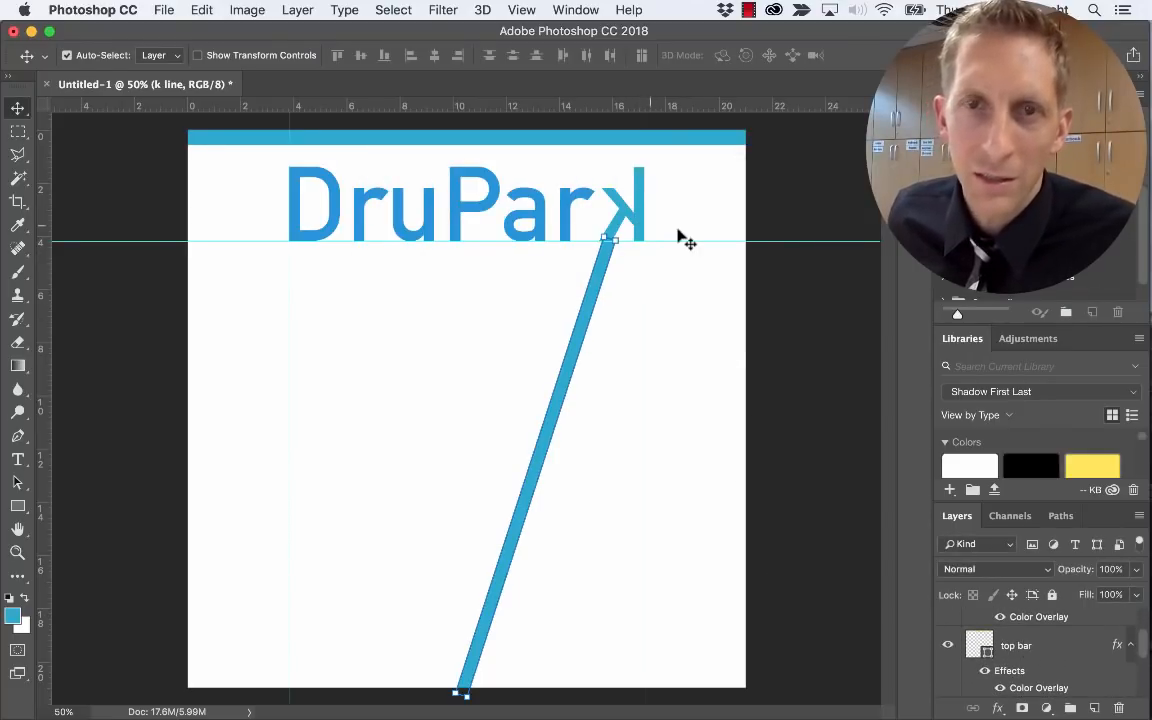
Tilt the letter k a few degrees to match the diagonal line
{"action": "left_click", "coordinate": [422, 345]}
{"action": "right_click", "coordinate": [636, 220]}
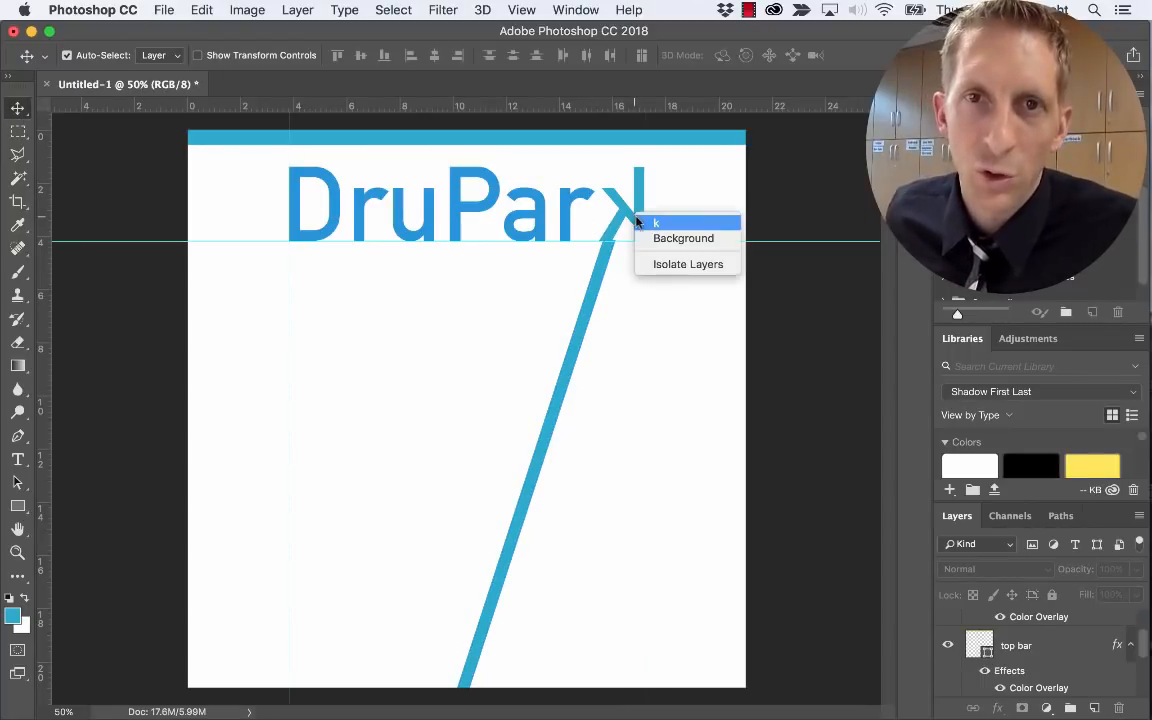
{"action": "left_click", "coordinate": [653, 222]}
{"action": "key", "text": "super+t"}
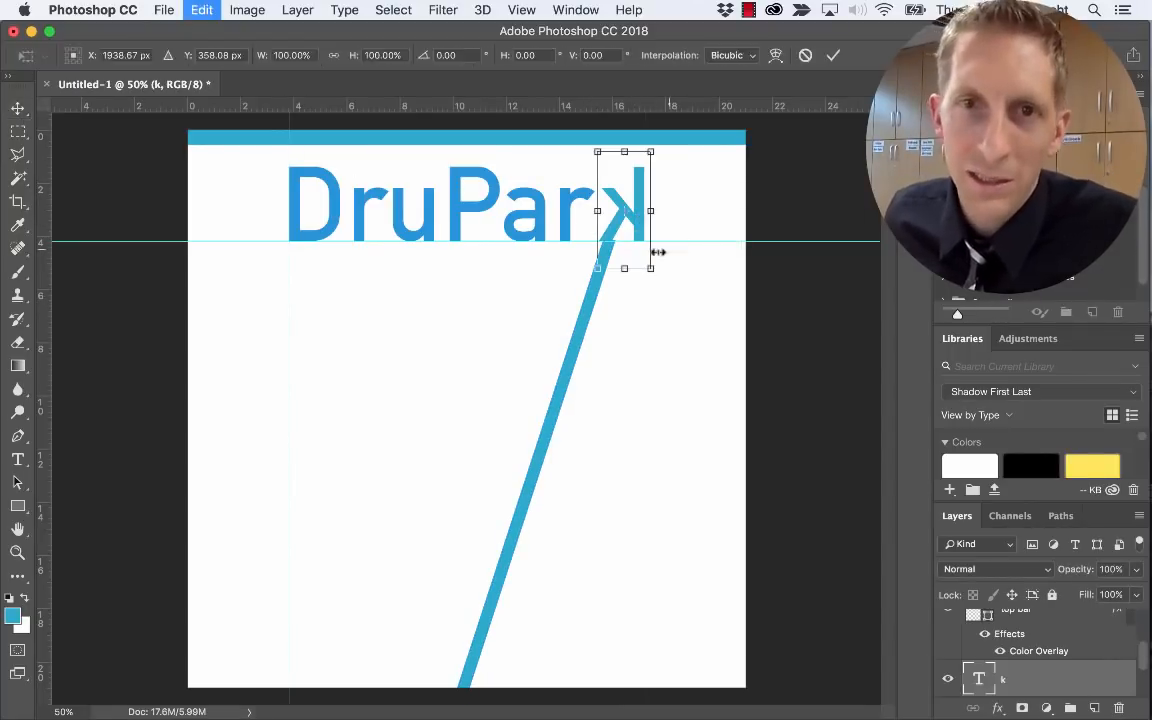
{"action": "left_click_drag", "start_coordinate": [665, 279], "coordinate": [658, 283]}
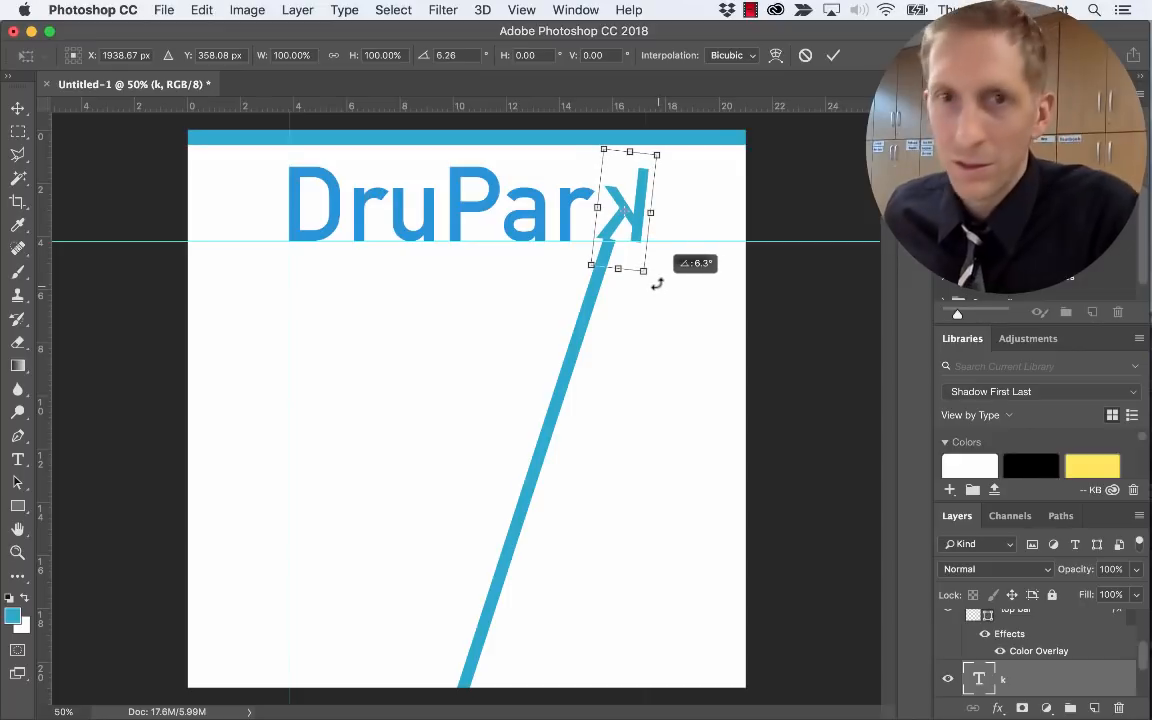
{"action": "key", "text": "Return"}
Nudge the k line and rotate it a fraction of a degree so it joins the k
{"action": "right_click", "coordinate": [598, 290]}
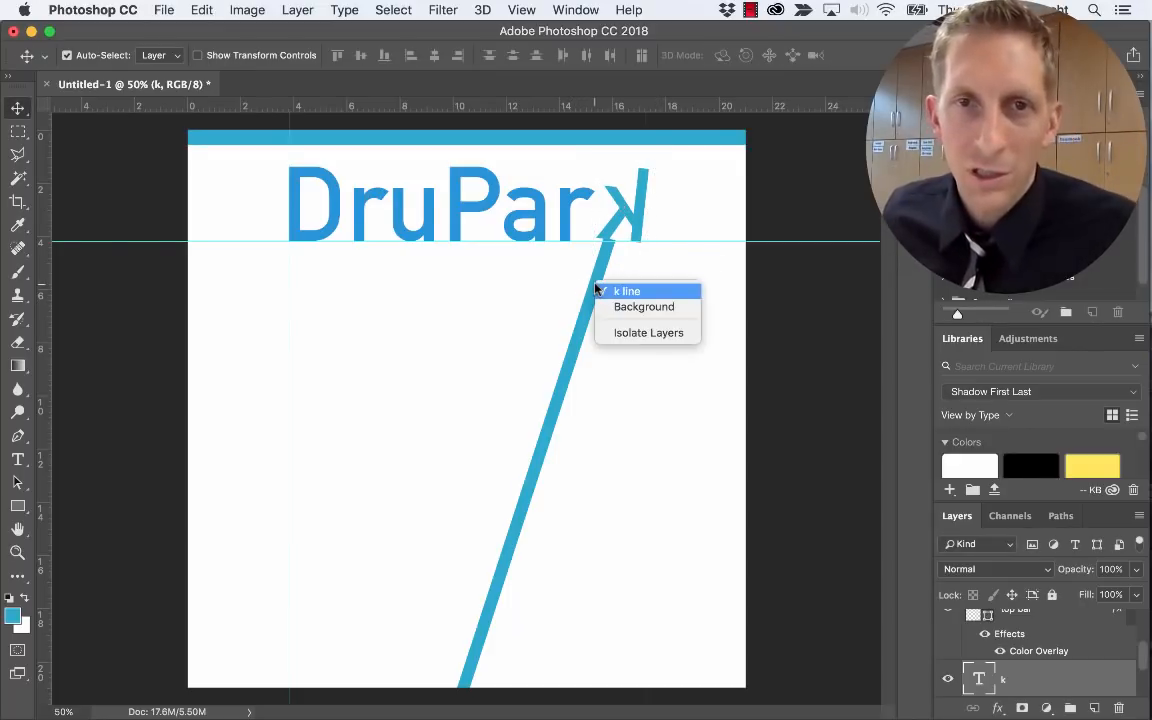
{"action": "left_click", "coordinate": [604, 292]}
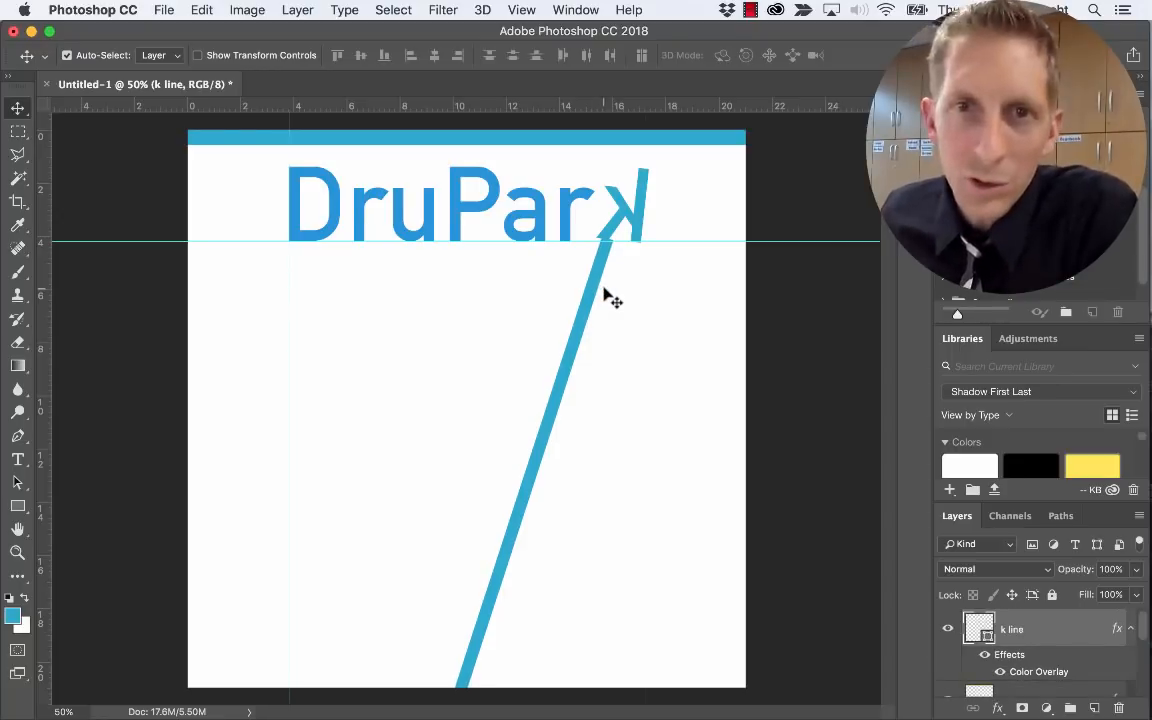
{"action": "key", "text": "Left"}
{"action": "key", "text": "Left"}
{"action": "key", "text": "Left"}
{"action": "key", "text": "Left"}
{"action": "key", "text": "Left"}
{"action": "key", "text": "Left"}
{"action": "key", "text": "Left"}
{"action": "key", "text": "Left"}
{"action": "key", "text": "Left"}
{"action": "key", "text": "Left"}
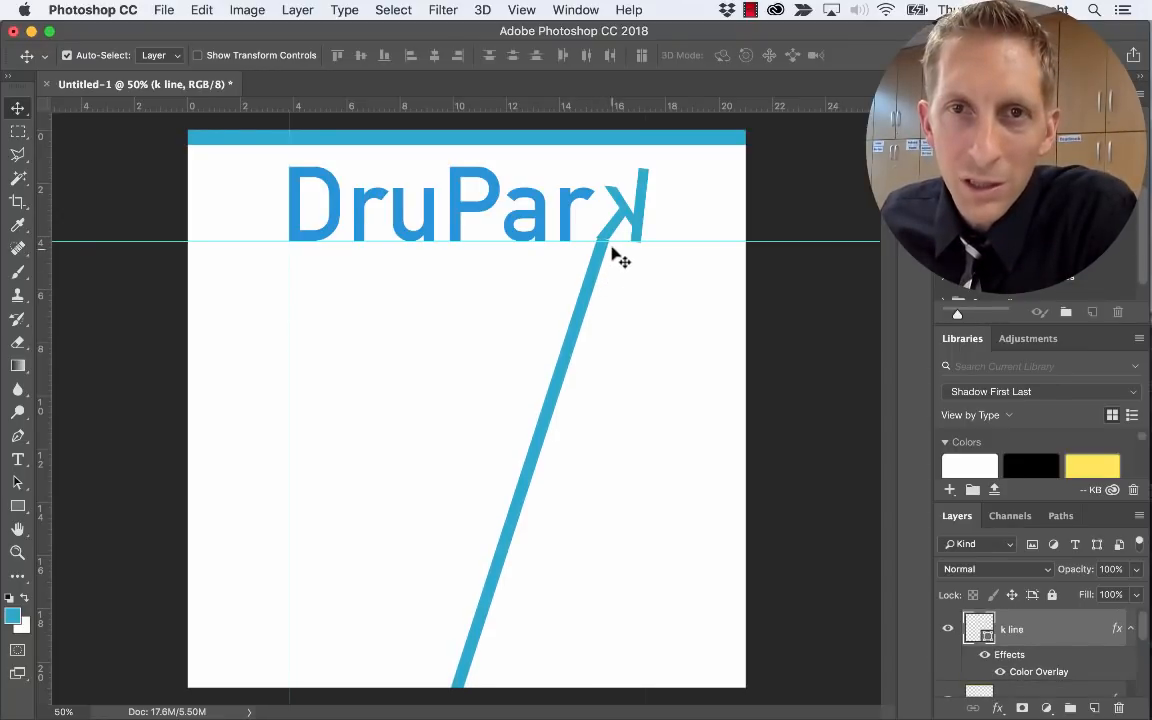
{"action": "key", "text": "super+t"}
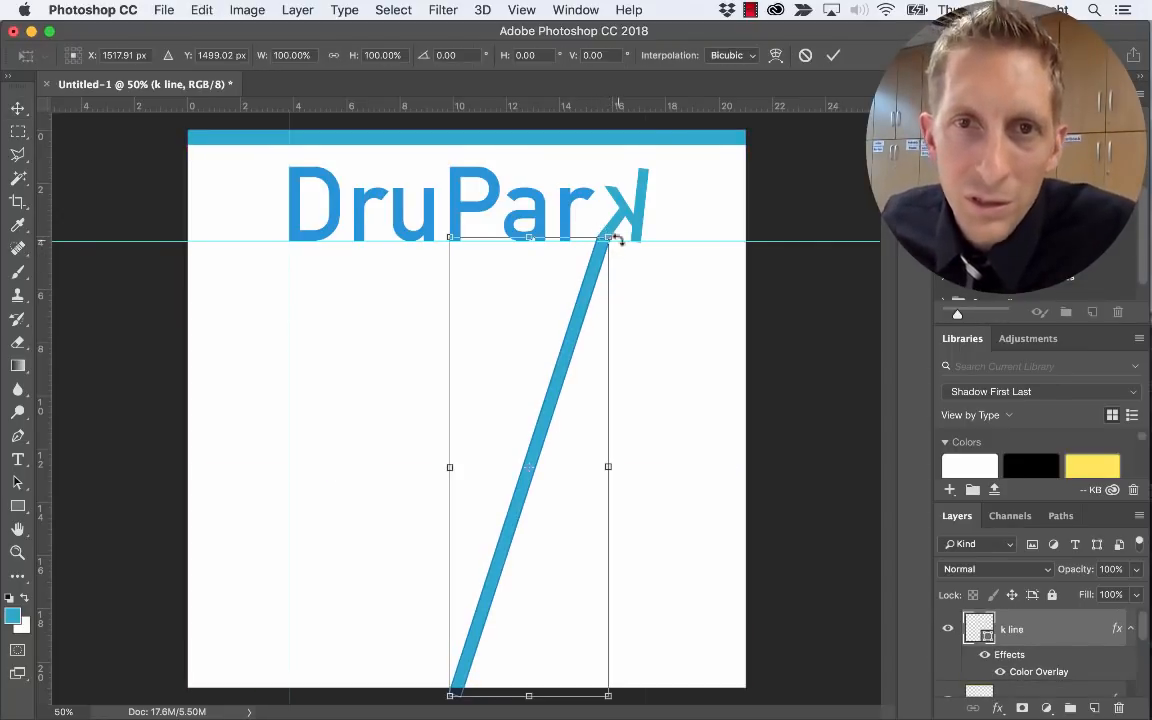
{"action": "left_click_drag", "start_coordinate": [620, 232], "coordinate": [622, 230]}
{"action": "key", "text": "Return"}
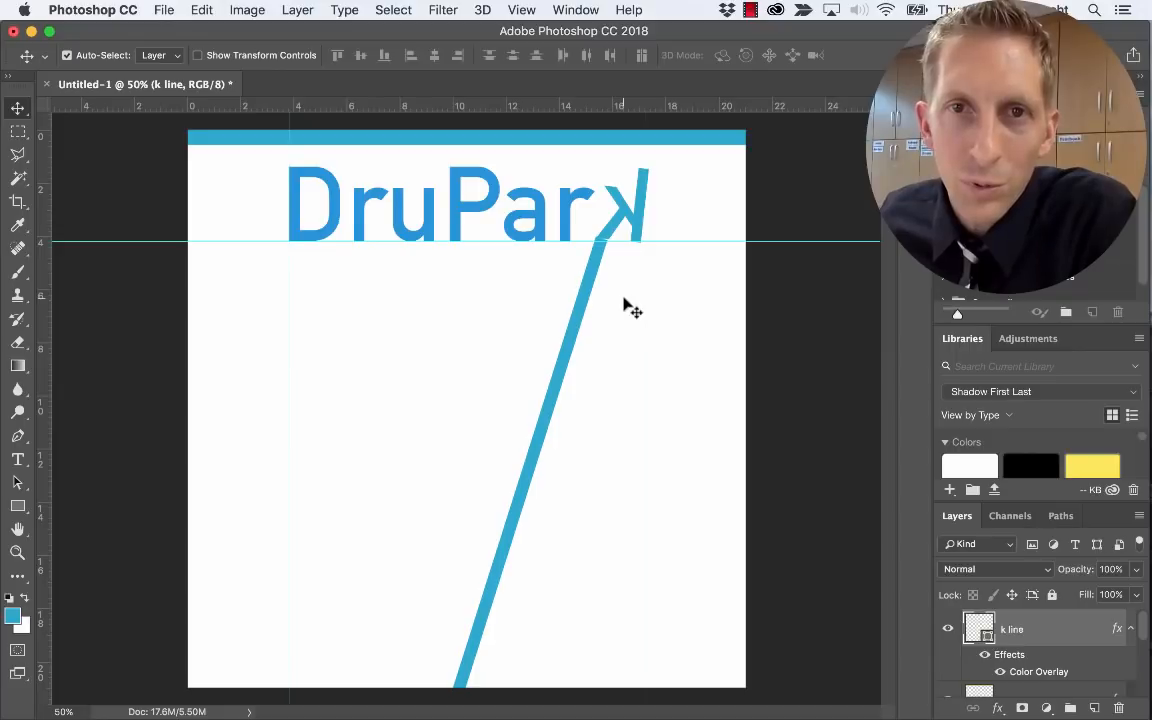
{"action": "key", "text": "Right"}
{"action": "key", "text": "Right"}
{"action": "key", "text": "Right"}
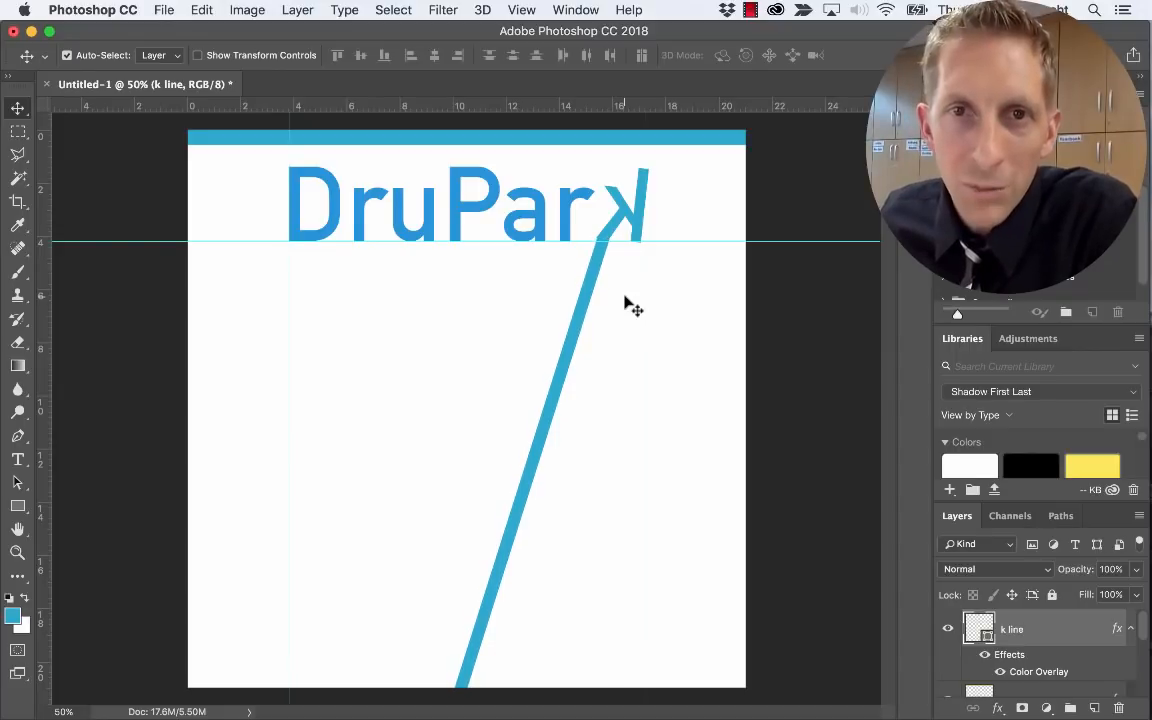
{"action": "key", "text": "Left"}
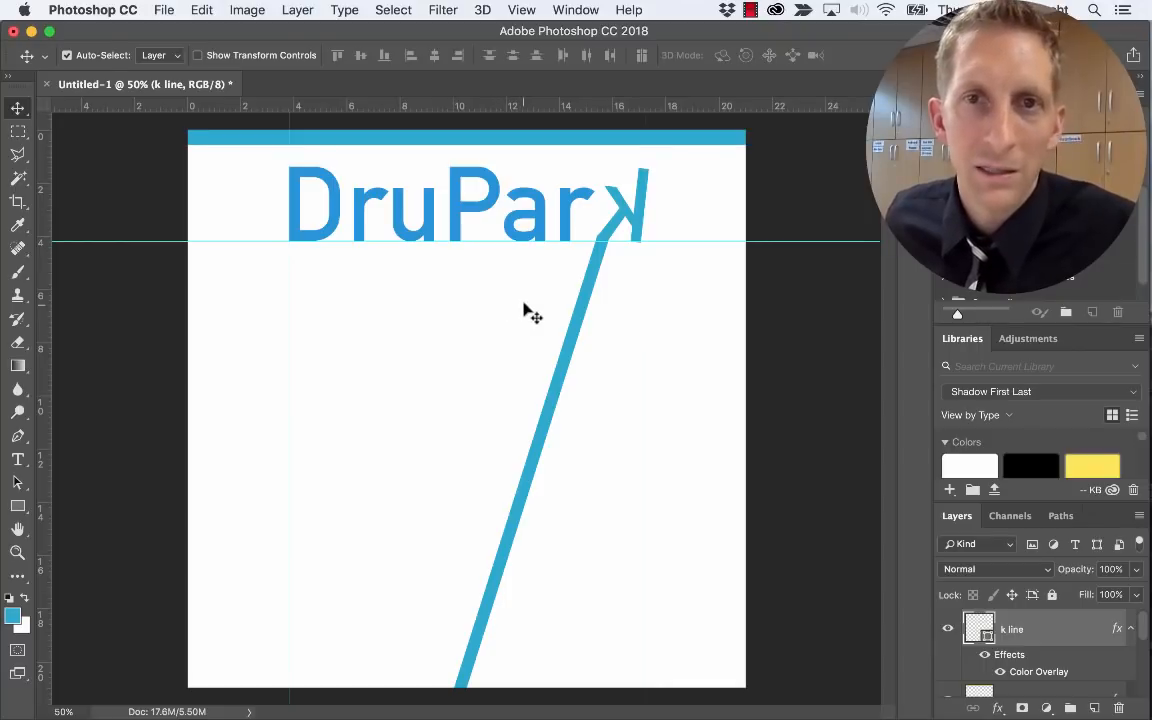
{"action": "key", "text": "super"}
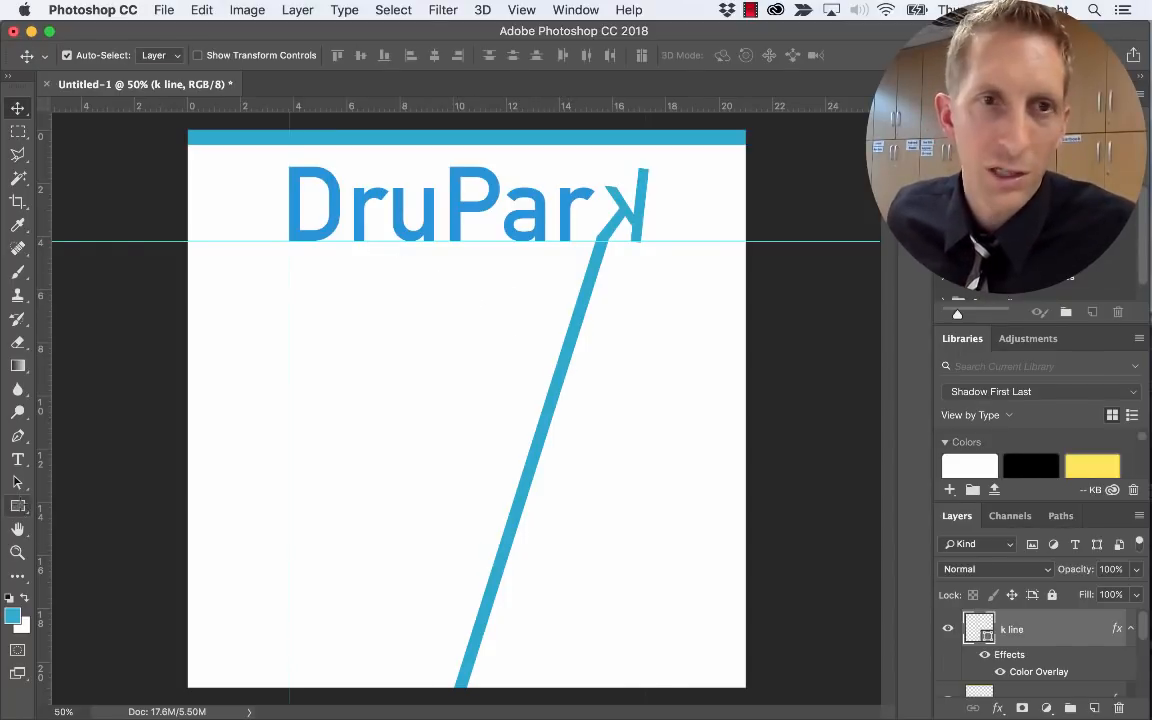
Draw a thin vertical bar from the guide to the bottom and overlay it with the title blue #1f93dd
{"action": "left_click", "coordinate": [18, 506]}
{"action": "left_click_drag", "start_coordinate": [351, 240], "coordinate": [360, 688]}
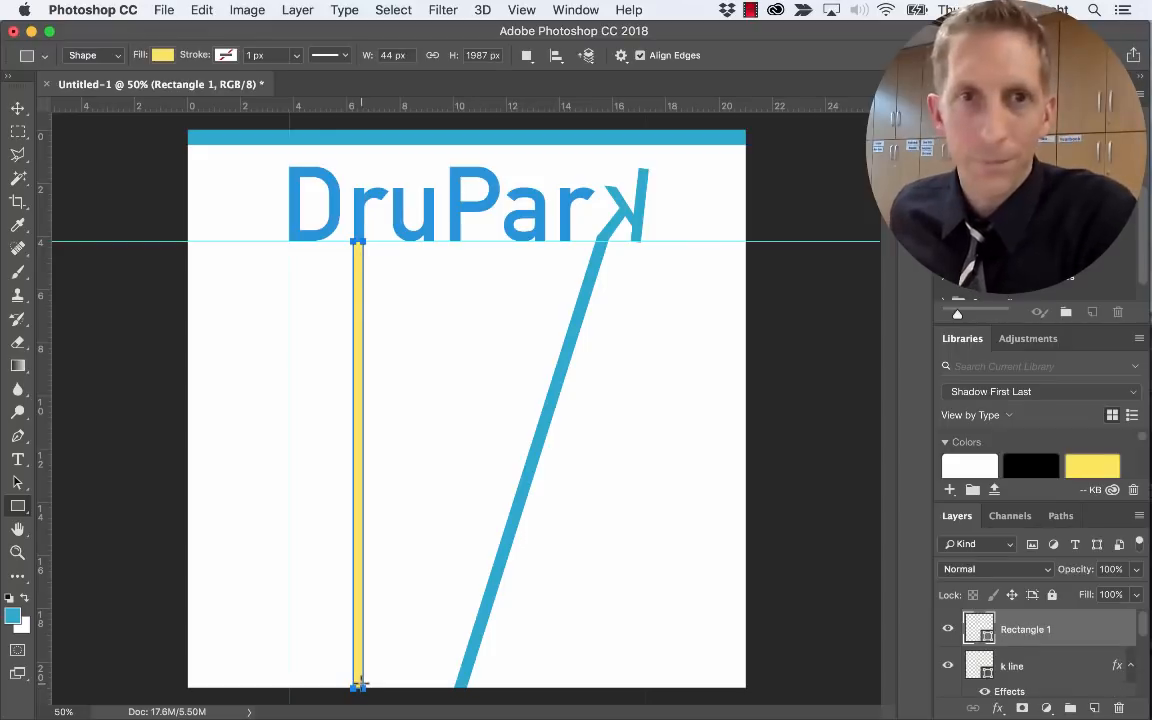
{"action": "left_click", "coordinate": [998, 710]}
{"action": "left_click", "coordinate": [1018, 609]}
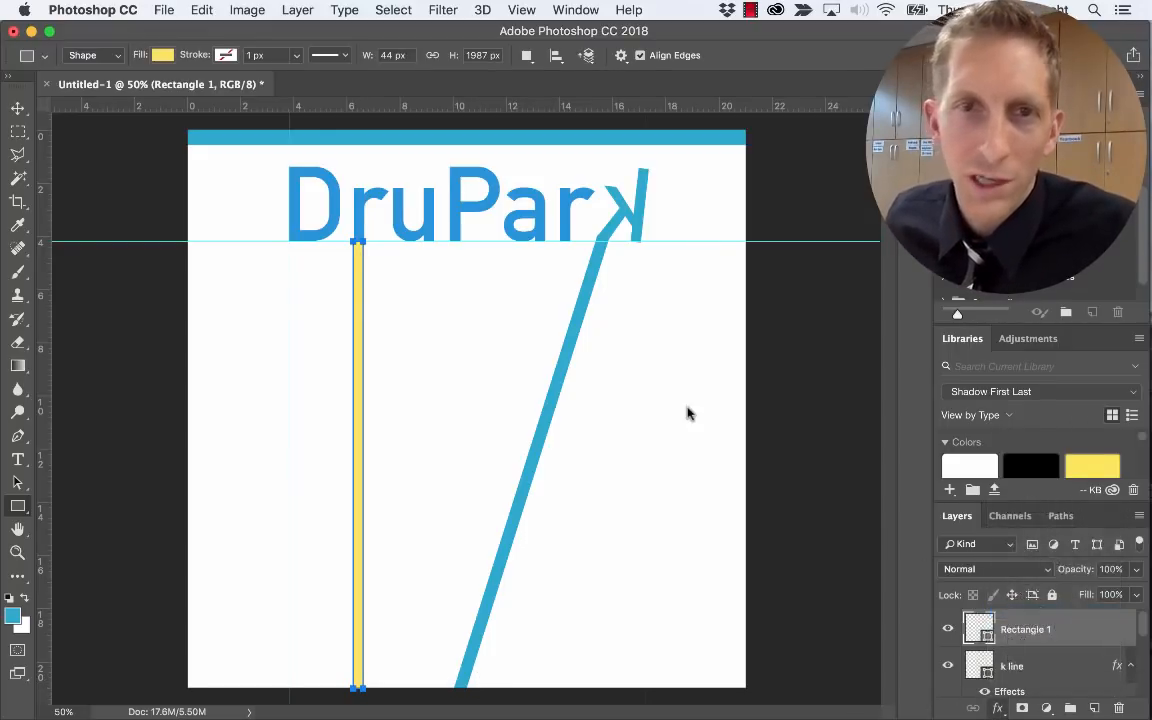
{"action": "left_click", "coordinate": [605, 368]}
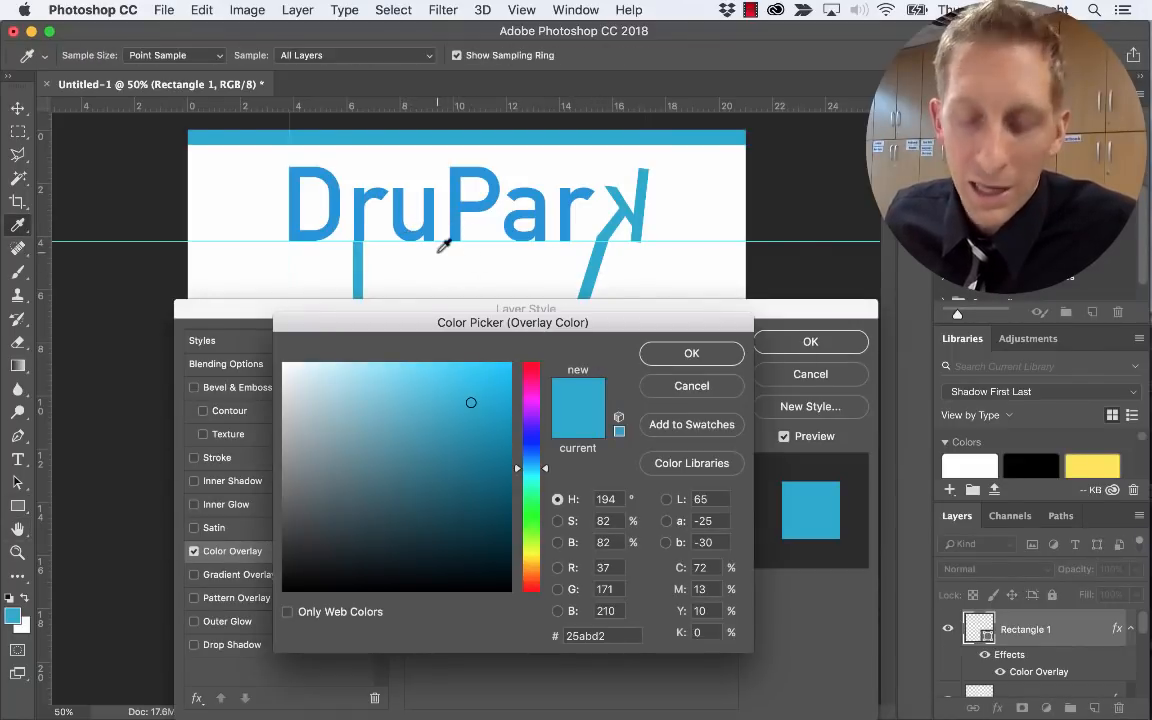
{"action": "left_click", "coordinate": [424, 230]}
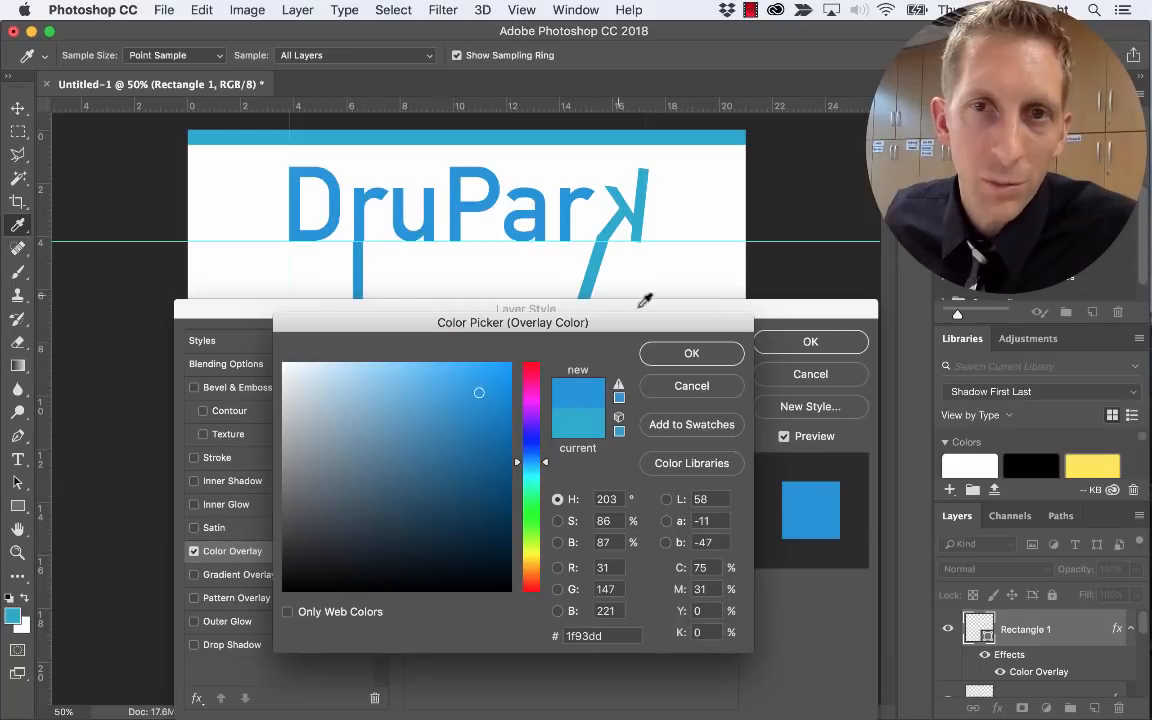
{"action": "left_click", "coordinate": [692, 354]}
{"action": "left_click", "coordinate": [810, 343]}
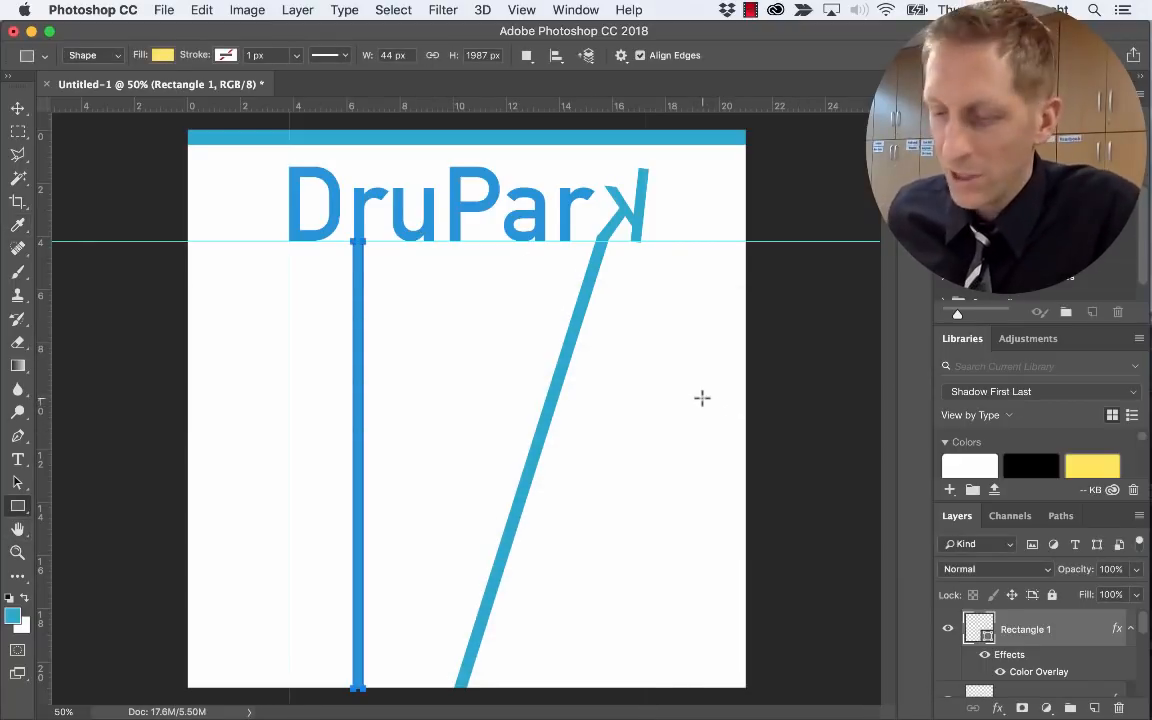
Deselect the bar and move the guide up to the top bar
{"action": "left_click", "coordinate": [18, 107]}
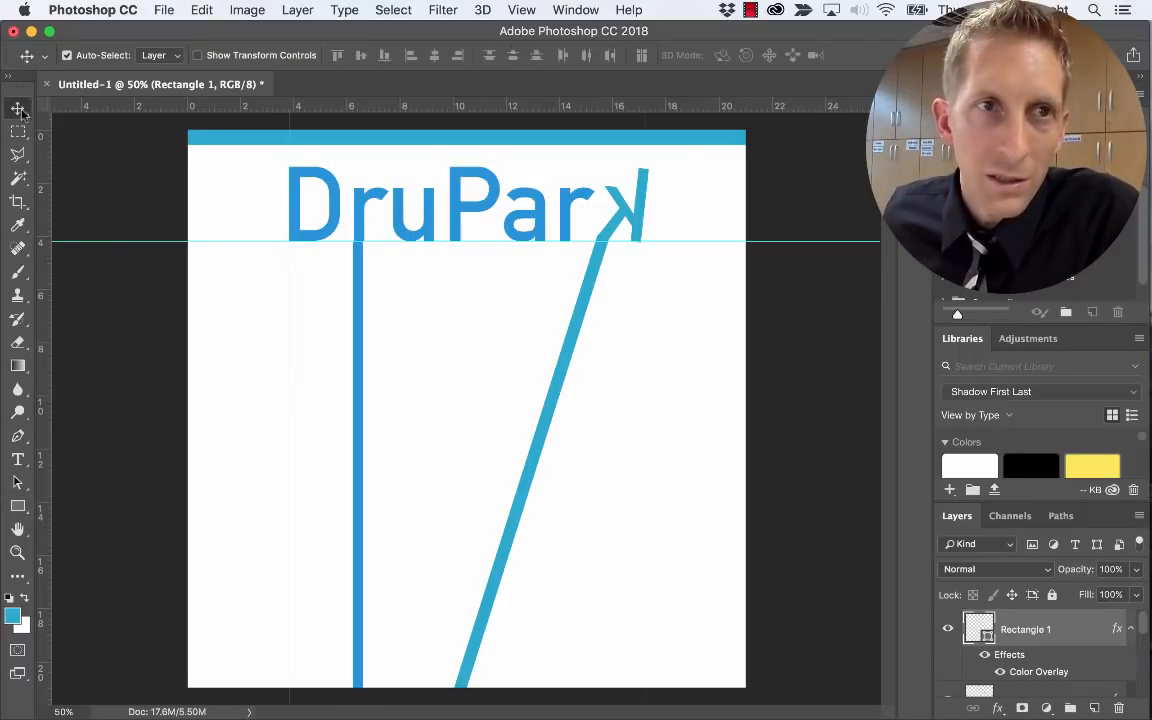
{"action": "left_click", "coordinate": [465, 383]}
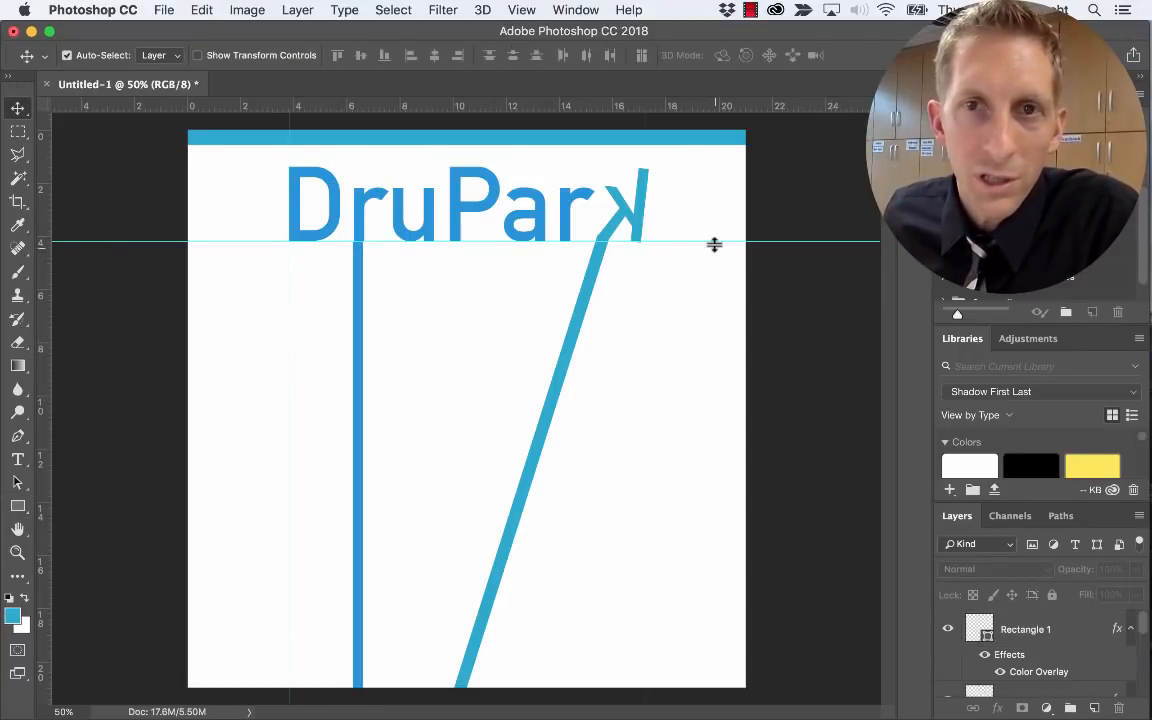
{"action": "left_click_drag", "start_coordinate": [715, 243], "coordinate": [710, 152]}
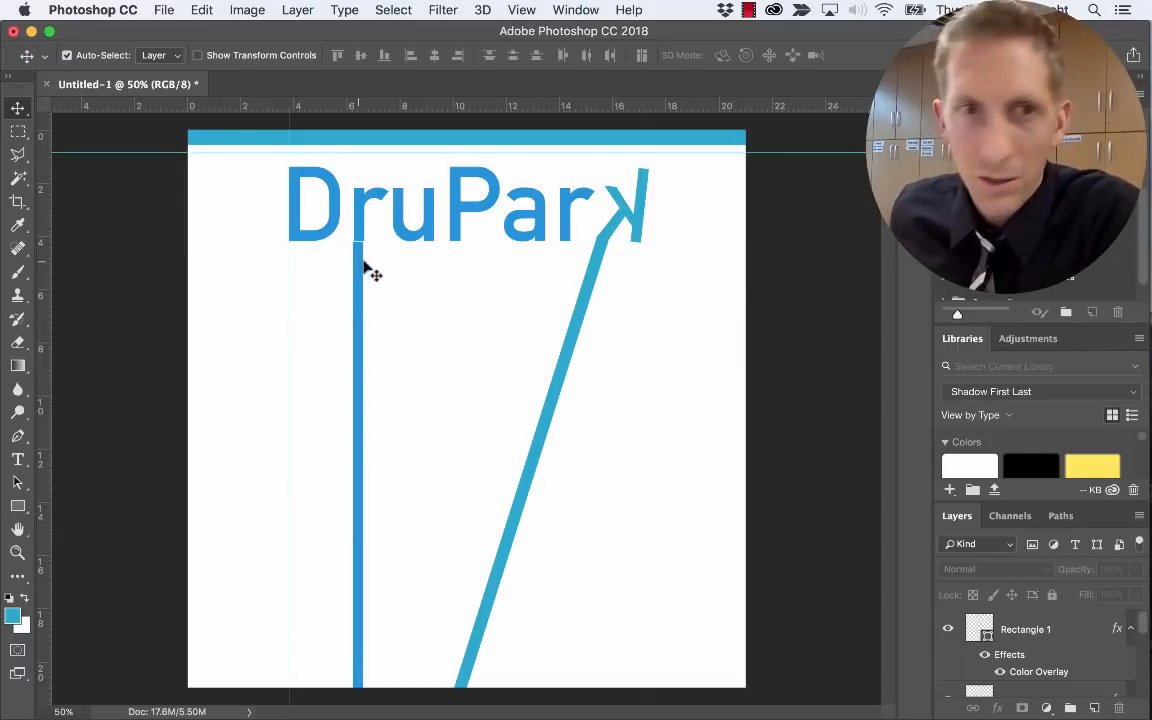
Rename the vertical bar's layer to 'r line'
{"action": "double_click", "coordinate": [1026, 630]}
{"action": "type", "text": "l lin"}
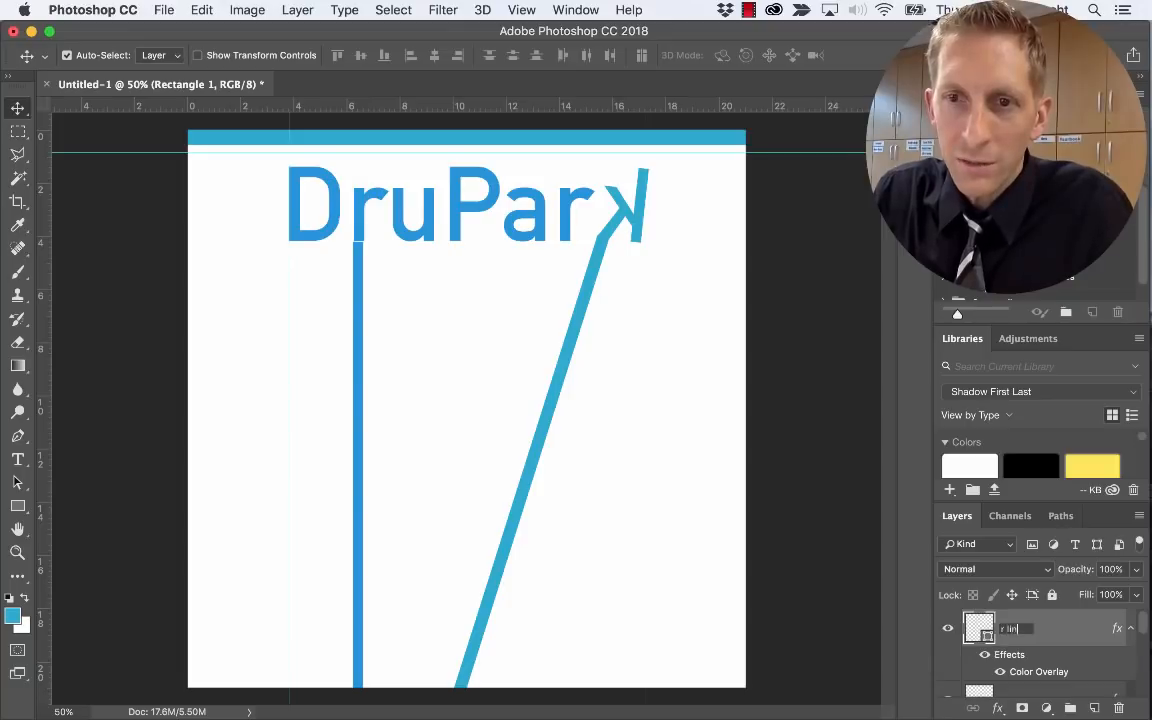
{"action": "type", "text": "e"}
{"action": "key", "text": "Return"}
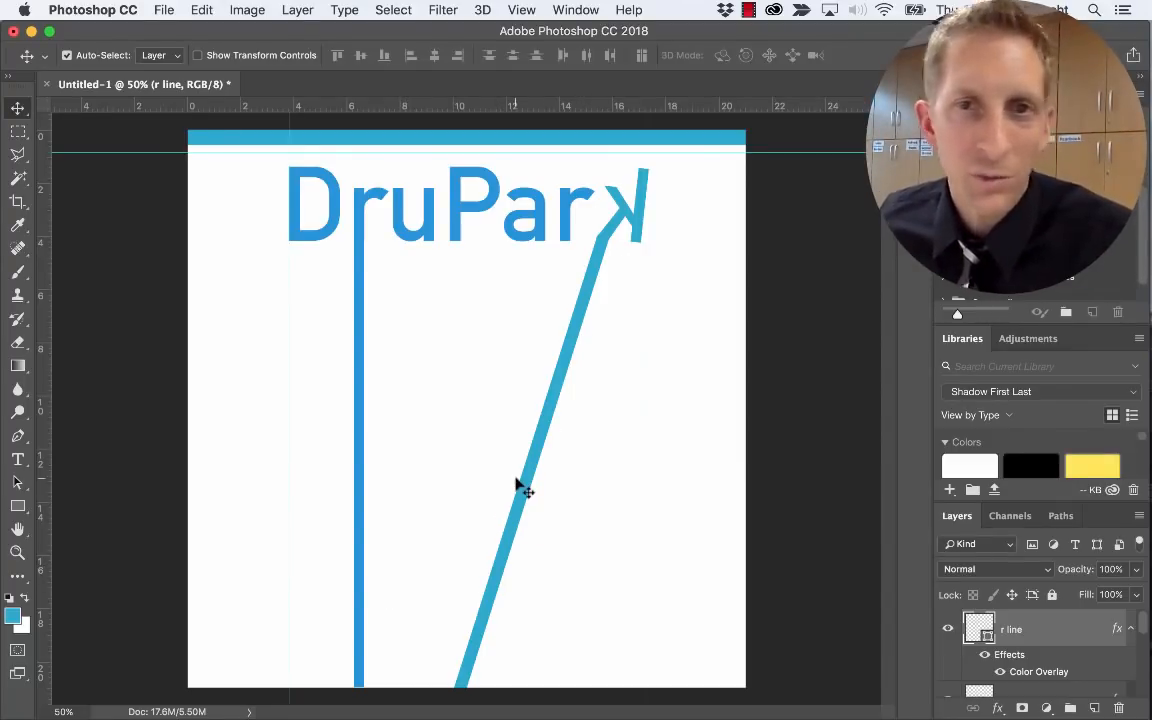
Rotate the k line a further 0.7° so it meets the backwards k cleanly
{"action": "right_click", "coordinate": [576, 341]}
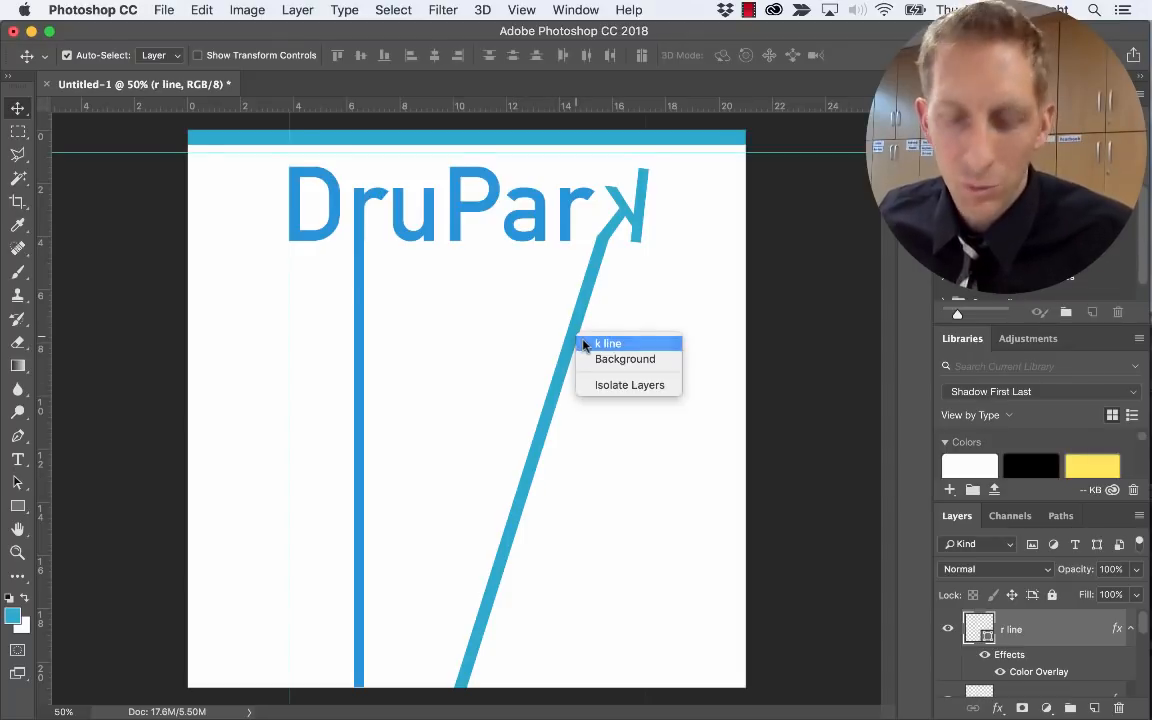
{"action": "left_click", "coordinate": [608, 343]}
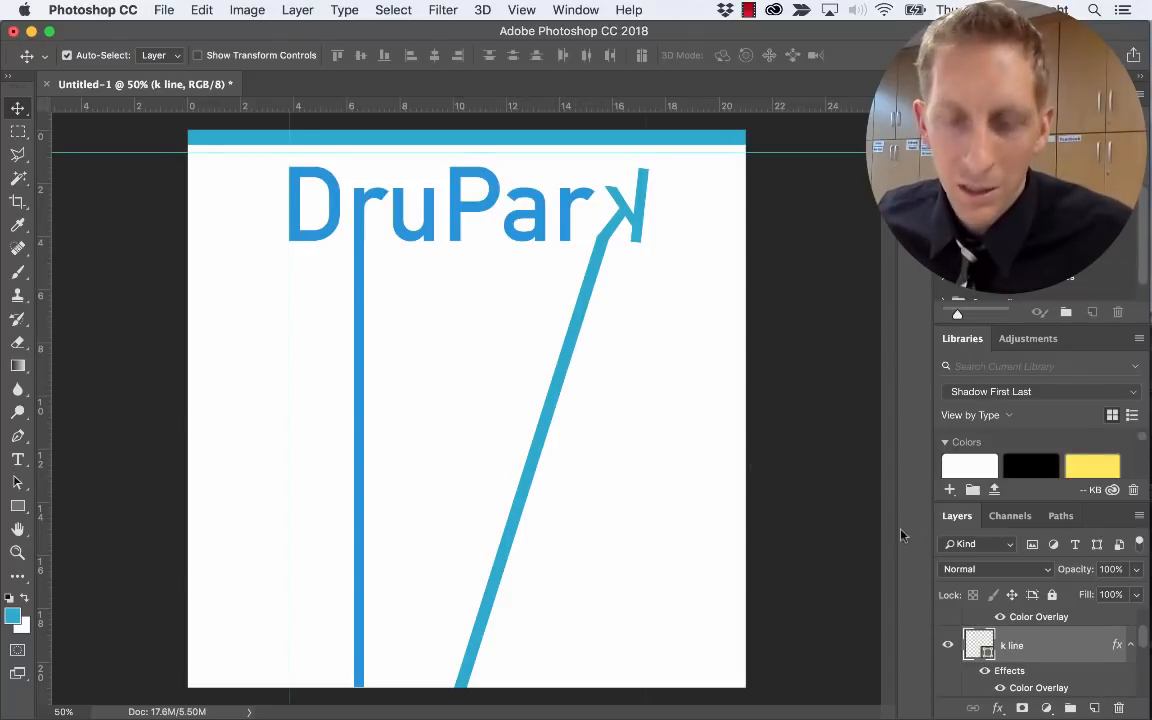
{"action": "key", "text": "super+t"}
{"action": "left_click_drag", "start_coordinate": [620, 226], "coordinate": [632, 238]}
{"action": "key", "text": "Return"}
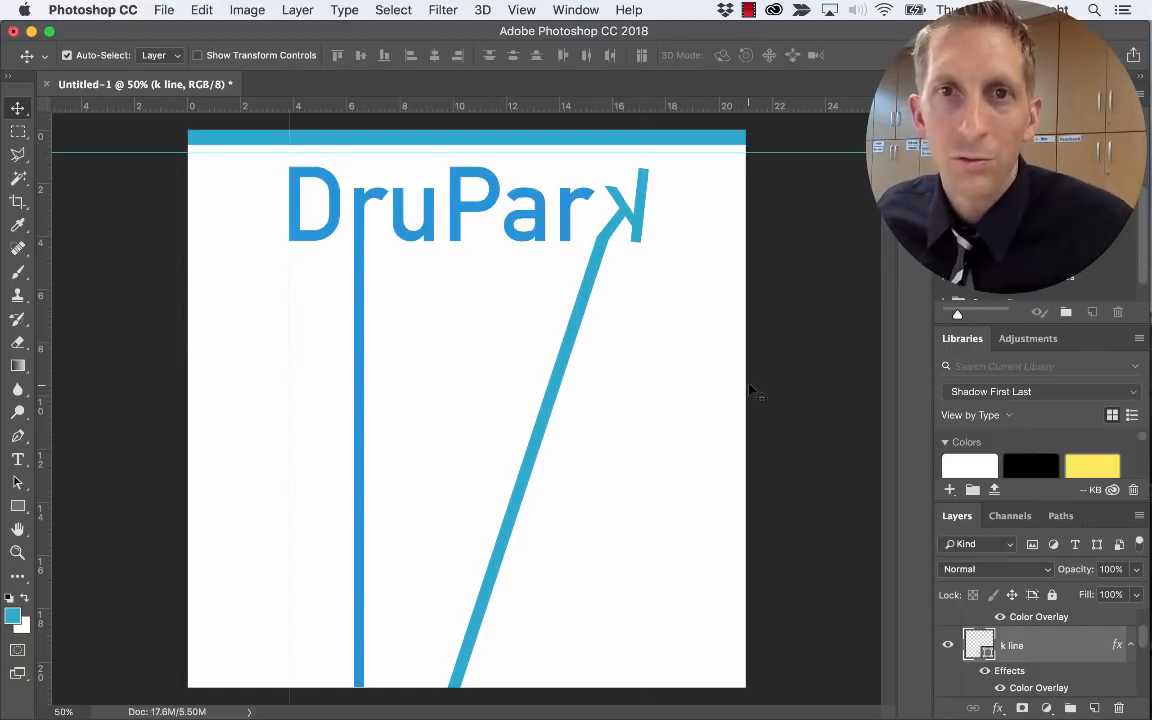
{"action": "scroll", "coordinate": [1010, 638], "scroll_direction": "down", "scroll_amount": 3}
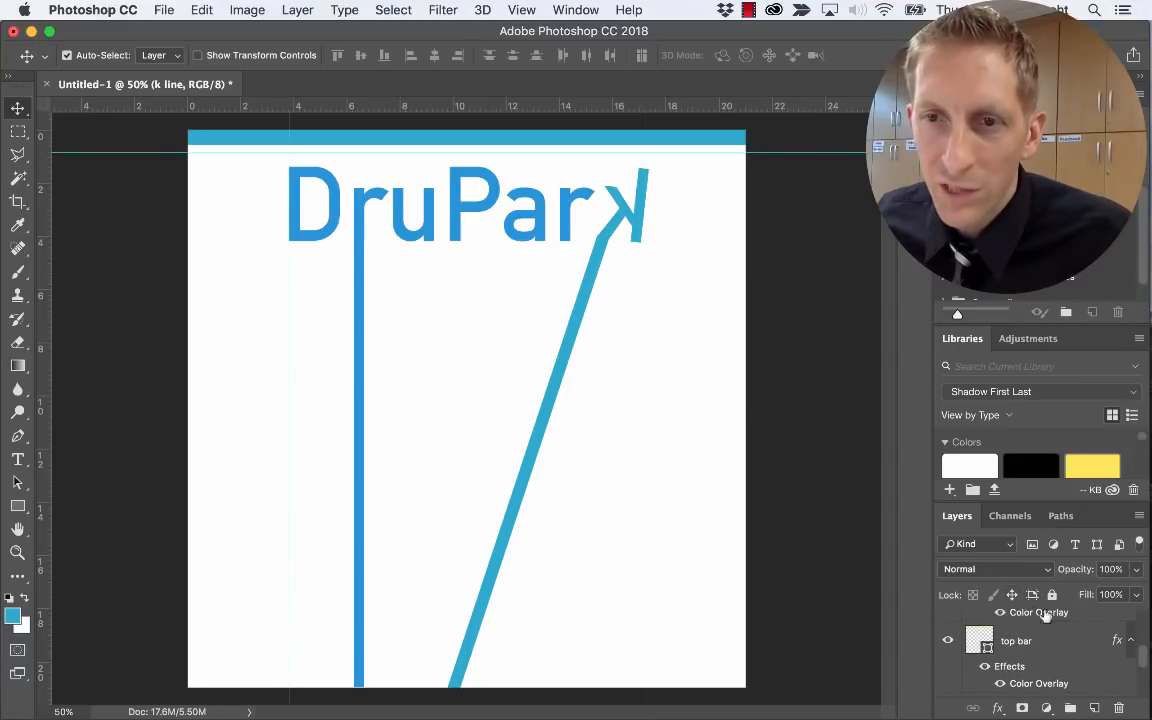
Undock the Layers panel, enlarge it to show all five layers, and add the k layer to the selection
{"action": "scroll", "coordinate": [1044, 625], "scroll_direction": "up", "scroll_amount": 2}
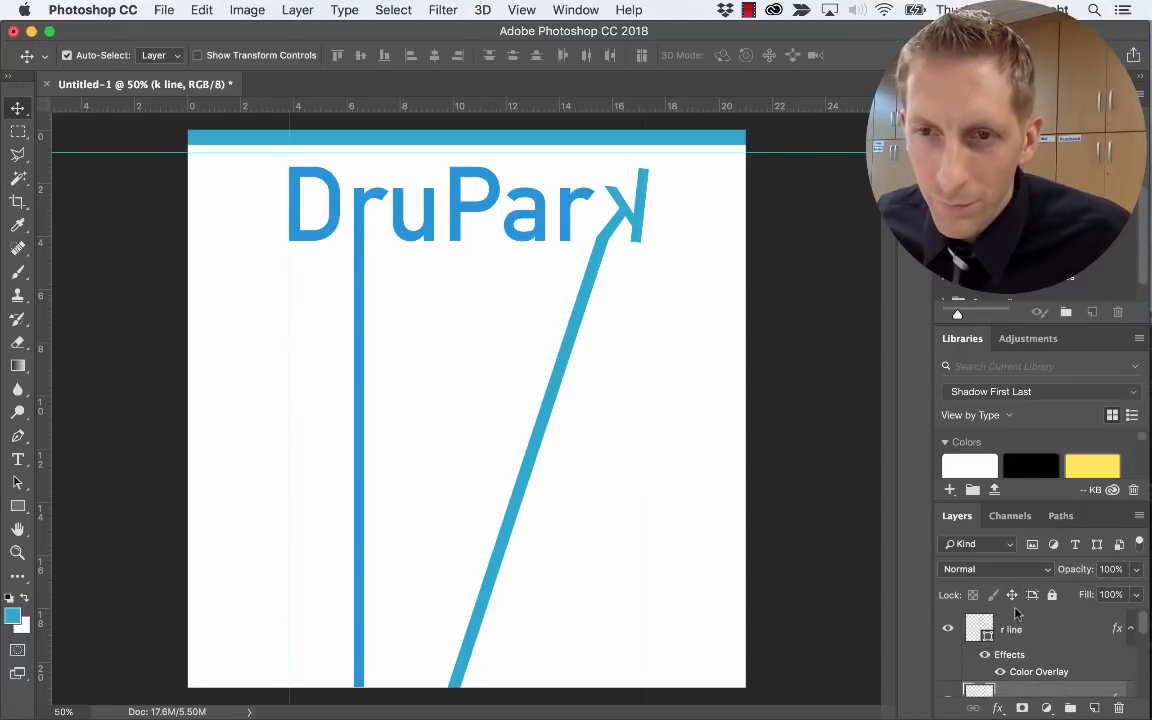
{"action": "left_click_drag", "start_coordinate": [957, 515], "coordinate": [697, 153]}
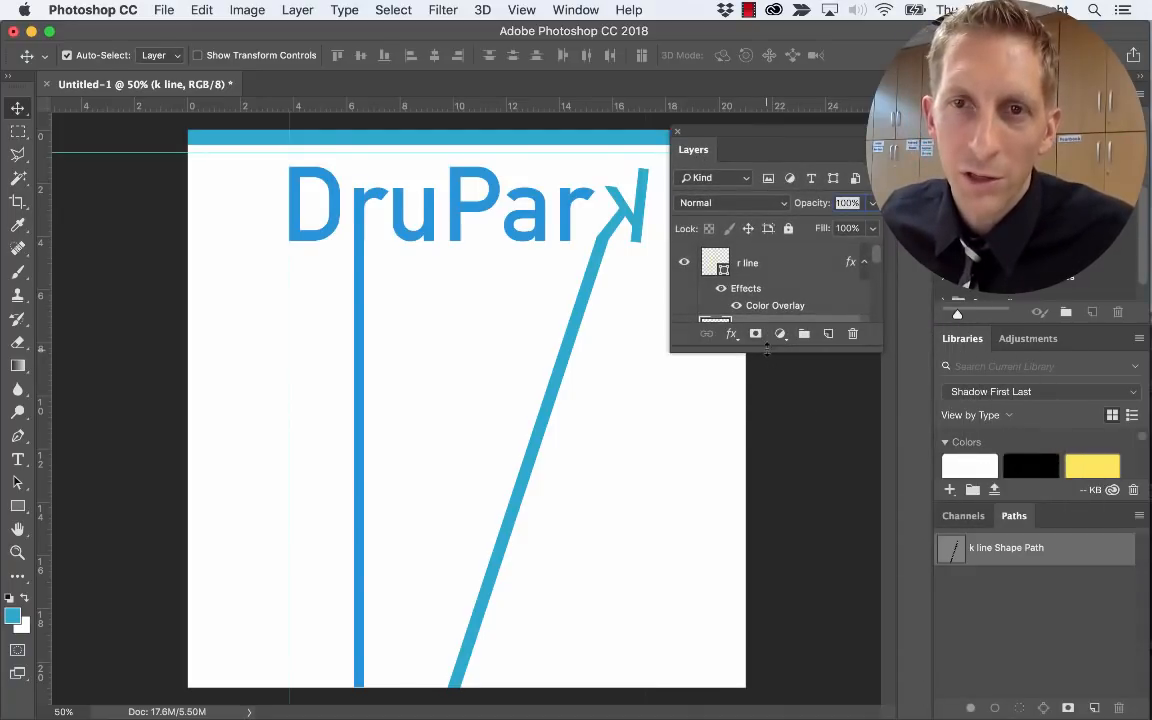
{"action": "left_click_drag", "start_coordinate": [766, 350], "coordinate": [766, 572]}
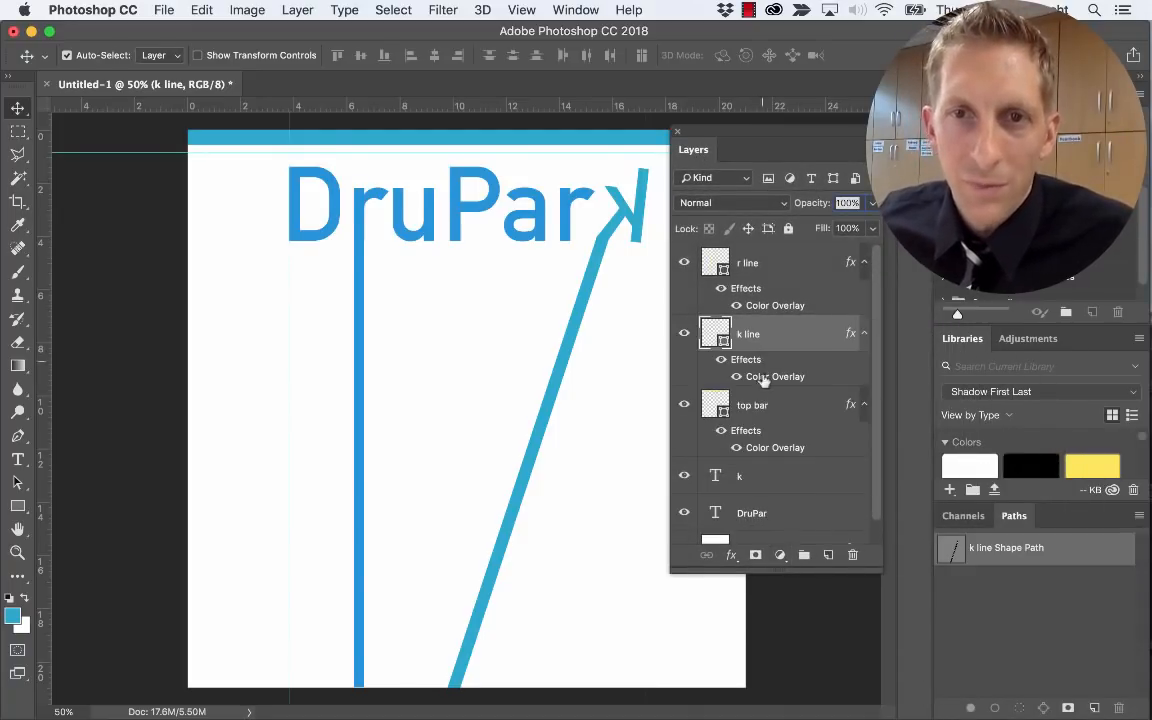
{"action": "left_click", "coordinate": [749, 479], "text": "super"}
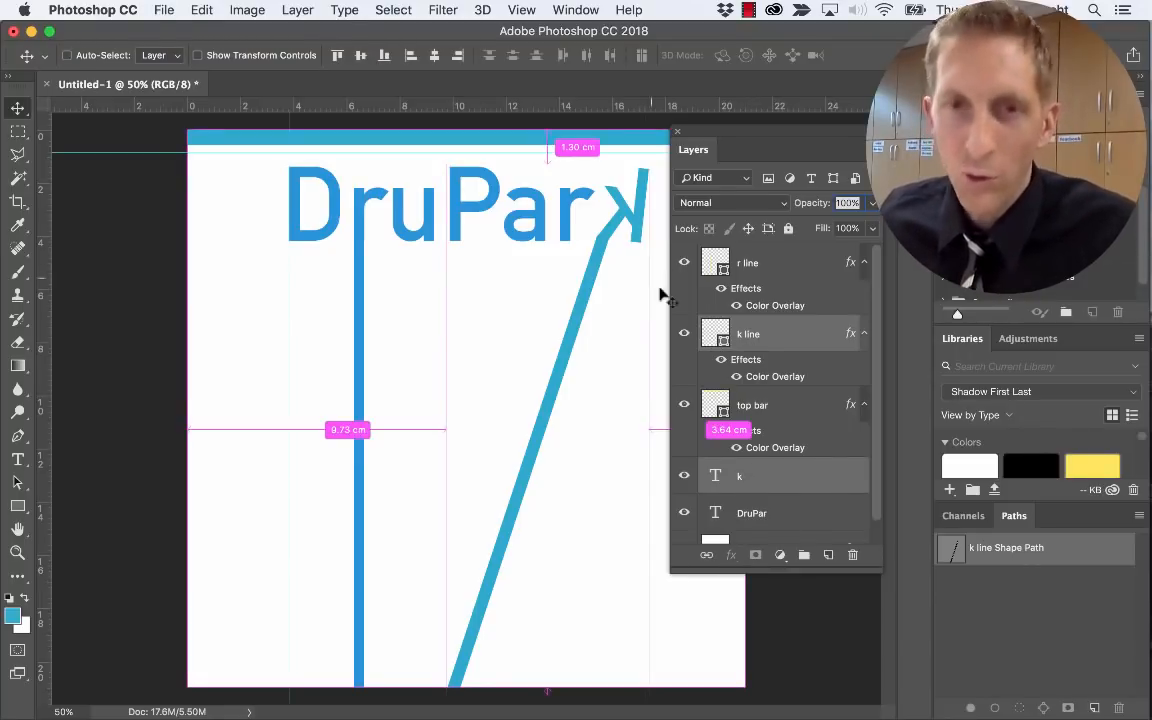
Rotate the k line about four degrees and shift it up and to the left
{"action": "key", "text": "super+t"}
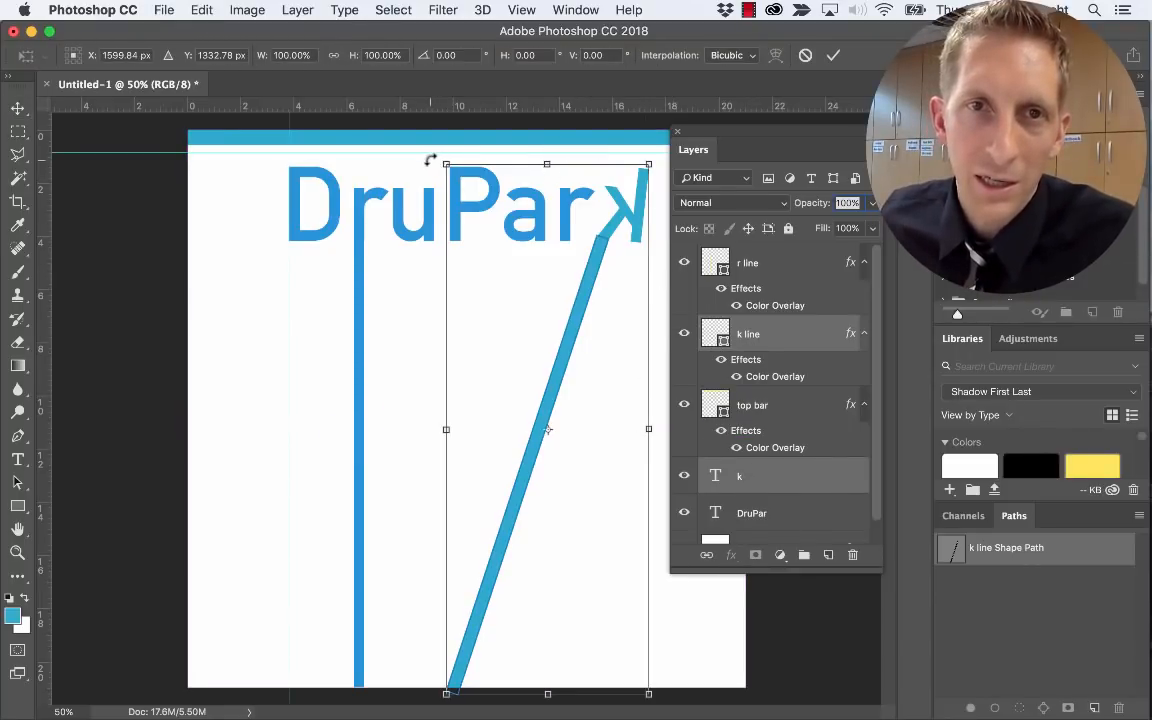
{"action": "left_click_drag", "start_coordinate": [430, 160], "coordinate": [478, 153]}
{"action": "left_click_drag", "start_coordinate": [610, 302], "coordinate": [581, 288]}
{"action": "key", "text": "Return"}
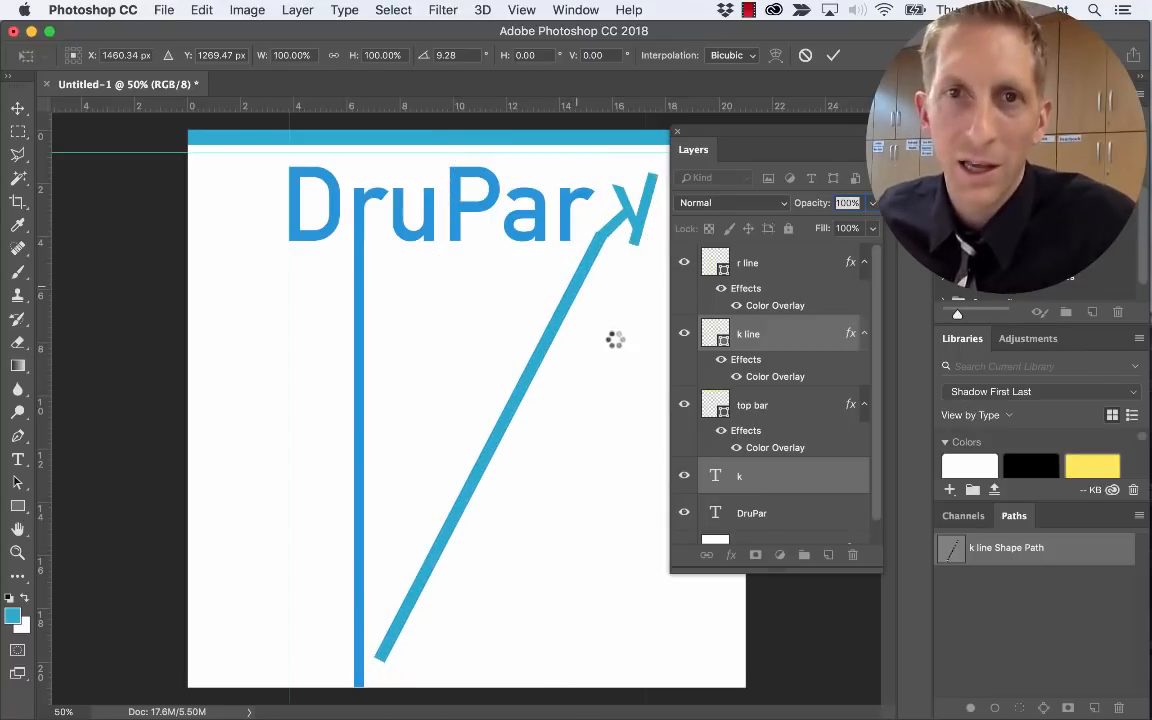
Stretch the k line's bottom end down to meet the vertical bar
{"action": "left_click_drag", "start_coordinate": [731, 134], "coordinate": [806, 130]}
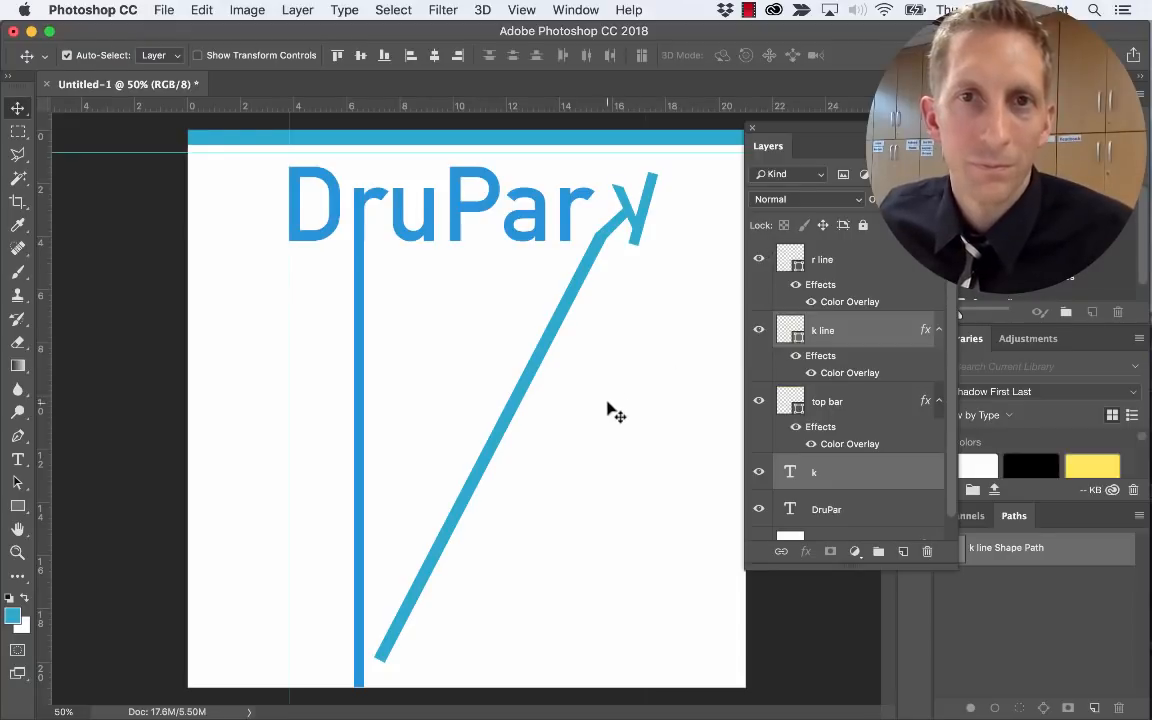
{"action": "left_click", "coordinate": [829, 336]}
{"action": "key", "text": "super+t"}
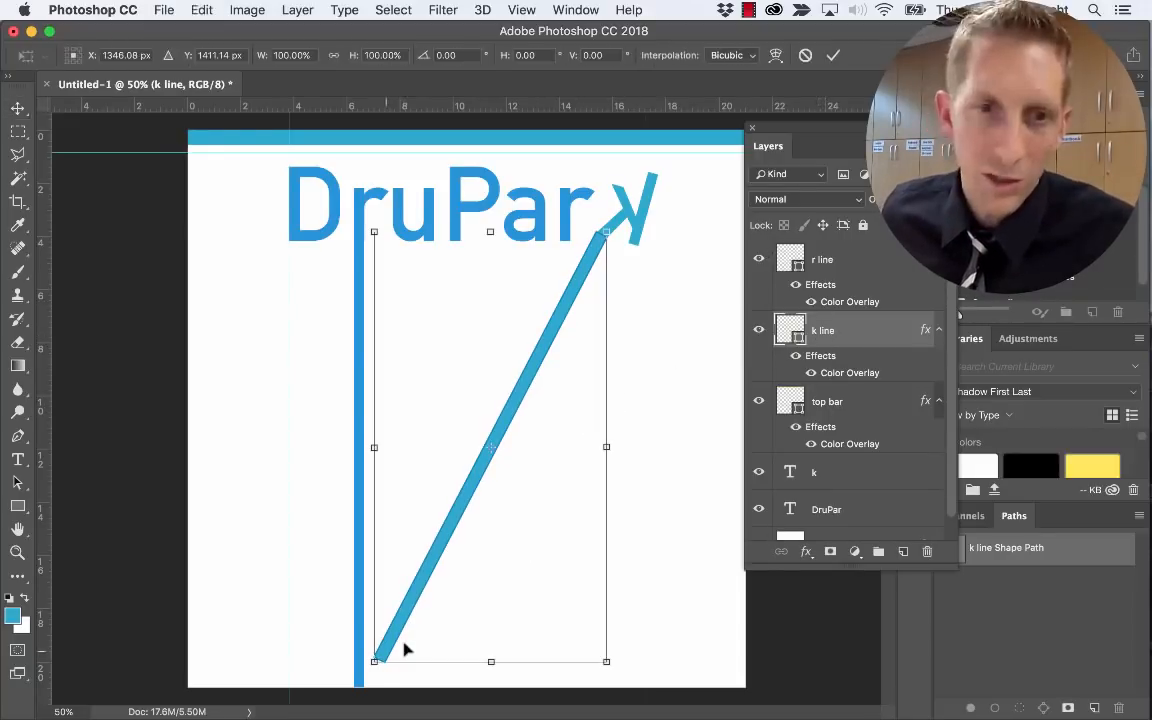
{"action": "left_click_drag", "start_coordinate": [372, 660], "coordinate": [347, 696]}
{"action": "key", "text": "Return"}
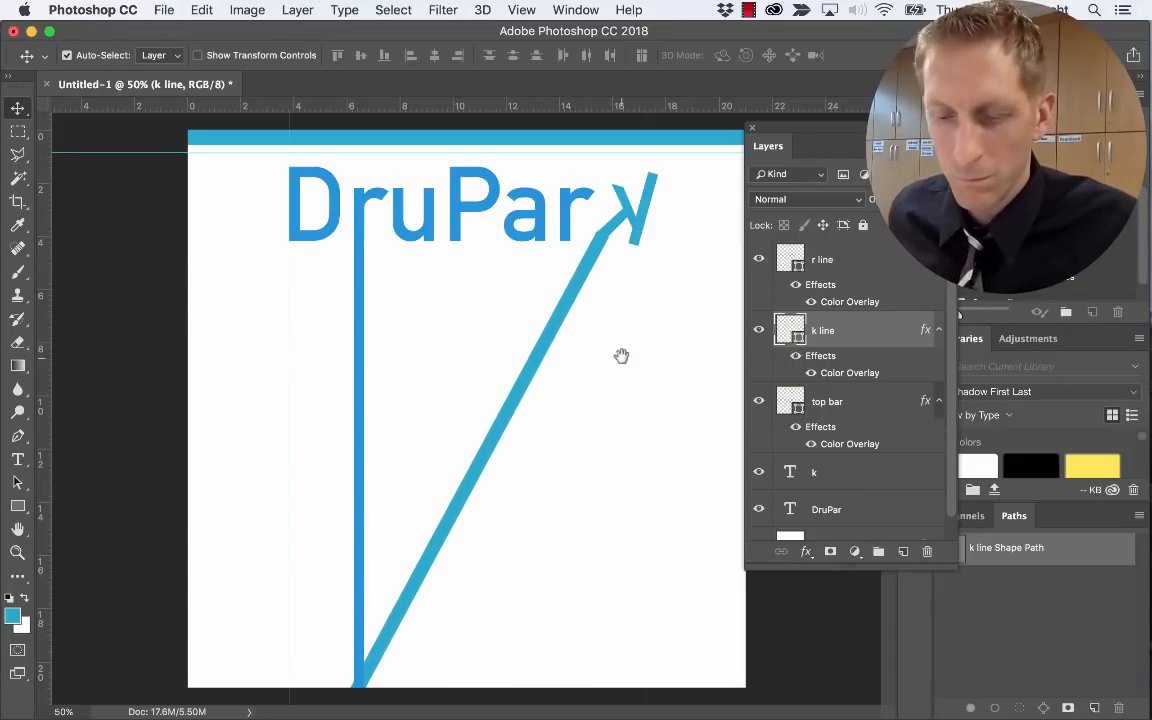
Narrow the k line to about 94% width
{"action": "key", "text": "super+t"}
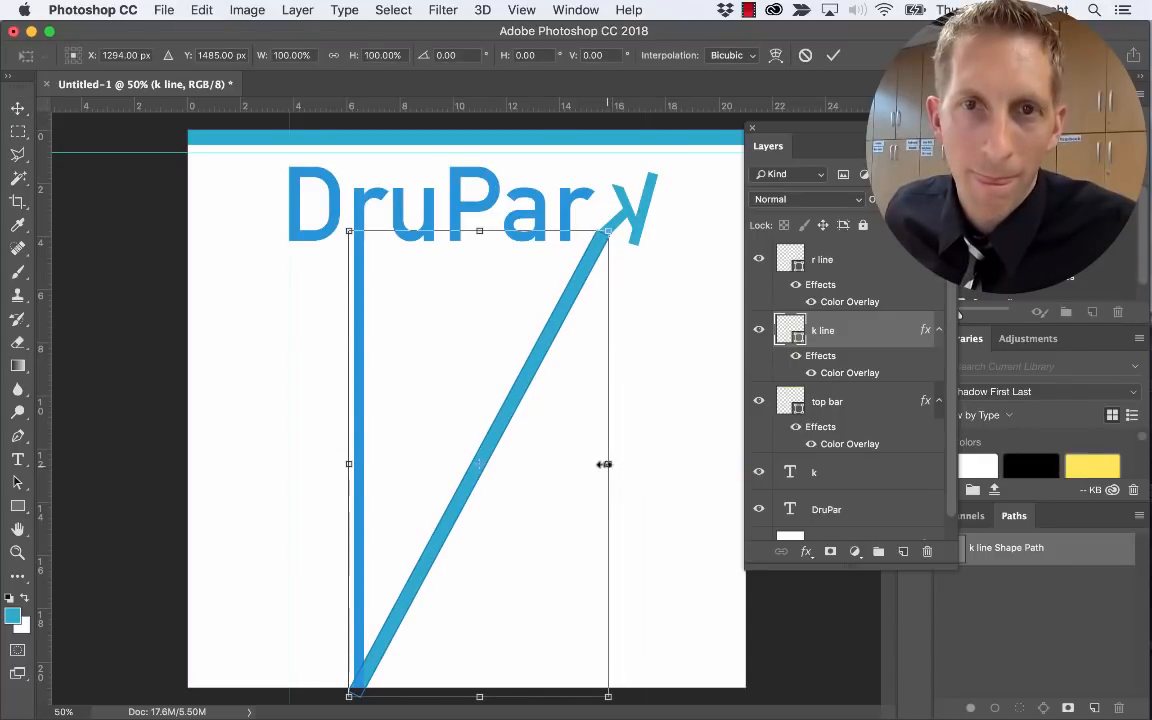
{"action": "mouse_move", "coordinate": [604, 464]}
{"action": "left_mouse_down"}
{"action": "mouse_move", "coordinate": [612, 470]}
{"action": "mouse_move", "coordinate": [602, 468]}
{"action": "left_mouse_up"}
{"action": "key", "text": "Return"}
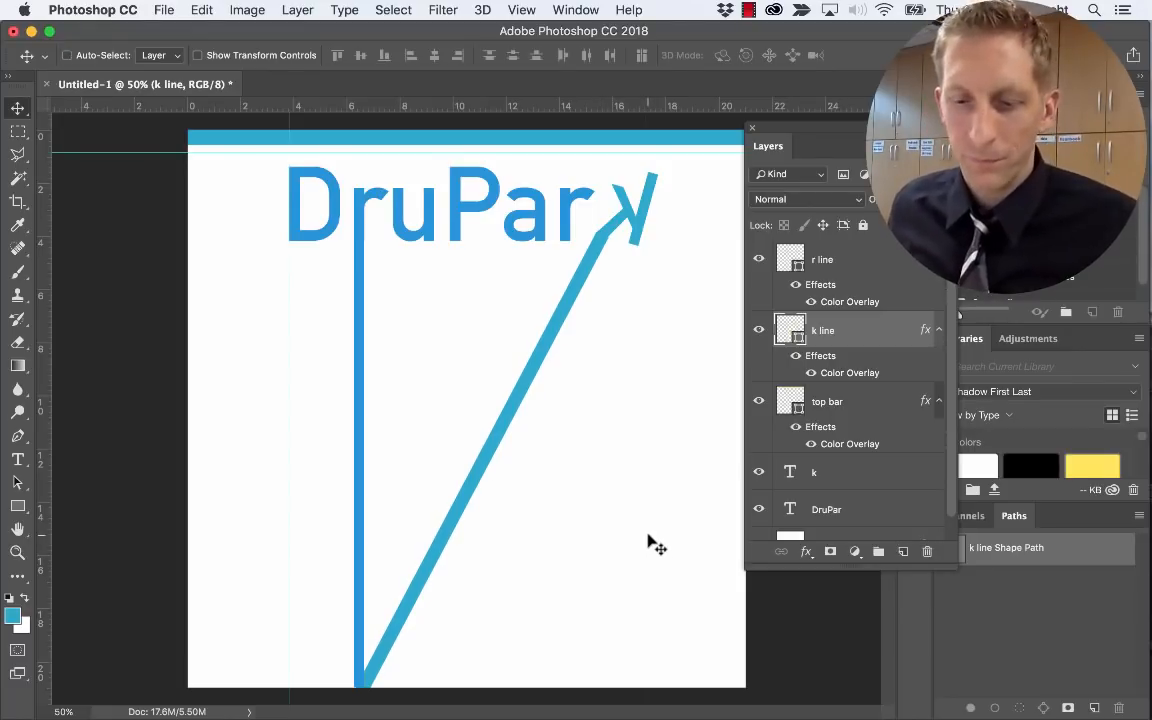
{"action": "key", "text": "super+t"}
{"action": "left_click_drag", "start_coordinate": [607, 463], "coordinate": [589, 463]}
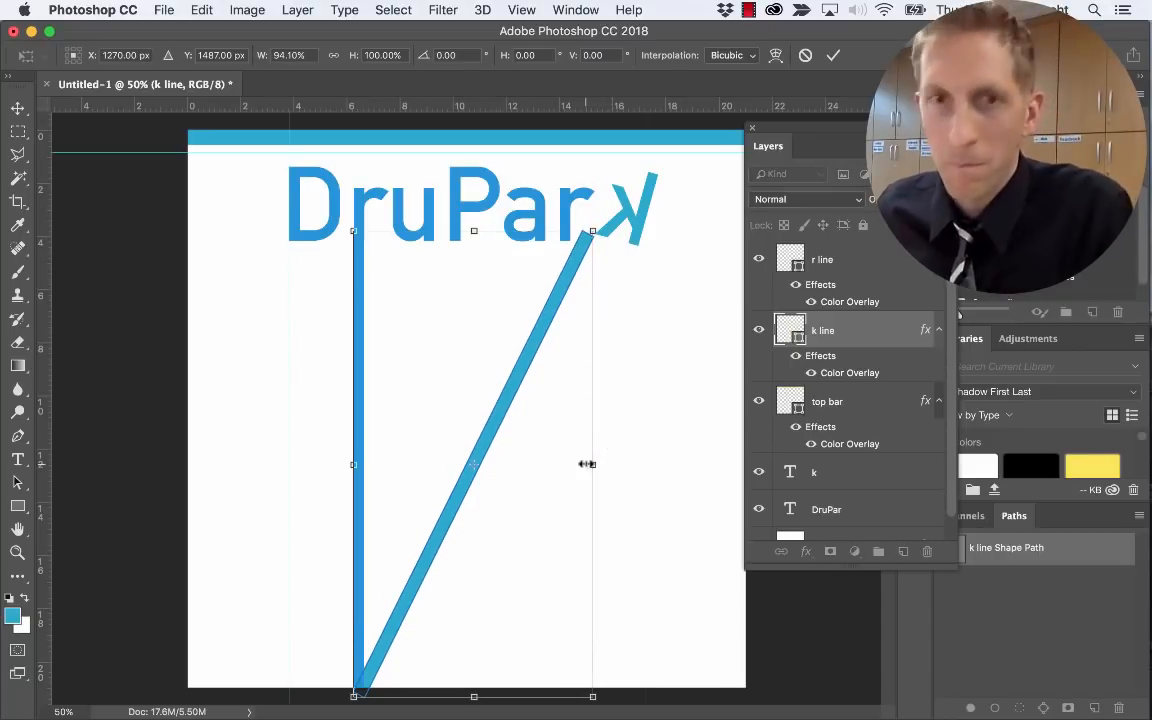
{"action": "key", "text": "Return"}
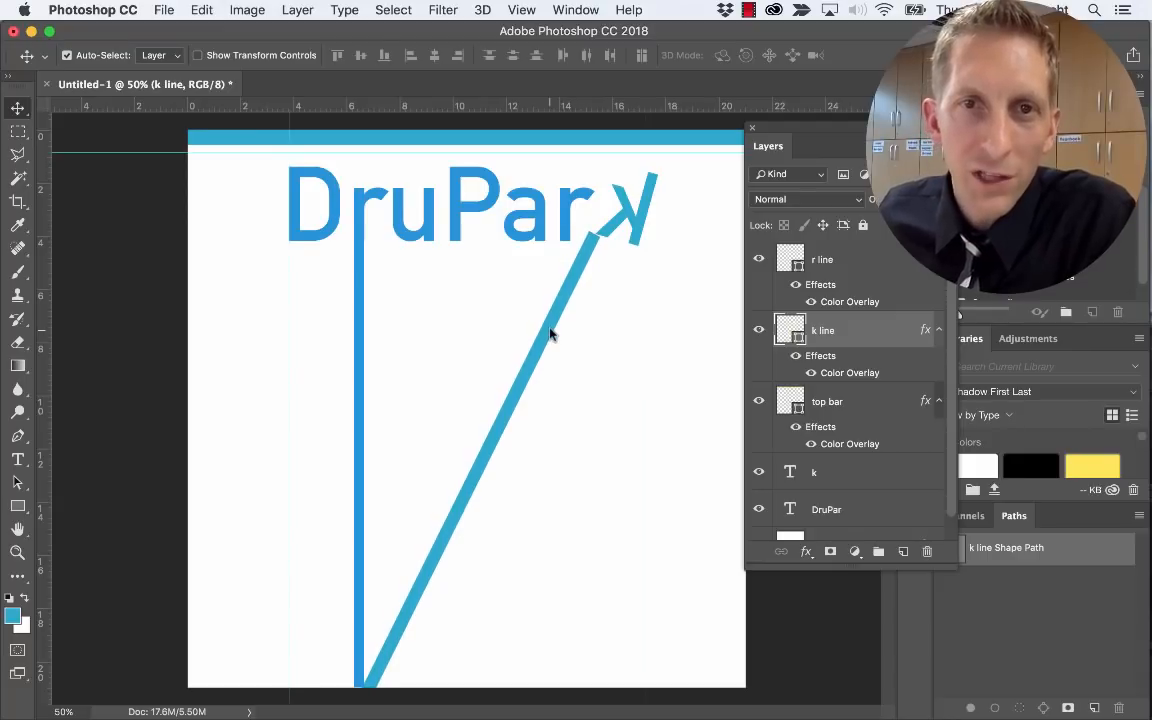
Nudge the k line left, rotate it a further 1.06°, and nudge it left again
{"action": "left_click_drag", "start_coordinate": [555, 335], "coordinate": [563, 339]}
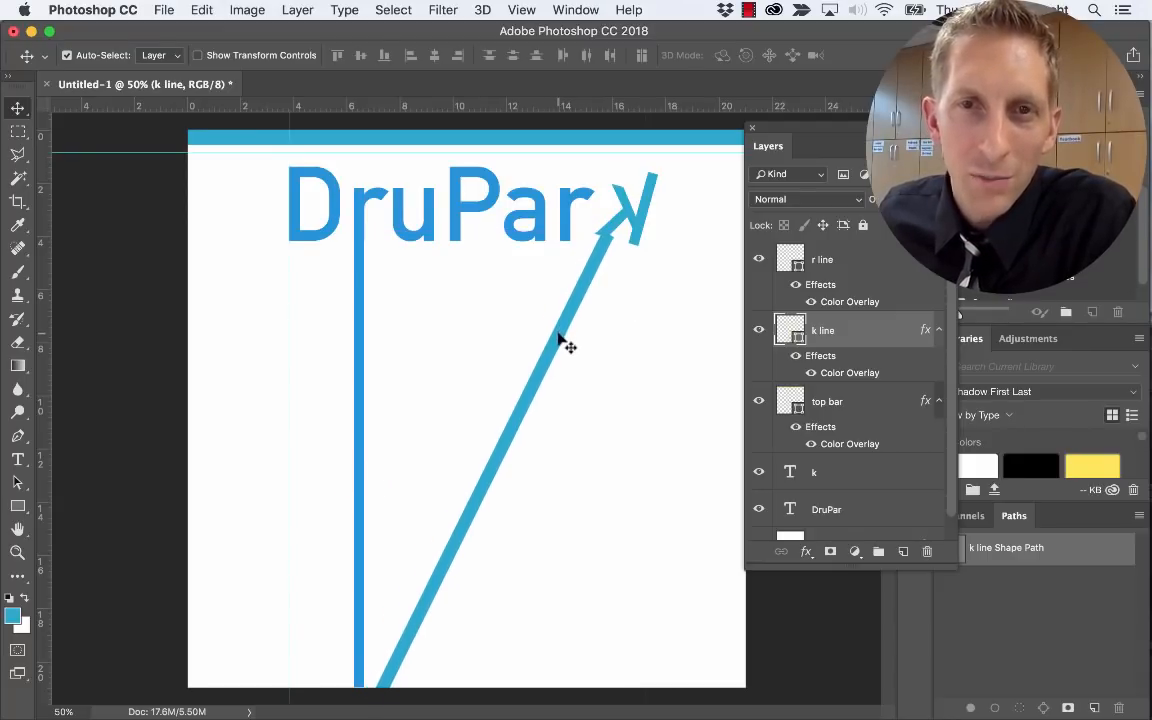
{"action": "key", "text": "Left"}
{"action": "key", "text": "Left"}
{"action": "key", "text": "Left"}
{"action": "key", "text": "Left"}
{"action": "key", "text": "Left"}
{"action": "key", "text": "Left"}
{"action": "key", "text": "Left"}
{"action": "key", "text": "Left"}
{"action": "key", "text": "Left"}
{"action": "key", "text": "Left"}
{"action": "key", "text": "Left"}
{"action": "key", "text": "Left"}
{"action": "key", "text": "Left"}
{"action": "key", "text": "Left"}
{"action": "key", "text": "Left"}
{"action": "key", "text": "Left"}
{"action": "key", "text": "Left"}
{"action": "key", "text": "Left"}
{"action": "key", "text": "Left"}
{"action": "key", "text": "Left"}
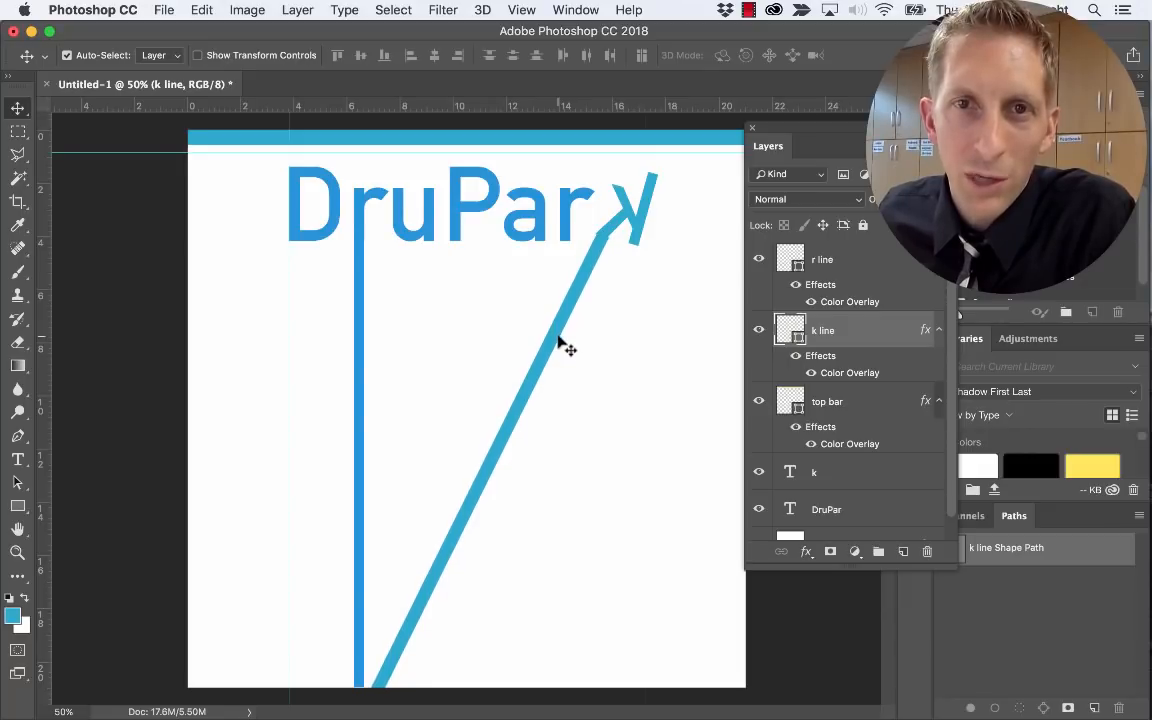
{"action": "key", "text": "Left"}
{"action": "key", "text": "Left"}
{"action": "key", "text": "Left"}
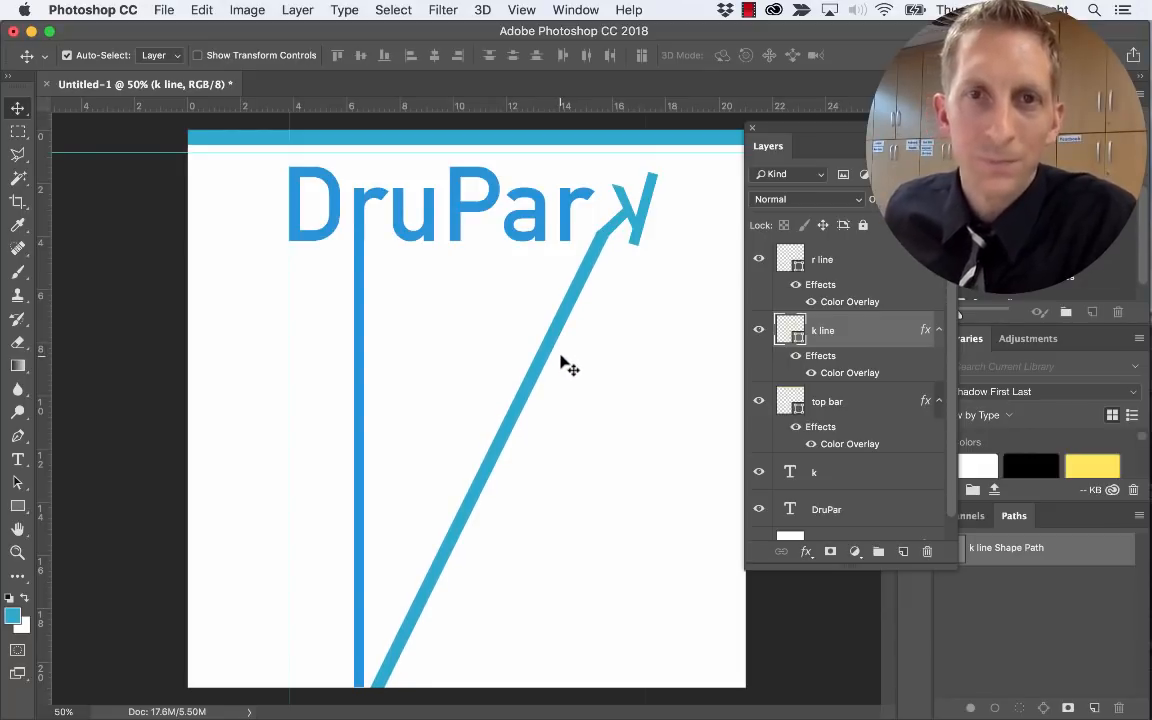
{"action": "key", "text": "super+t"}
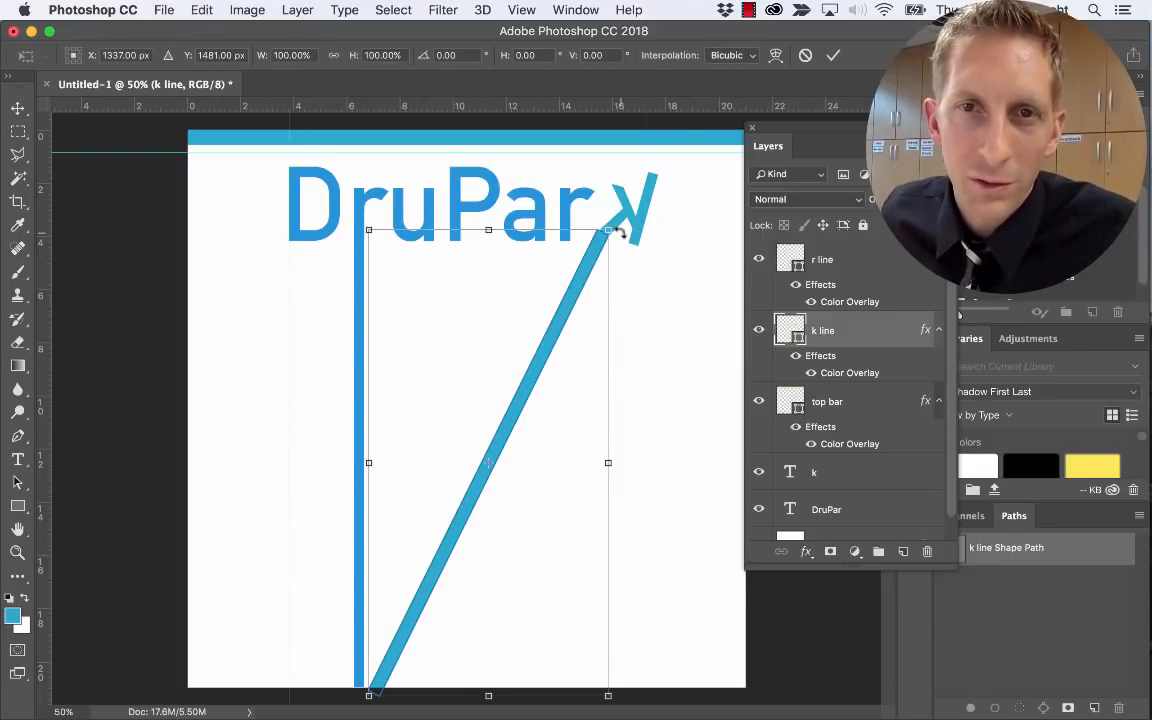
{"action": "left_click_drag", "start_coordinate": [620, 234], "coordinate": [618, 238]}
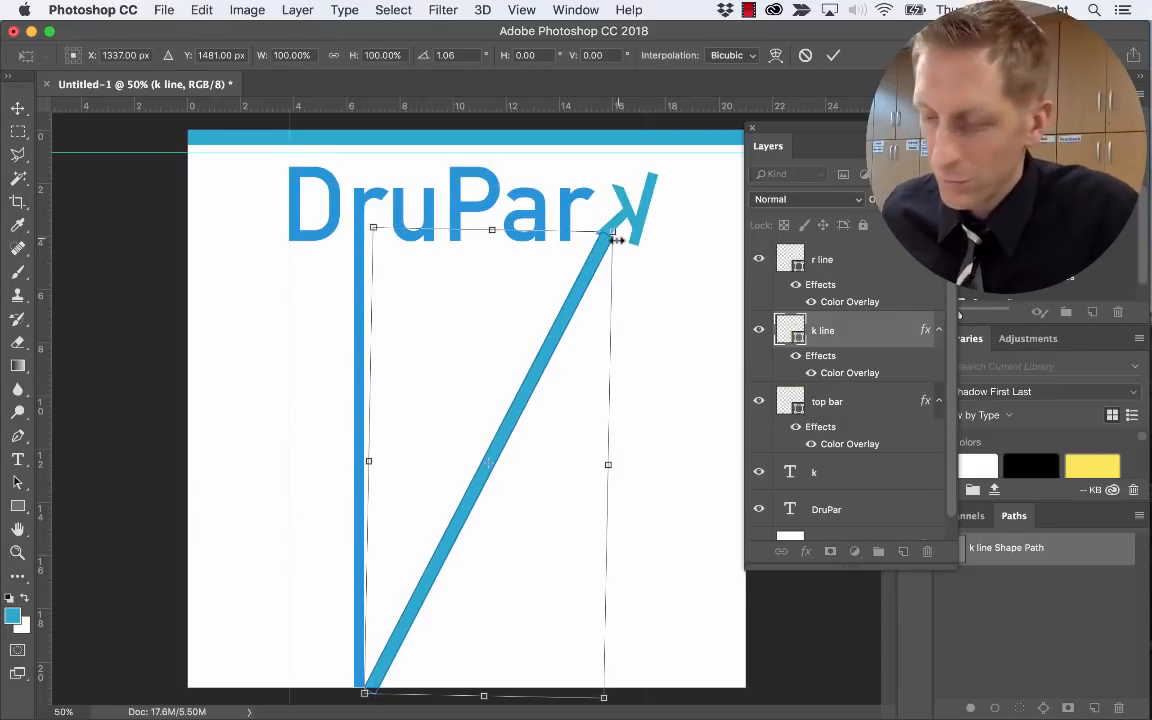
{"action": "key", "text": "Return"}
{"action": "key", "text": "Left"}
{"action": "key", "text": "Left"}
{"action": "key", "text": "Left"}
{"action": "key", "text": "Left"}
{"action": "key", "text": "Left"}
{"action": "key", "text": "Left"}
{"action": "key", "text": "Left"}
{"action": "key", "text": "Left"}
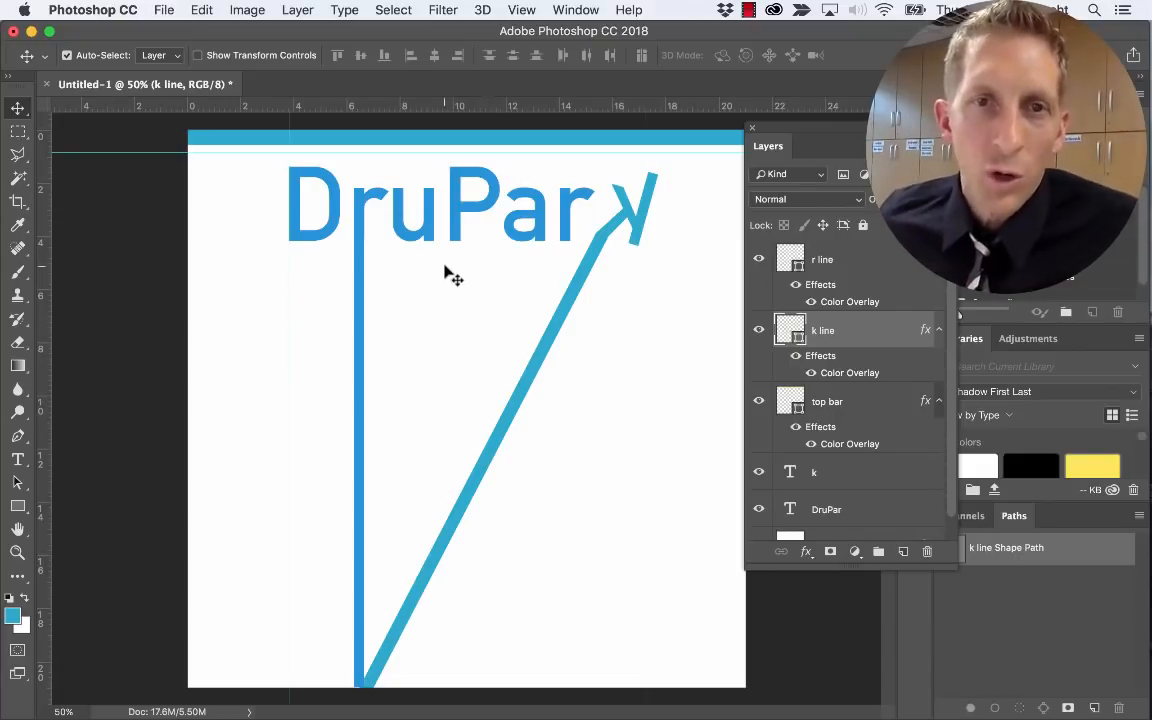
Choose the Polygonal Lasso Tool and place a horizontal guide along the title's bottom
{"action": "left_click", "coordinate": [18, 154]}
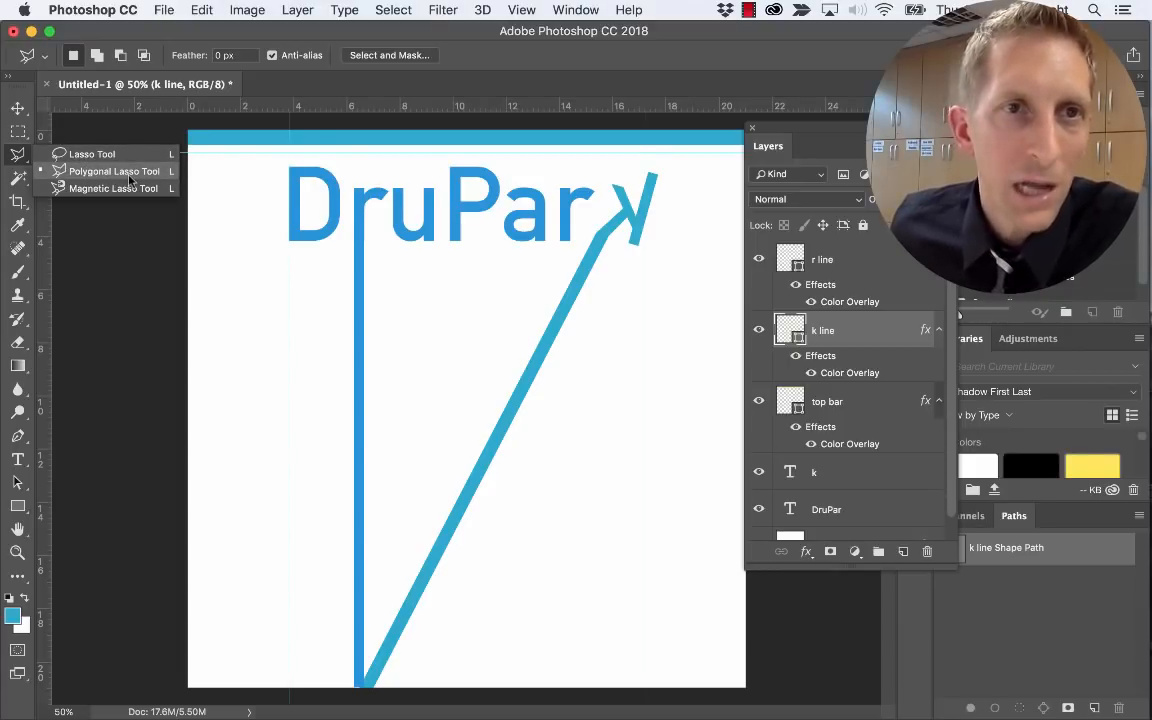
{"action": "left_click", "coordinate": [129, 175]}
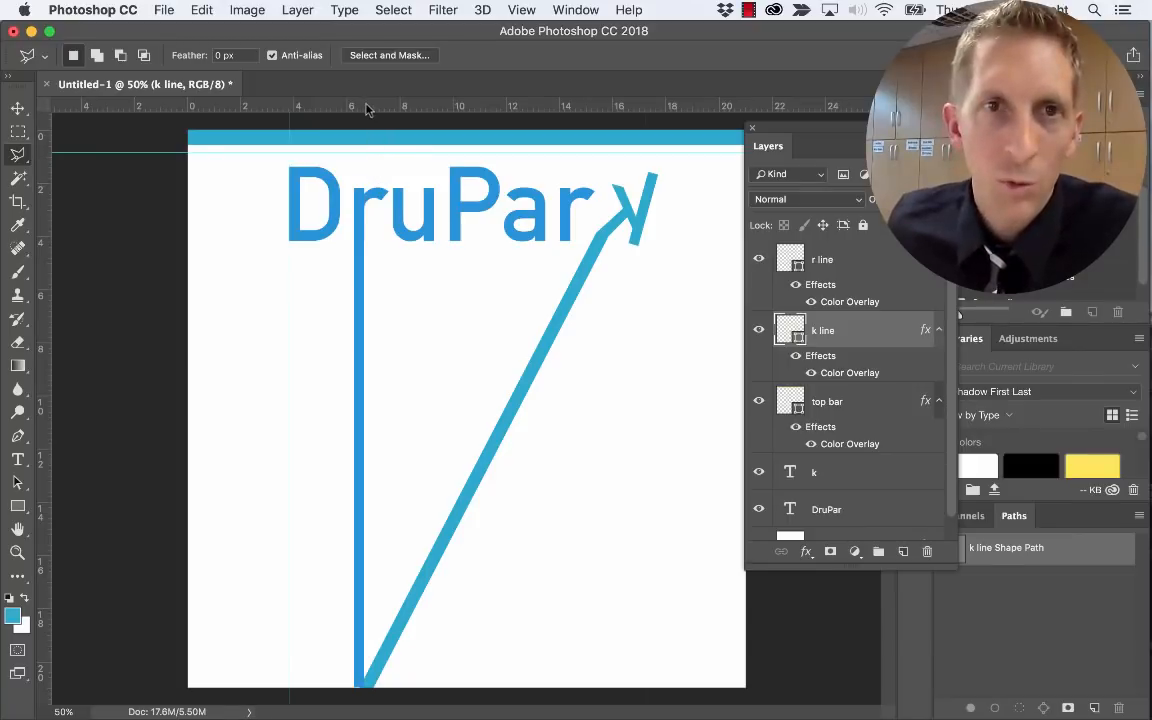
{"action": "left_click_drag", "start_coordinate": [367, 104], "coordinate": [374, 241]}
{"action": "left_click_drag", "start_coordinate": [375, 241], "coordinate": [375, 241]}
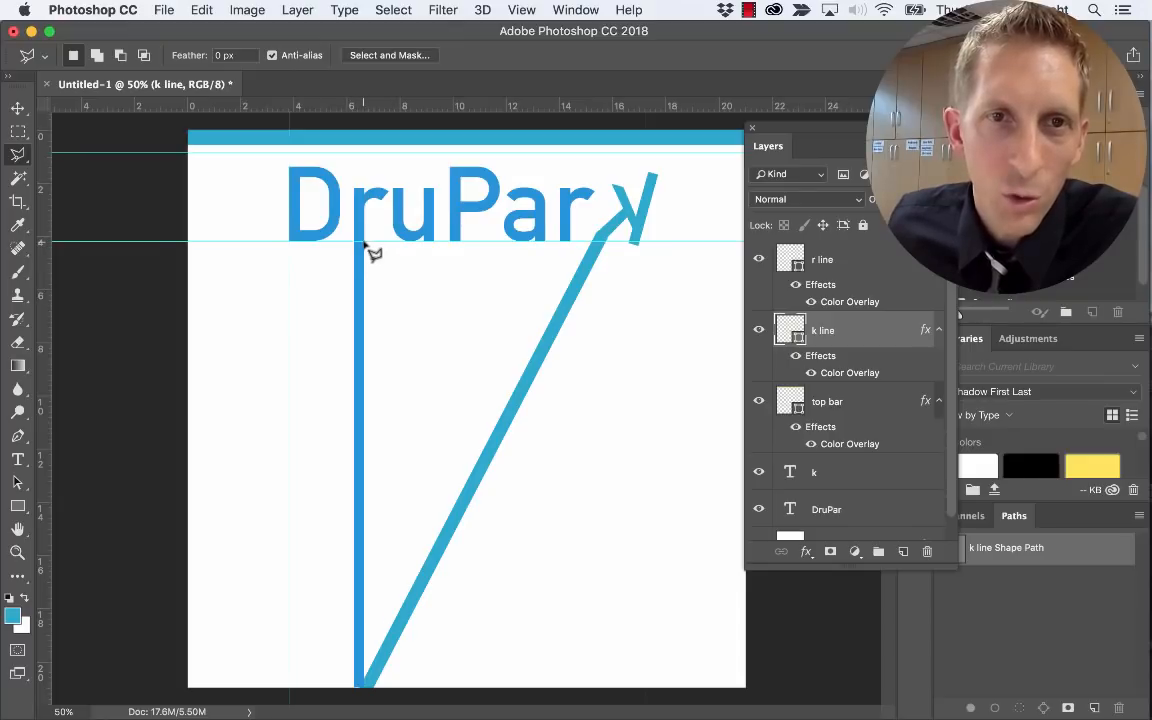
Trace the triangle between the r and k lines, closing along the guide, and add Layer 1
{"action": "left_click", "coordinate": [598, 242]}
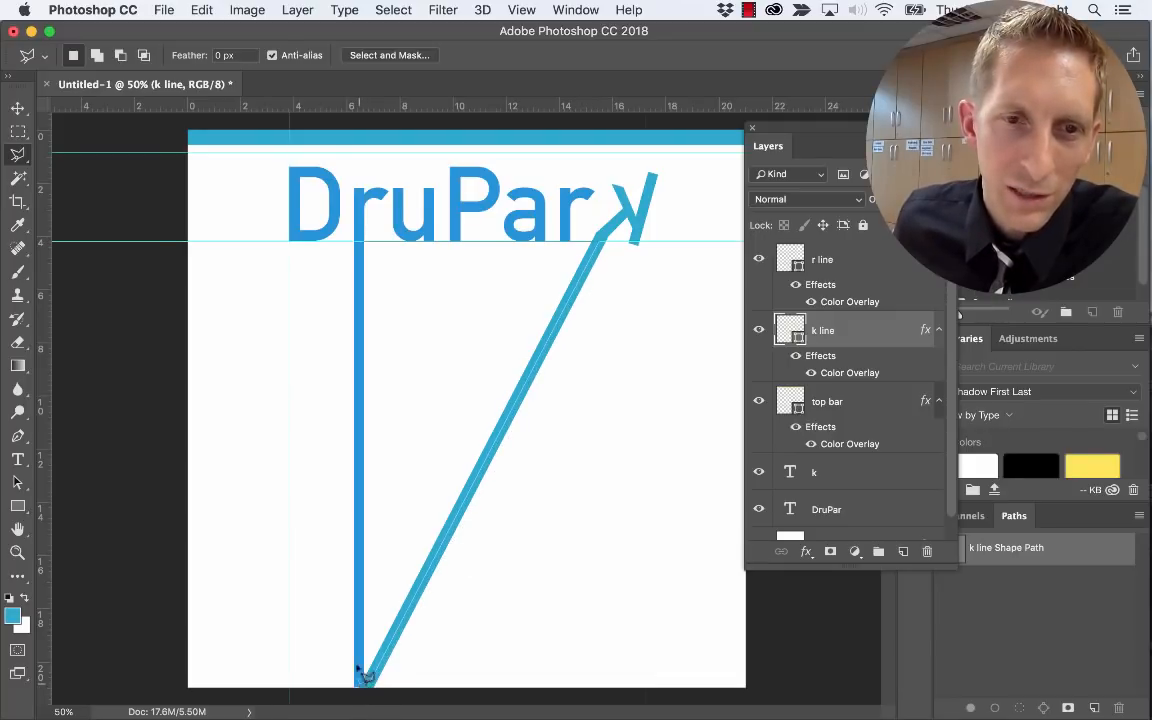
{"action": "left_click", "coordinate": [363, 680]}
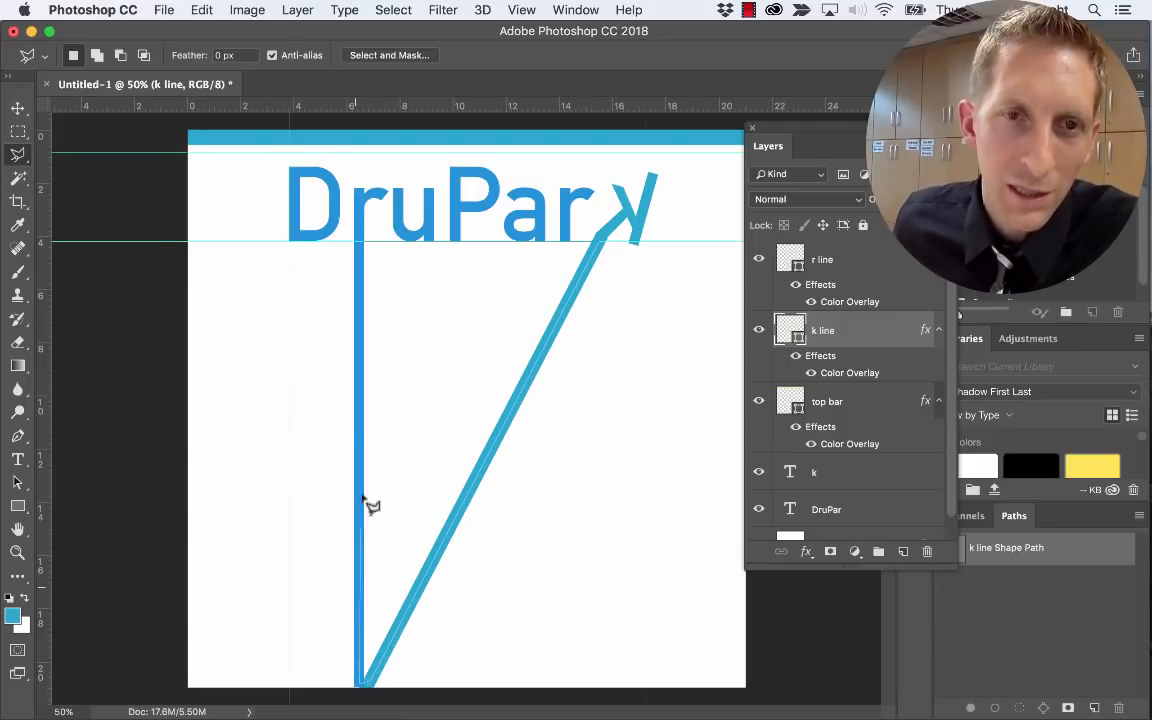
{"action": "double_click", "coordinate": [363, 243]}
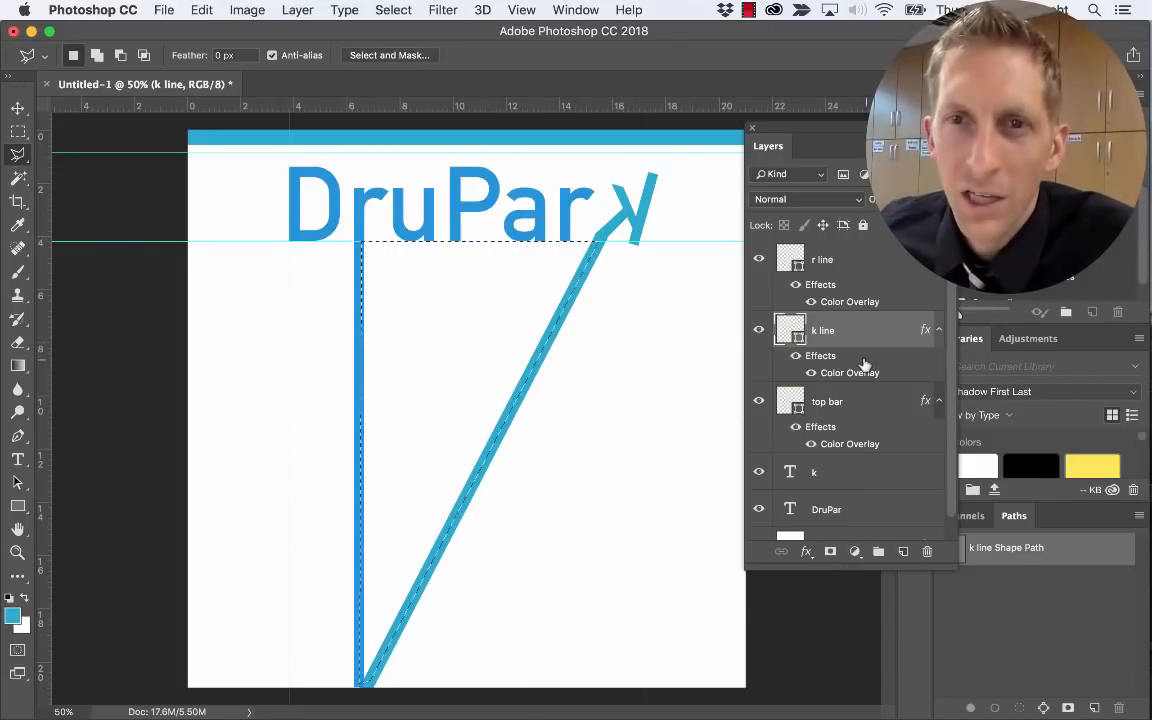
{"action": "left_click", "coordinate": [904, 553]}
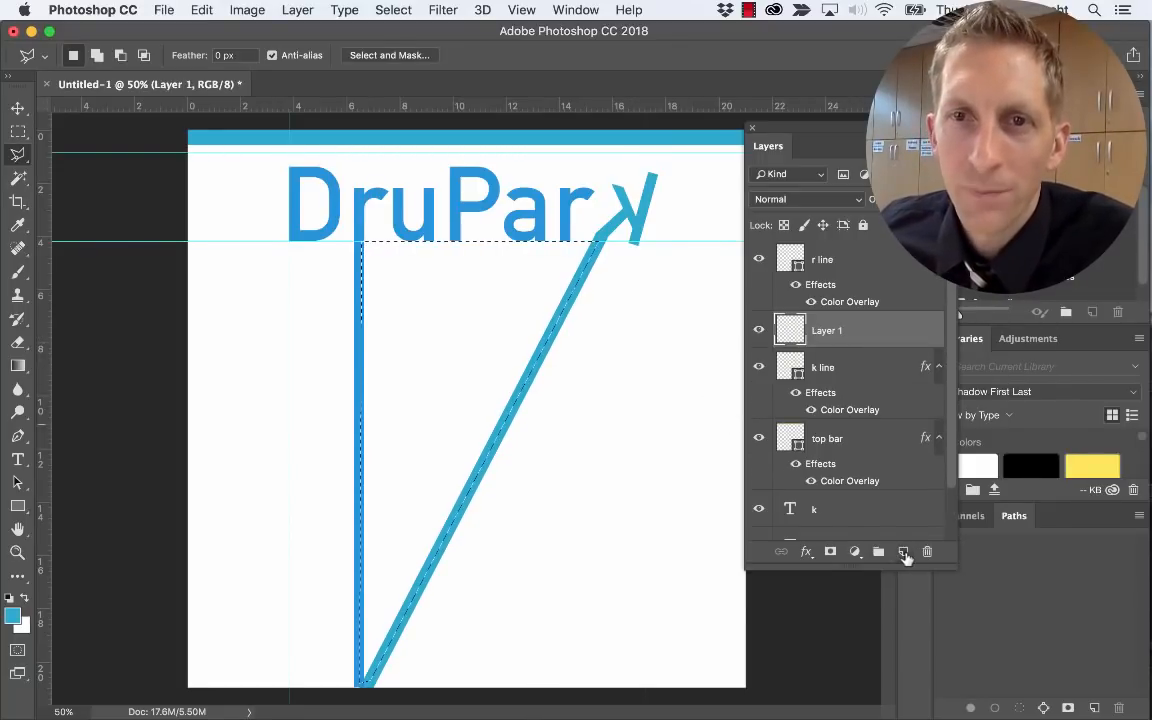
Move Layer 1 just above the Background and rename it 'triangle'
{"action": "left_click_drag", "start_coordinate": [830, 333], "coordinate": [829, 470]}
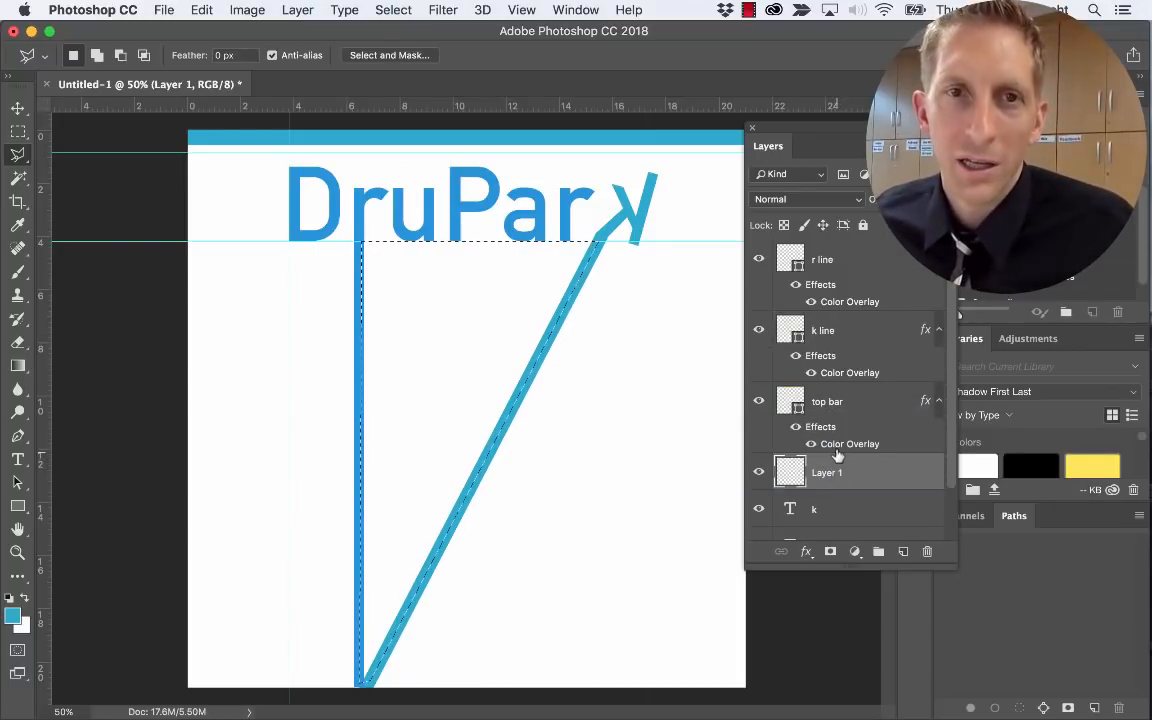
{"action": "scroll", "coordinate": [837, 455], "scroll_direction": "down", "scroll_amount": 3}
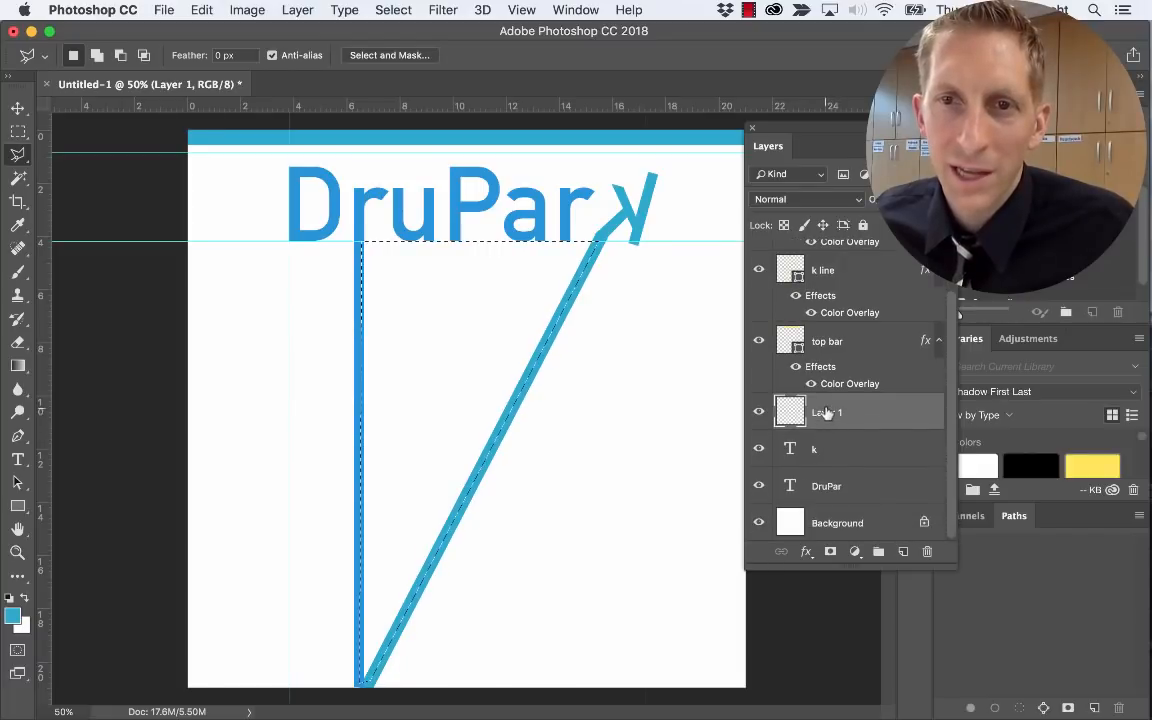
{"action": "left_click_drag", "start_coordinate": [827, 418], "coordinate": [845, 484]}
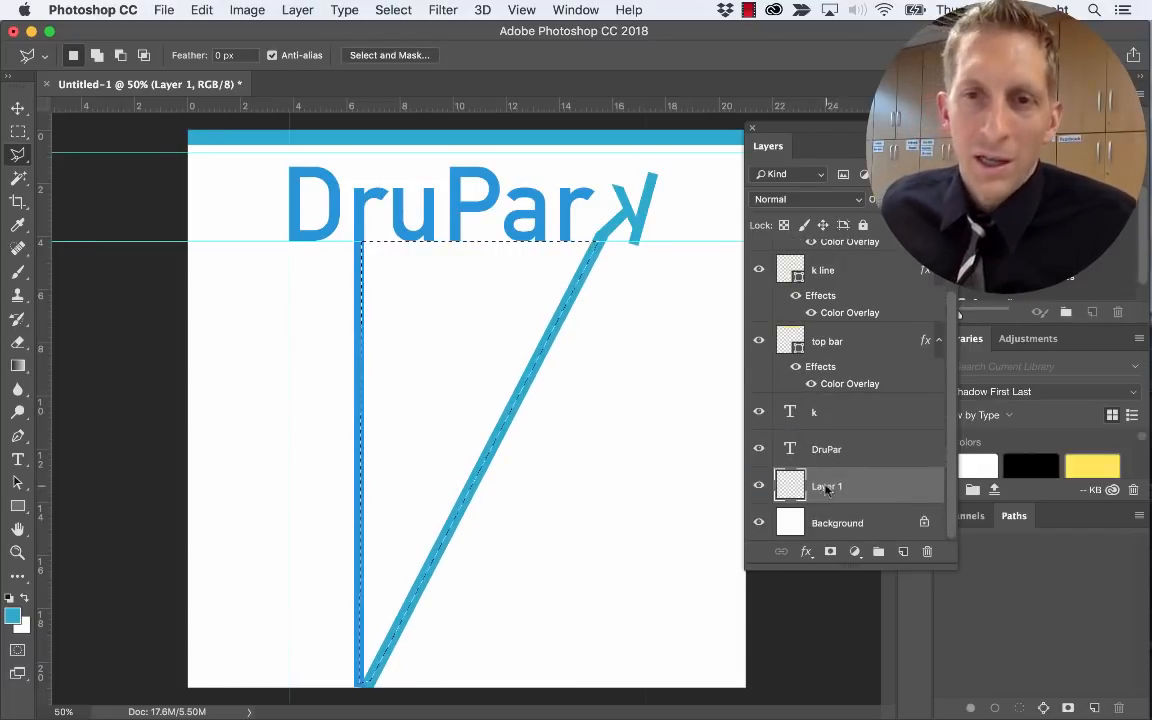
{"action": "double_click", "coordinate": [827, 487]}
{"action": "type", "text": "triangle"}
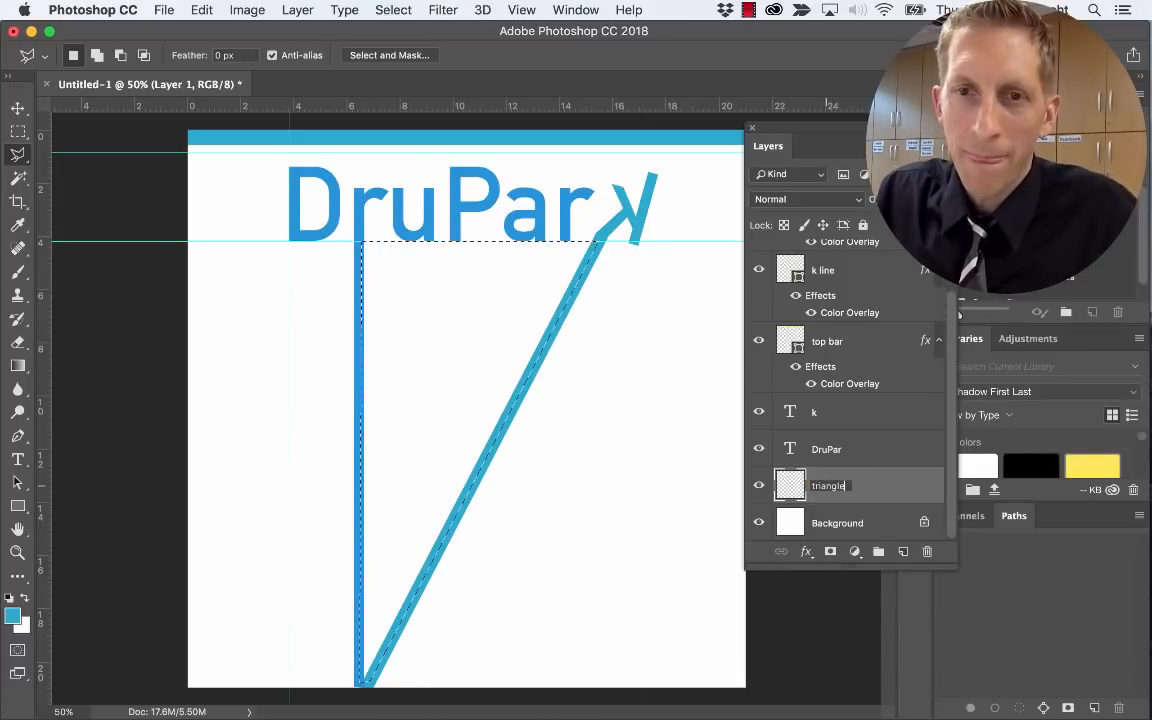
{"action": "key", "text": "Return"}
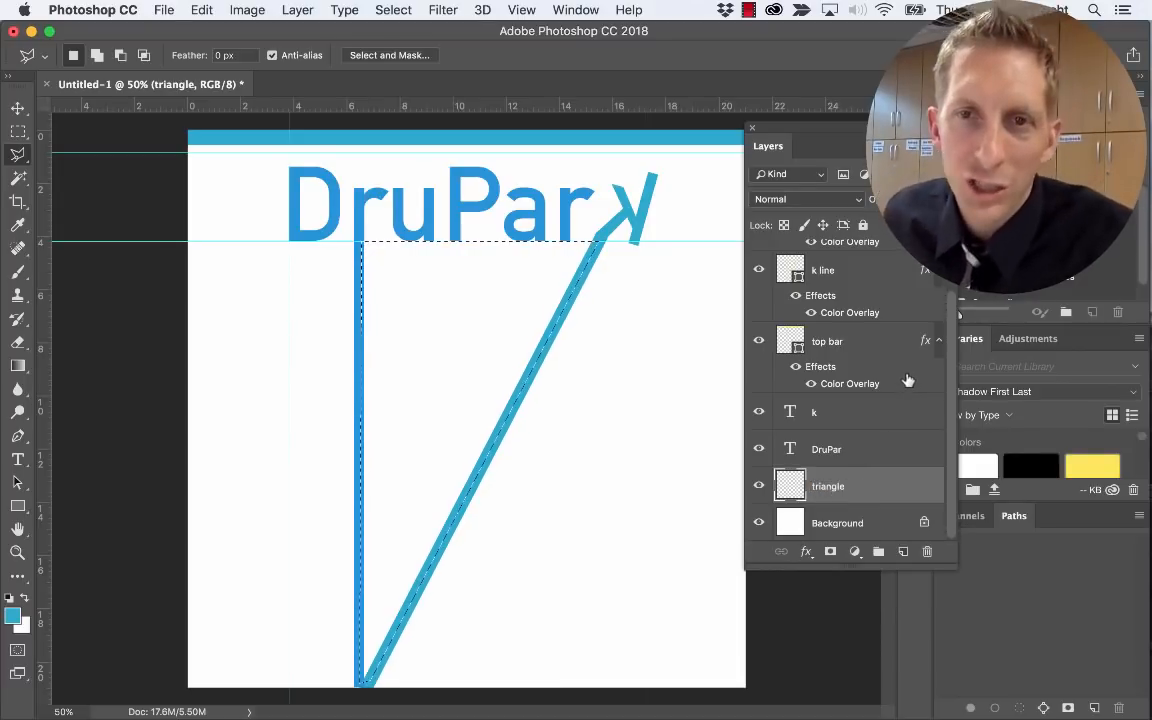
{"action": "left_click", "coordinate": [164, 11]}
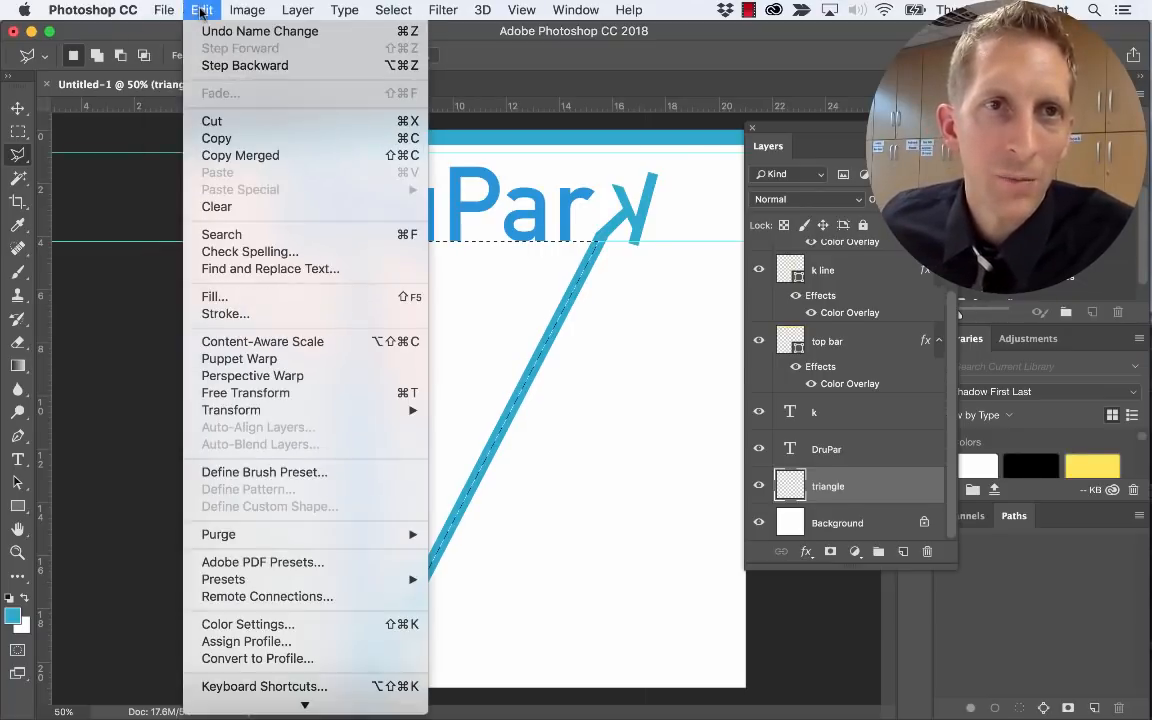
Fill the triangle selection with the teal colour #179e89 using Edit > Fill
{"action": "left_click", "coordinate": [224, 268]}
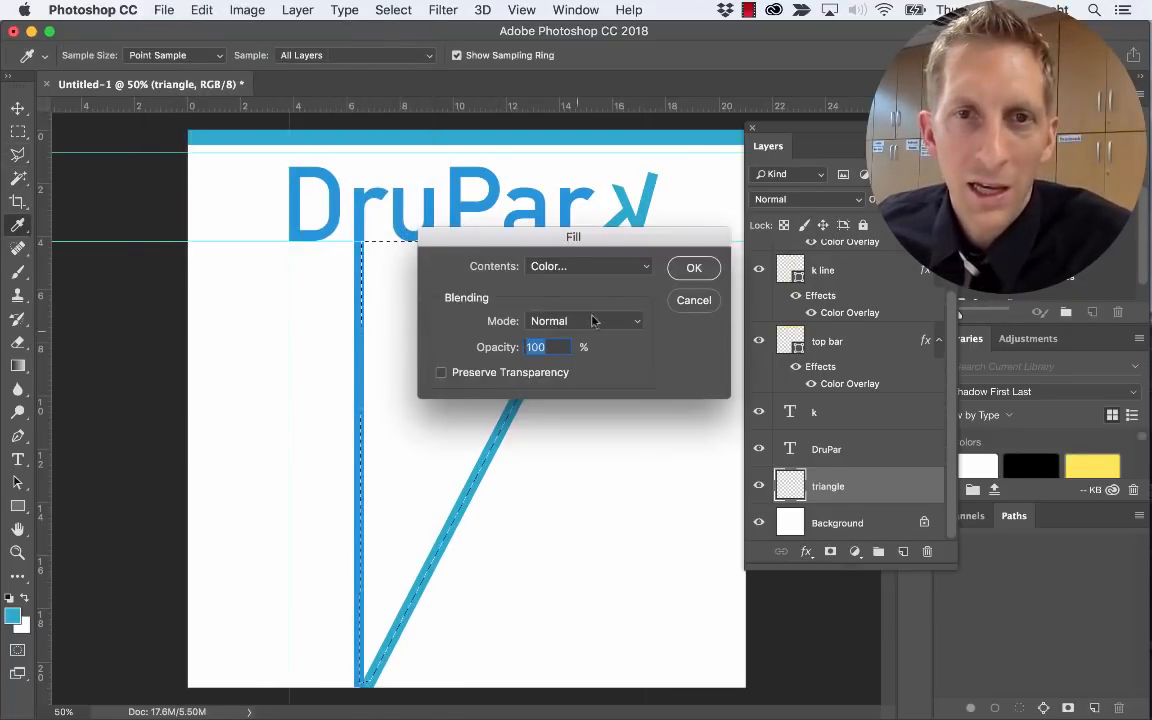
{"action": "left_click", "coordinate": [599, 266]}
{"action": "left_click", "coordinate": [586, 266]}
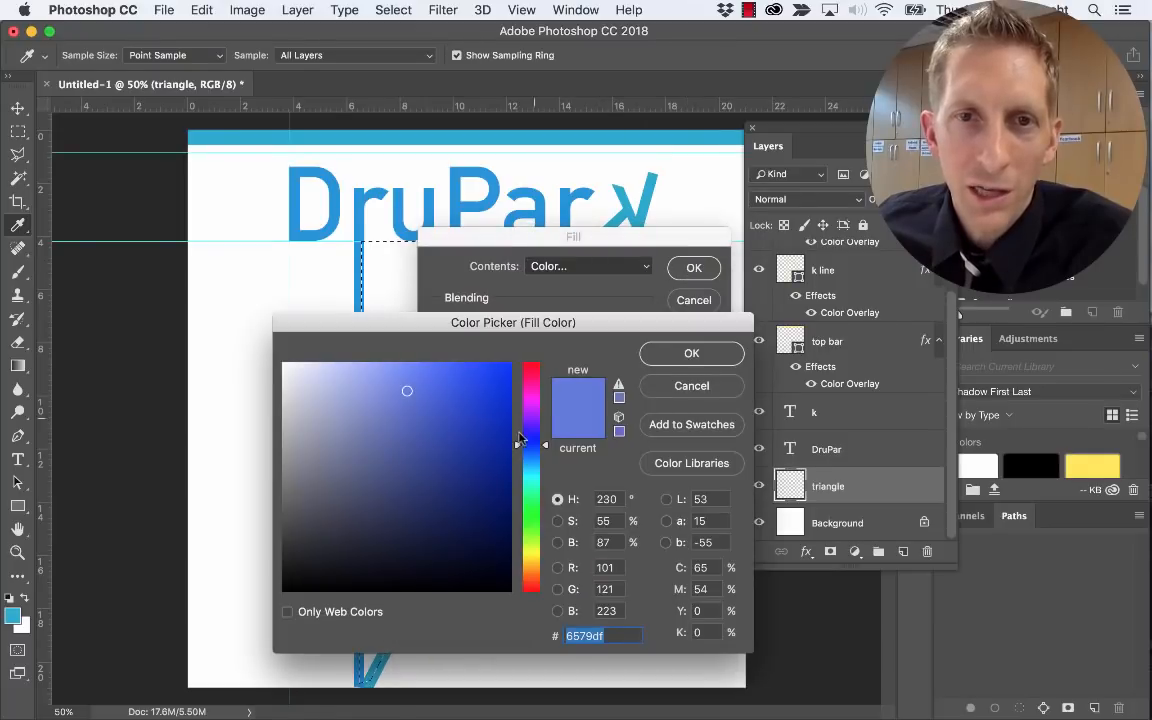
{"action": "left_click", "coordinate": [533, 483]}
{"action": "left_click", "coordinate": [447, 470]}
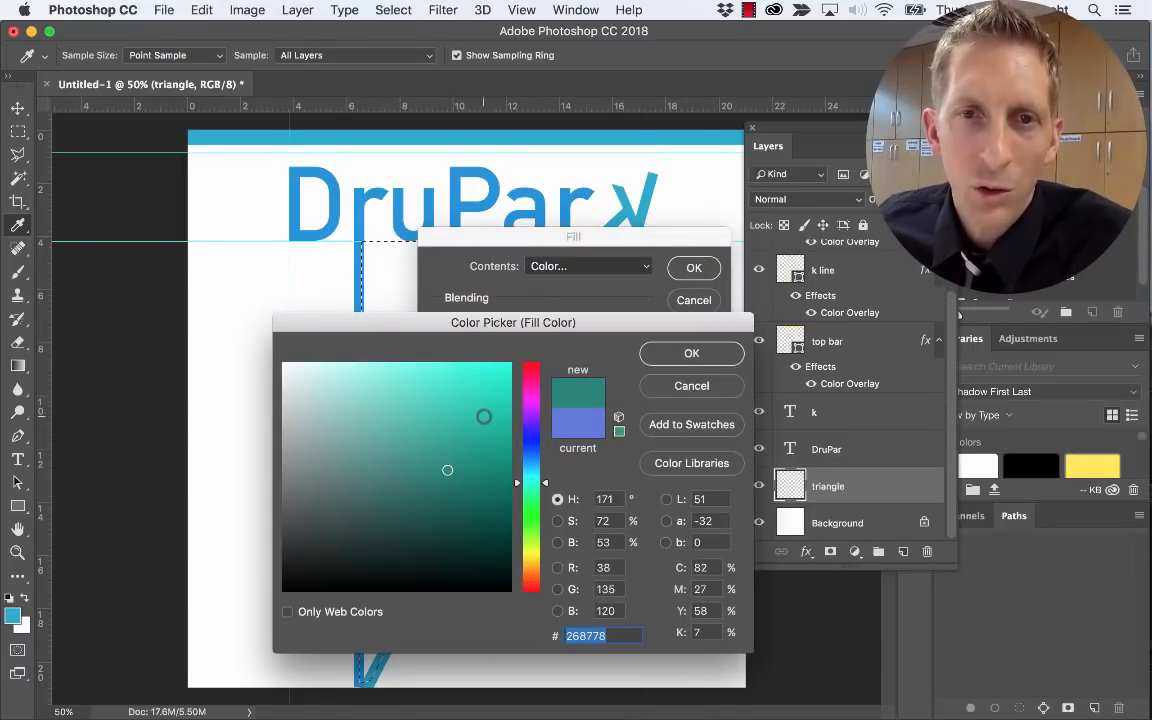
{"action": "left_click_drag", "start_coordinate": [450, 380], "coordinate": [432, 383]}
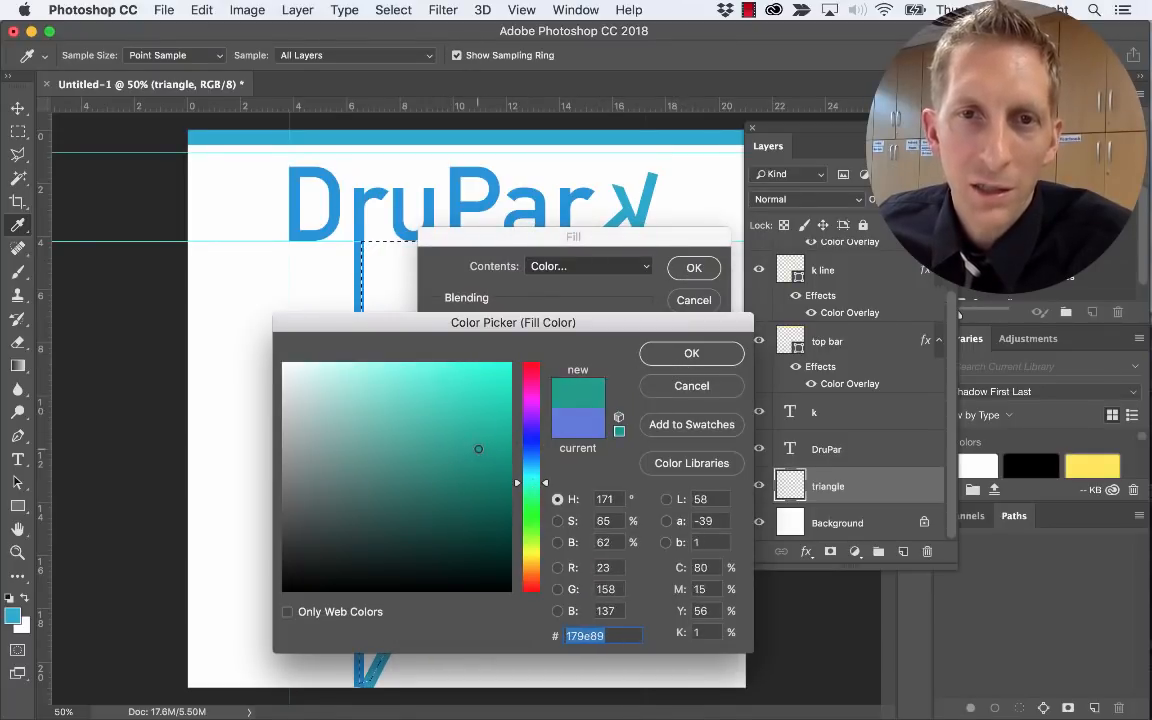
{"action": "left_click", "coordinate": [656, 353]}
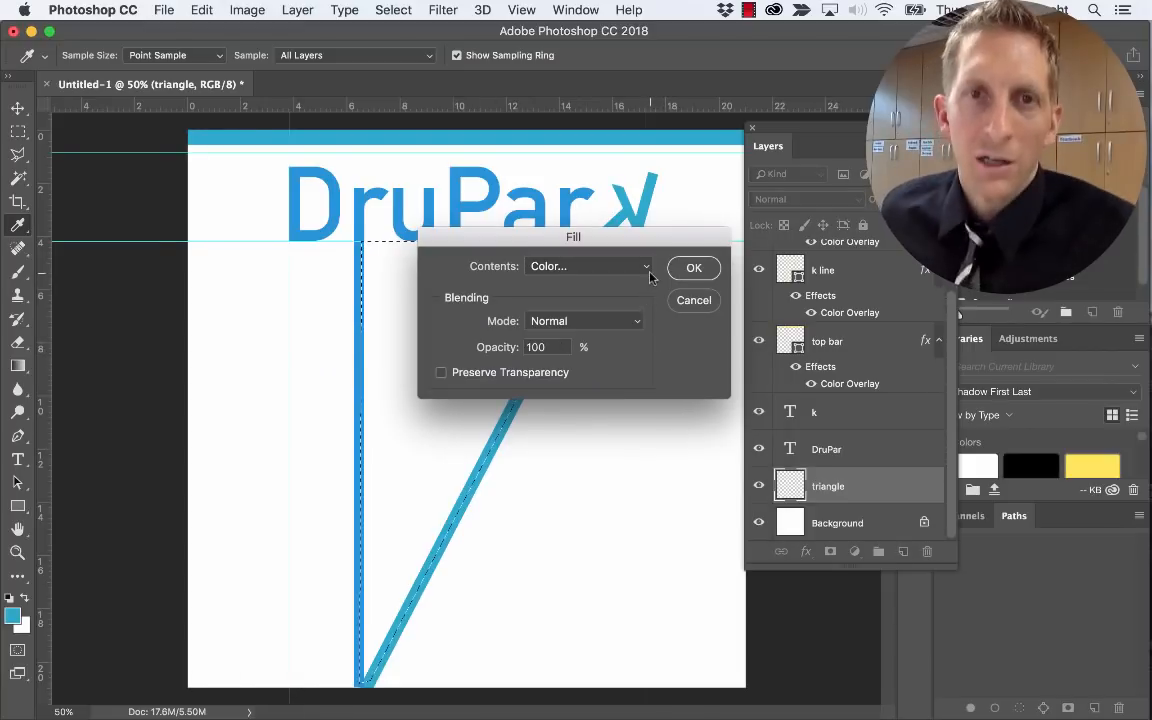
{"action": "left_click", "coordinate": [692, 267]}
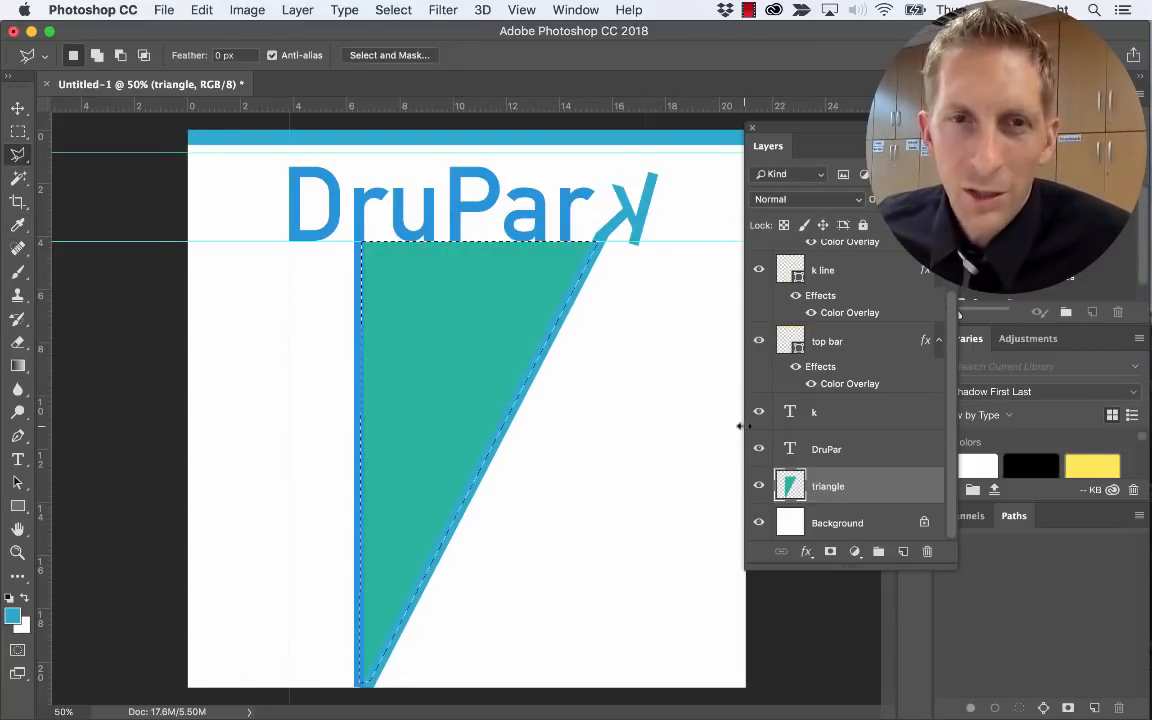
{"action": "left_click", "coordinate": [805, 554]}
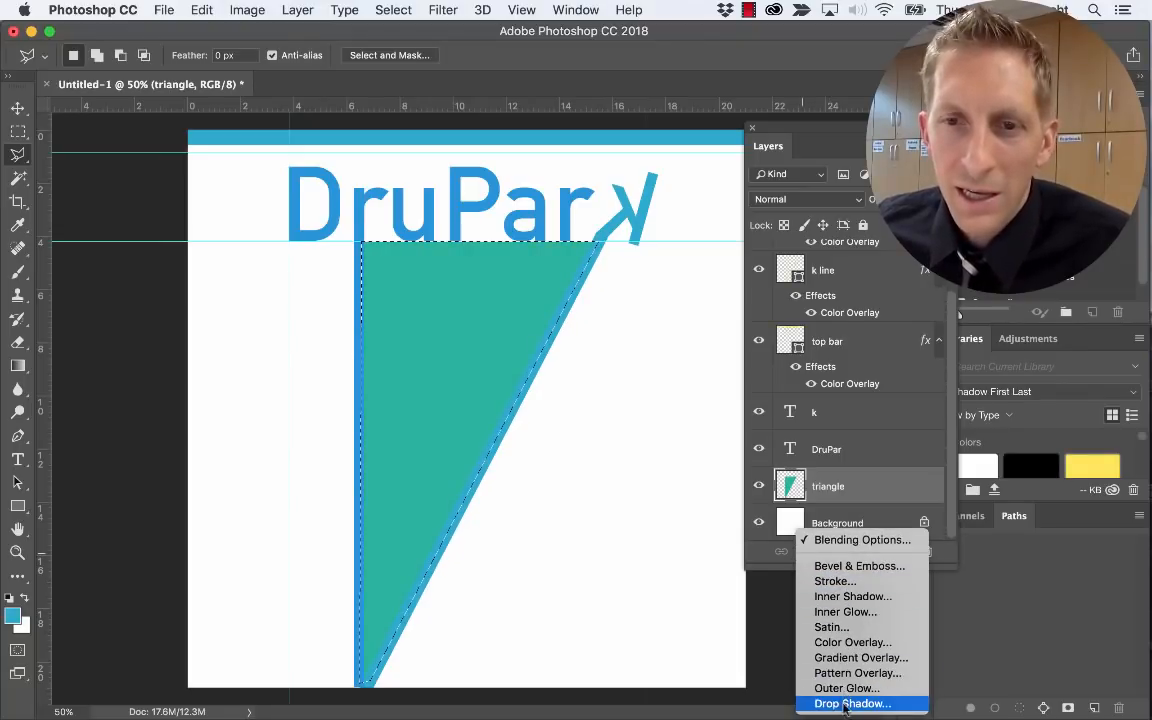
Add a Pattern Overlay to the triangle using the teal-blue texture pattern
{"action": "left_click", "coordinate": [856, 673]}
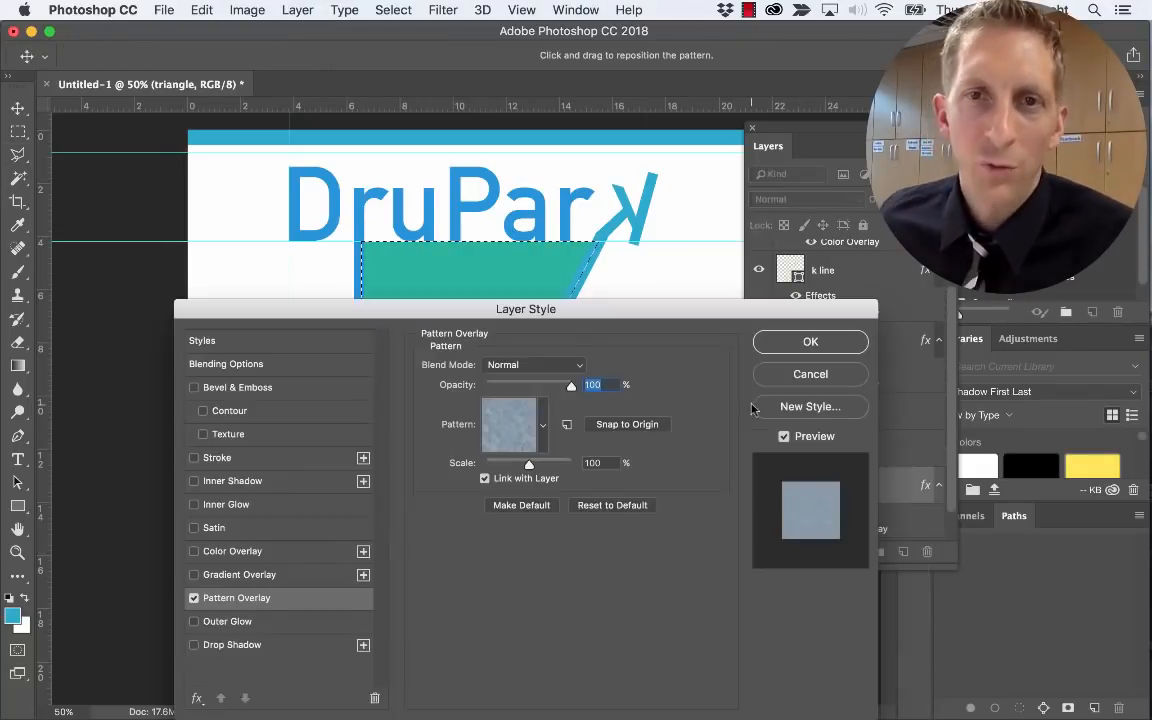
{"action": "left_click_drag", "start_coordinate": [630, 304], "coordinate": [562, 388]}
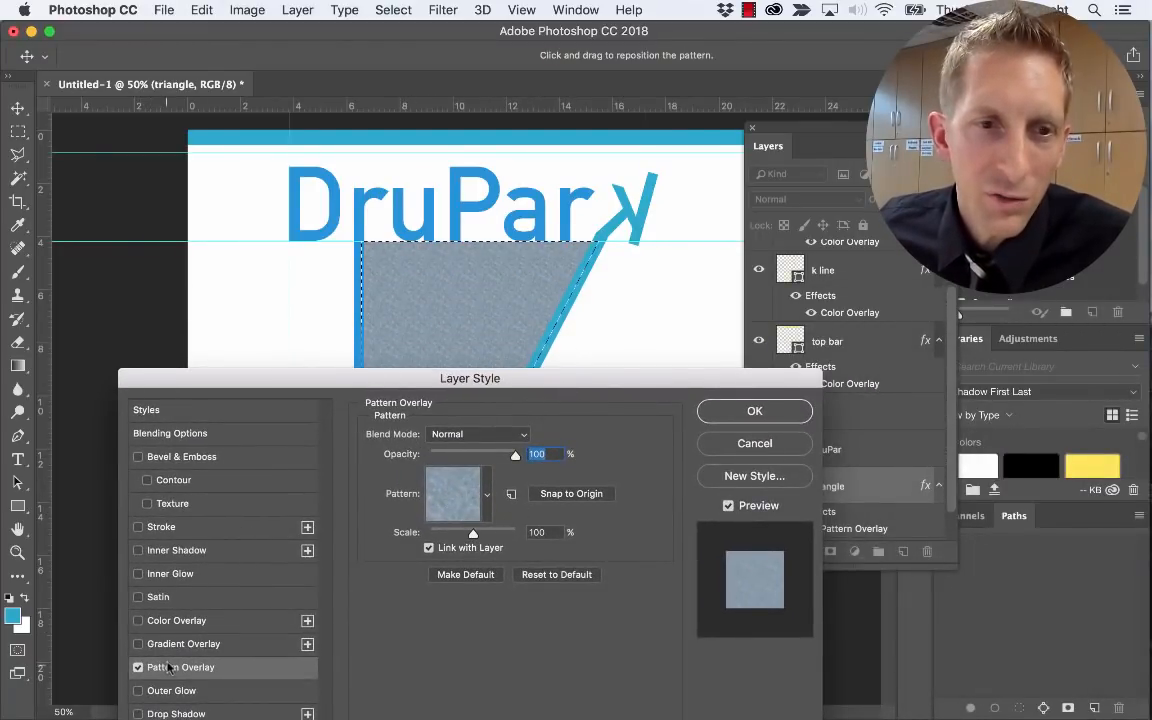
{"action": "left_click", "coordinate": [488, 494]}
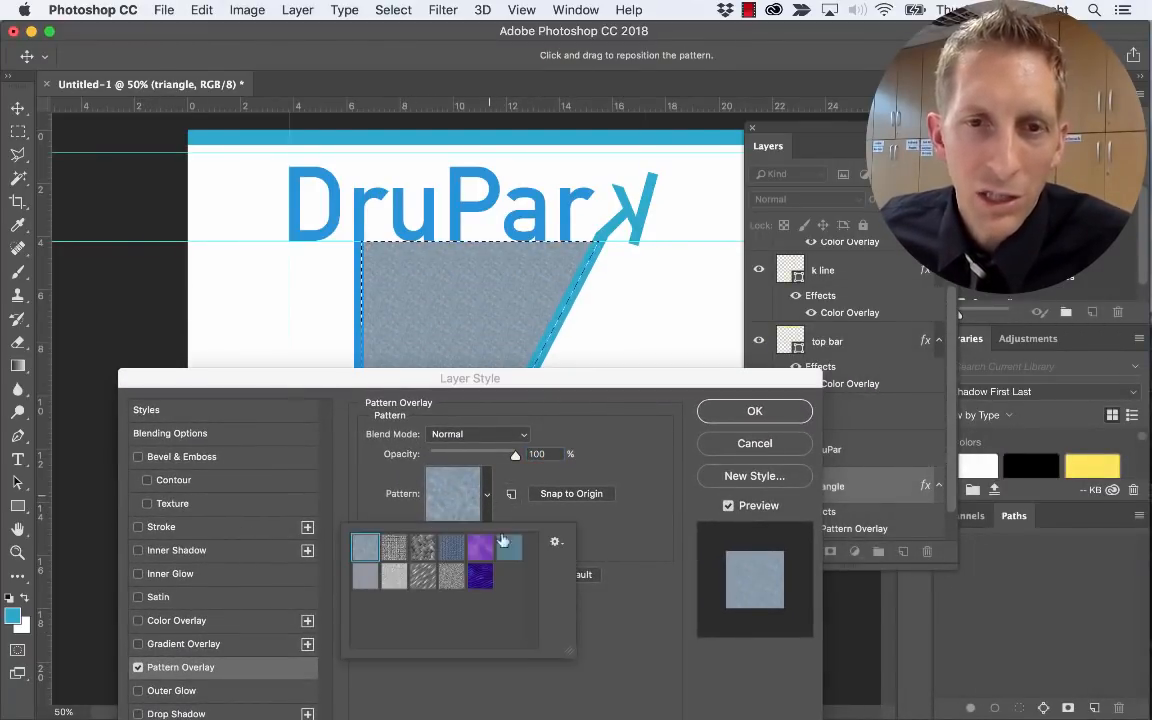
{"action": "left_click", "coordinate": [556, 543]}
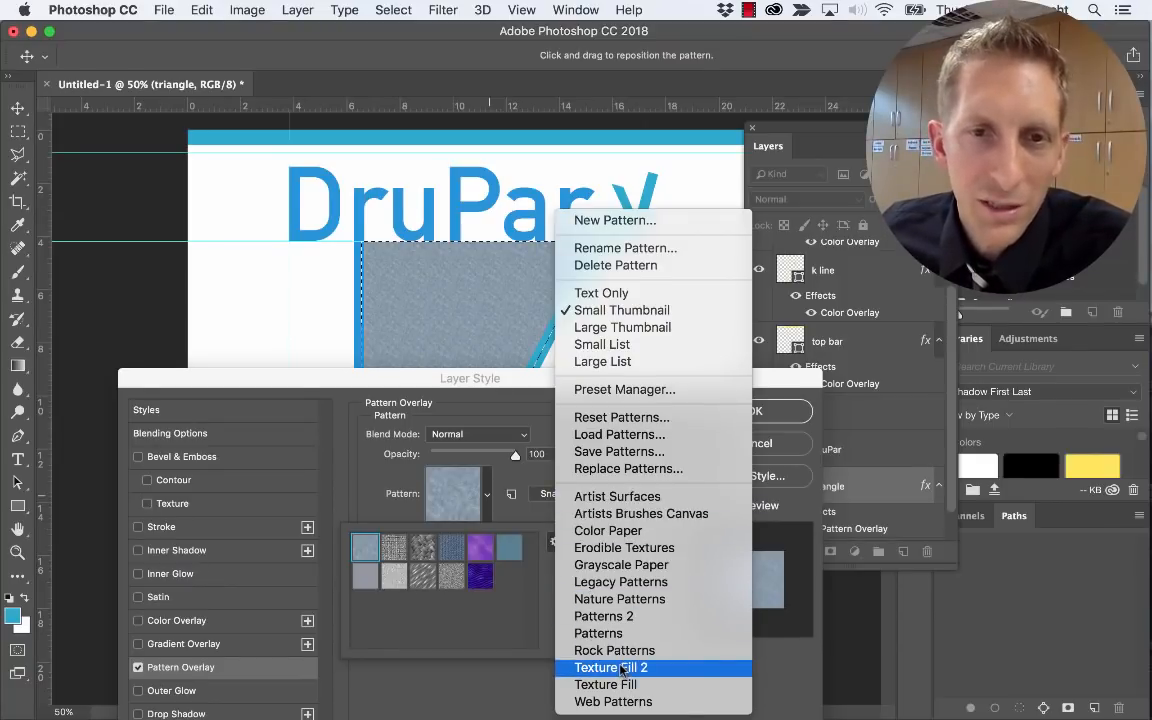
{"action": "key", "text": "Escape"}
{"action": "left_click", "coordinate": [451, 548]}
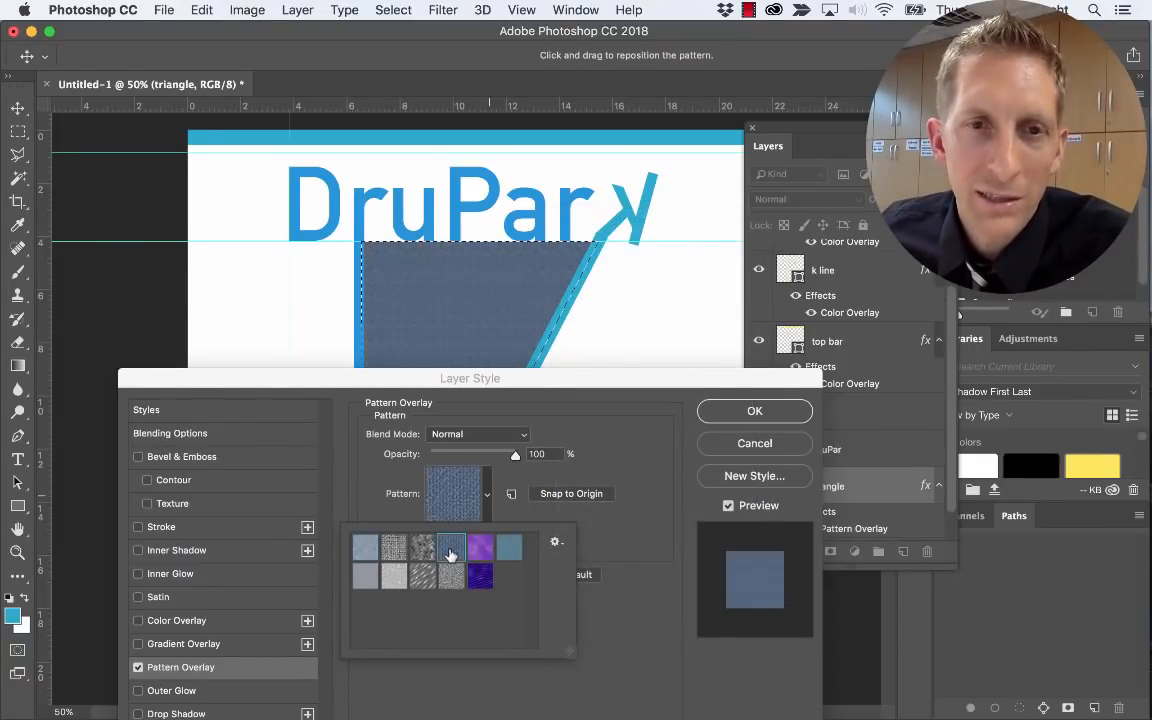
{"action": "left_click", "coordinate": [366, 550]}
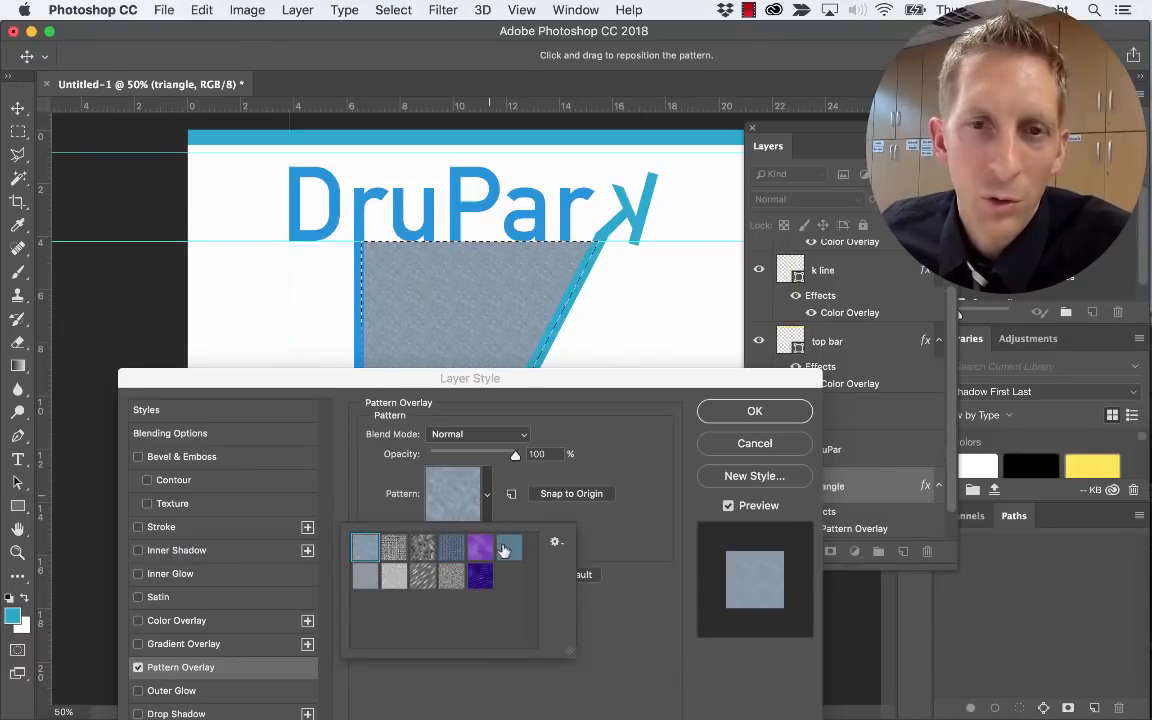
{"action": "left_click", "coordinate": [505, 549]}
{"action": "left_click", "coordinate": [366, 579]}
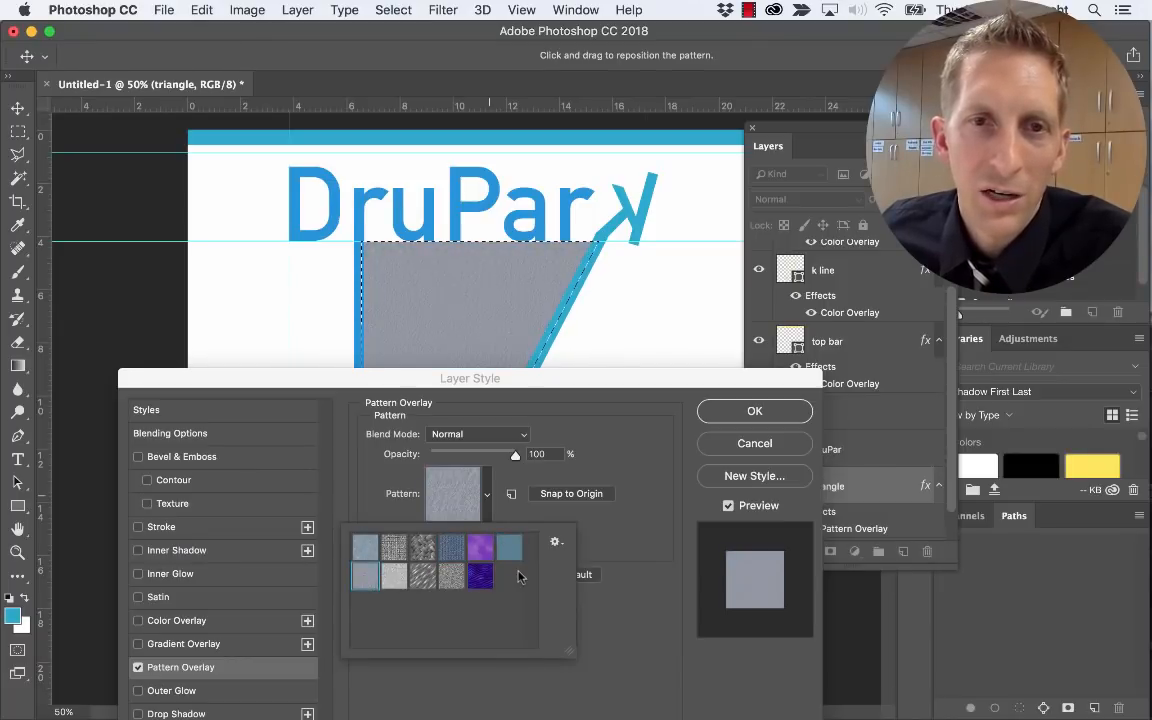
{"action": "left_click", "coordinate": [510, 550]}
{"action": "left_click", "coordinate": [608, 542]}
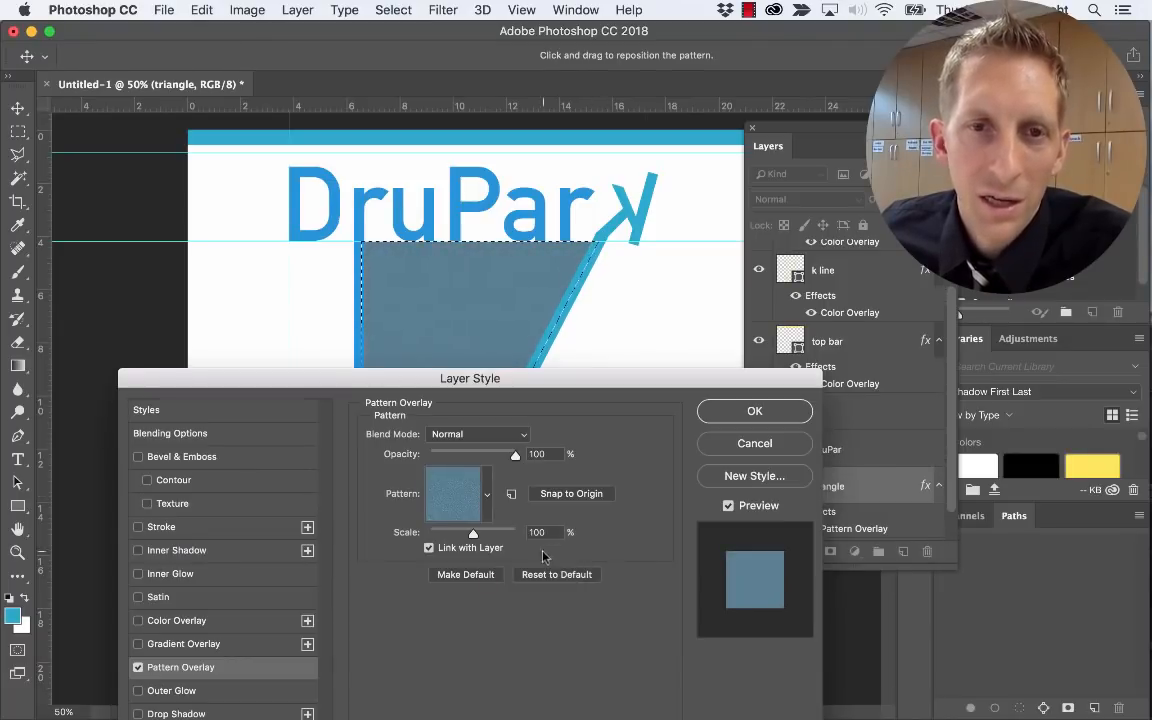
Set the pattern overlay to 536% scale and 79% opacity with Normal blend mode
{"action": "left_click_drag", "start_coordinate": [473, 535], "coordinate": [434, 530]}
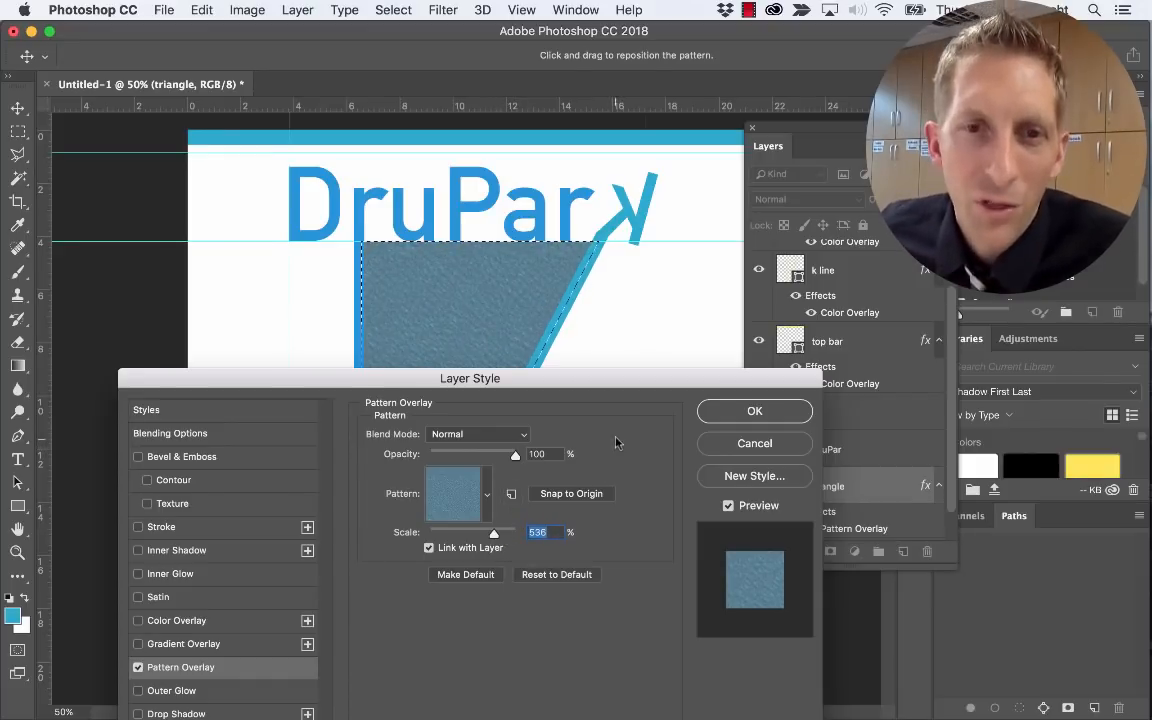
{"action": "left_click_drag", "start_coordinate": [514, 456], "coordinate": [497, 457]}
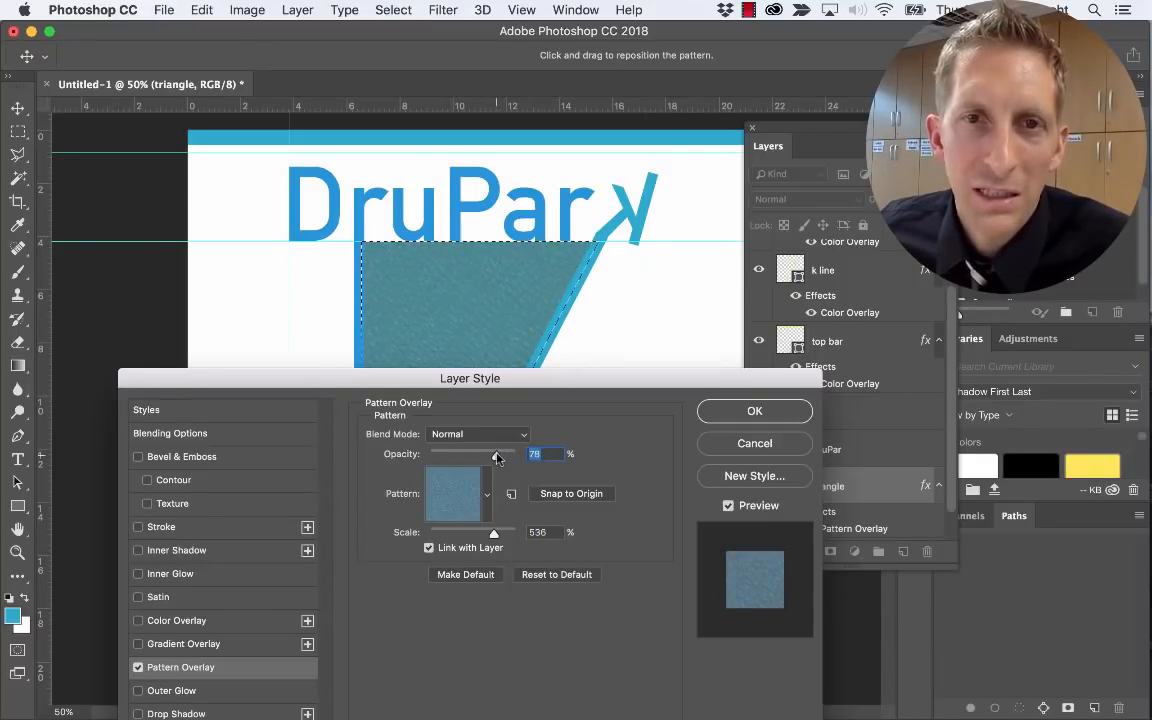
{"action": "left_click", "coordinate": [480, 434]}
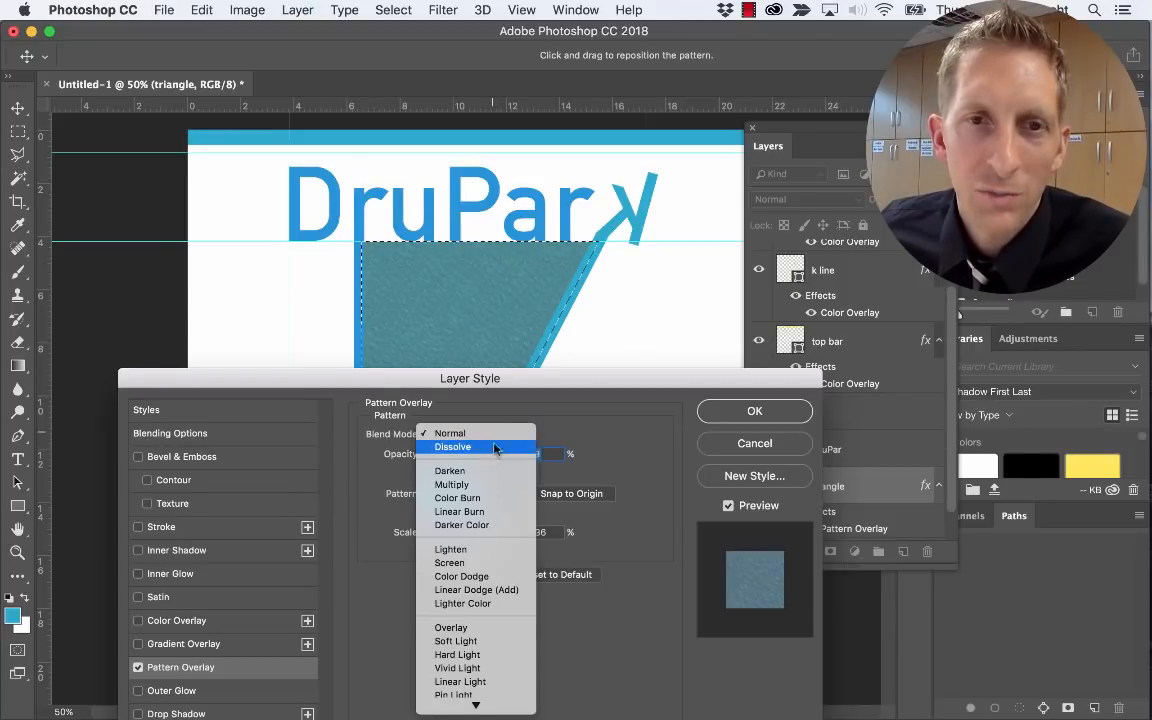
{"action": "left_click", "coordinate": [475, 433]}
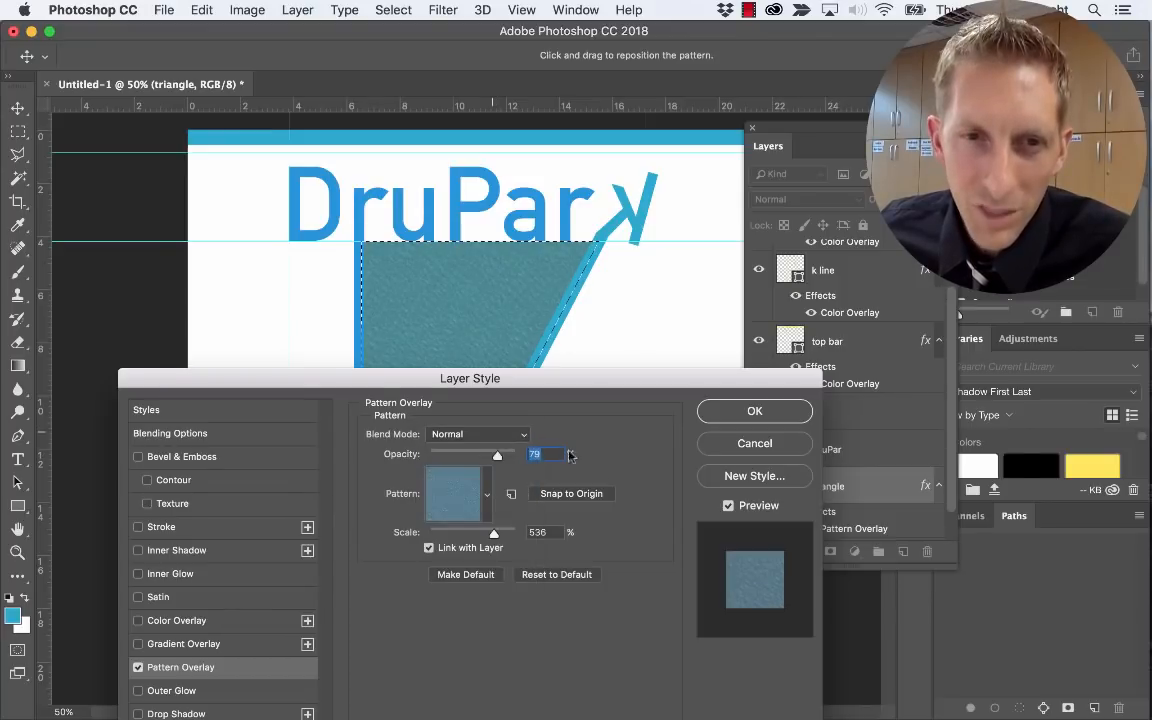
{"action": "key", "text": "Return"}
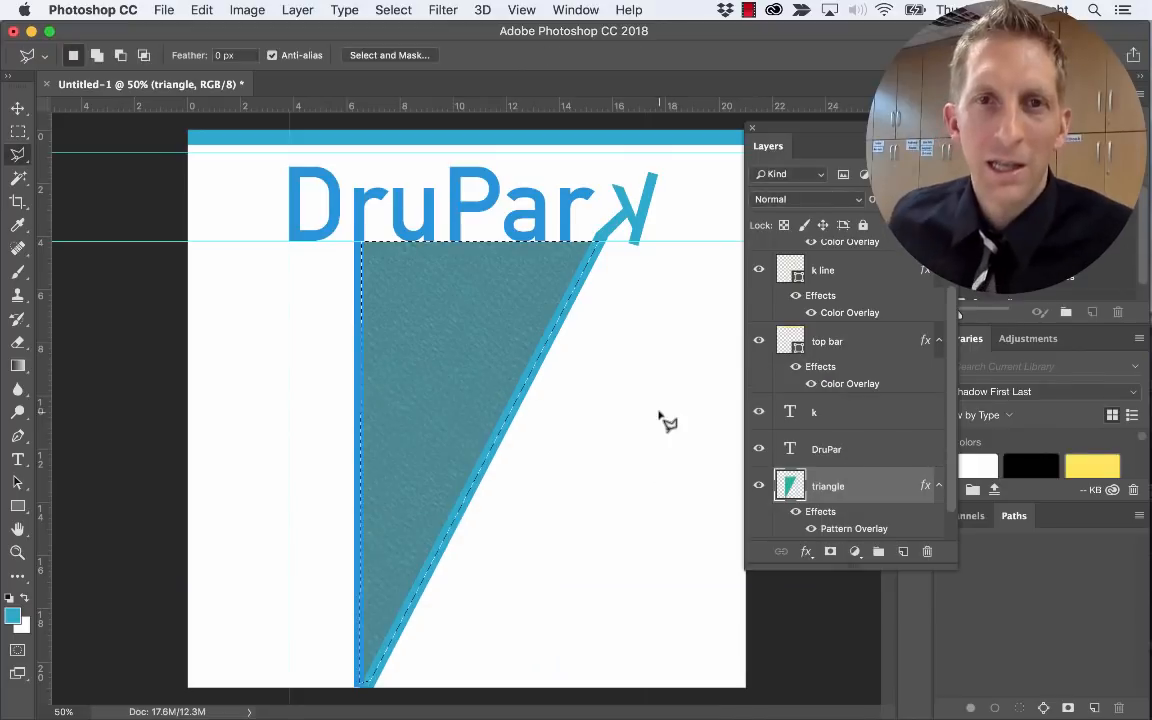
Clear the selection, then restore the triangle selection with Reselect and open the Select menu
{"action": "key", "text": "super+d"}
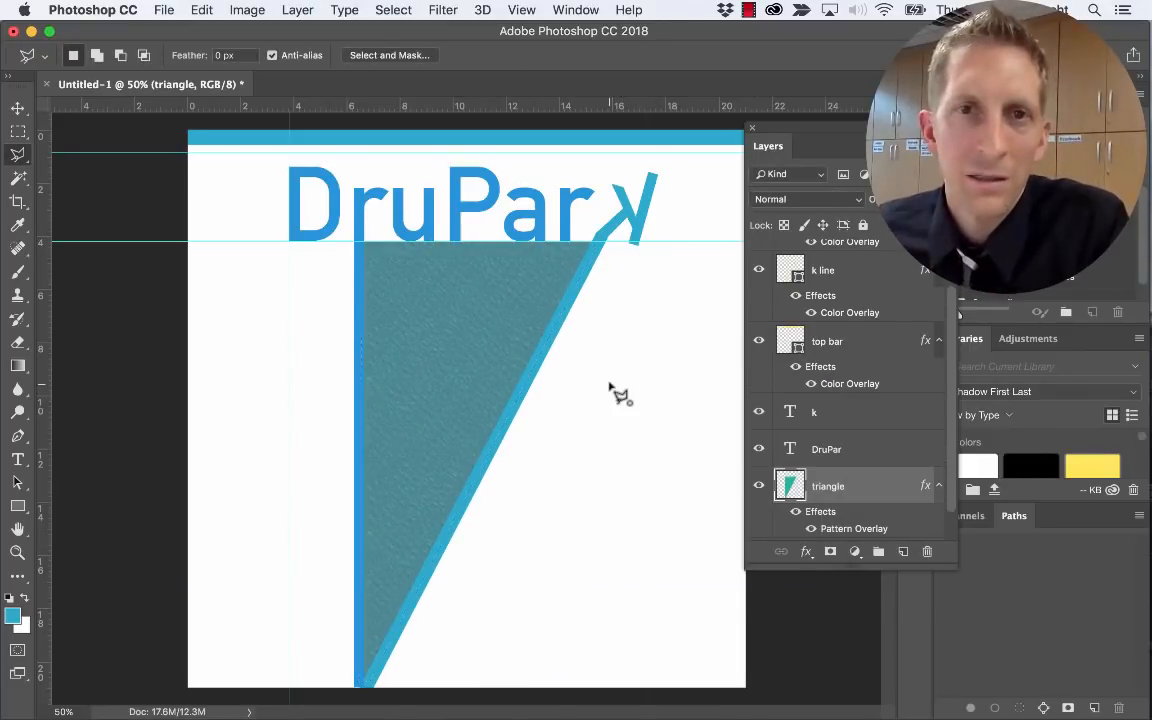
{"action": "left_click", "coordinate": [610, 384]}
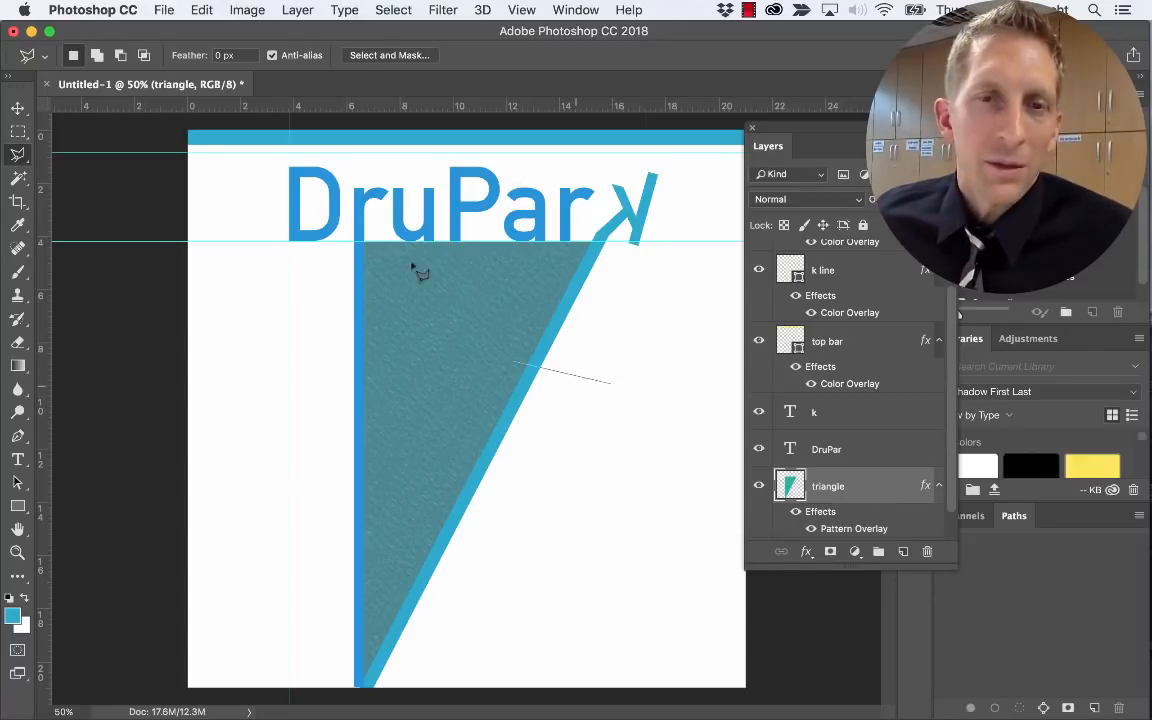
{"action": "key", "text": "Escape"}
{"action": "key", "text": "super+shift+d"}
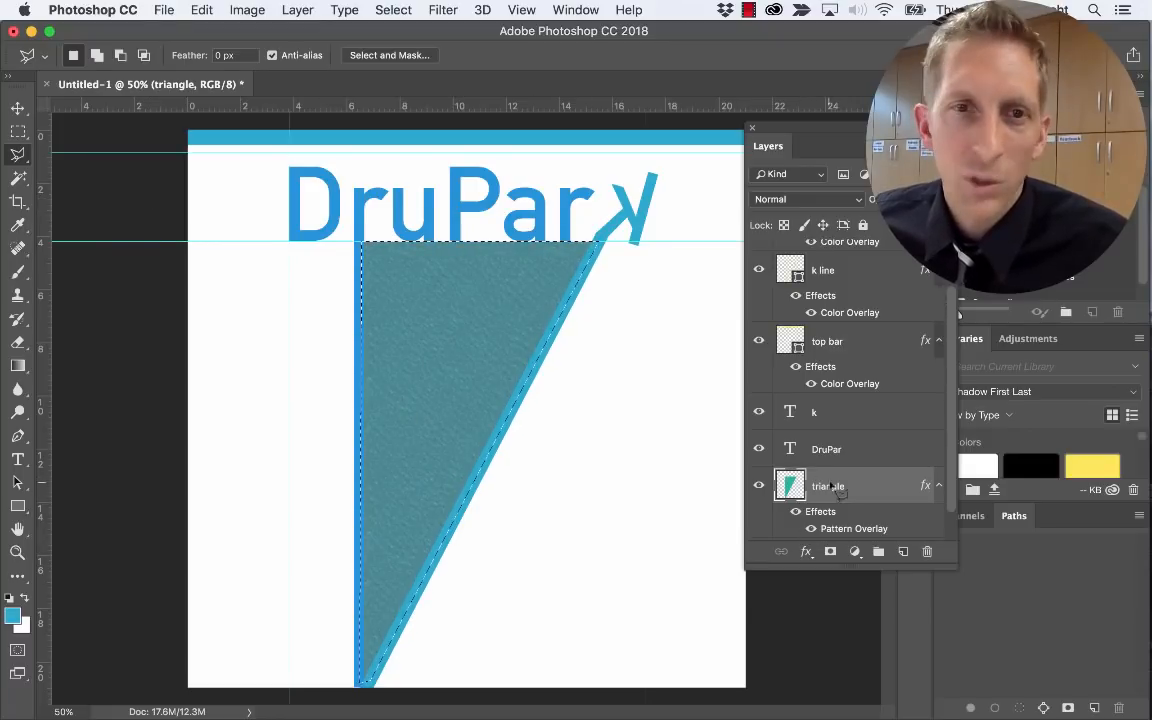
{"action": "left_click", "coordinate": [392, 10]}
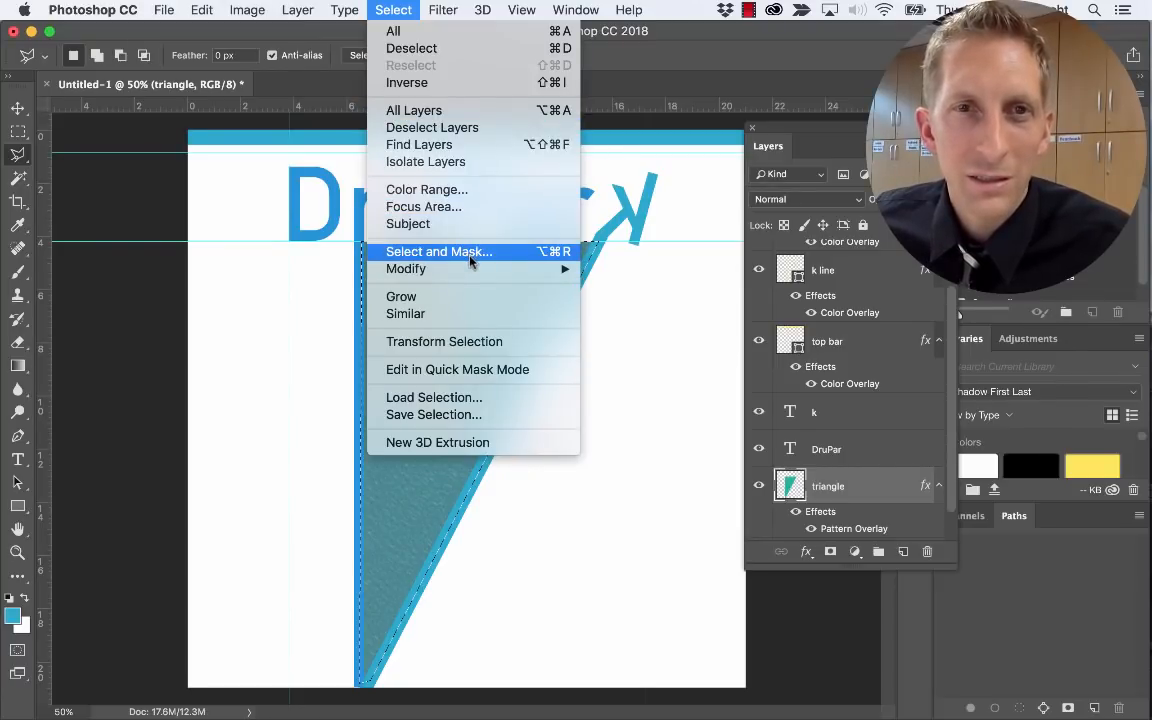
Save the triangle selection as a channel named 'triangle' and deselect
{"action": "left_click", "coordinate": [465, 414]}
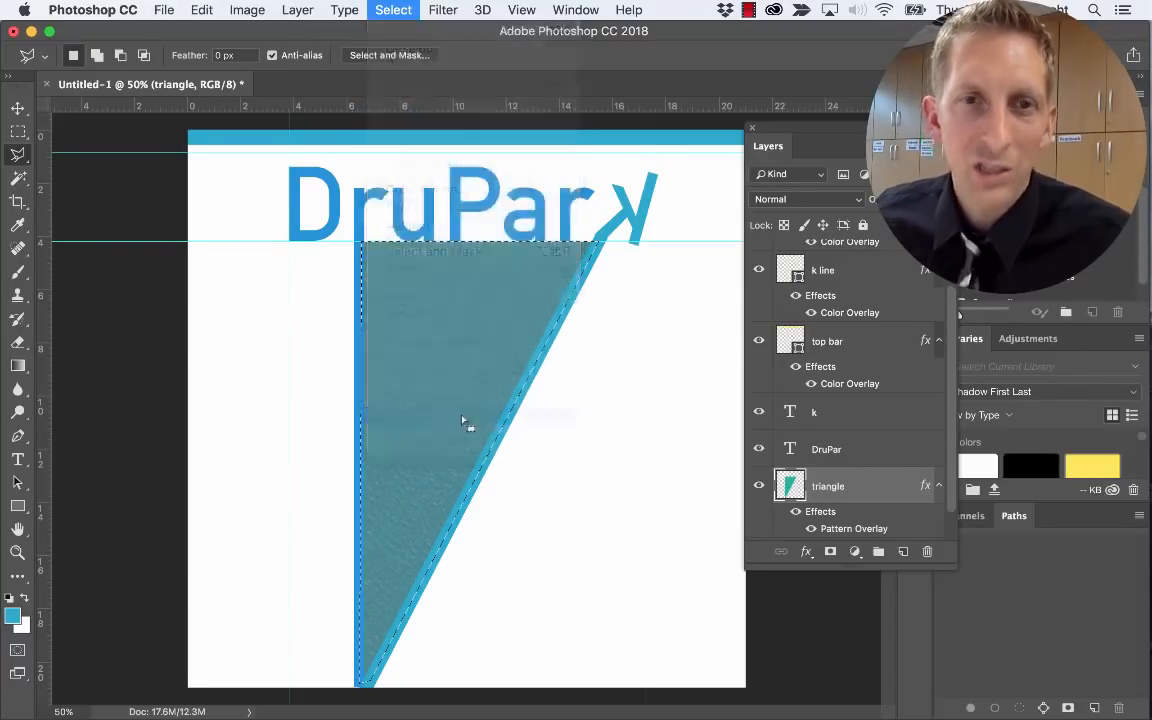
{"action": "type", "text": "tri"}
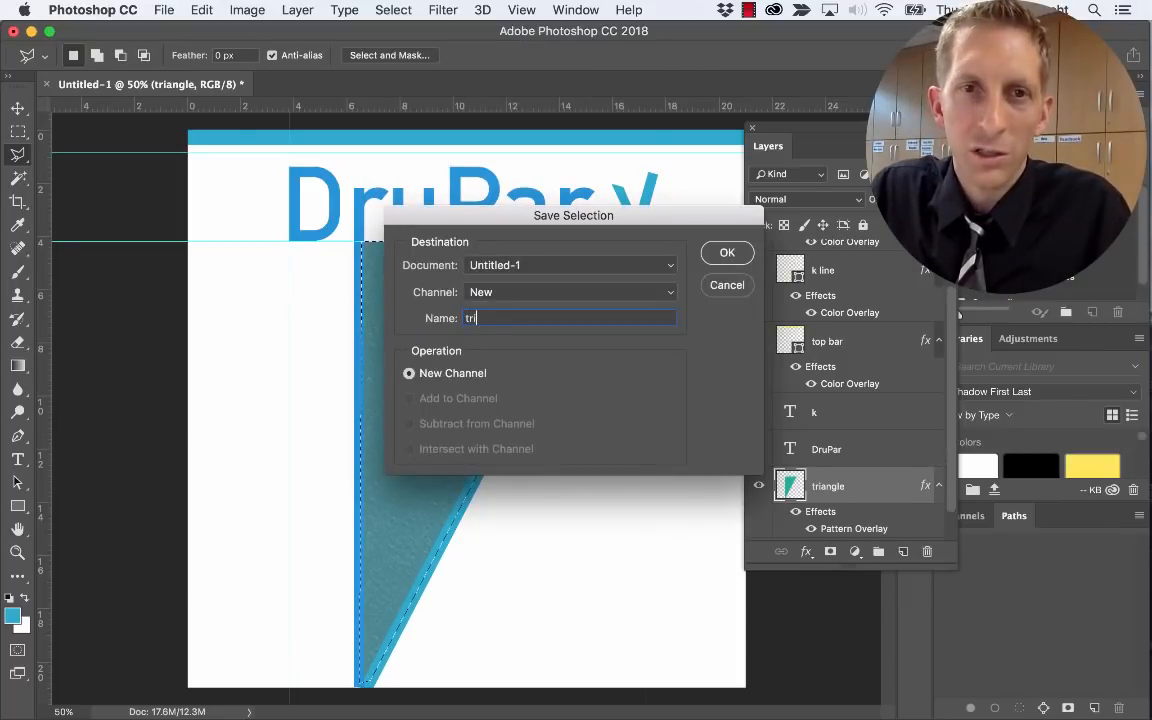
{"action": "type", "text": "angle"}
{"action": "key", "text": "Return"}
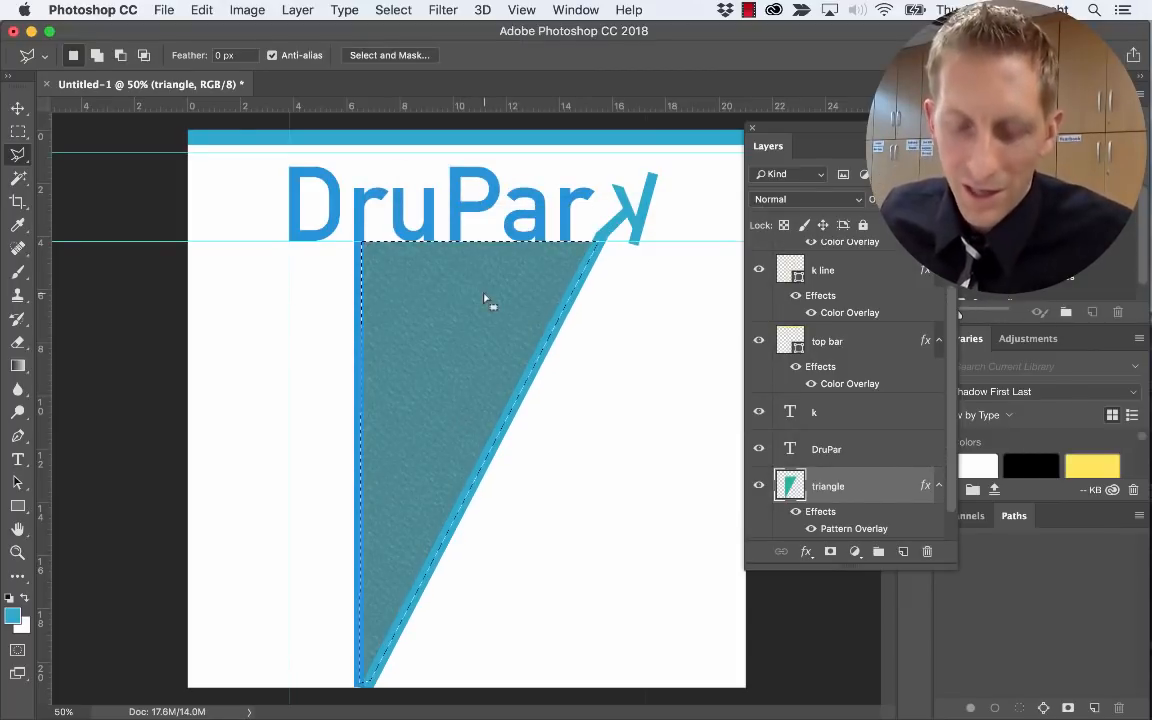
{"action": "key", "text": "super+d"}
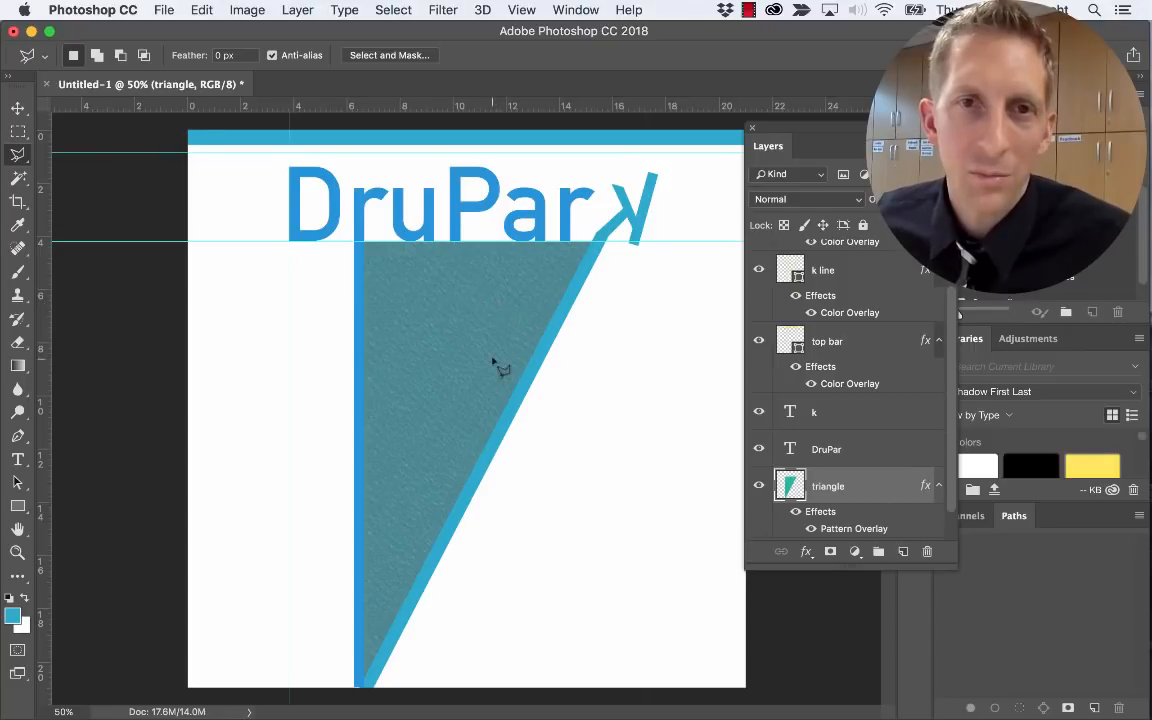
{"action": "key", "text": "v"}
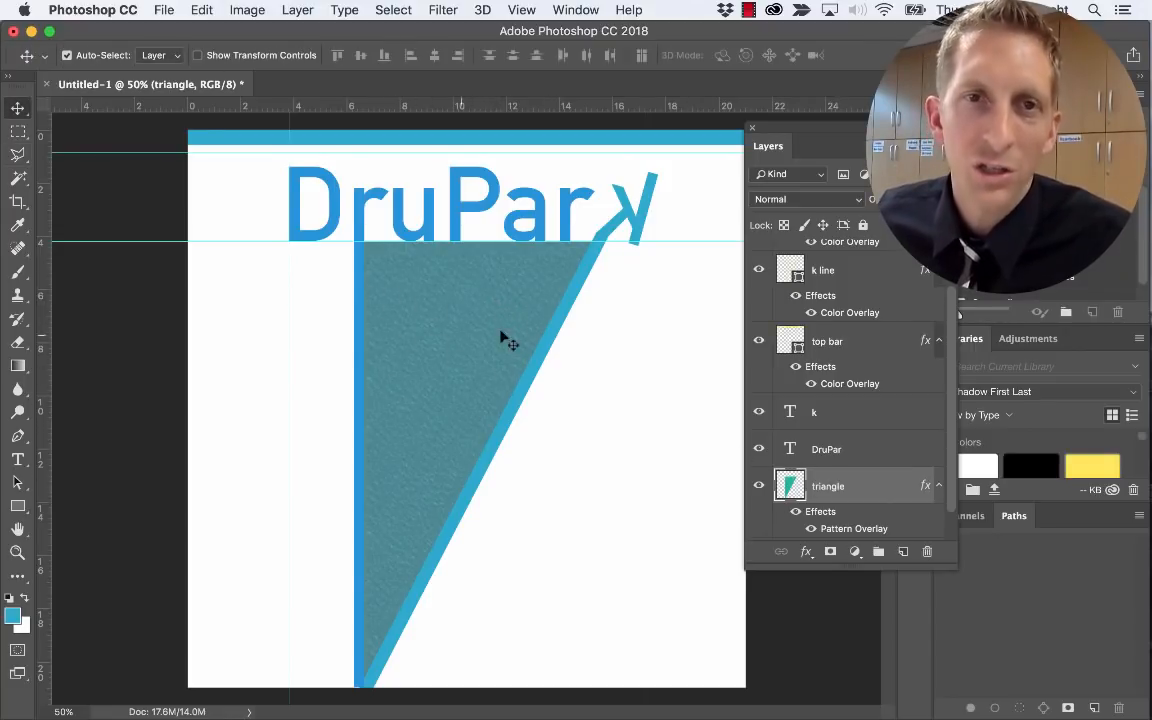
Reload the 'triangle' channel as a selection to verify it, then deselect
{"action": "left_click", "coordinate": [404, 9]}
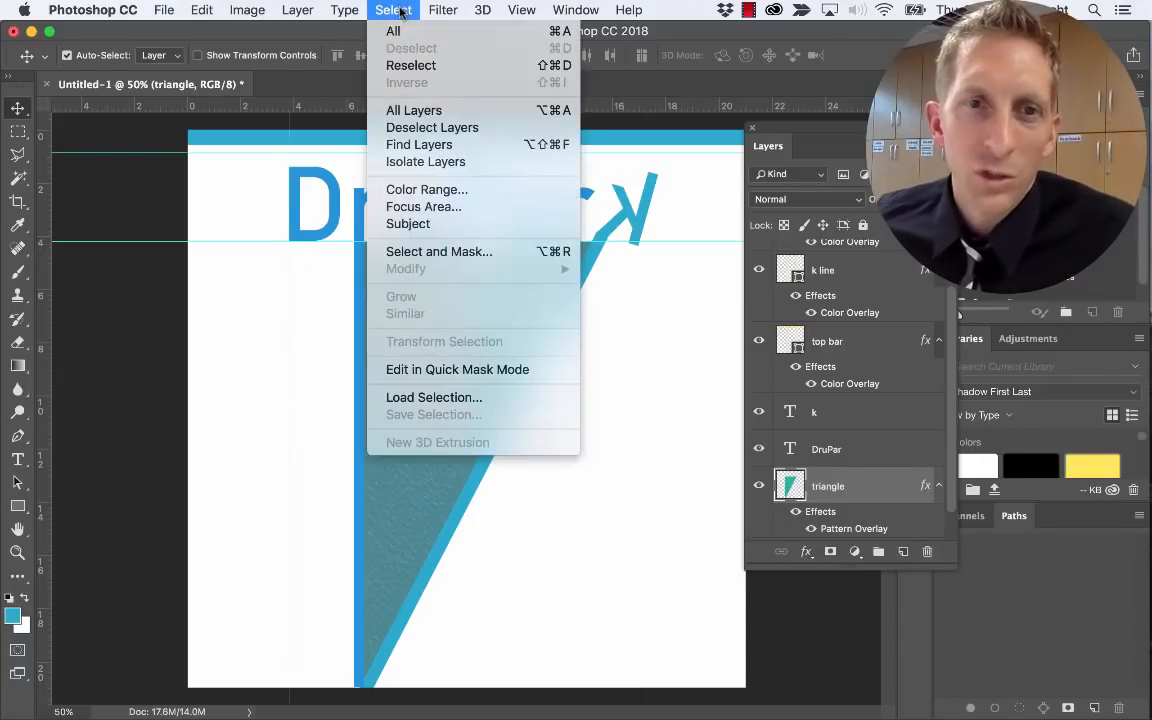
{"action": "left_click", "coordinate": [408, 398]}
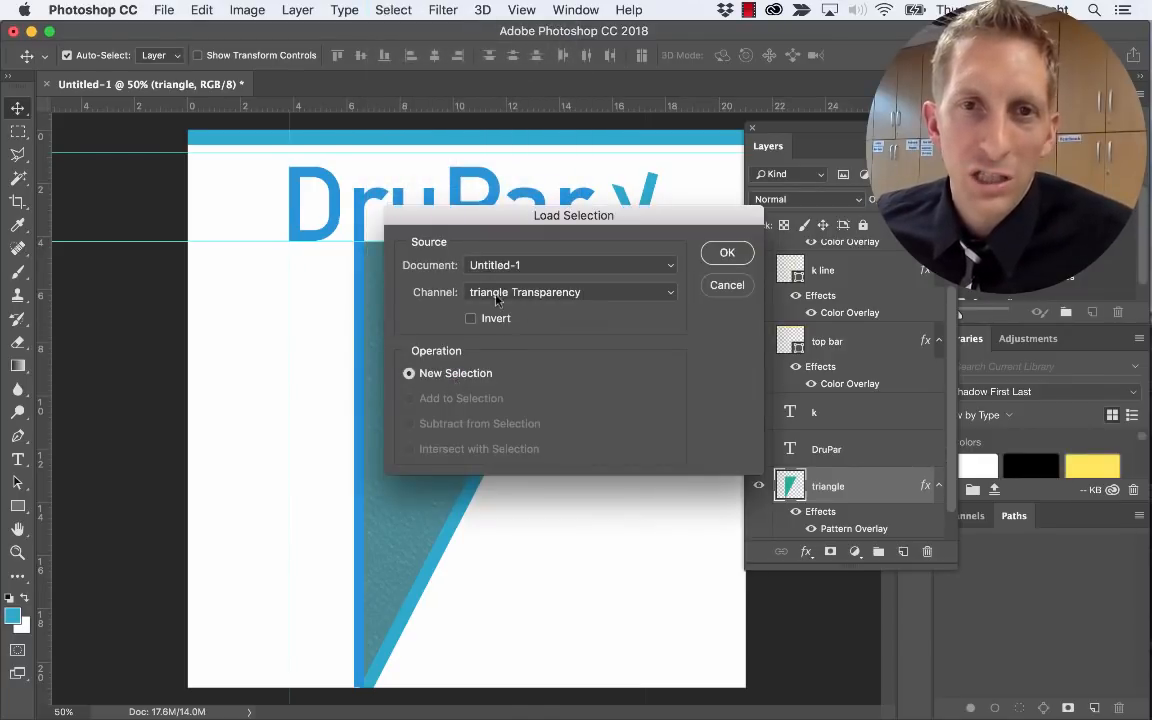
{"action": "left_click", "coordinate": [503, 300]}
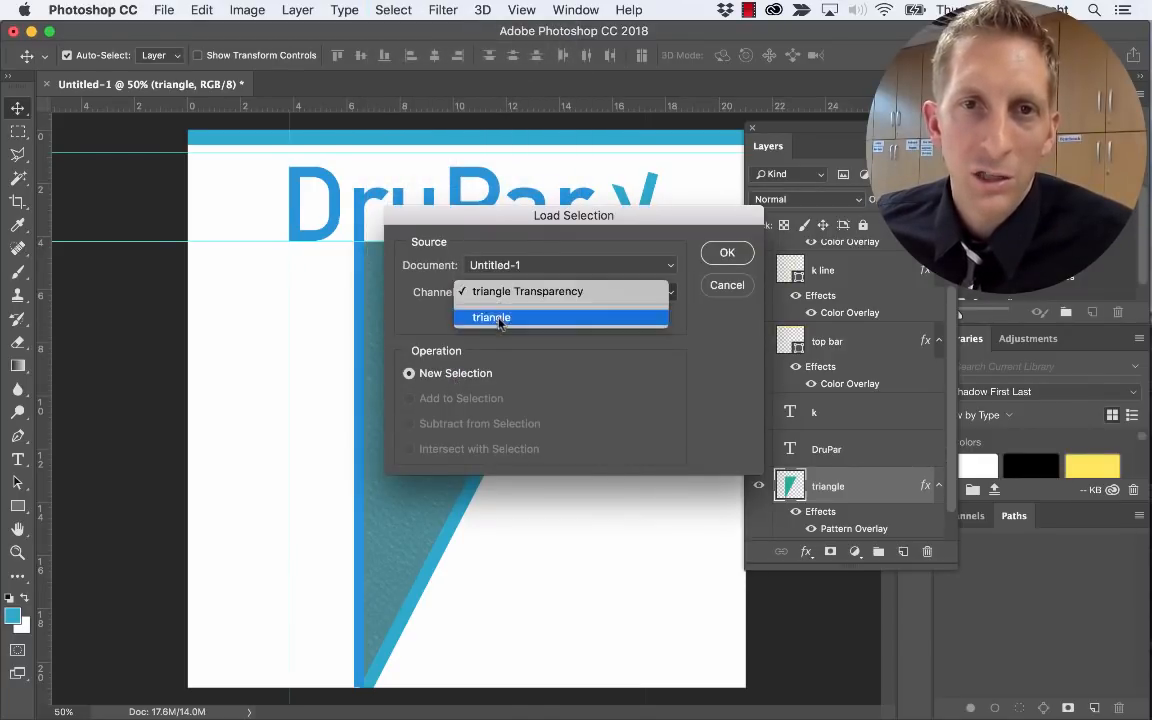
{"action": "left_click", "coordinate": [490, 316]}
{"action": "left_click", "coordinate": [727, 255]}
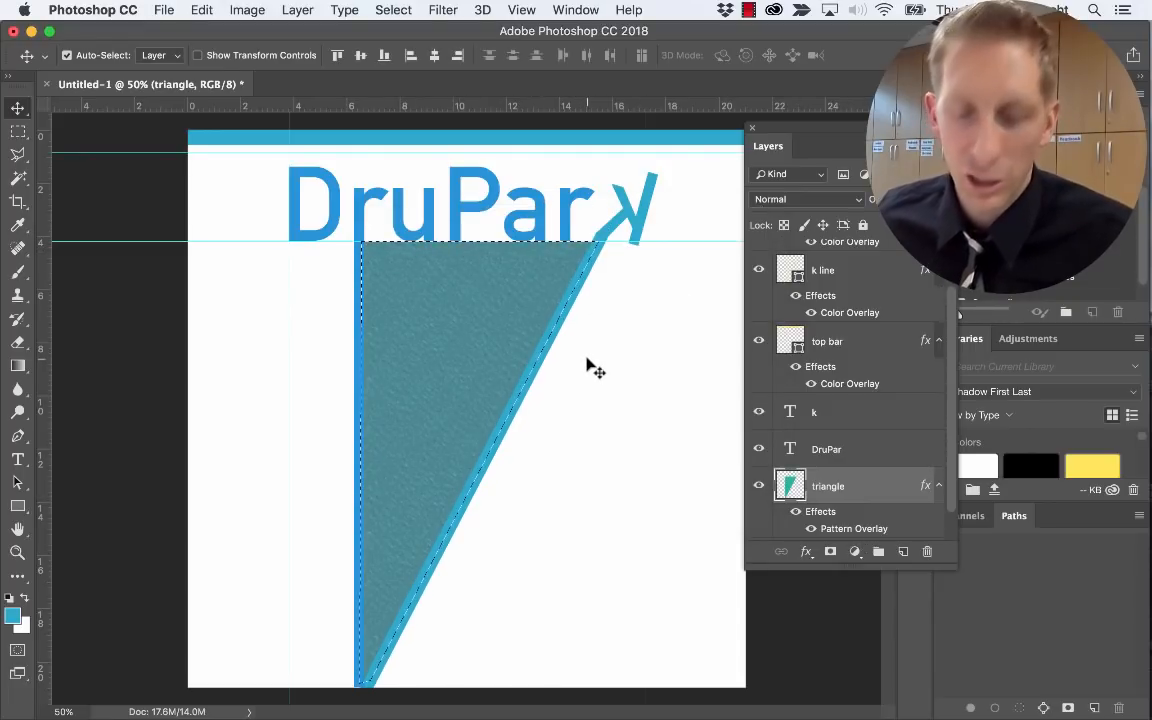
{"action": "key", "text": "super+d"}
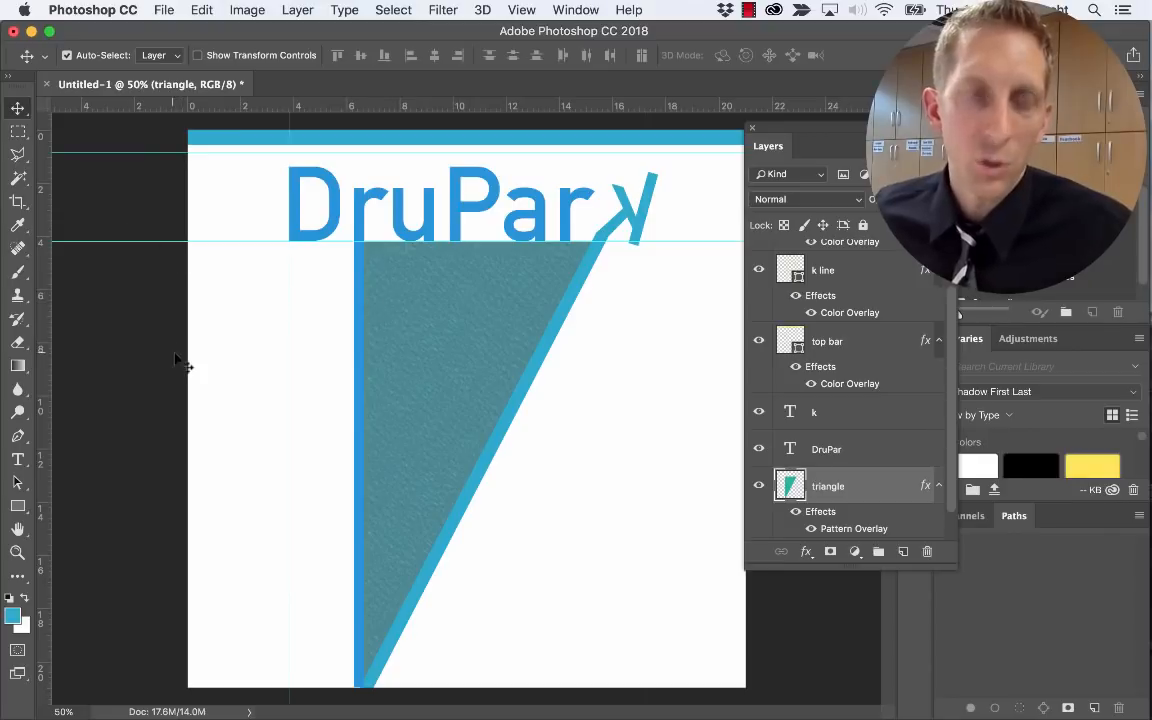
Type the author's name at mid-canvas height and set it in the Broken 15 font
{"action": "key", "text": "t"}
{"action": "left_click", "coordinate": [304, 440]}
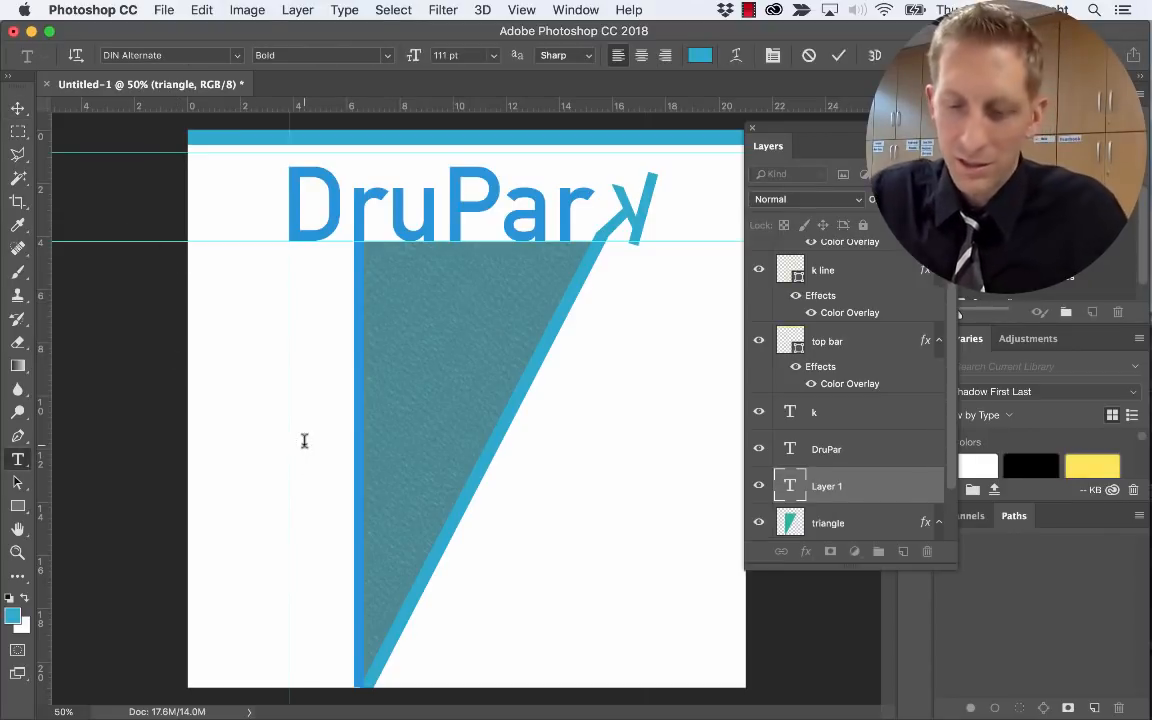
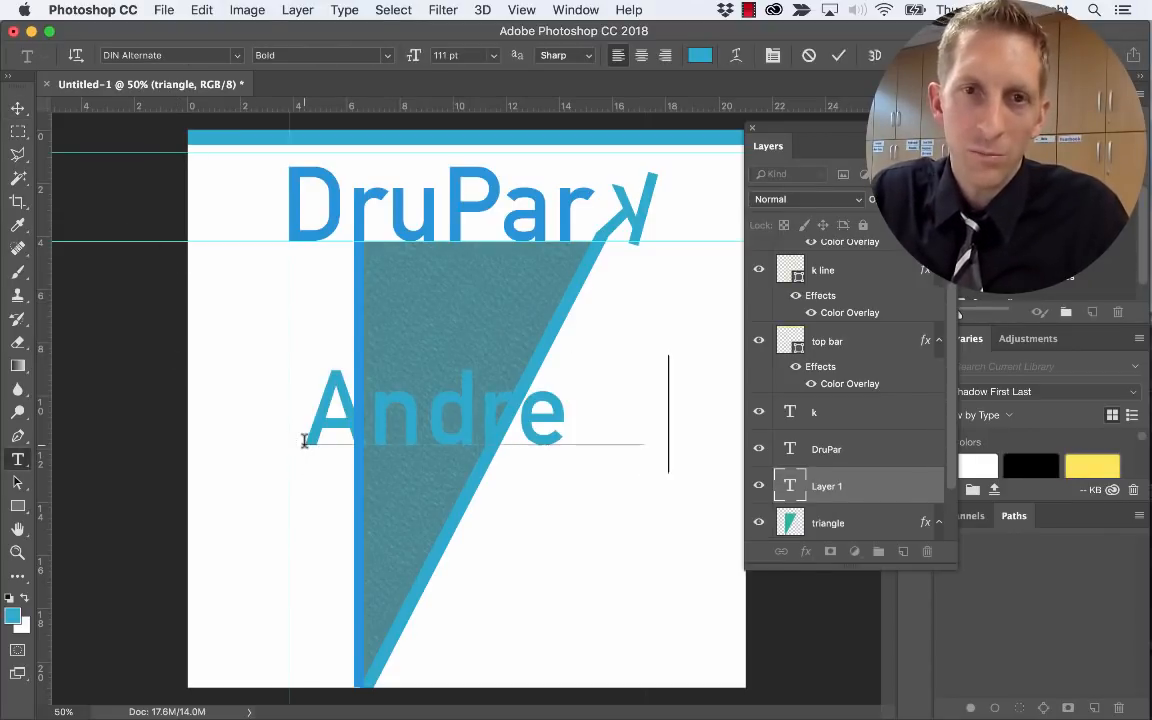
{"action": "key", "text": "super+a"}
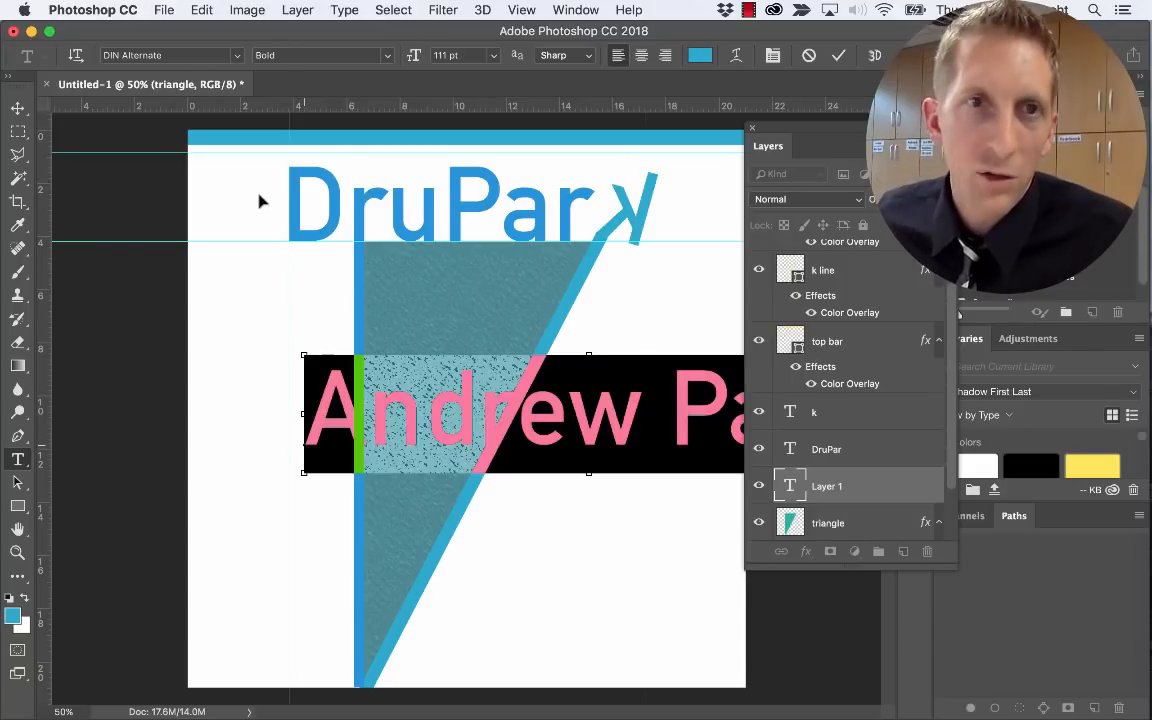
{"action": "left_click", "coordinate": [238, 56]}
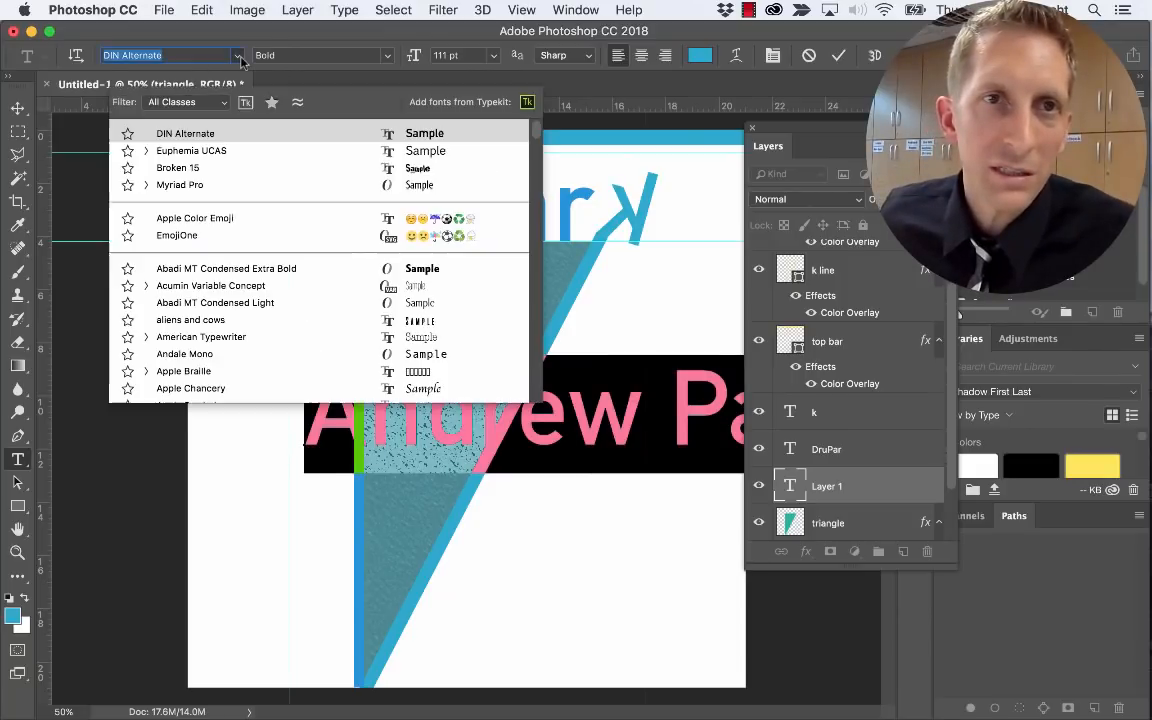
{"action": "left_click", "coordinate": [241, 170]}
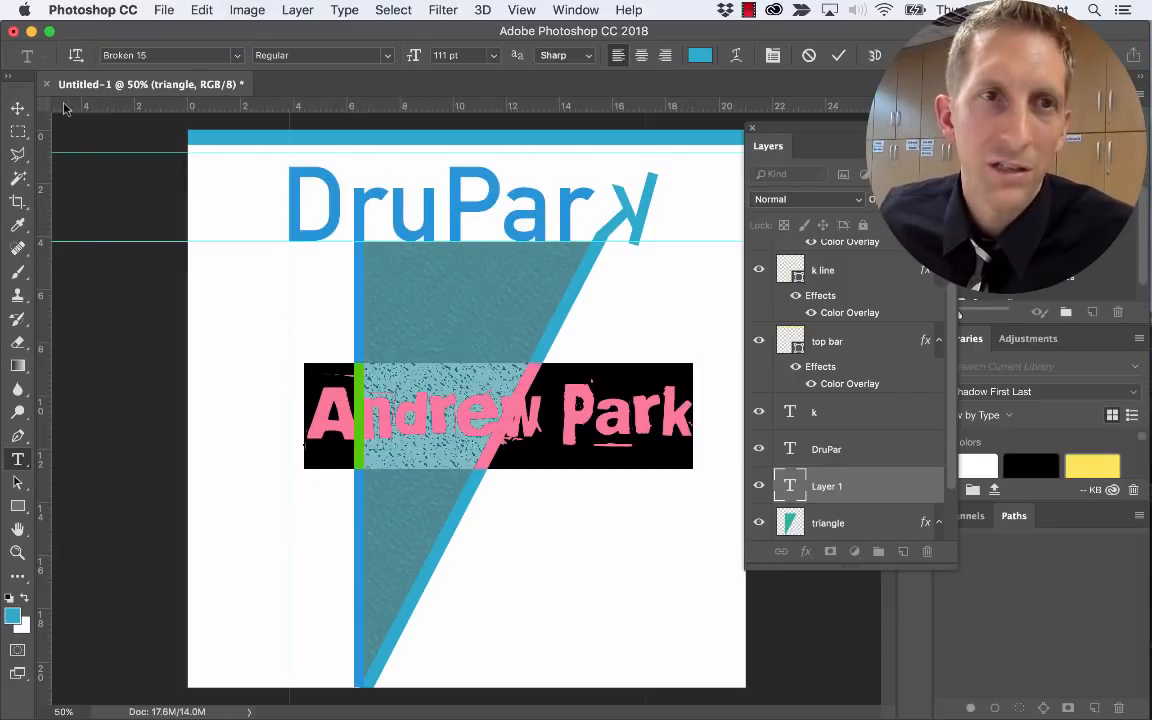
{"action": "left_click", "coordinate": [18, 107]}
{"action": "key", "text": "super+t"}
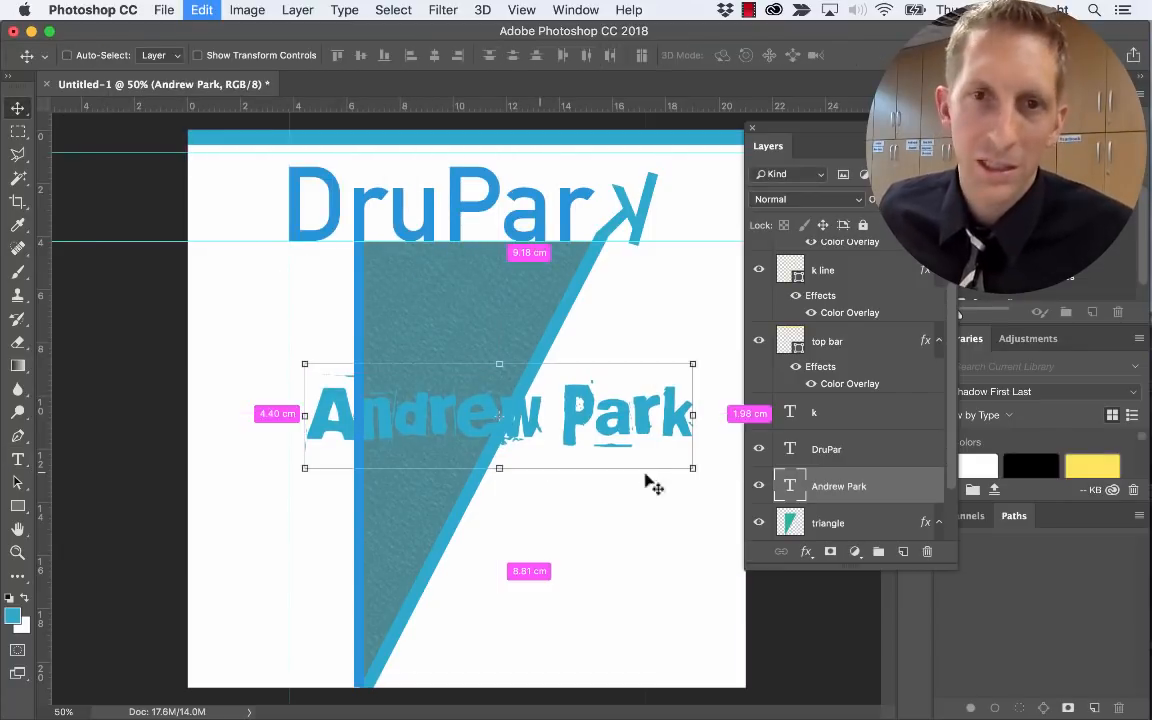
Rotate, shrink and position the name text diagonally along the triangle's slanted edge
{"action": "left_click_drag", "start_coordinate": [699, 482], "coordinate": [597, 325]}
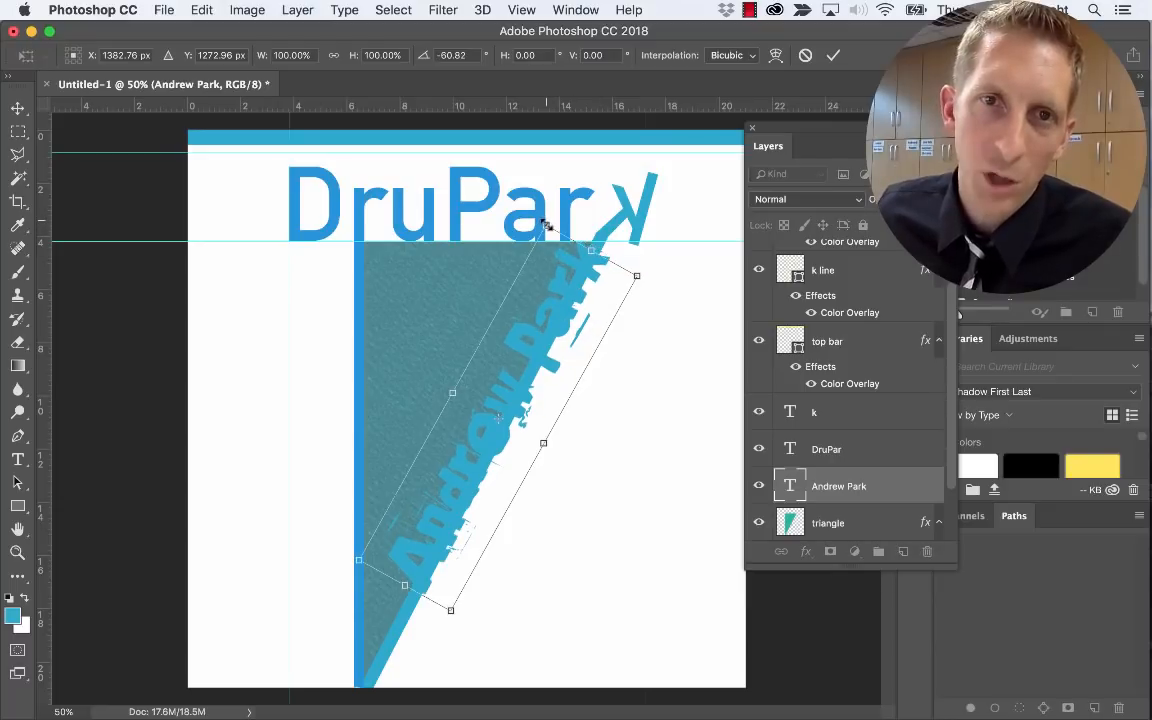
{"action": "left_click_drag", "start_coordinate": [548, 222], "coordinate": [522, 389]}
{"action": "left_click_drag", "start_coordinate": [478, 510], "coordinate": [447, 496]}
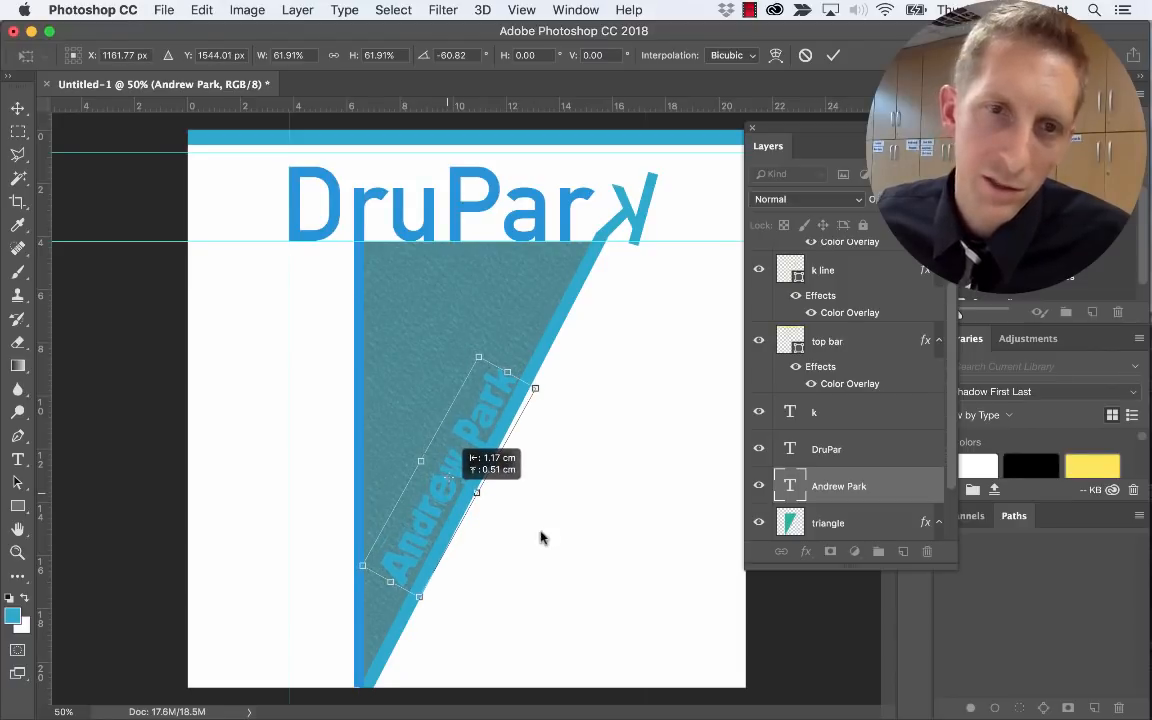
{"action": "key", "text": "Return"}
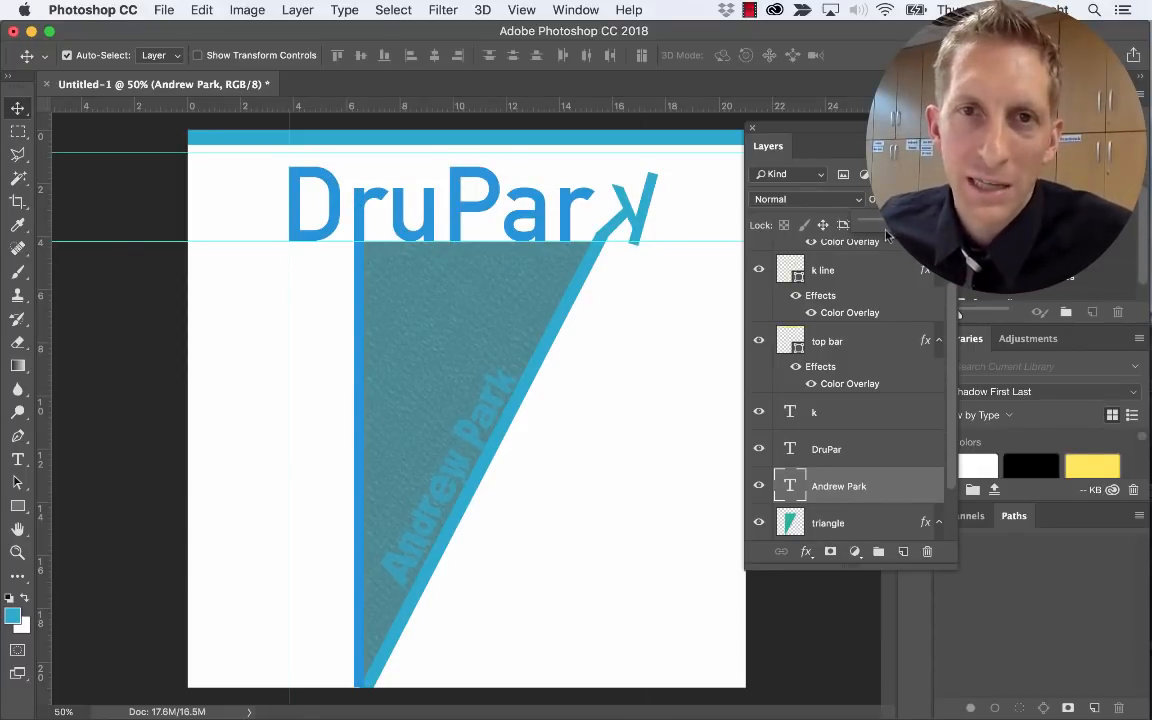
{"action": "left_click", "coordinate": [597, 425]}
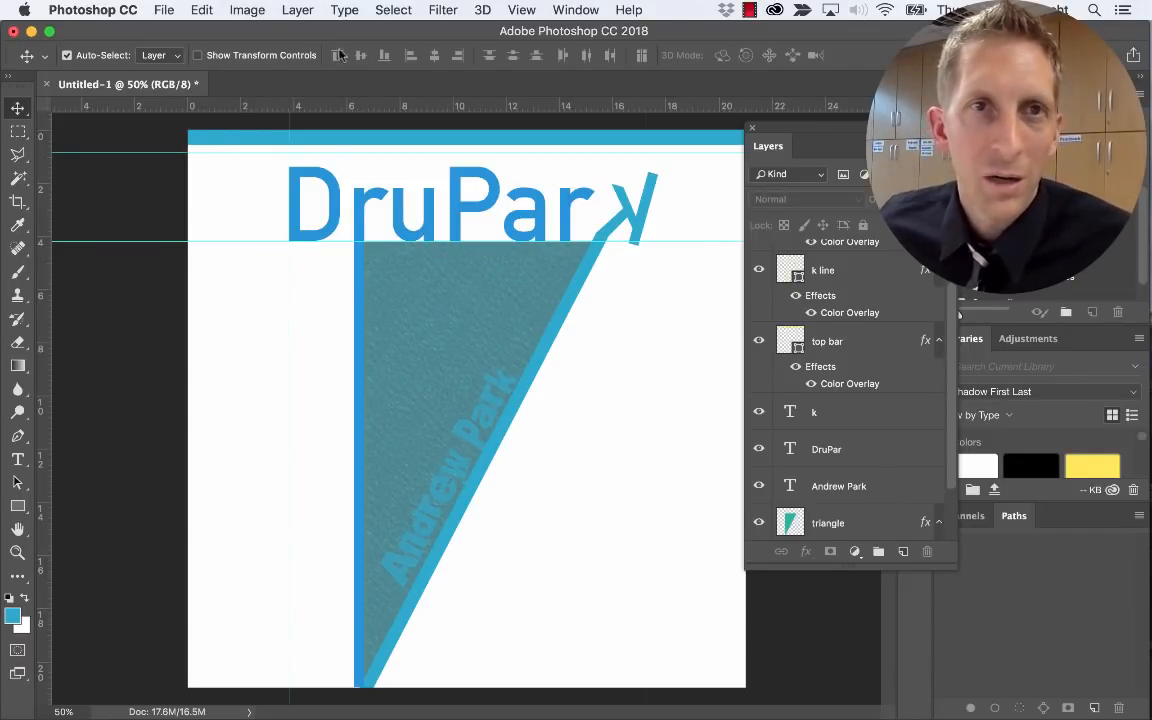
{"action": "key", "text": "b"}
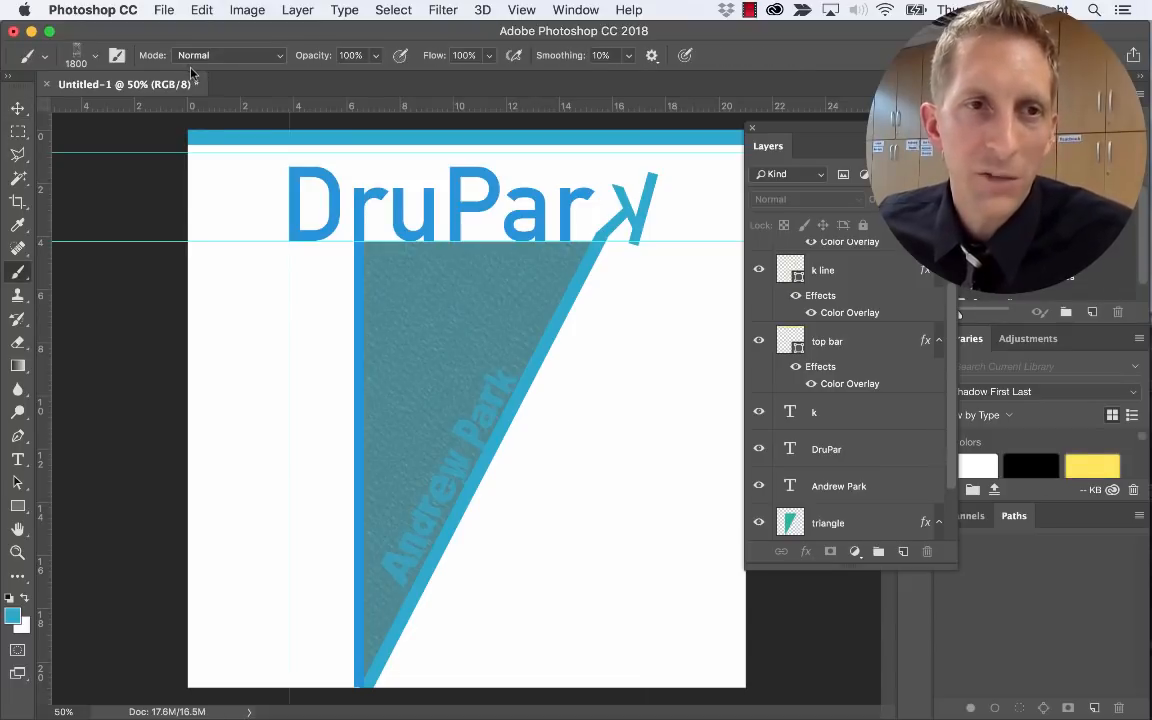
Float the Brush Settings and Brushes panels together over the canvas
{"action": "left_click", "coordinate": [20, 273]}
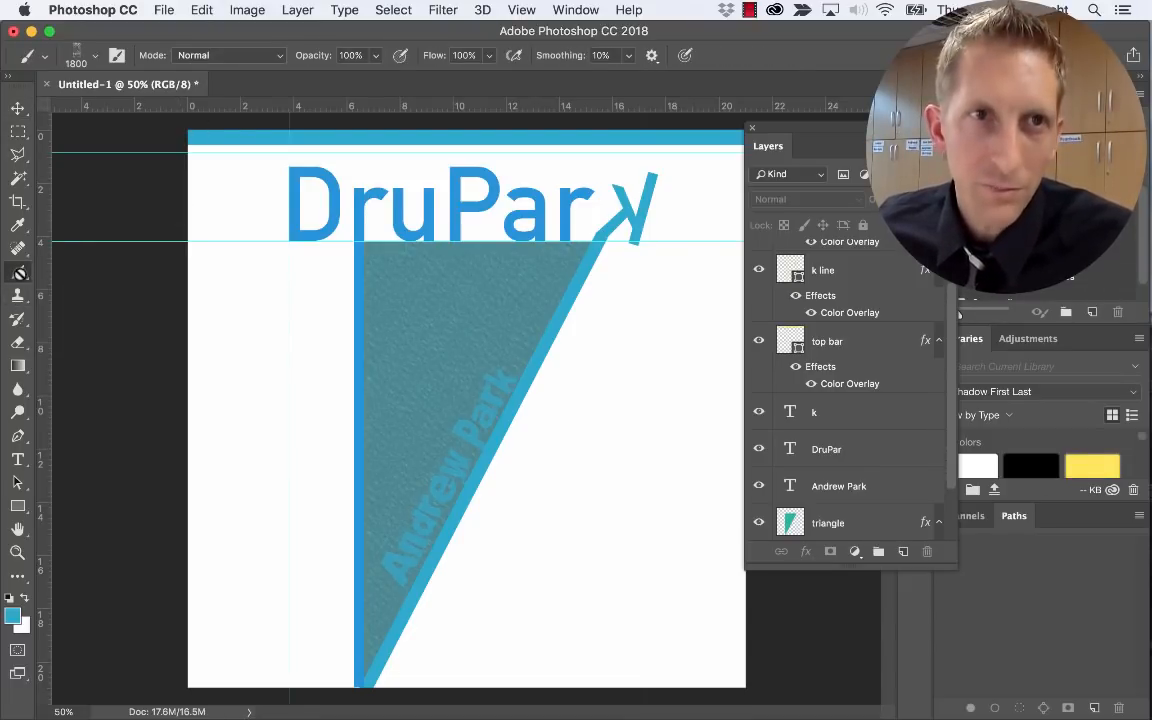
{"action": "left_click", "coordinate": [116, 57]}
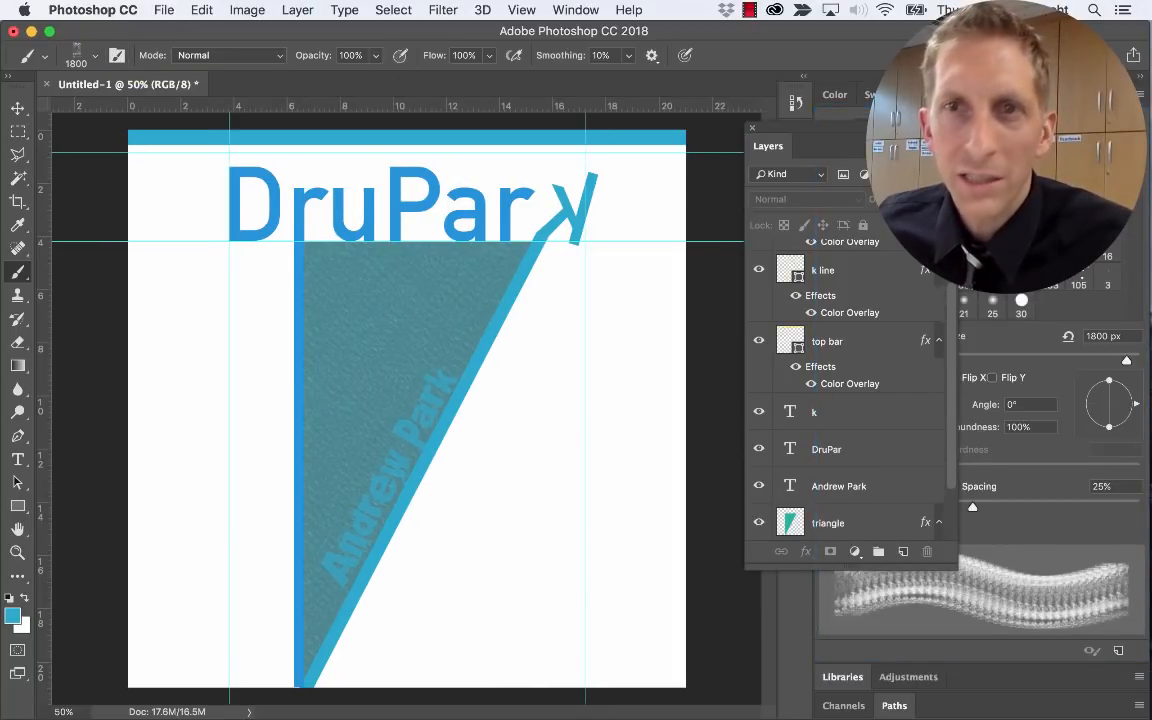
{"action": "left_click", "coordinate": [94, 58]}
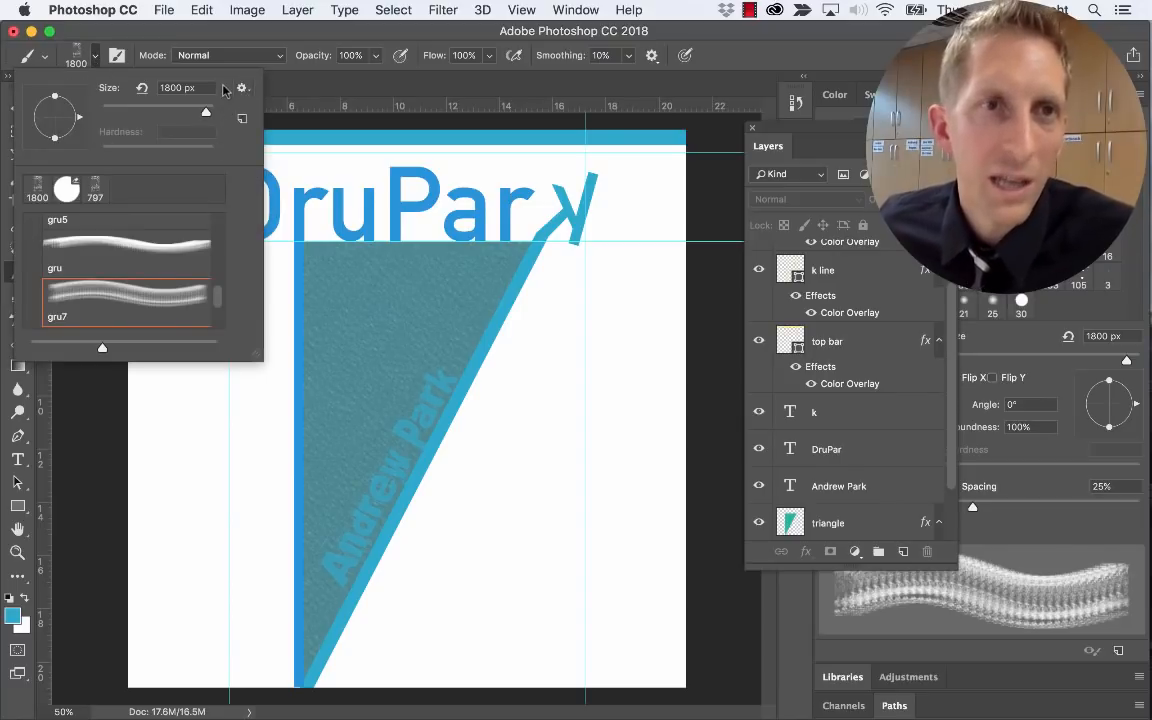
{"action": "left_click", "coordinate": [114, 55]}
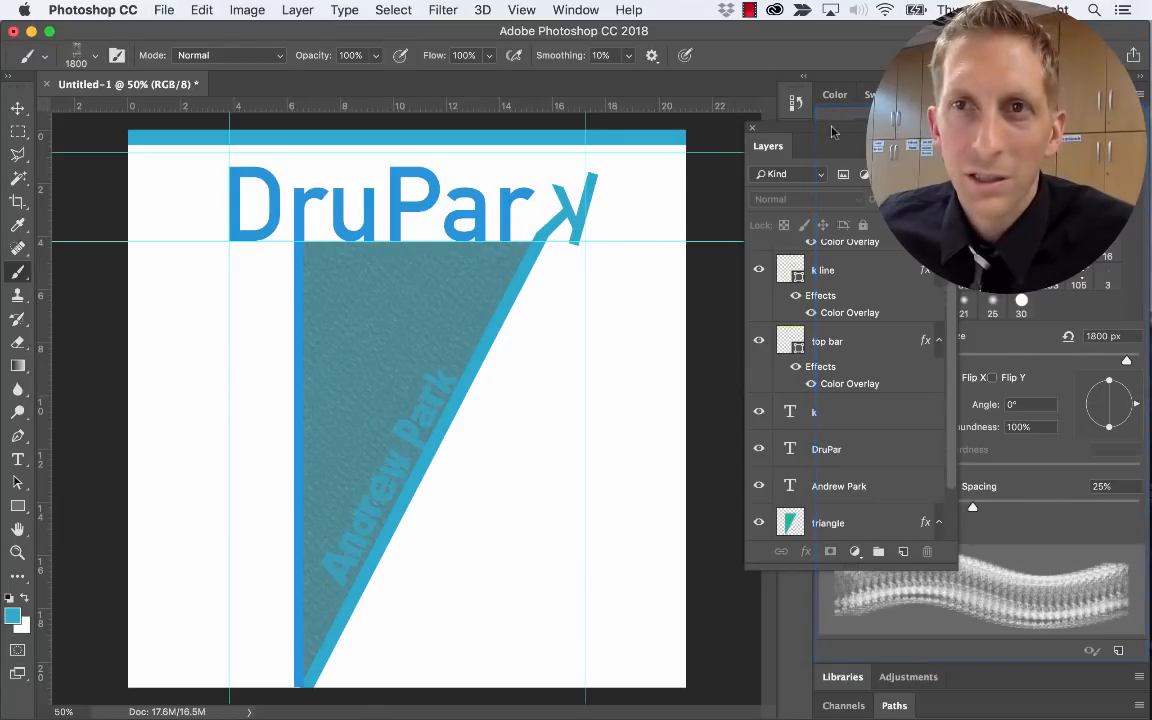
{"action": "mouse_move", "coordinate": [833, 131]}
{"action": "left_mouse_down"}
{"action": "mouse_move", "coordinate": [463, 200]}
{"action": "mouse_move", "coordinate": [168, 205]}
{"action": "mouse_move", "coordinate": [106, 275]}
{"action": "left_mouse_up"}
{"action": "left_click", "coordinate": [129, 304]}
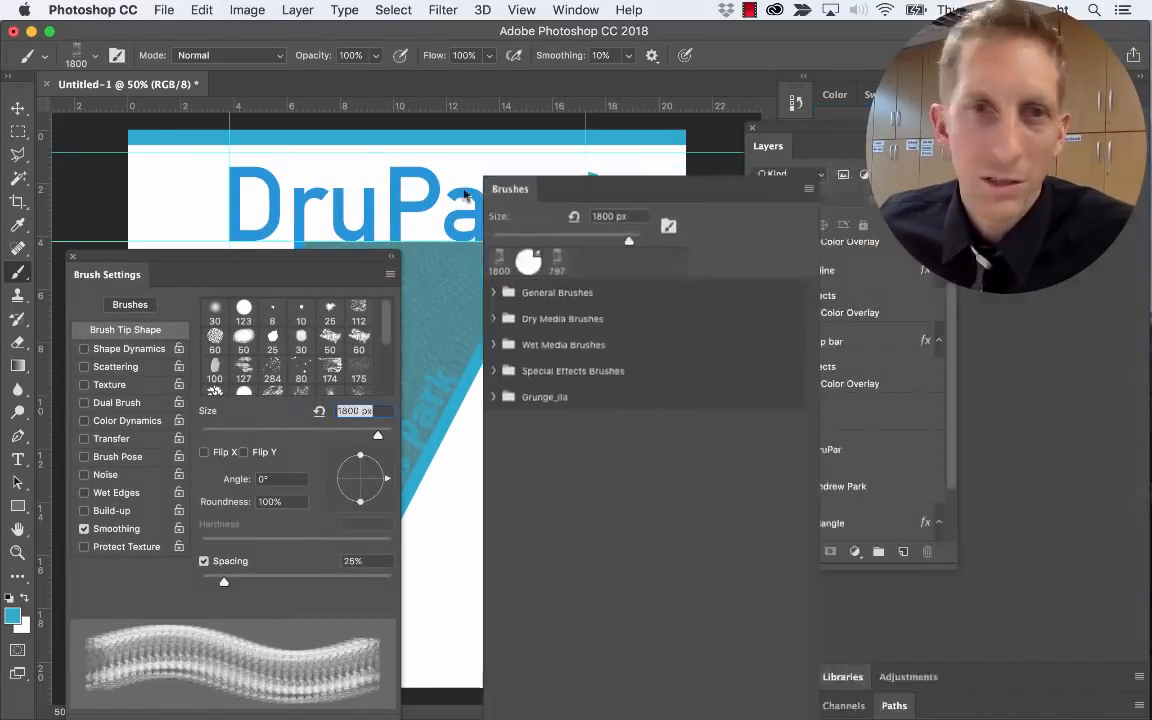
{"action": "mouse_move", "coordinate": [506, 188]}
{"action": "left_mouse_down"}
{"action": "mouse_move", "coordinate": [164, 213]}
{"action": "mouse_move", "coordinate": [230, 252]}
{"action": "mouse_move", "coordinate": [160, 278]}
{"action": "mouse_move", "coordinate": [189, 288]}
{"action": "left_mouse_up"}
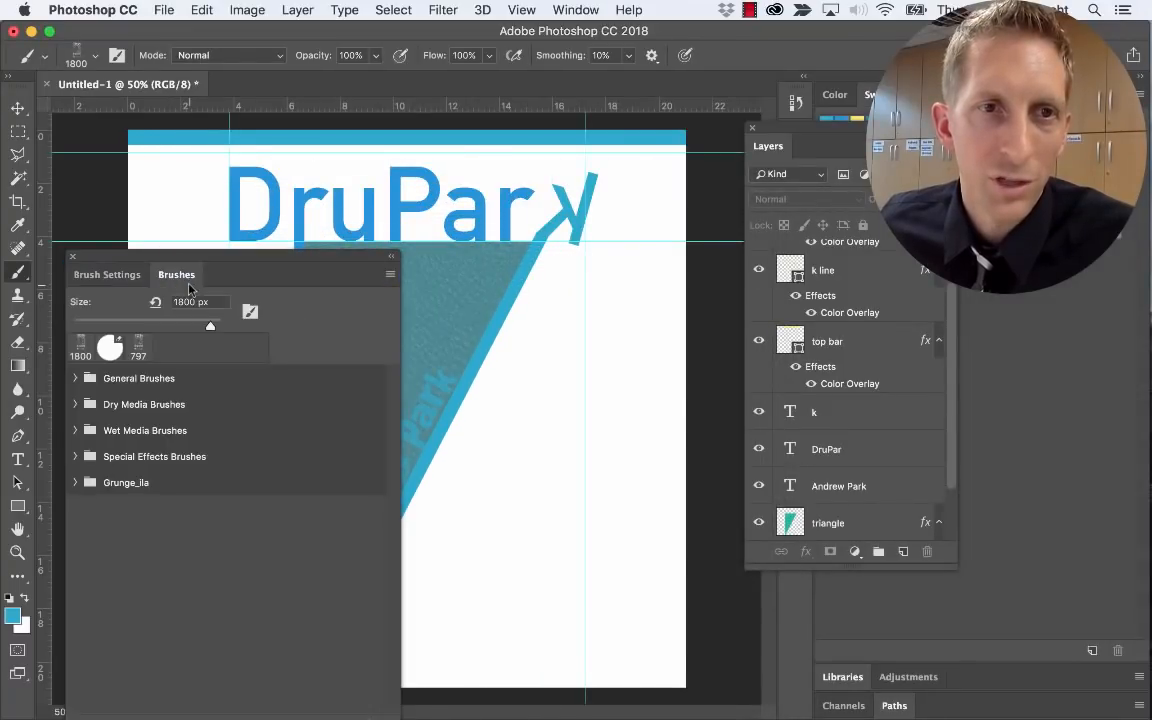
{"action": "left_click", "coordinate": [249, 314]}
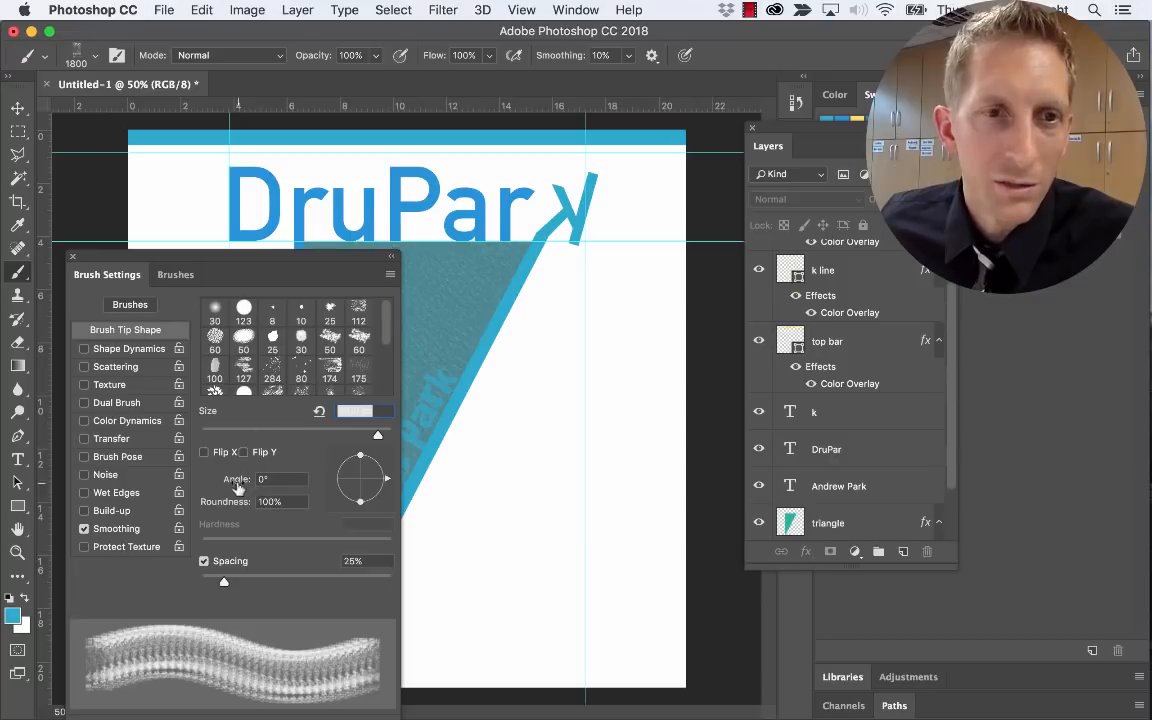
{"action": "left_click", "coordinate": [176, 274]}
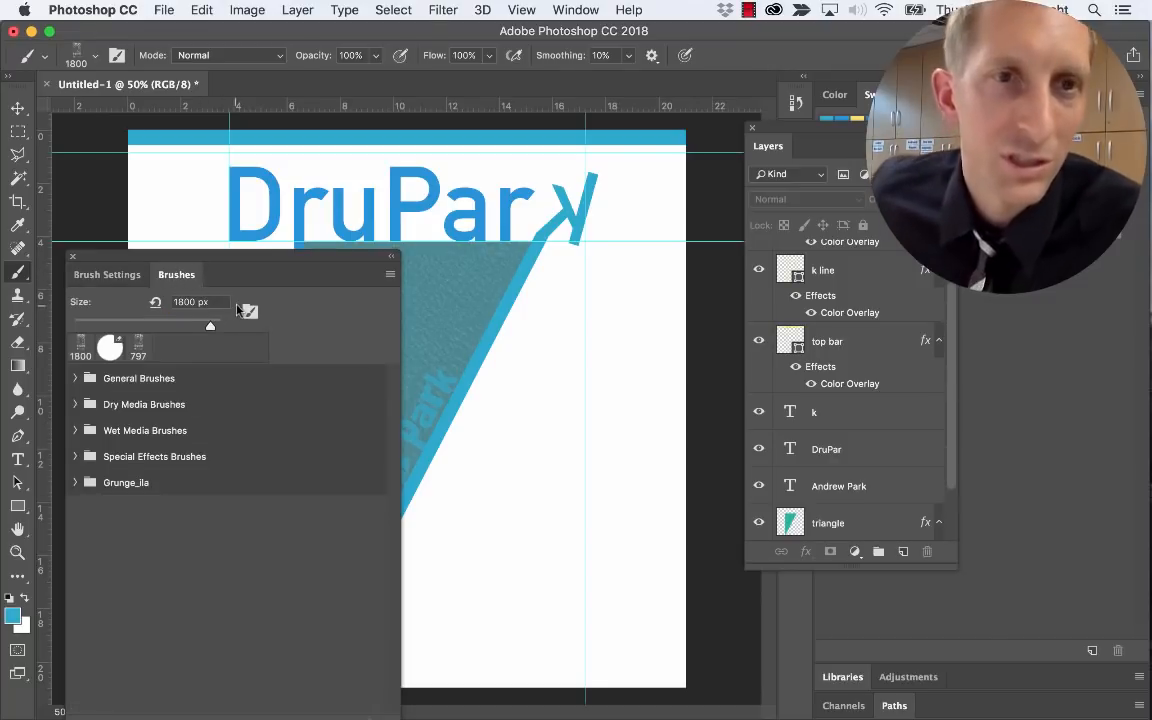
{"action": "left_click", "coordinate": [106, 274]}
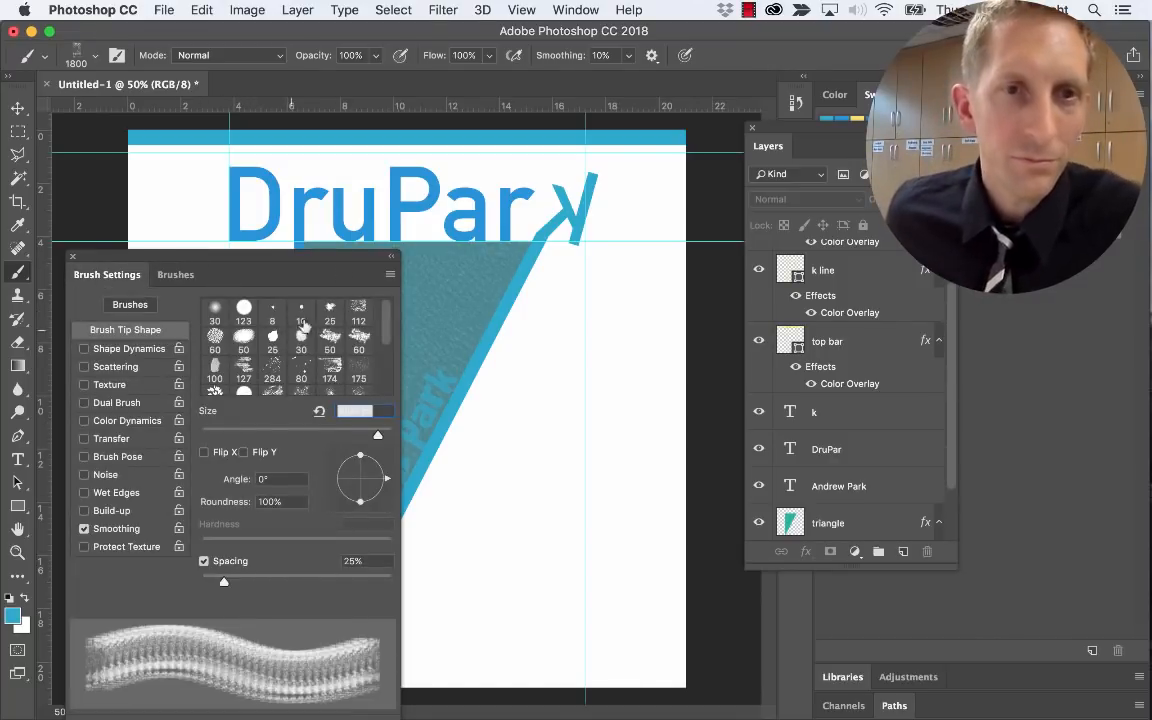
Reset the brush with Clear Brush Controls from the Brush Settings panel menu
{"action": "left_click", "coordinate": [390, 276]}
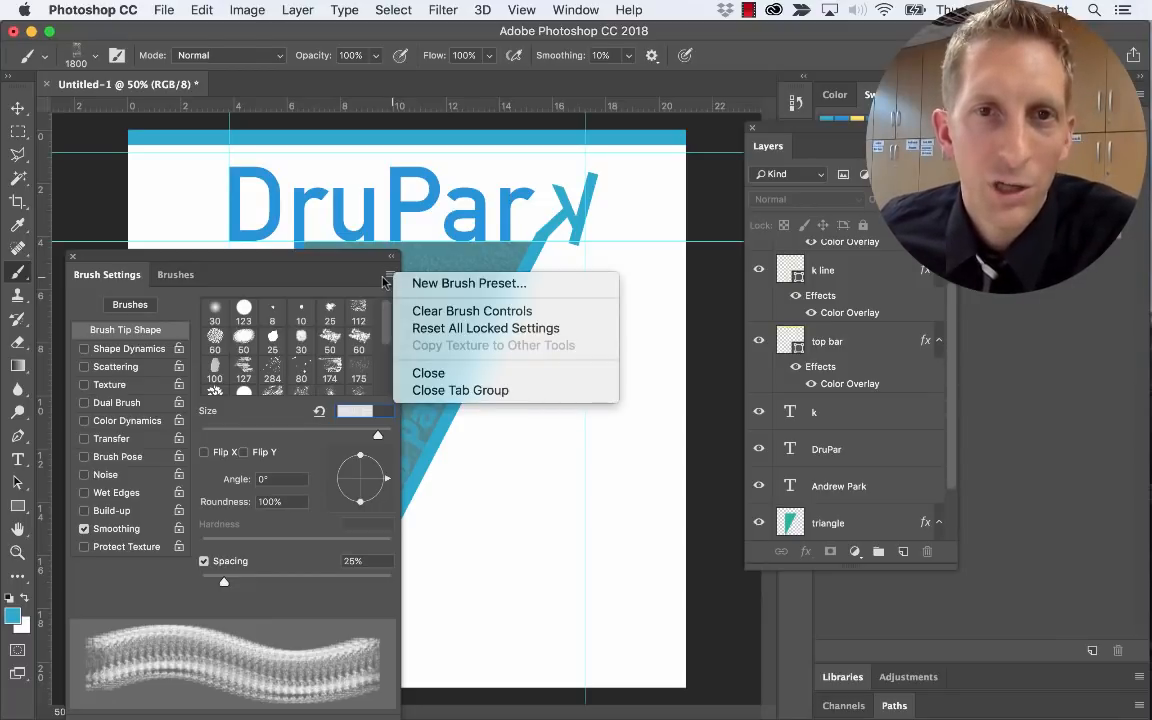
{"action": "left_click", "coordinate": [447, 317]}
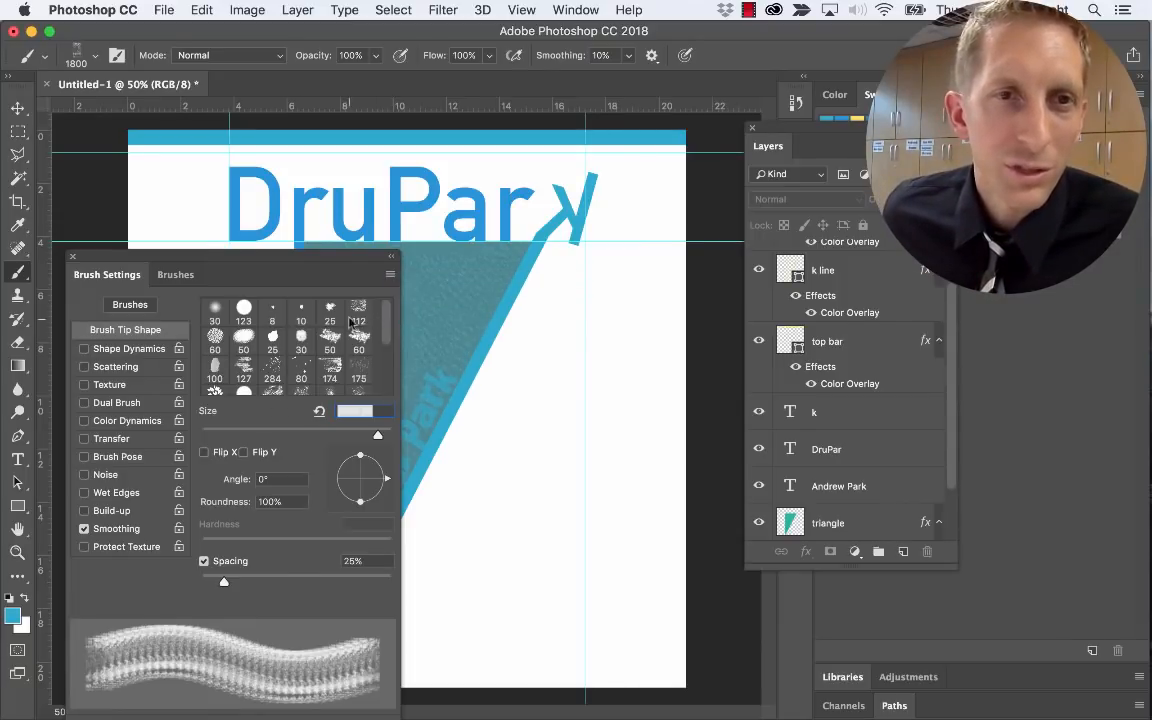
{"action": "left_click", "coordinate": [175, 274]}
{"action": "left_click", "coordinate": [107, 274]}
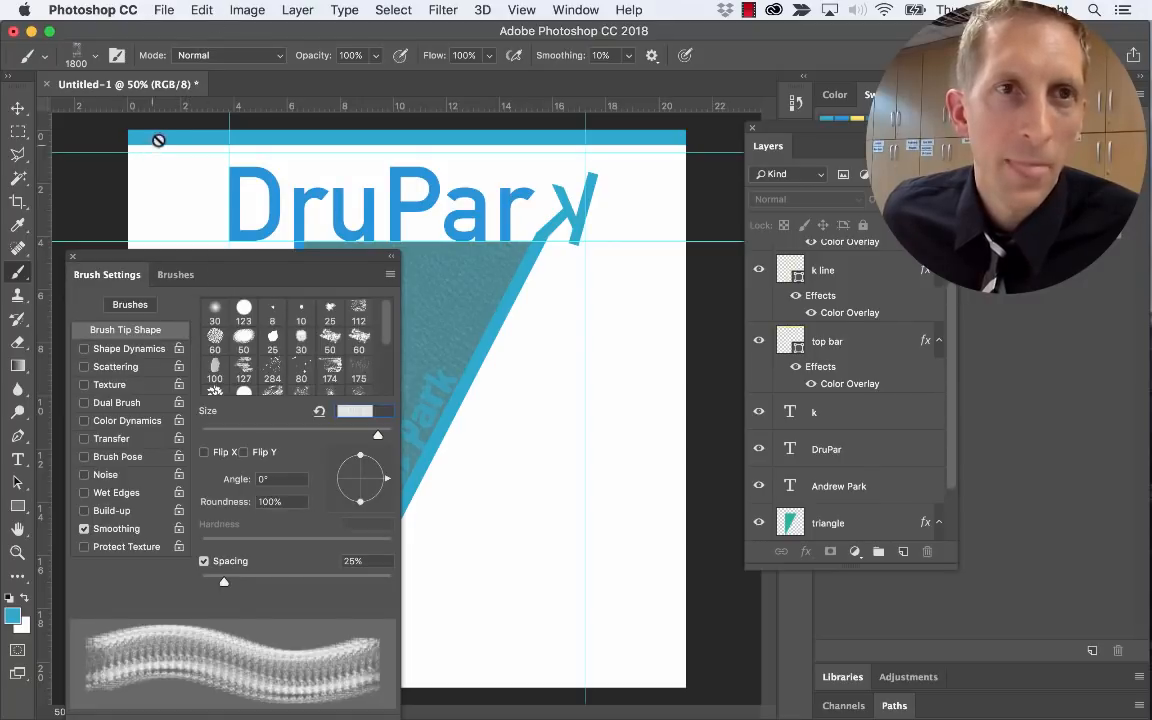
Choose Import Brushes from the brush preset picker's menu to browse for a brush file
{"action": "left_click", "coordinate": [96, 59]}
{"action": "left_click", "coordinate": [242, 89]}
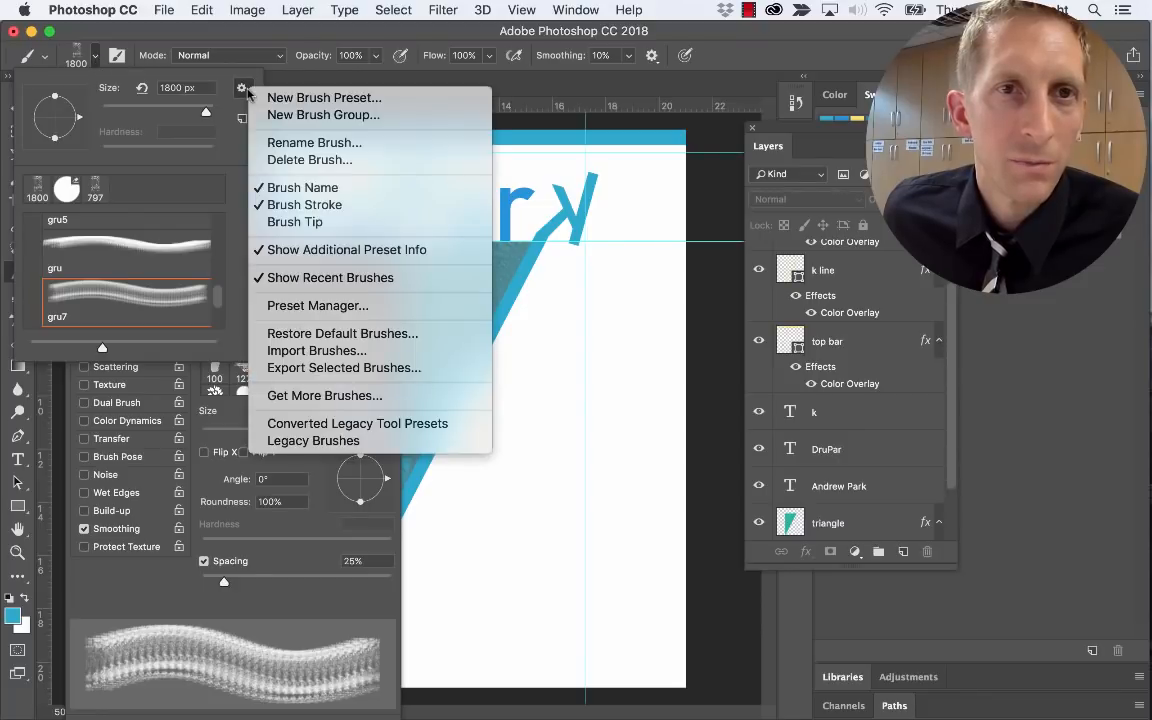
{"action": "left_click", "coordinate": [94, 58]}
{"action": "left_click", "coordinate": [94, 58]}
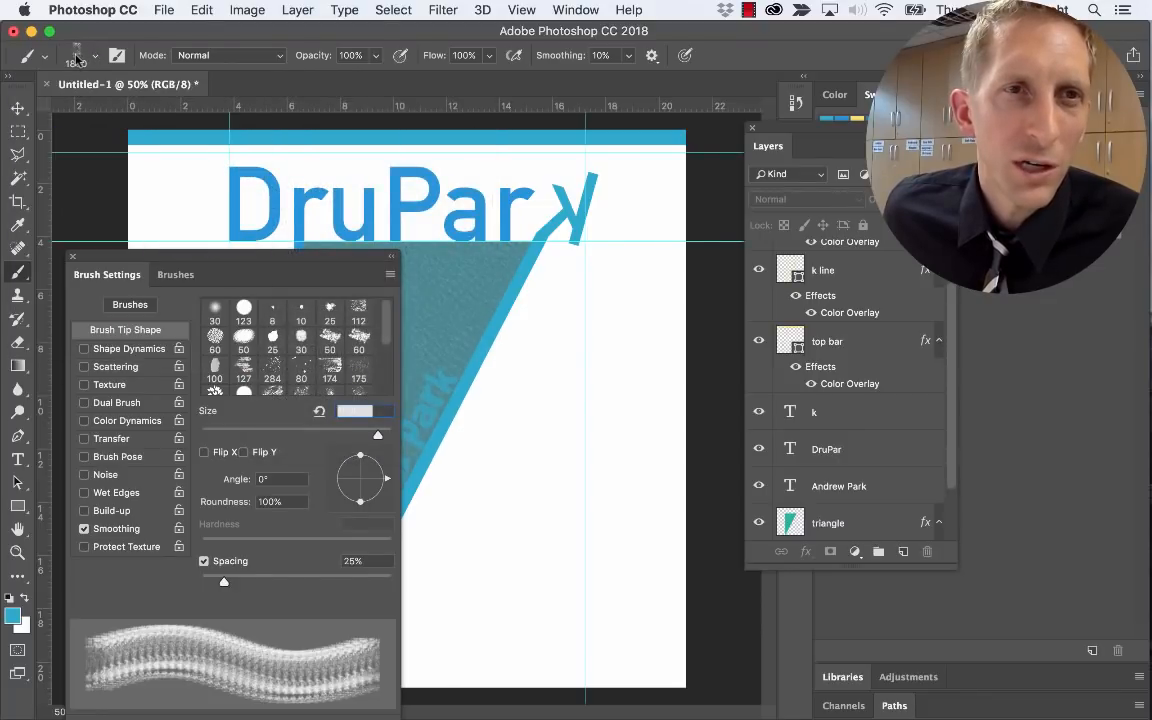
{"action": "left_click", "coordinate": [94, 58]}
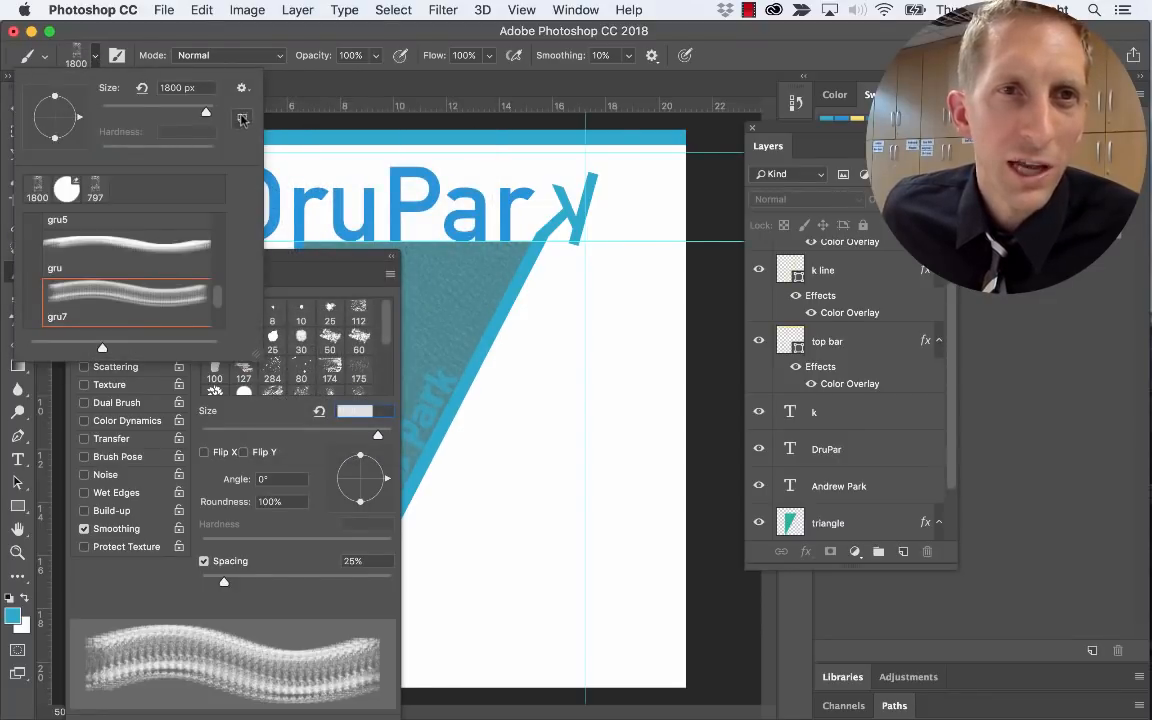
{"action": "left_click", "coordinate": [241, 88]}
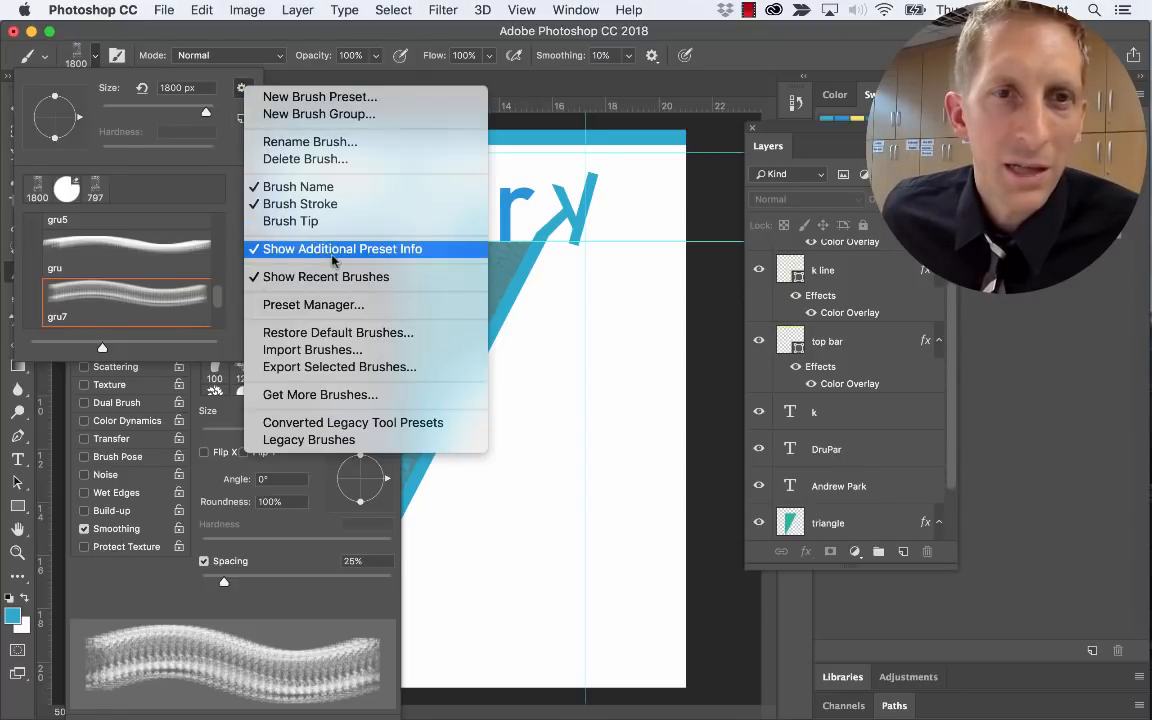
{"action": "left_click", "coordinate": [349, 352]}
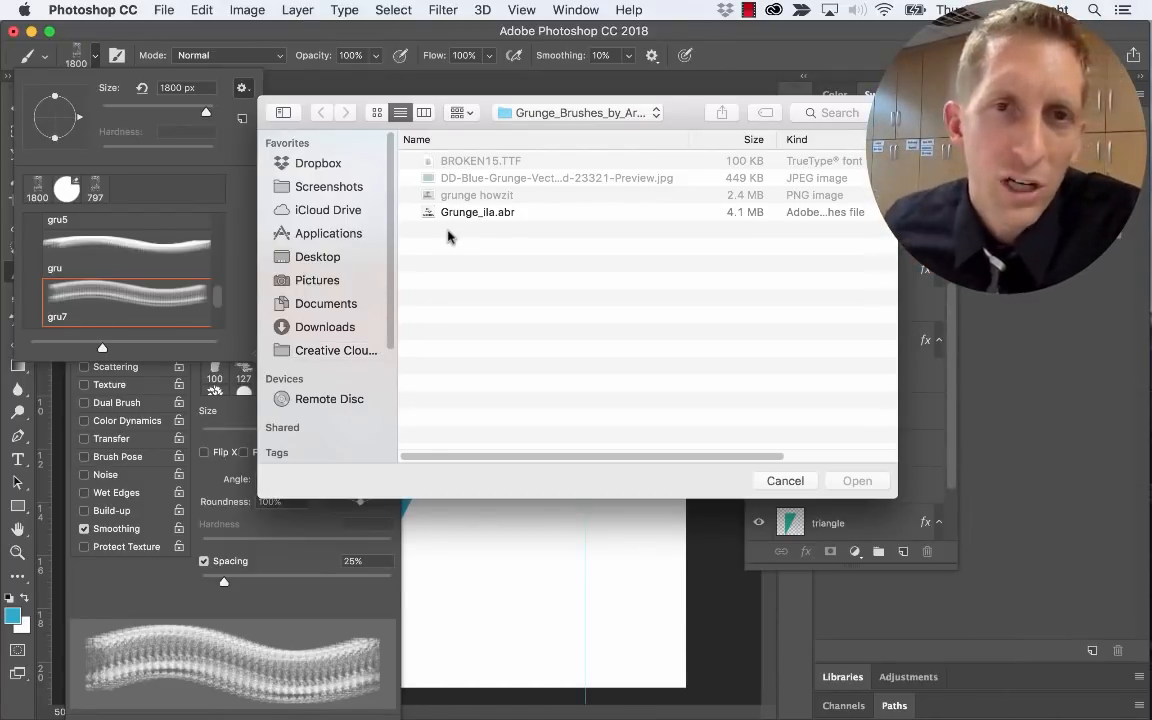
Load the Grunge_ila.abr brush file into the brush presets
{"action": "left_click", "coordinate": [461, 214]}
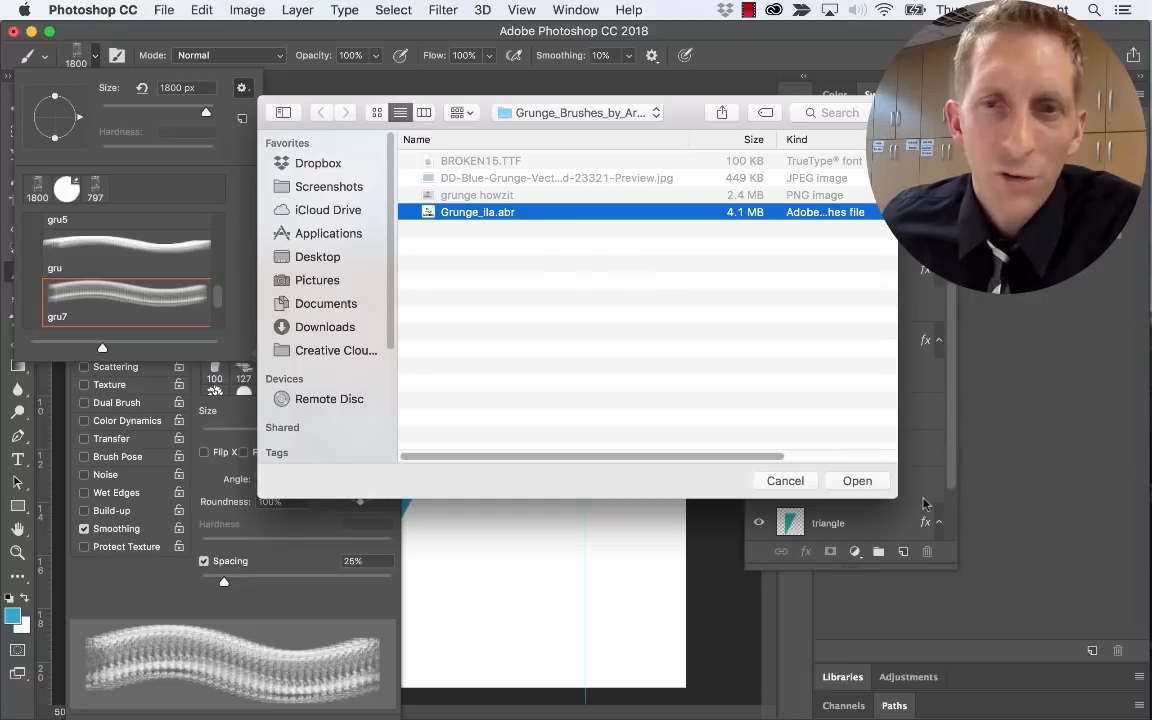
{"action": "left_click", "coordinate": [857, 481]}
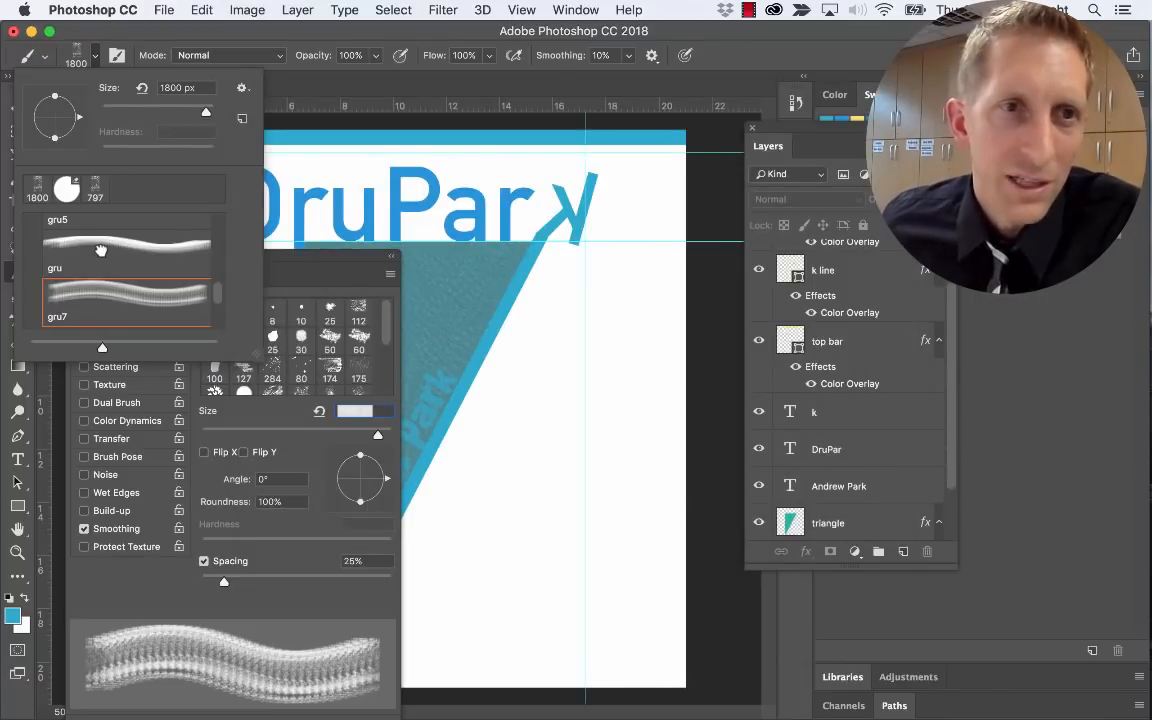
Open the imported Grunge_ila brush folder and choose the gru8 grunge brush
{"action": "scroll", "coordinate": [115, 250], "scroll_direction": "up", "scroll_amount": 10}
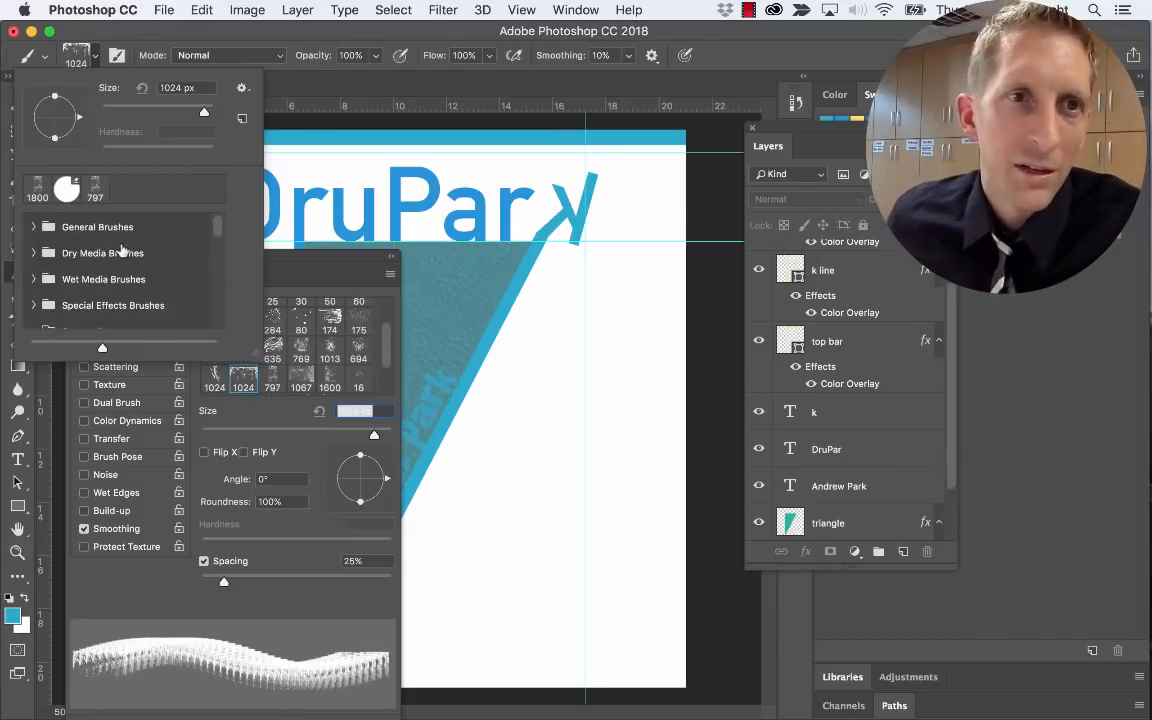
{"action": "scroll", "coordinate": [113, 256], "scroll_direction": "down", "scroll_amount": 1}
{"action": "scroll", "coordinate": [80, 250], "scroll_direction": "up", "scroll_amount": 1}
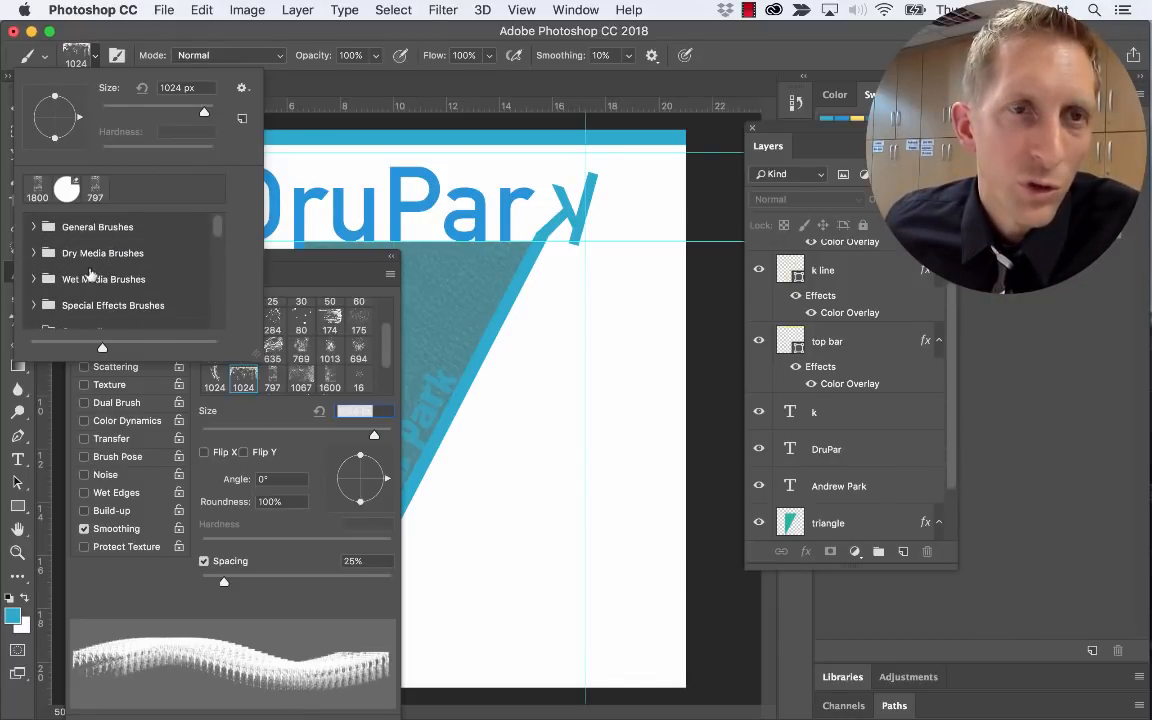
{"action": "scroll", "coordinate": [90, 271], "scroll_direction": "down", "scroll_amount": 2}
{"action": "left_click", "coordinate": [73, 299]}
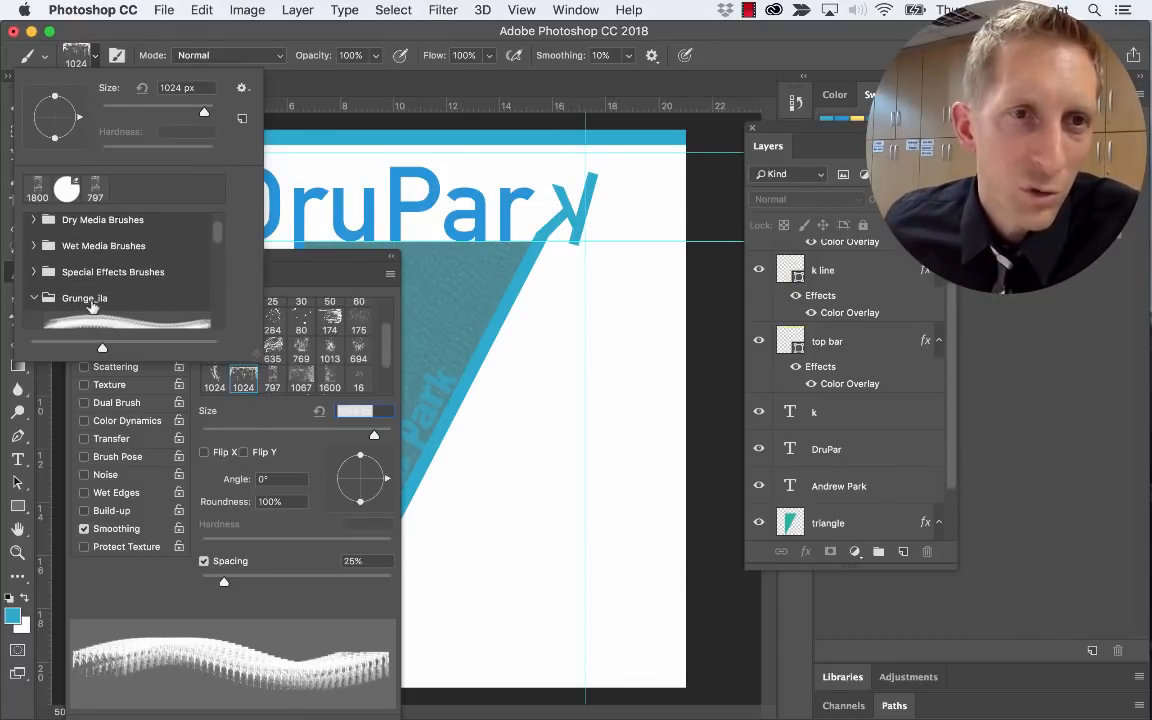
{"action": "scroll", "coordinate": [95, 300], "scroll_direction": "down", "scroll_amount": 6}
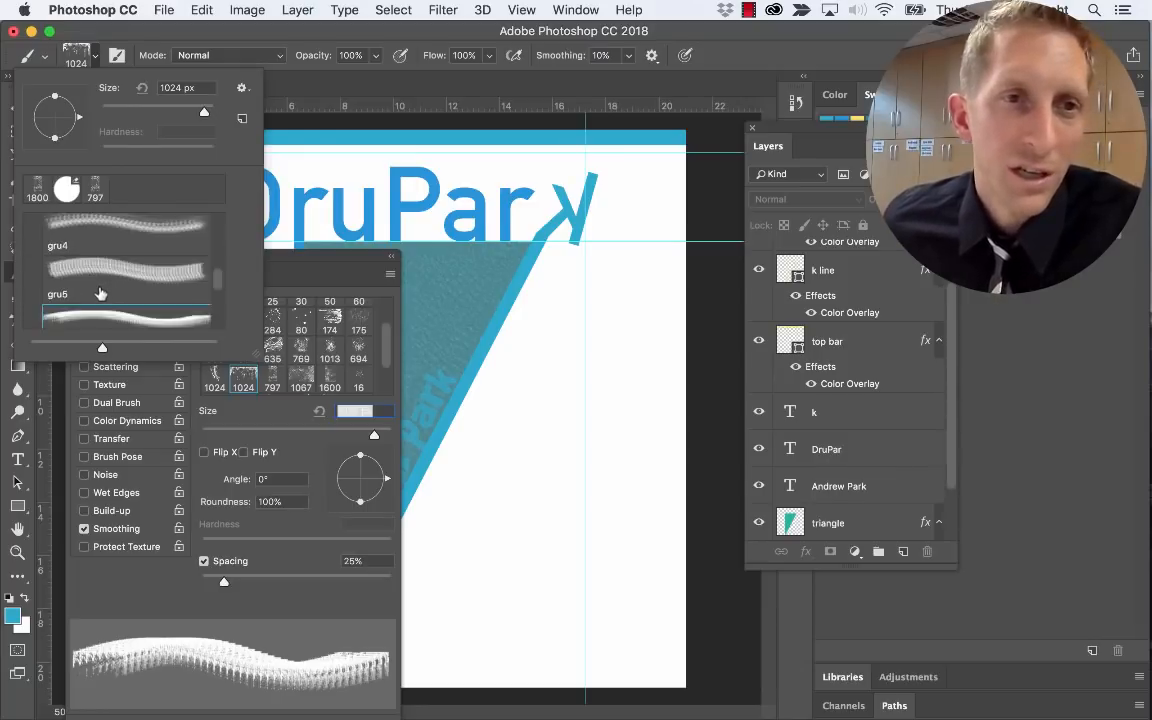
{"action": "scroll", "coordinate": [101, 293], "scroll_direction": "down", "scroll_amount": 2}
{"action": "left_click_drag", "start_coordinate": [97, 277], "coordinate": [209, 305]}
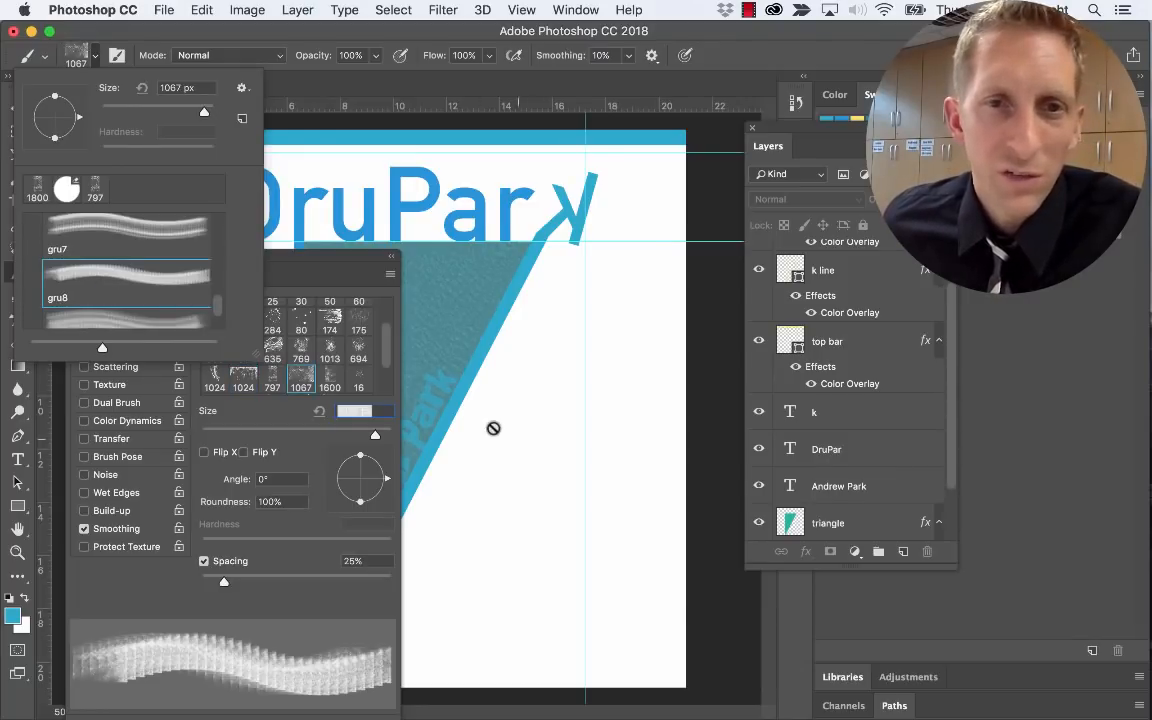
{"action": "scroll", "coordinate": [160, 300], "scroll_direction": "down", "scroll_amount": 1}
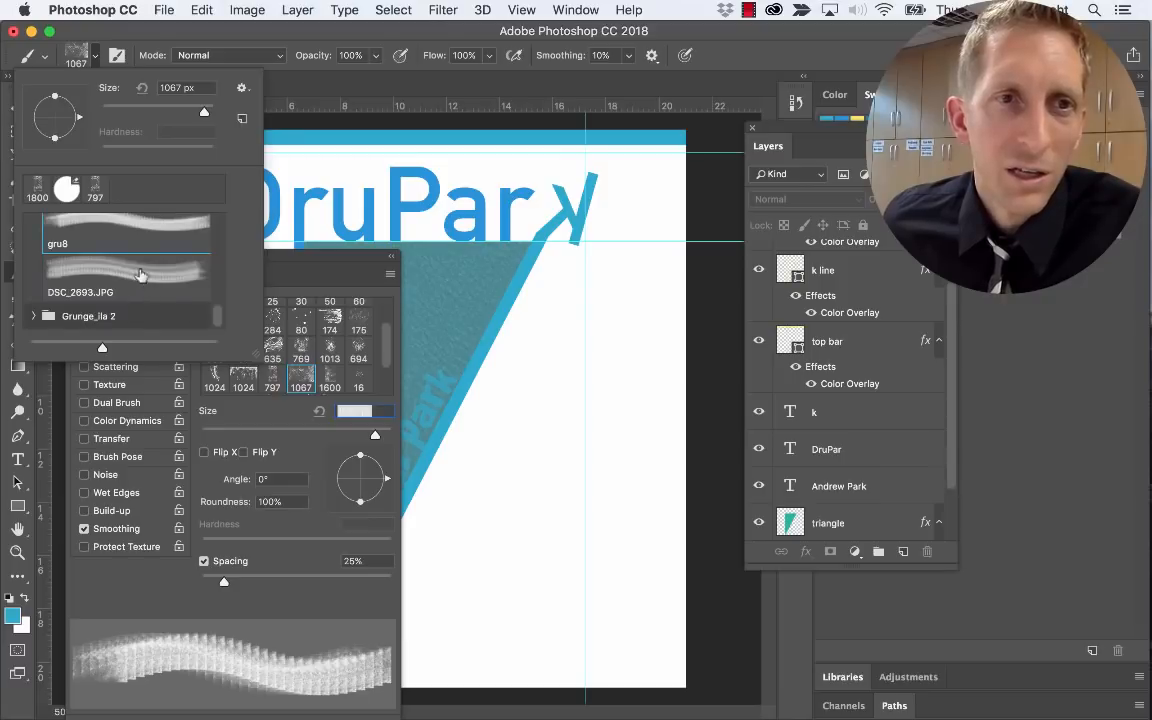
Dismiss the no-layers-selected warning and move the Brush Settings panel to the window bottom
{"action": "left_click", "coordinate": [498, 430]}
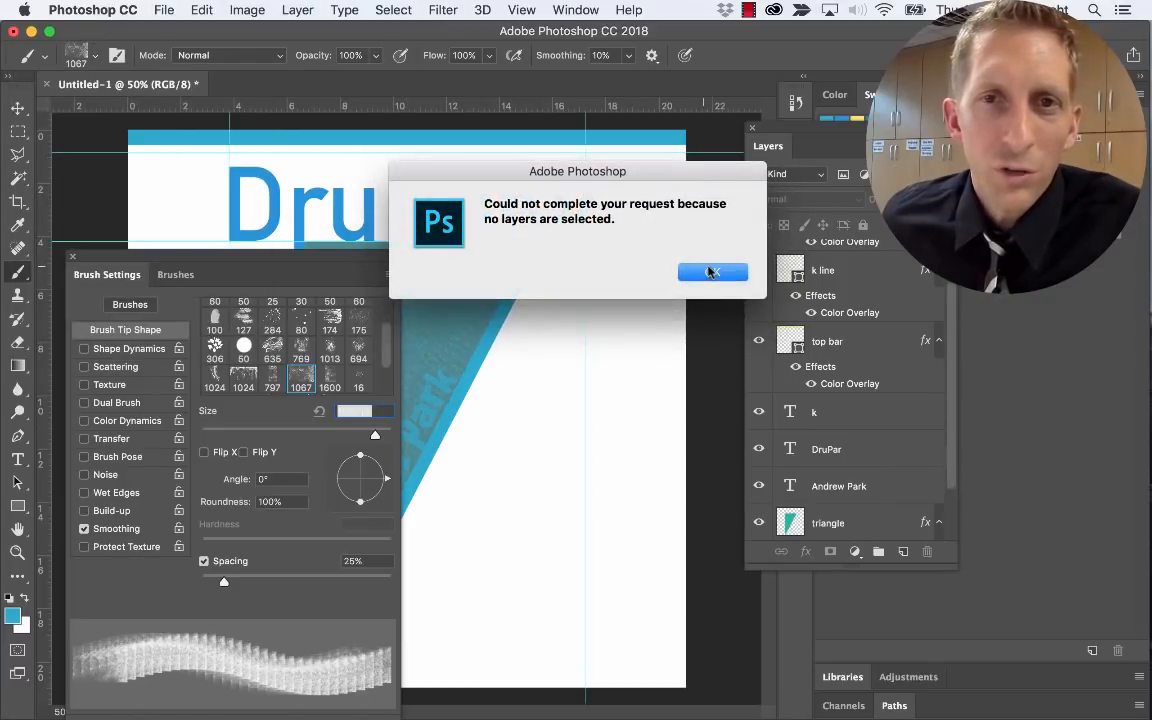
{"action": "left_click", "coordinate": [709, 271]}
{"action": "left_click_drag", "start_coordinate": [140, 252], "coordinate": [173, 665]}
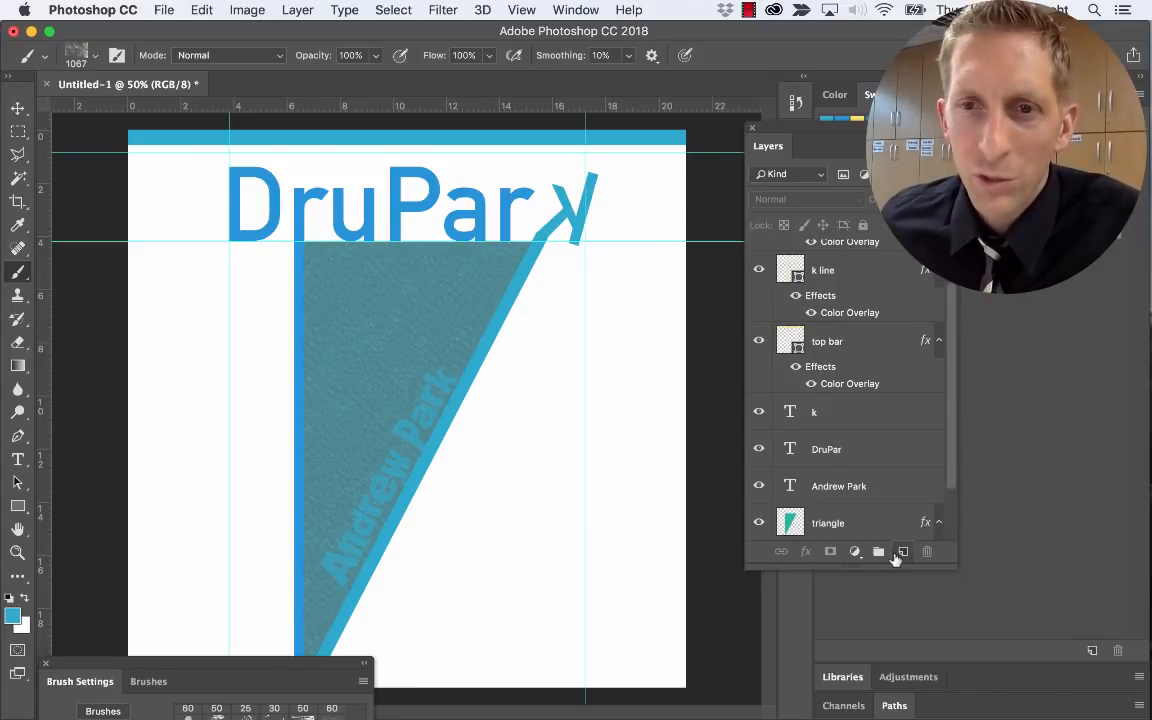
Add a new layer named 'Grunge Brush'
{"action": "left_click", "coordinate": [904, 552]}
{"action": "double_click", "coordinate": [822, 258]}
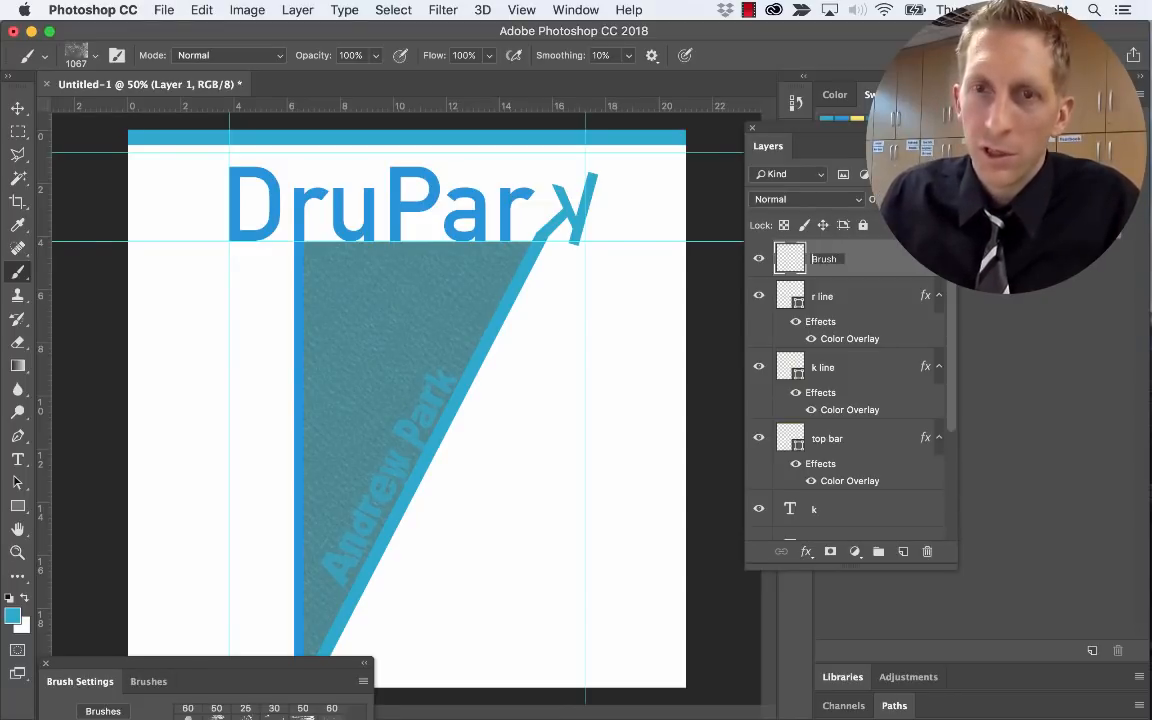
{"action": "type", "text": "Grunge"}
{"action": "key", "text": "Return"}
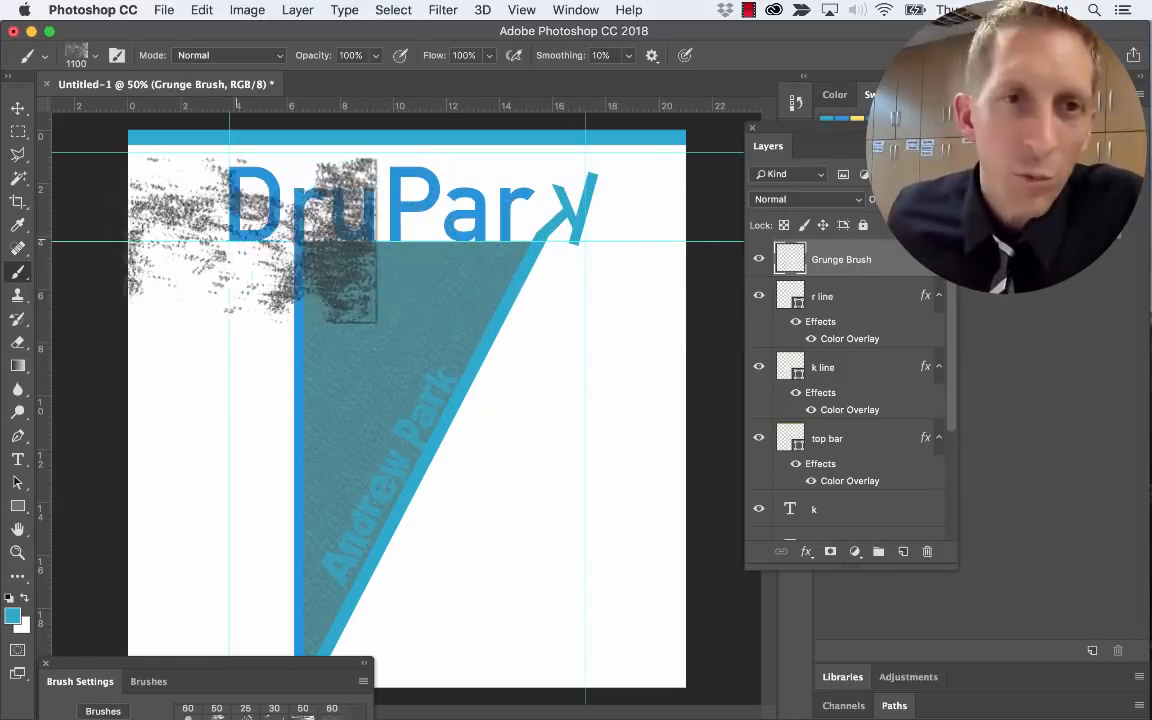
Enlarge the grunge brush to 2600 and stamp blue texture across the poster
{"action": "key", "text": "bracketright"}
{"action": "key", "text": "bracketright"}
{"action": "key", "text": "bracketright"}
{"action": "key", "text": "bracketright"}
{"action": "key", "text": "bracketright"}
{"action": "key", "text": "bracketright"}
{"action": "key", "text": "bracketright"}
{"action": "key", "text": "bracketright"}
{"action": "key", "text": "bracketright"}
{"action": "key", "text": "bracketright"}
{"action": "key", "text": "bracketright"}
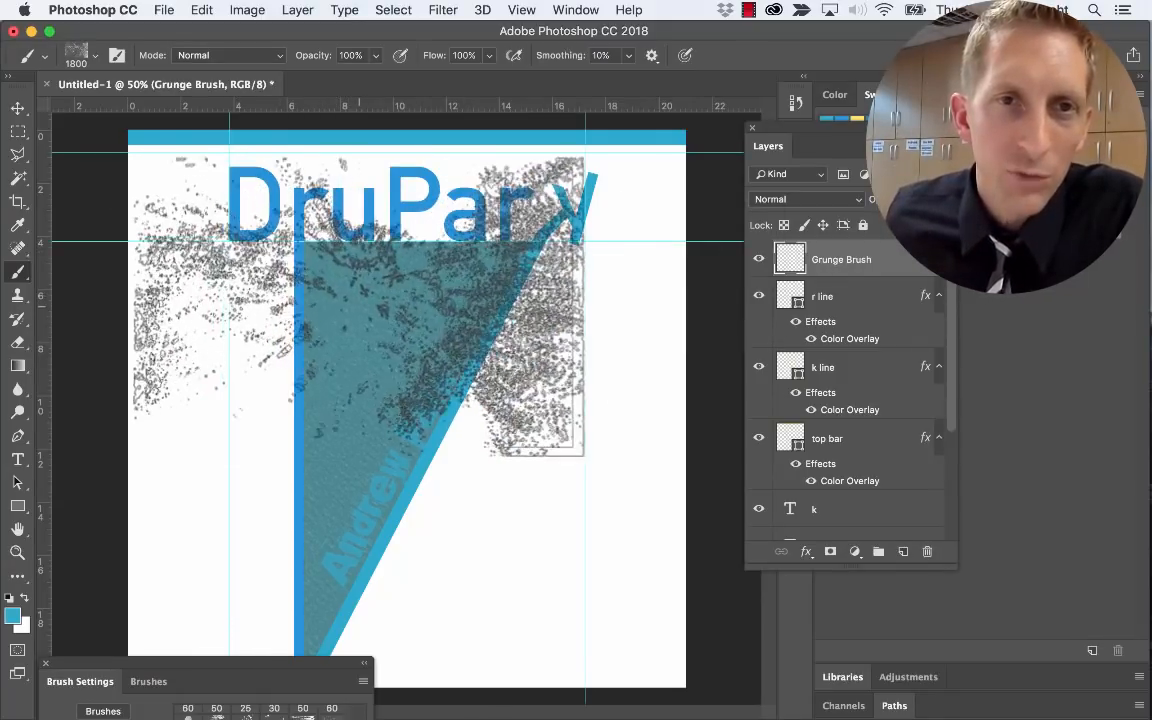
{"action": "key", "text": "bracketright"}
{"action": "key", "text": "bracketright"}
{"action": "key", "text": "bracketright"}
{"action": "key", "text": "bracketright"}
{"action": "key", "text": "bracketright"}
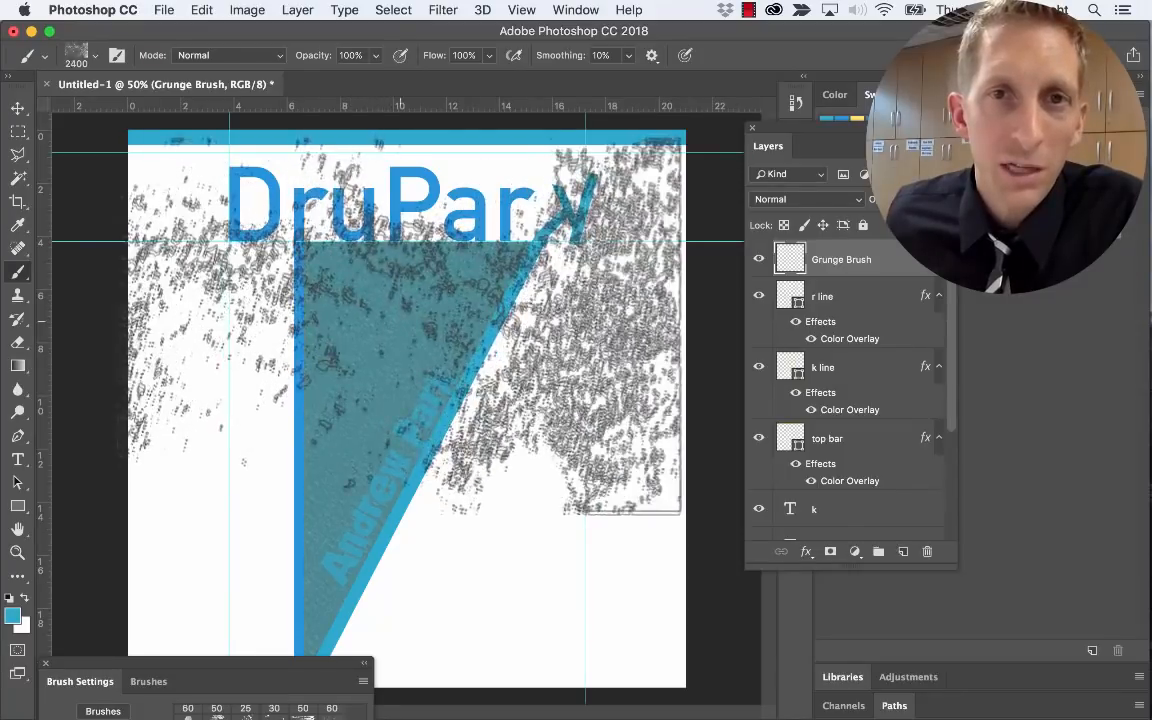
{"action": "key", "text": "bracketright"}
{"action": "key", "text": "bracketright"}
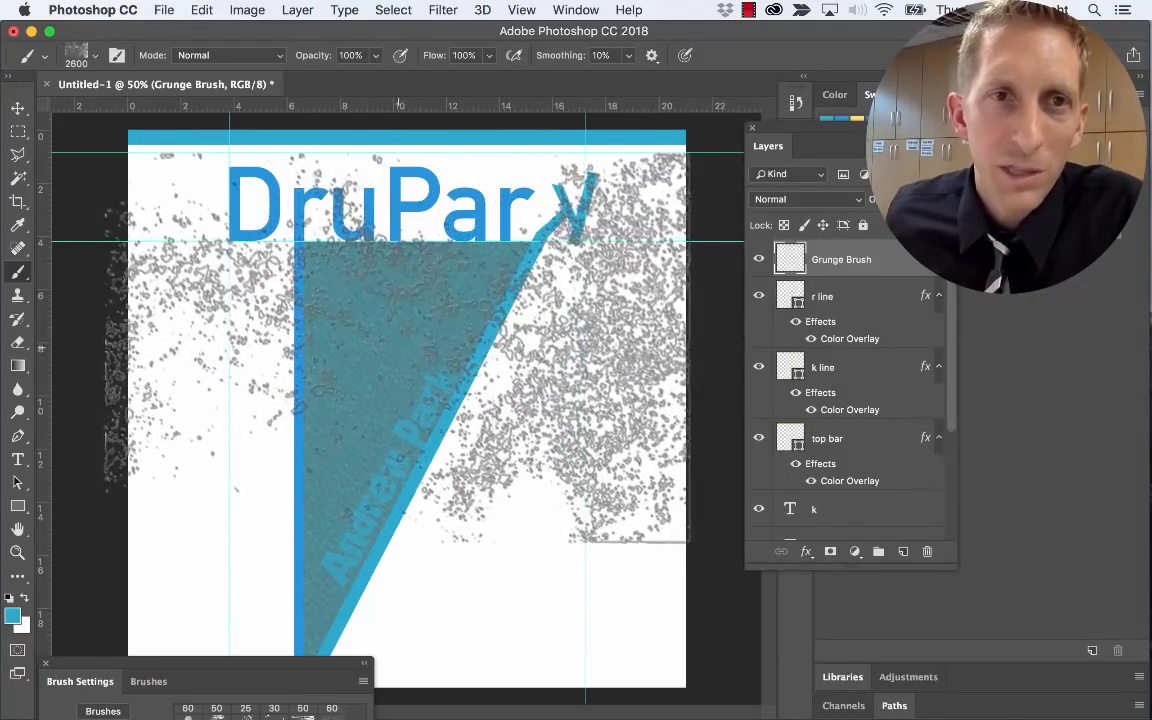
{"action": "key", "text": "bracketleft"}
{"action": "key", "text": "bracketleft"}
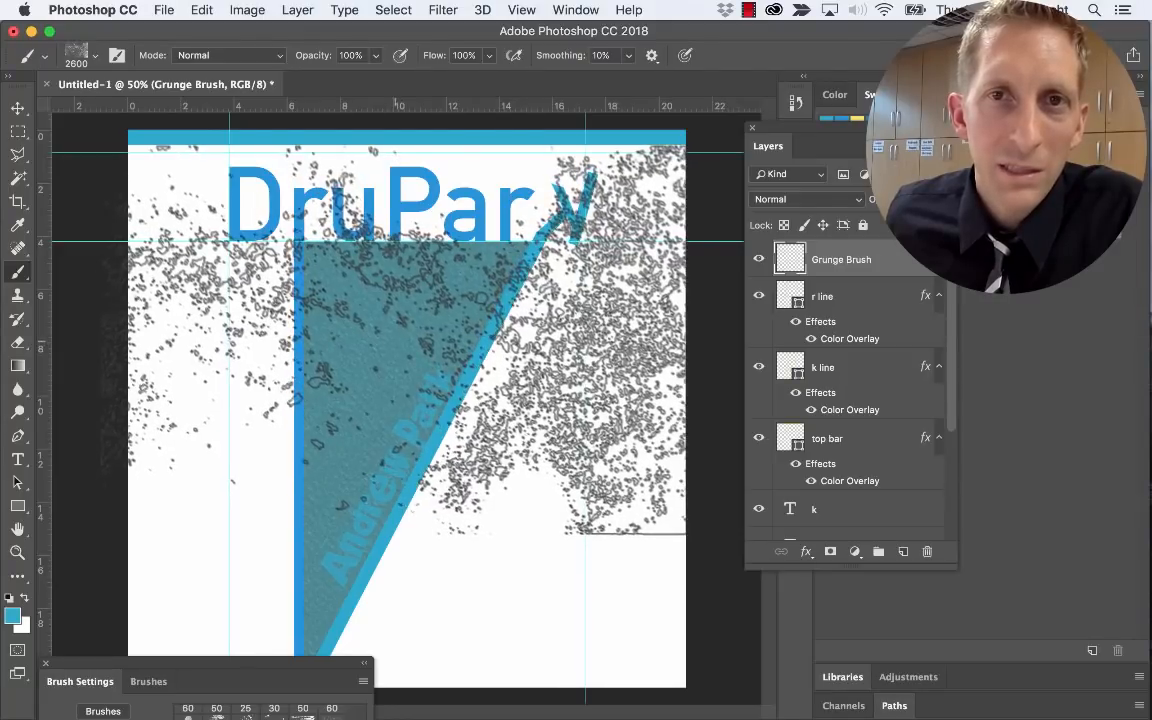
{"action": "left_click", "coordinate": [390, 421]}
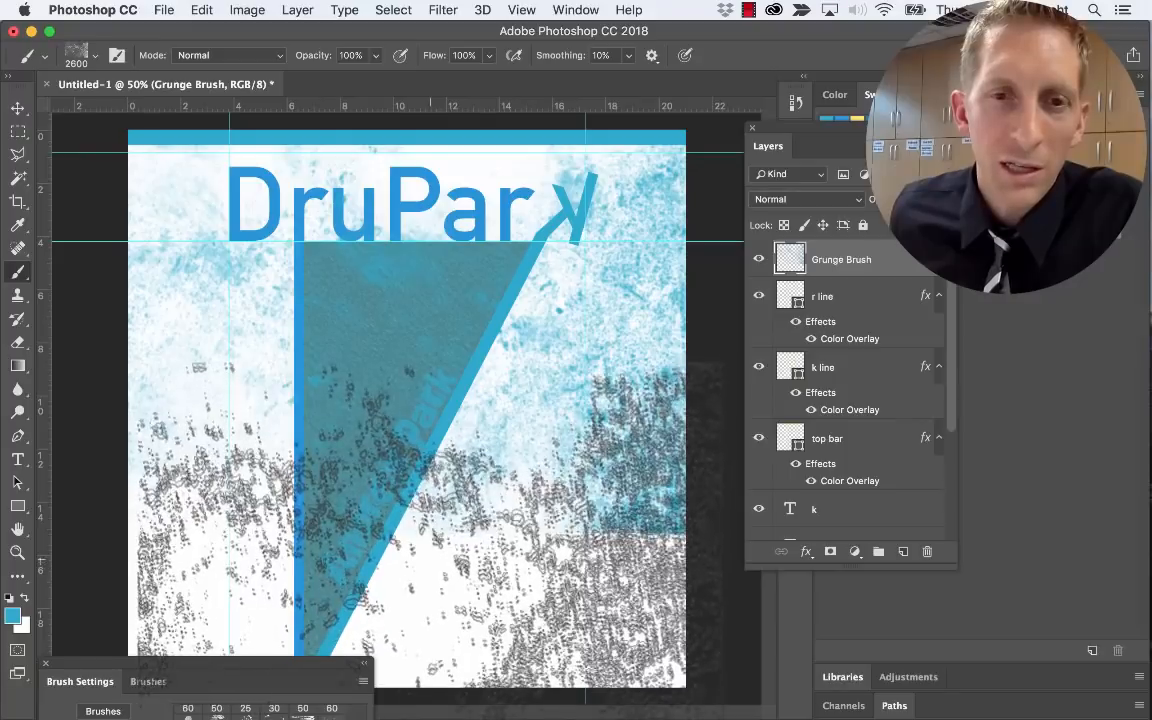
{"action": "left_click", "coordinate": [431, 549]}
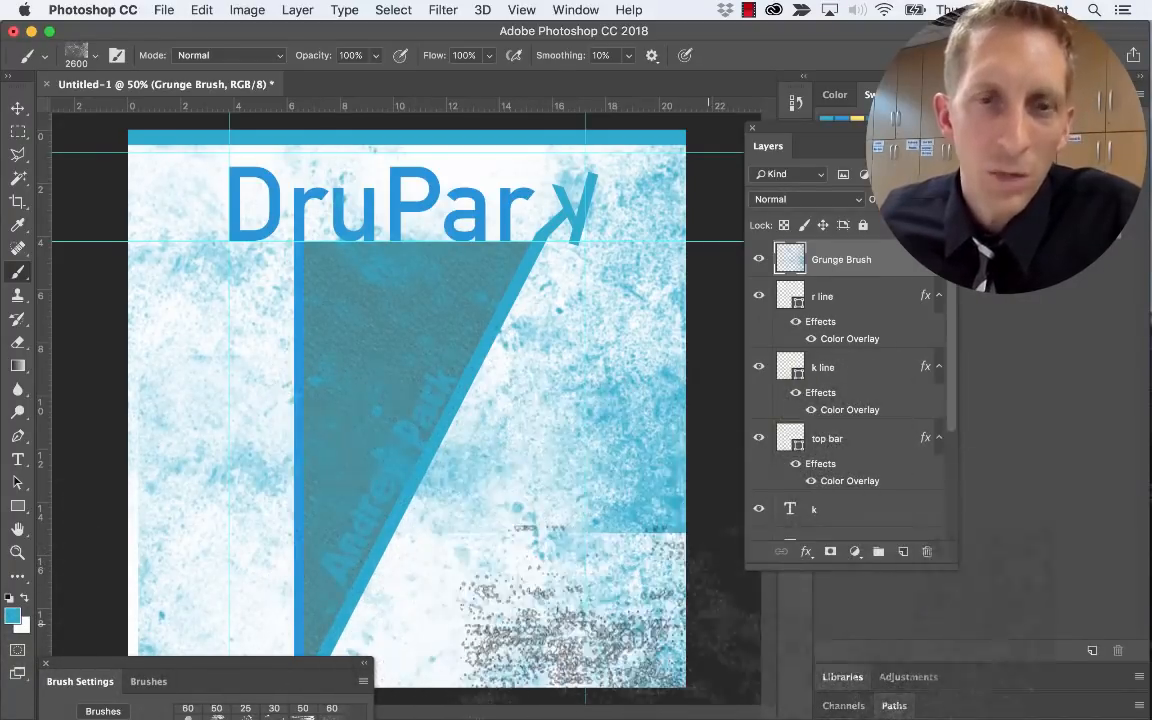
{"action": "key", "text": "e"}
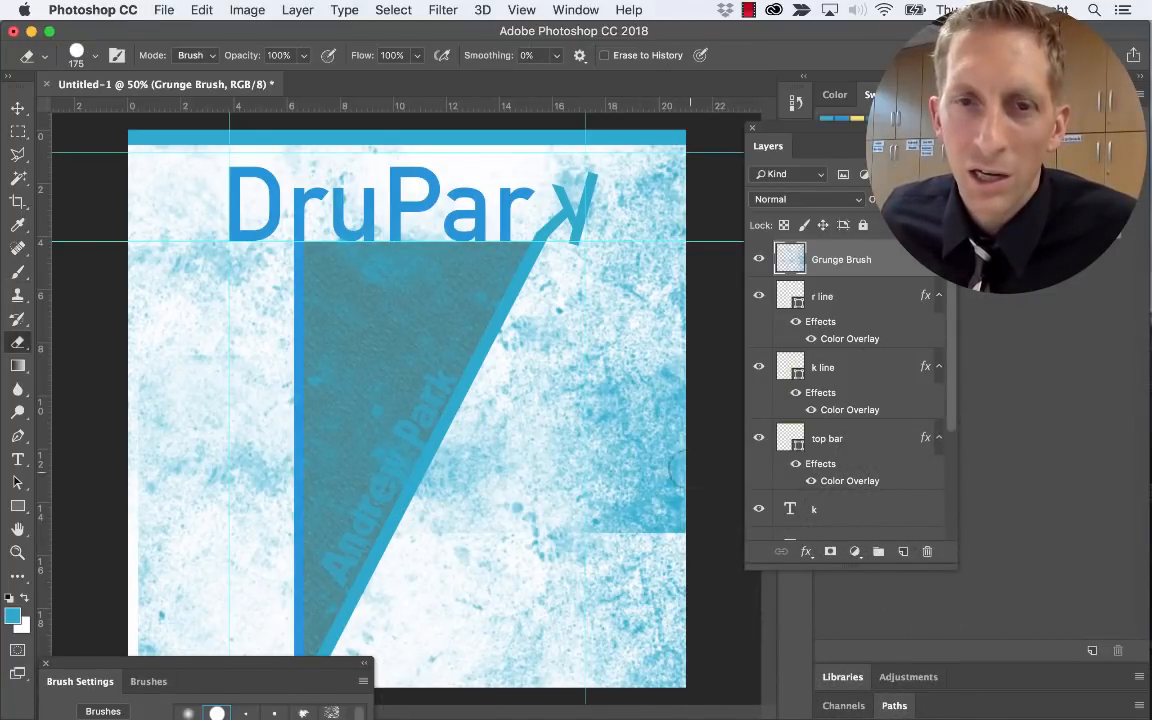
Set the eraser tip hardness to about 31%
{"action": "left_click", "coordinate": [95, 57]}
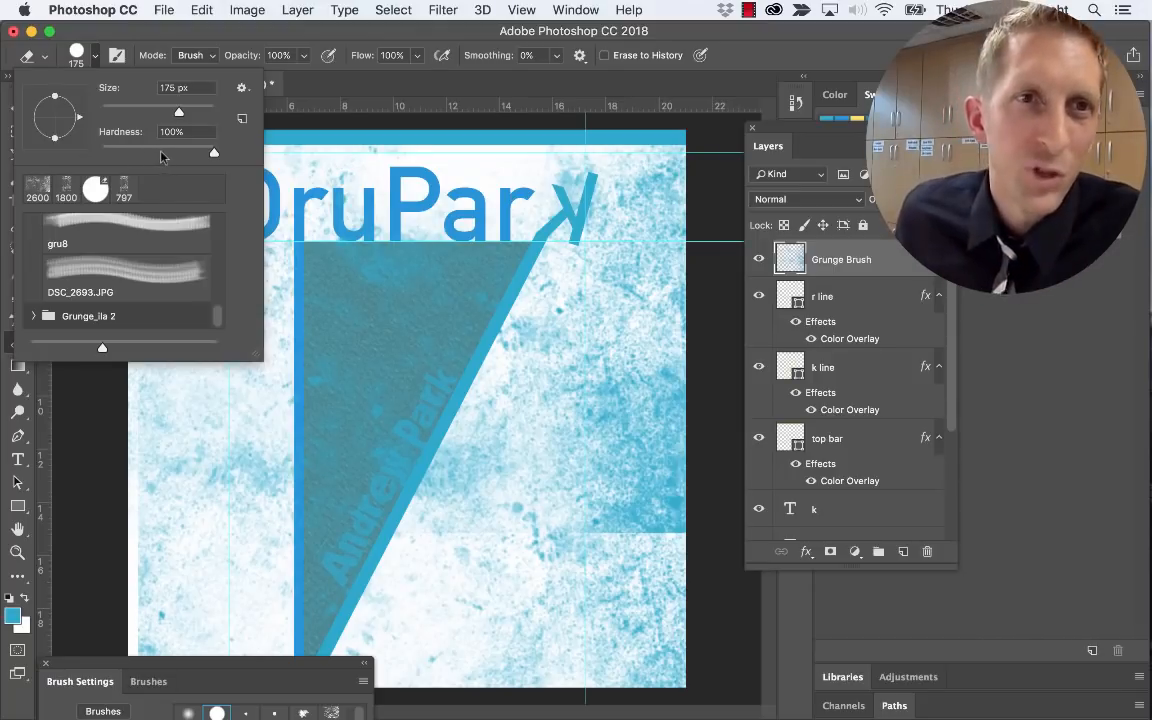
{"action": "left_click_drag", "start_coordinate": [214, 152], "coordinate": [142, 154]}
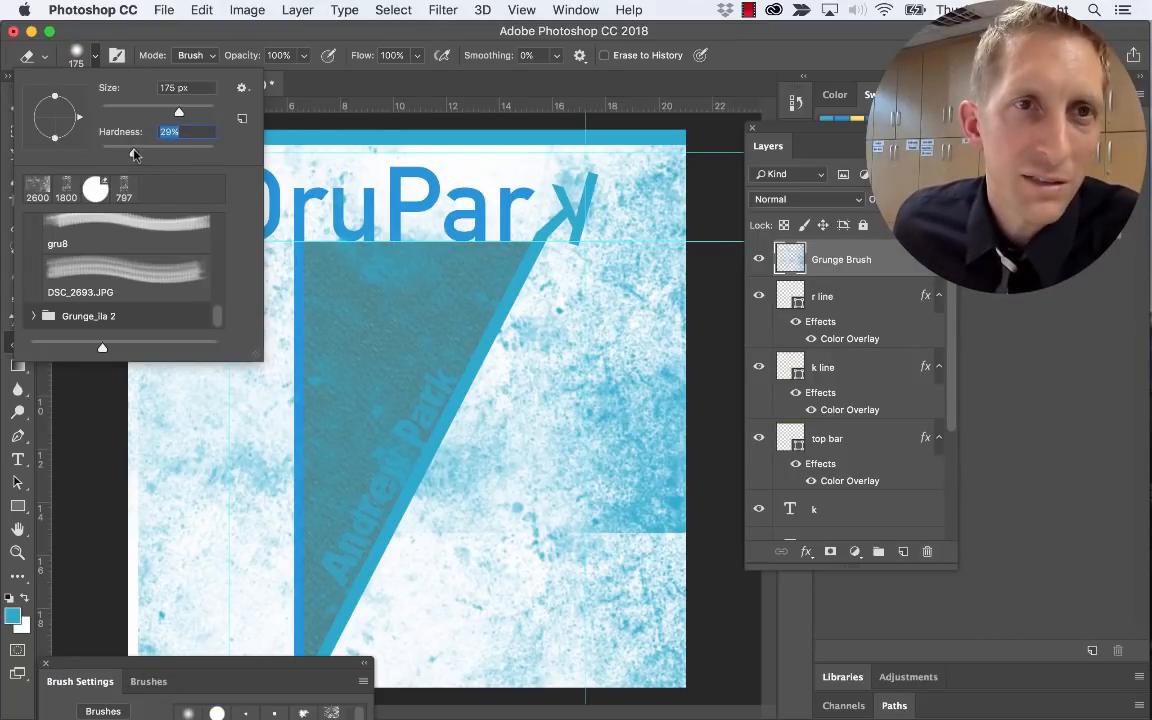
{"action": "left_click", "coordinate": [576, 522]}
Erase a trial streak in the lower-right texture, then undo it
{"action": "mouse_move", "coordinate": [597, 535]}
{"action": "left_mouse_down"}
{"action": "mouse_move", "coordinate": [639, 531]}
{"action": "mouse_move", "coordinate": [565, 532]}
{"action": "mouse_move", "coordinate": [649, 539]}
{"action": "mouse_move", "coordinate": [556, 521]}
{"action": "left_mouse_up"}
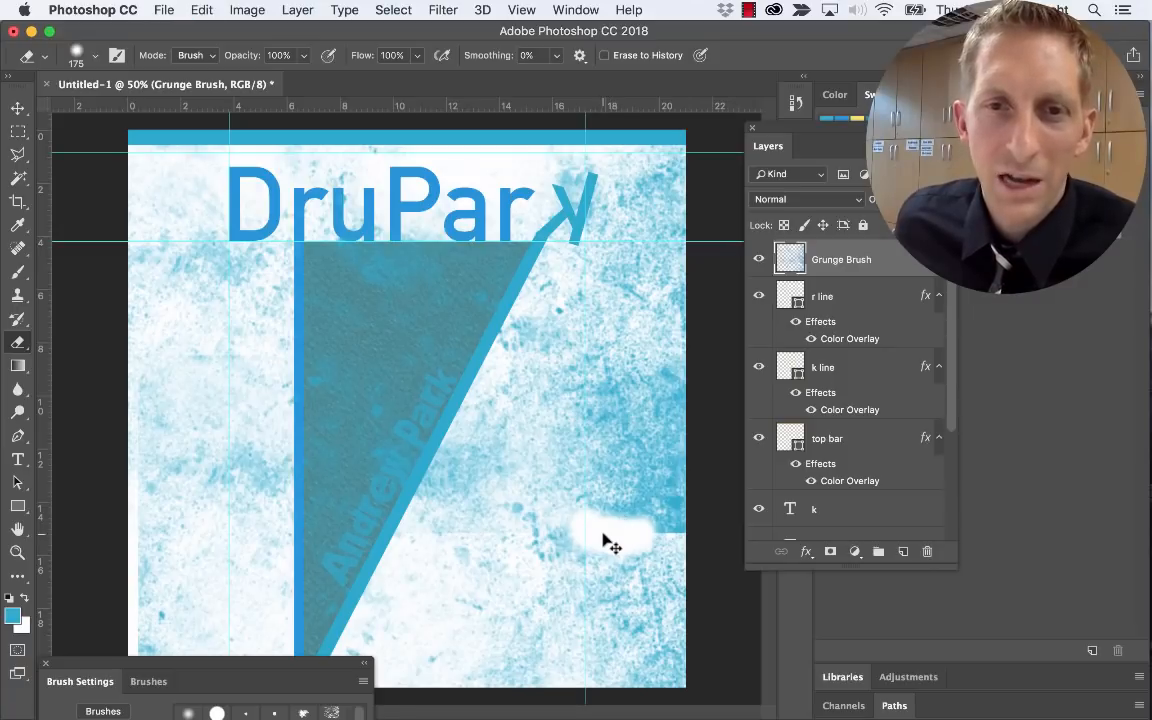
{"action": "key", "text": "z"}
{"action": "key", "text": "alt+super+z"}
{"action": "key", "text": "alt+super+z"}
{"action": "key", "text": "alt+super+z"}
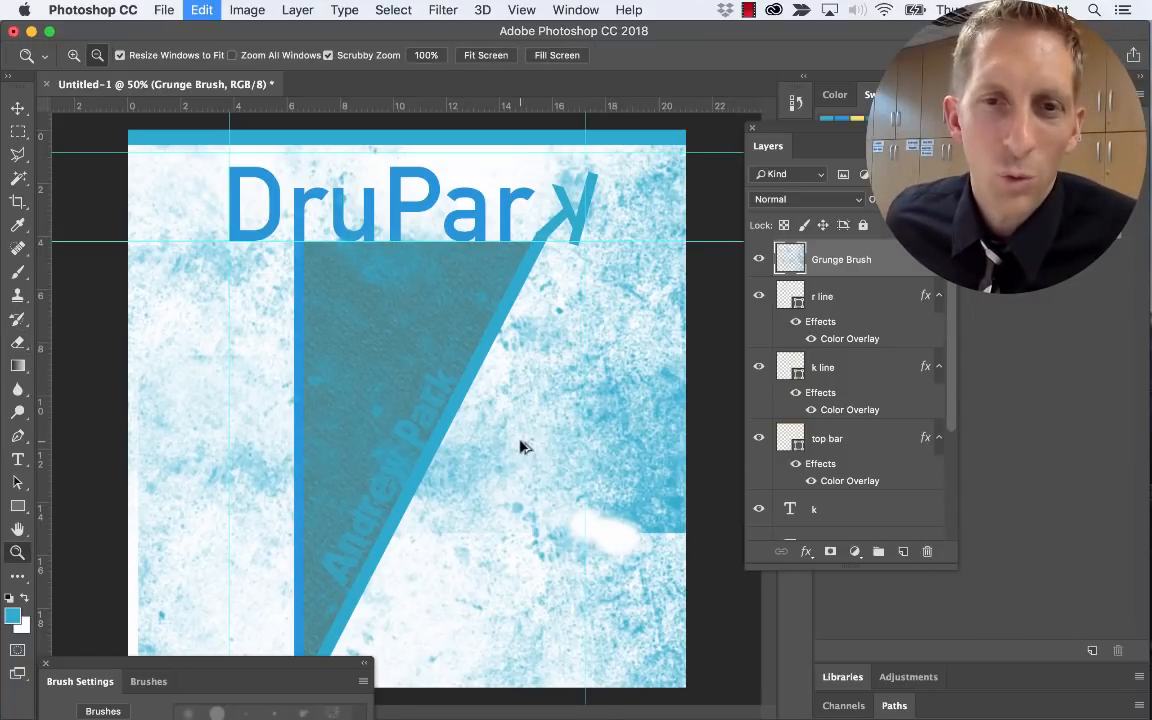
{"action": "key", "text": "alt+super+z"}
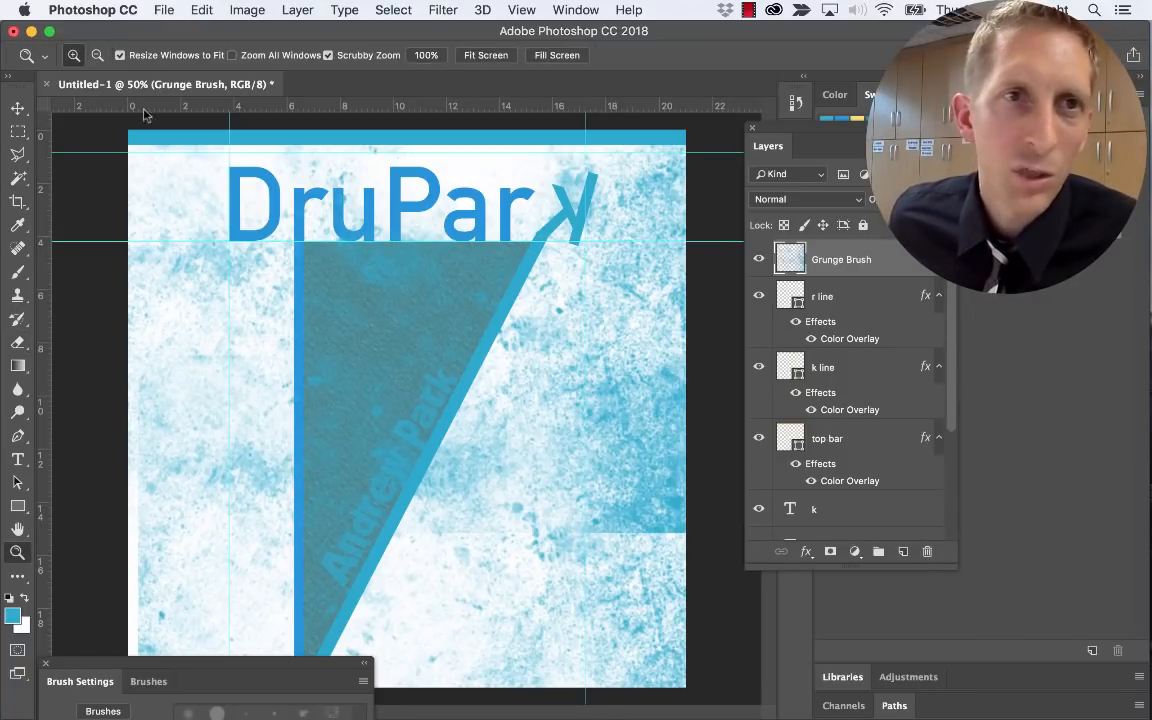
Try a fully hard eraser on the texture, then undo the test erase
{"action": "key", "text": "e"}
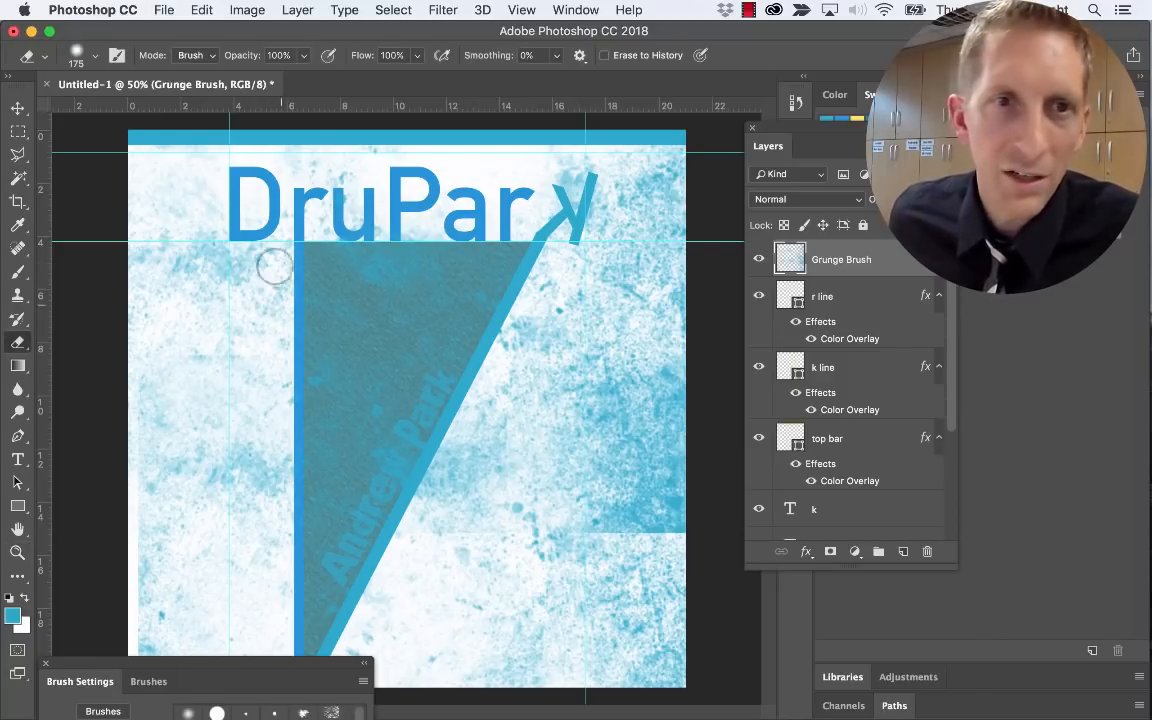
{"action": "left_click", "coordinate": [95, 61]}
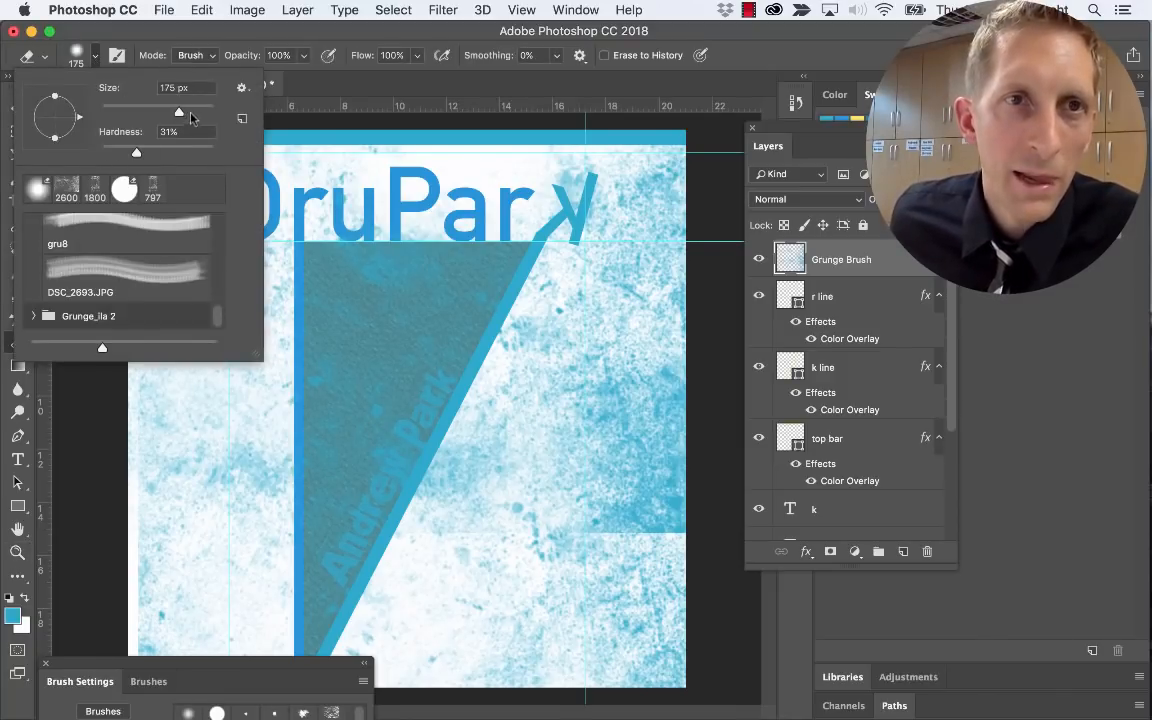
{"action": "left_click_drag", "start_coordinate": [138, 153], "coordinate": [217, 158]}
{"action": "left_click", "coordinate": [536, 468]}
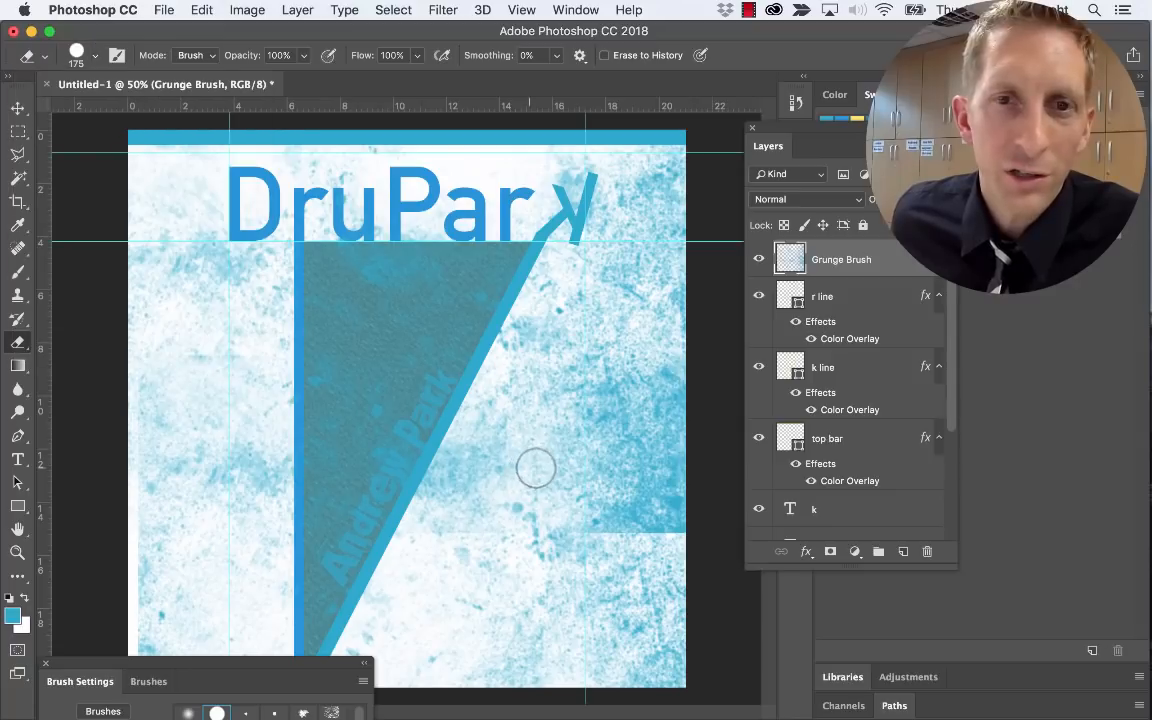
{"action": "left_click", "coordinate": [529, 468]}
{"action": "key", "text": "alt+super+z"}
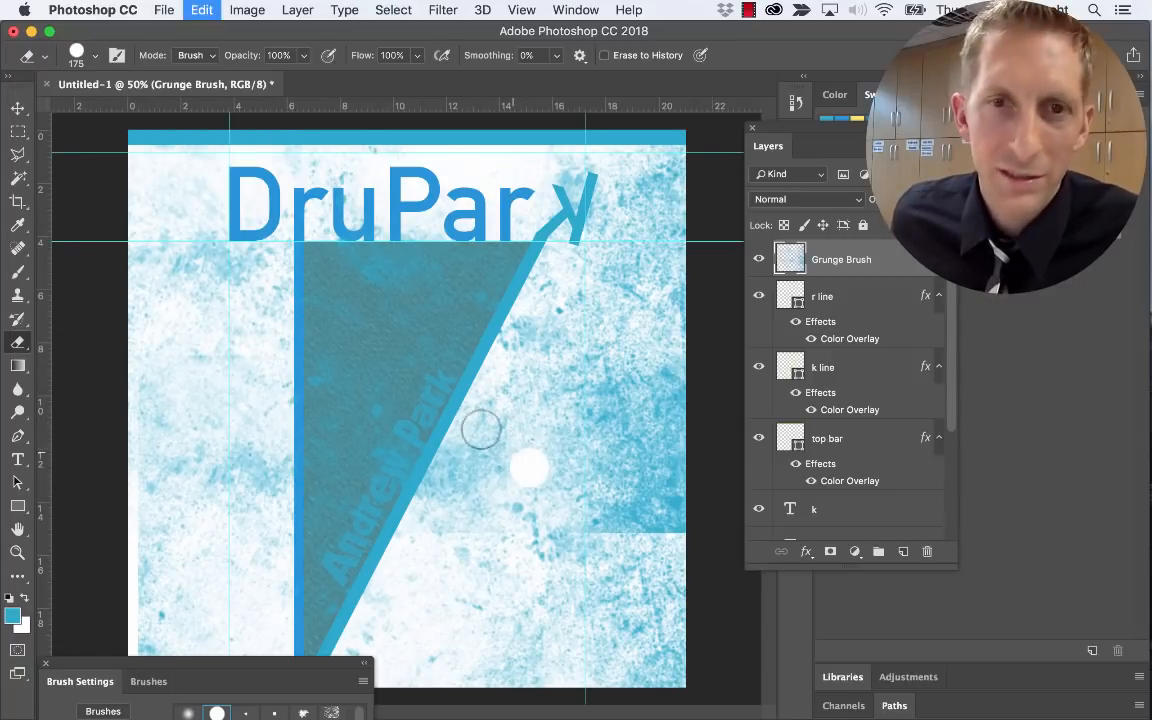
Give the eraser 14% hardness, 1% opacity and a size of 400
{"action": "left_click", "coordinate": [97, 56]}
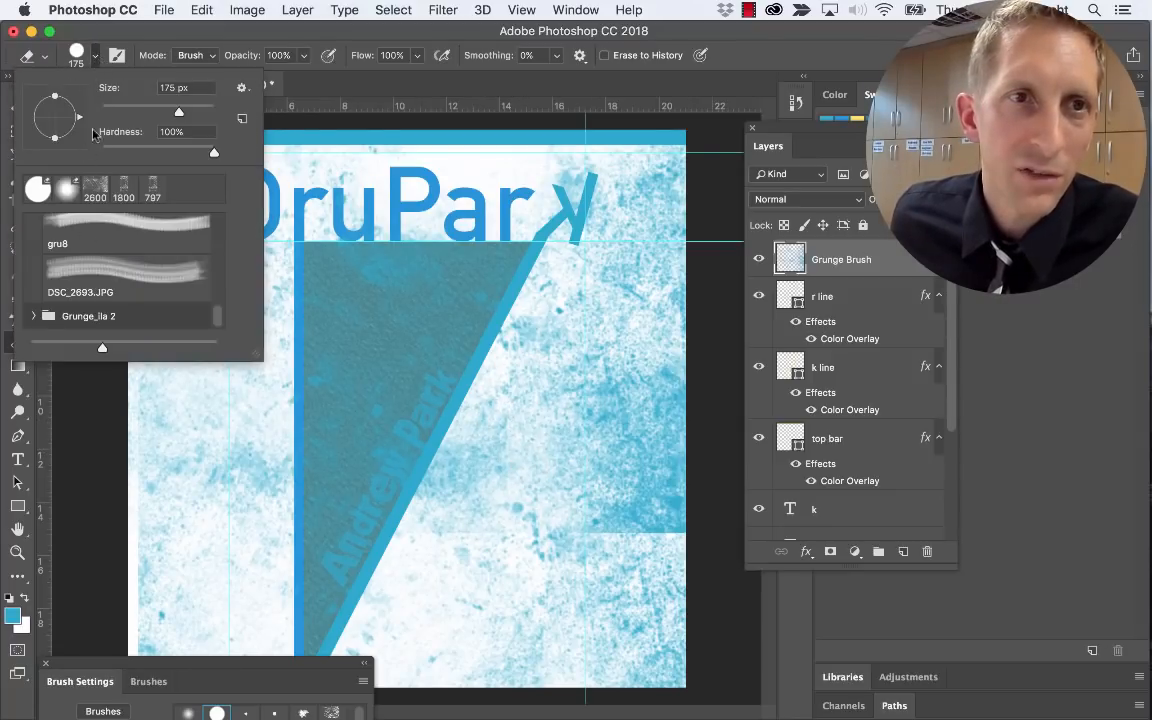
{"action": "left_click", "coordinate": [411, 96]}
{"action": "key", "text": "3"}
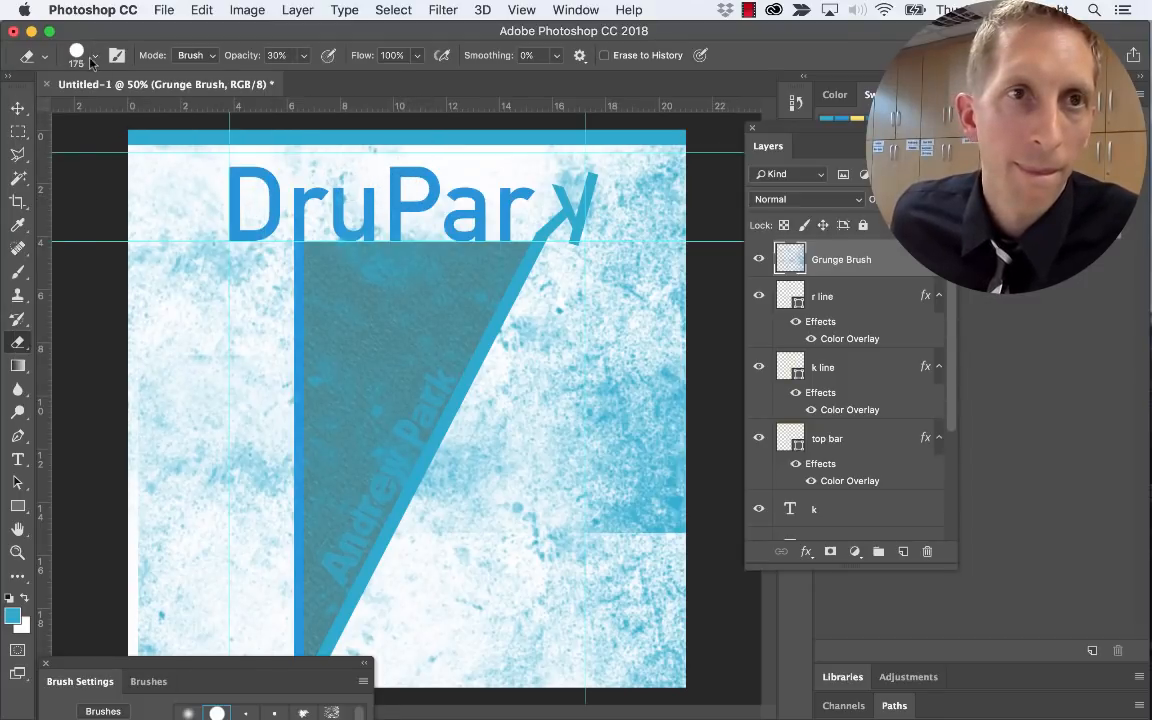
{"action": "left_click", "coordinate": [93, 57]}
{"action": "left_click", "coordinate": [122, 147]}
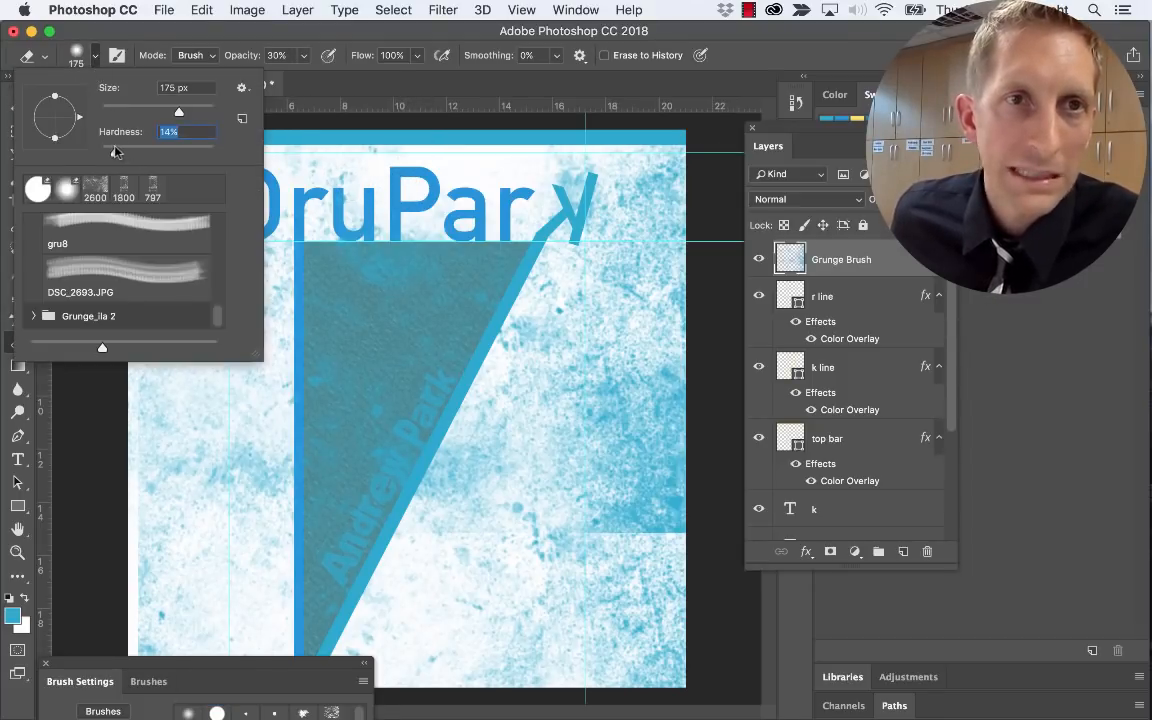
{"action": "left_click", "coordinate": [306, 59]}
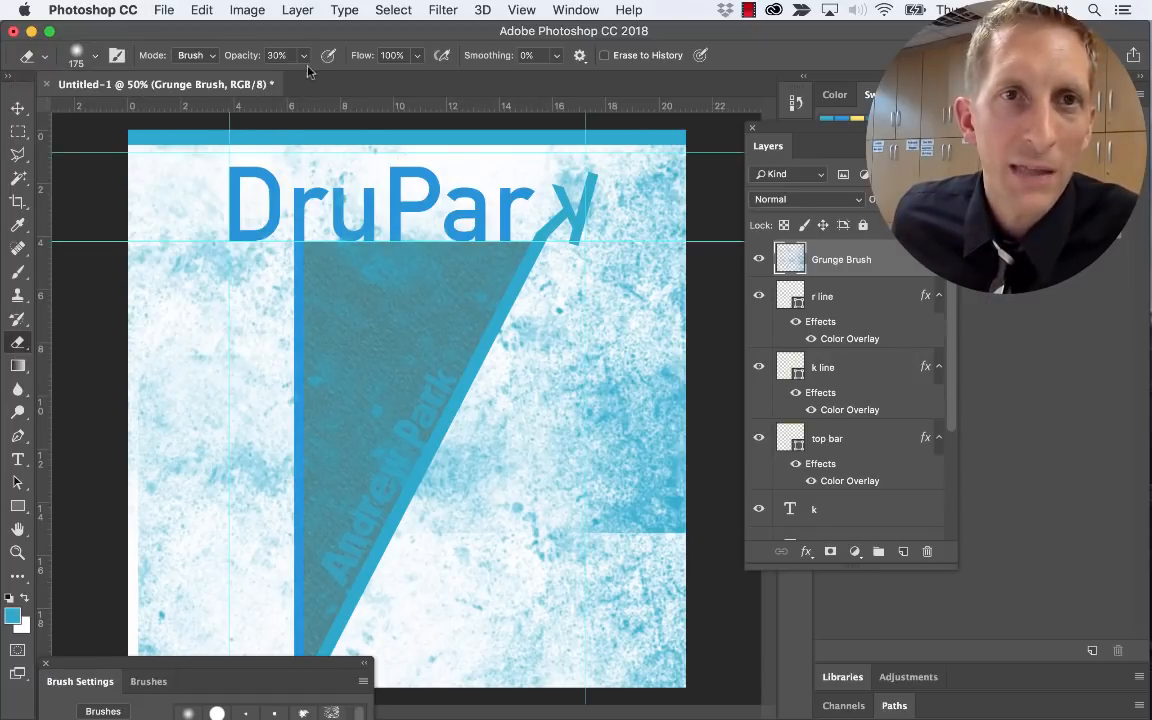
{"action": "left_click", "coordinate": [306, 59]}
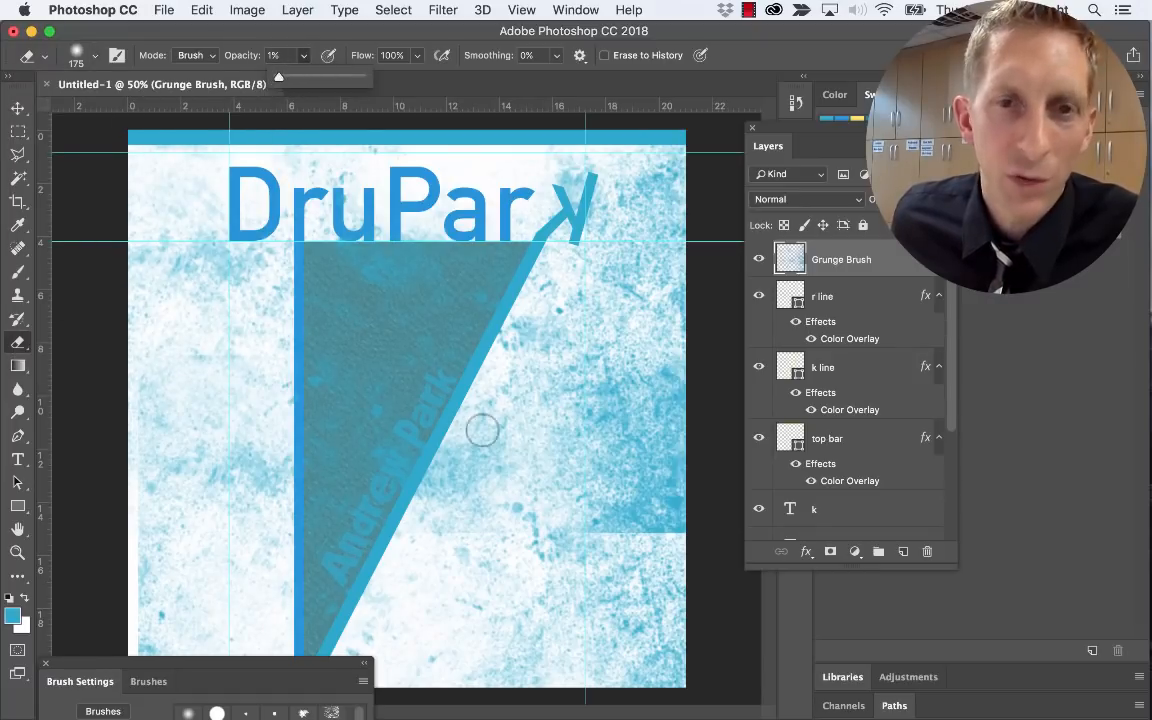
{"action": "left_click", "coordinate": [560, 530]}
{"action": "key", "text": "bracketright"}
{"action": "key", "text": "bracketright"}
{"action": "key", "text": "bracketright"}
{"action": "key", "text": "bracketright"}
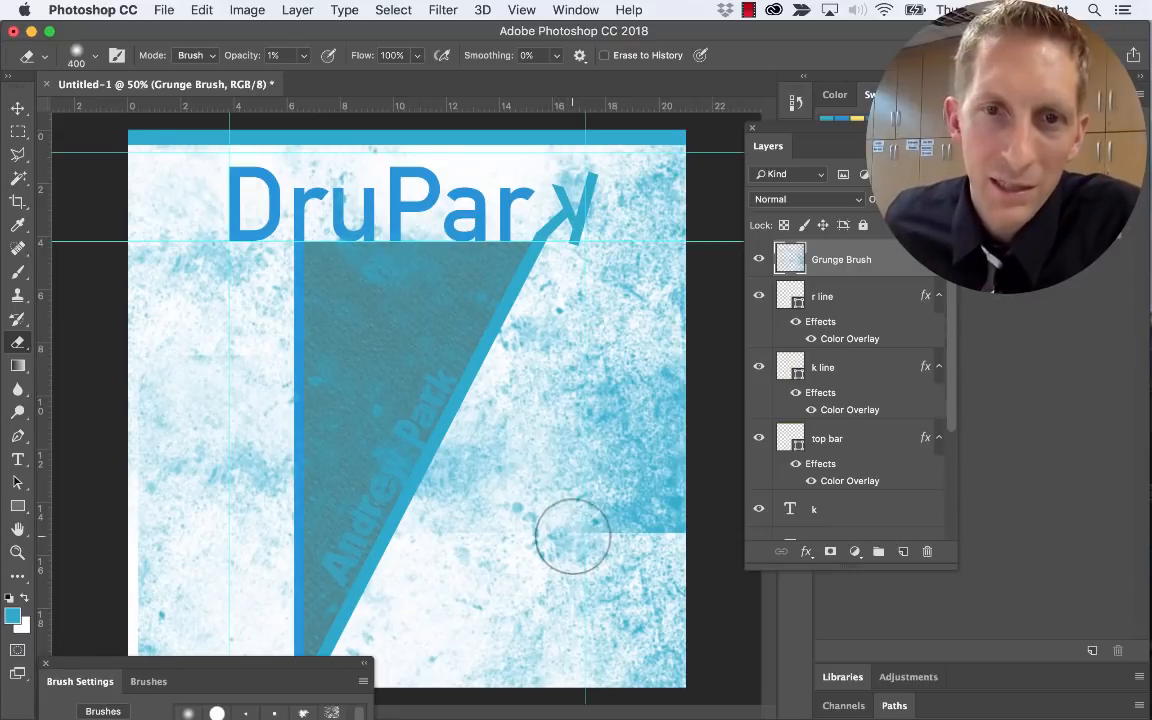
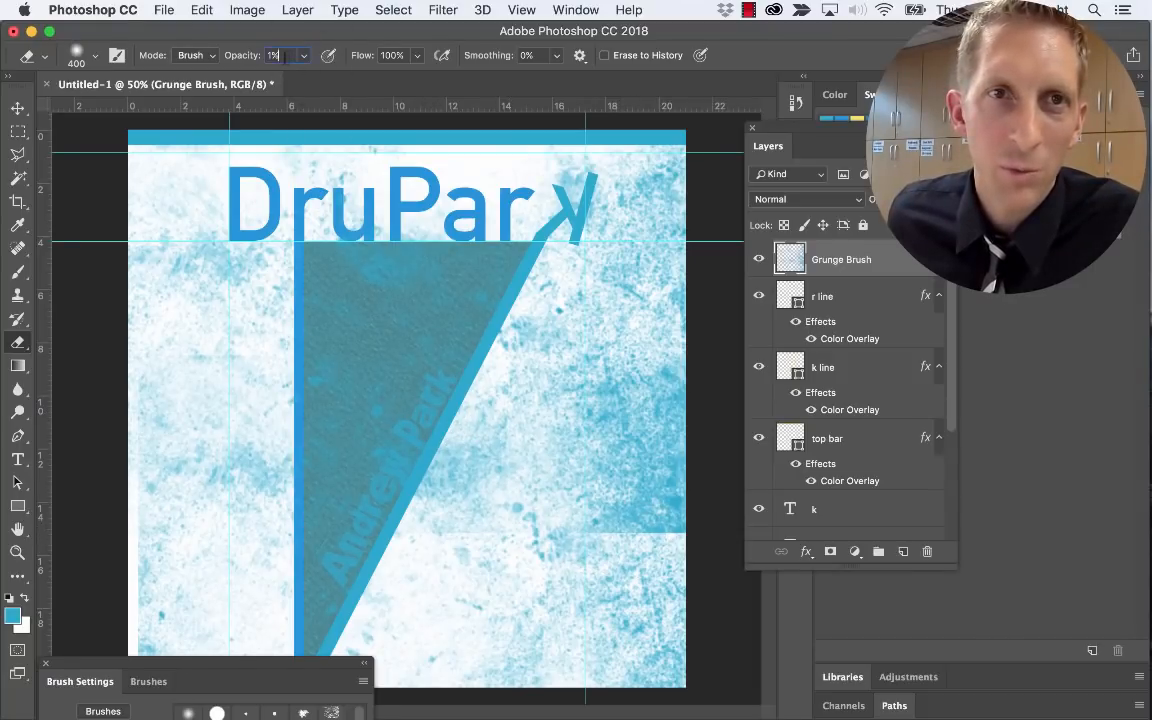
Set eraser opacity to 33% and fade the Grunge Brush texture's hard lower-right edge
{"action": "key", "text": "Return"}
{"action": "type", "text": "55"}
{"action": "key", "text": "Return"}
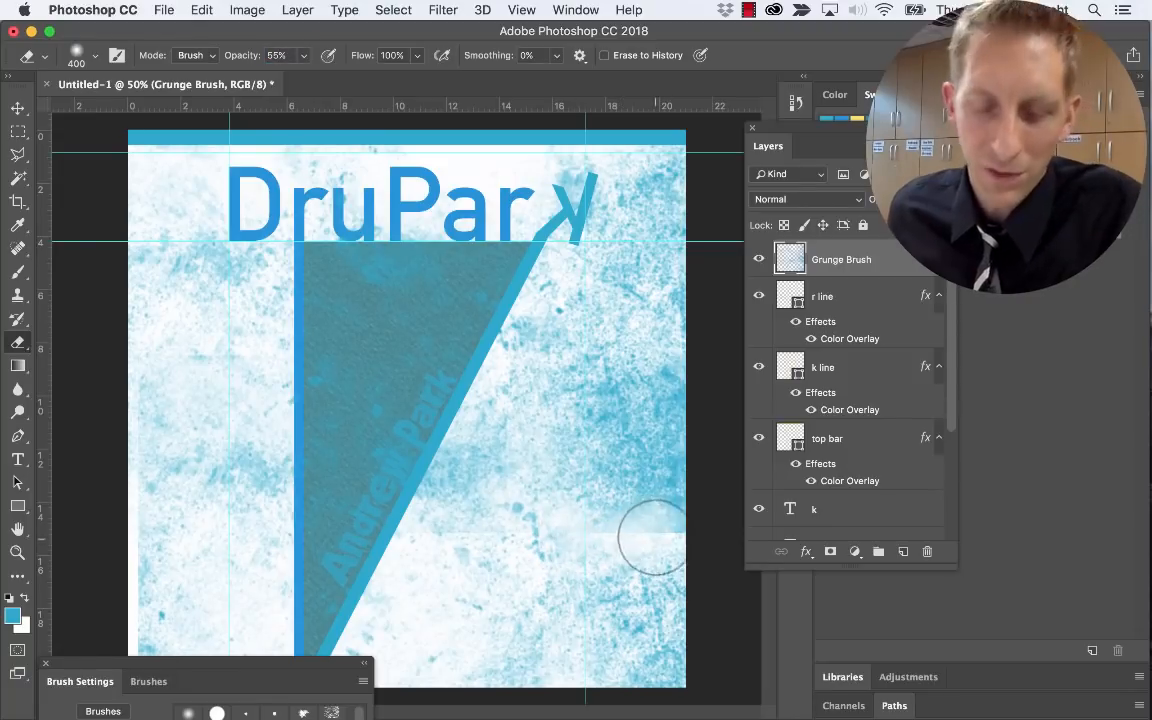
{"action": "key", "text": "super+z"}
{"action": "key", "text": "super+z"}
{"action": "key", "text": "super+z"}
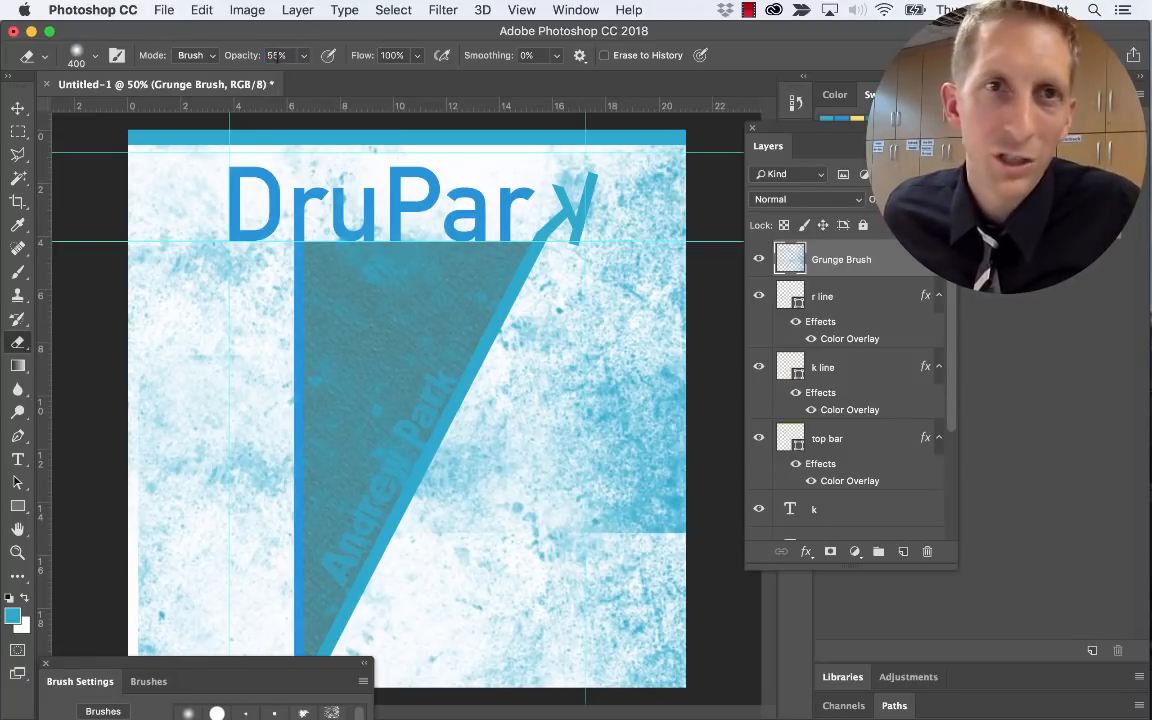
{"action": "type", "text": "33"}
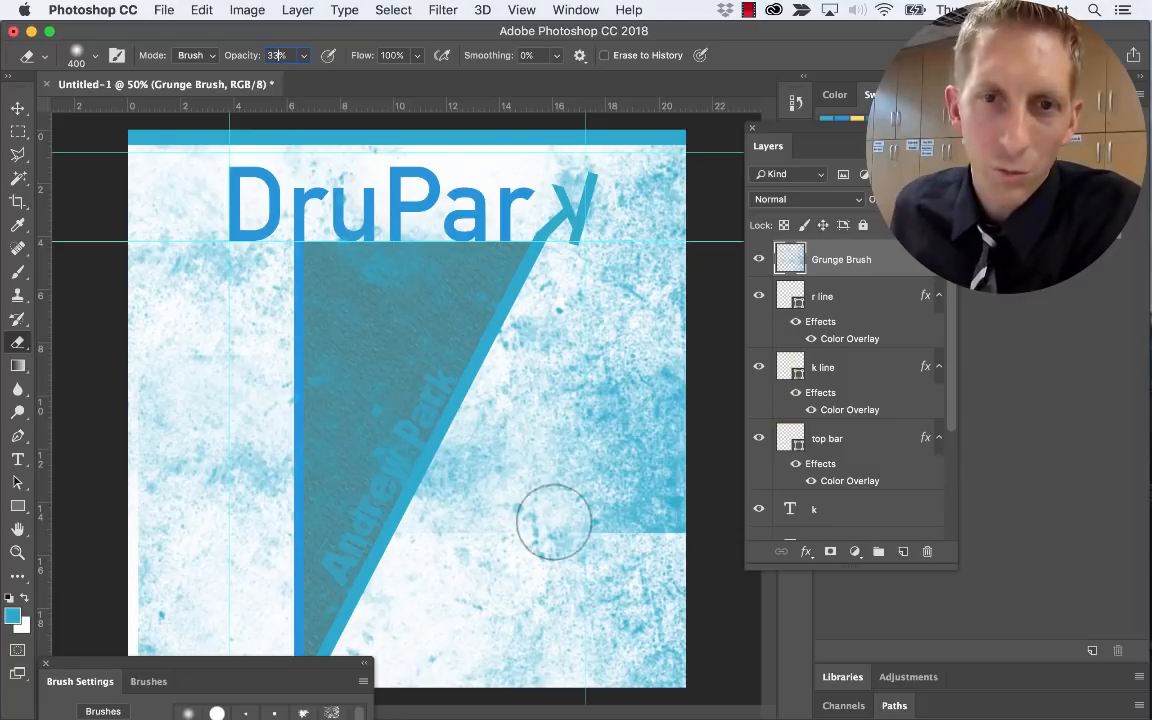
{"action": "key", "text": "Return"}
{"action": "mouse_move", "coordinate": [655, 546]}
{"action": "left_mouse_down"}
{"action": "mouse_move", "coordinate": [701, 534]}
{"action": "mouse_move", "coordinate": [545, 532]}
{"action": "left_mouse_up"}
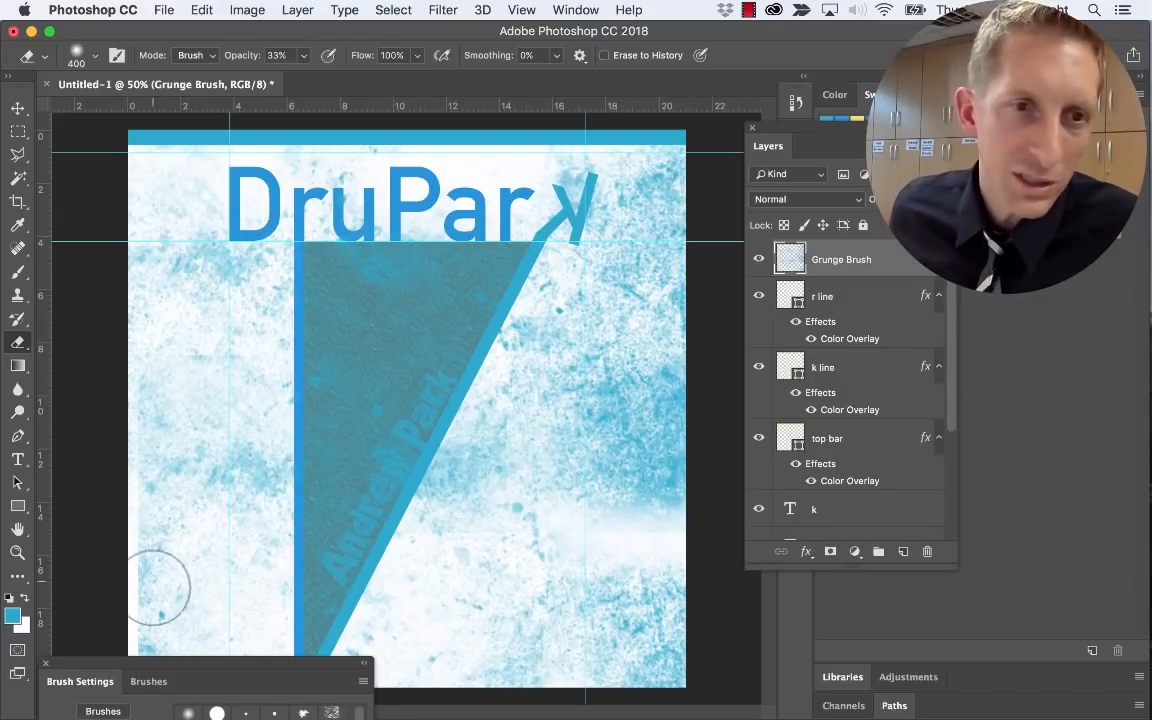
Scale the Grunge Brush texture up slightly, to about 106%
{"action": "key", "text": "v"}
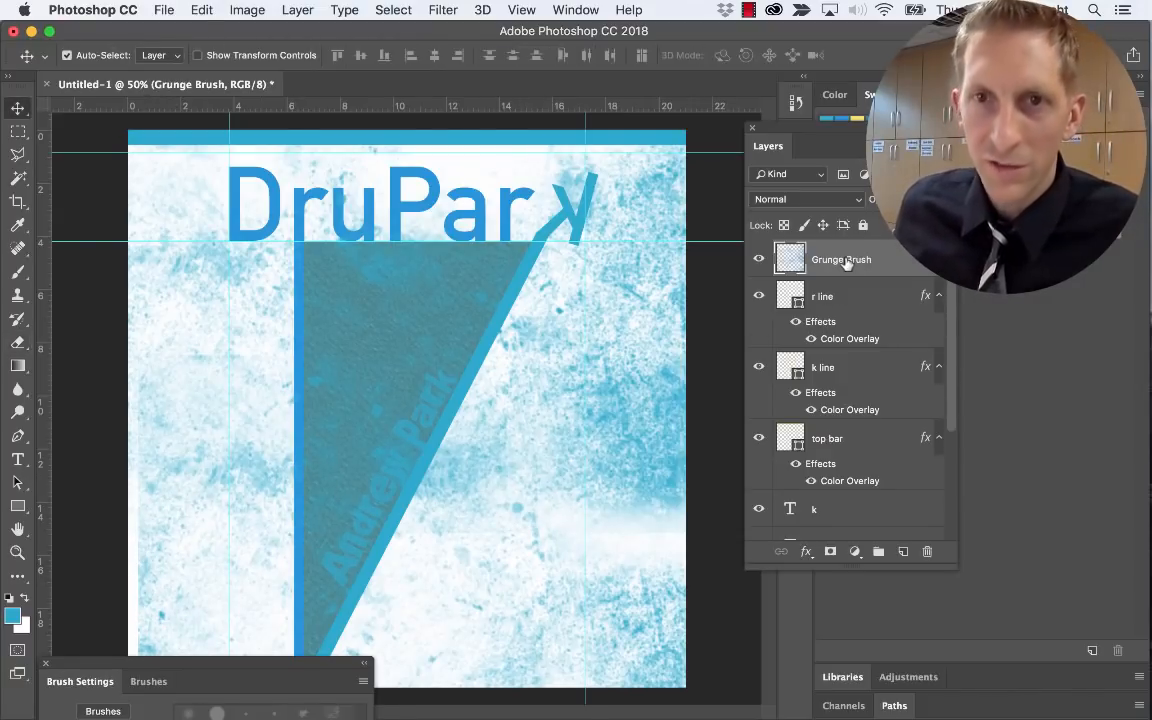
{"action": "key", "text": "super+t"}
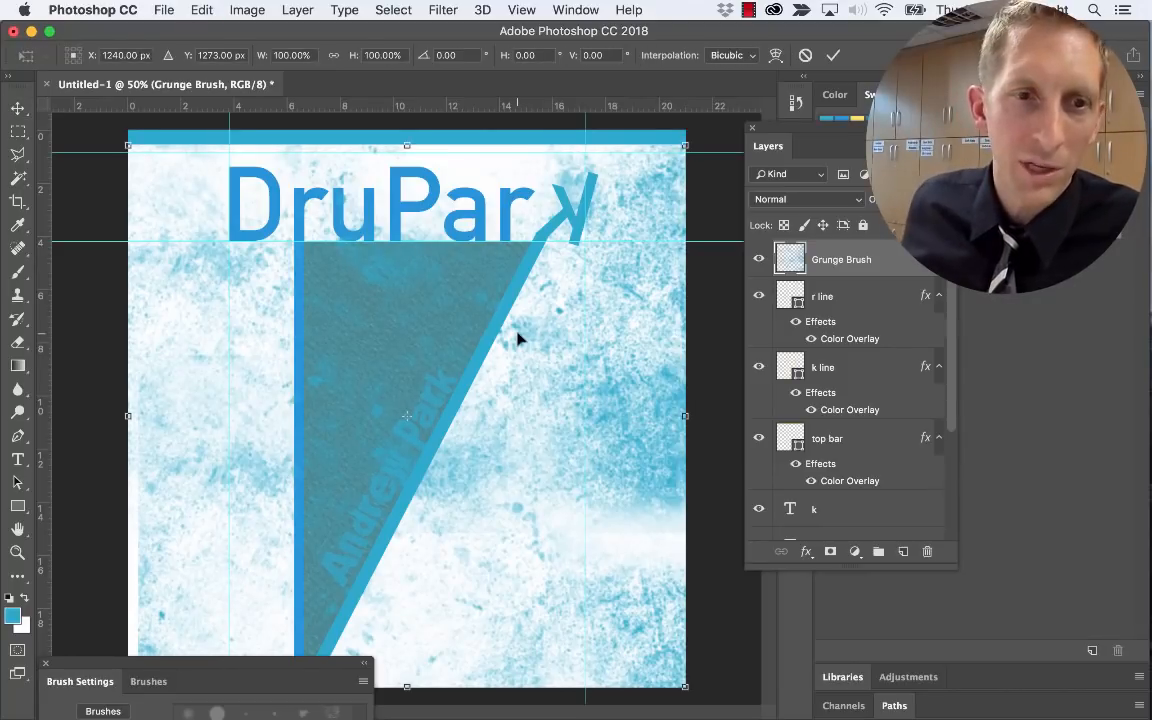
{"action": "left_click_drag", "start_coordinate": [217, 663], "coordinate": [544, 661]}
{"action": "left_click_drag", "start_coordinate": [129, 686], "coordinate": [96, 719]}
{"action": "key", "text": "Return"}
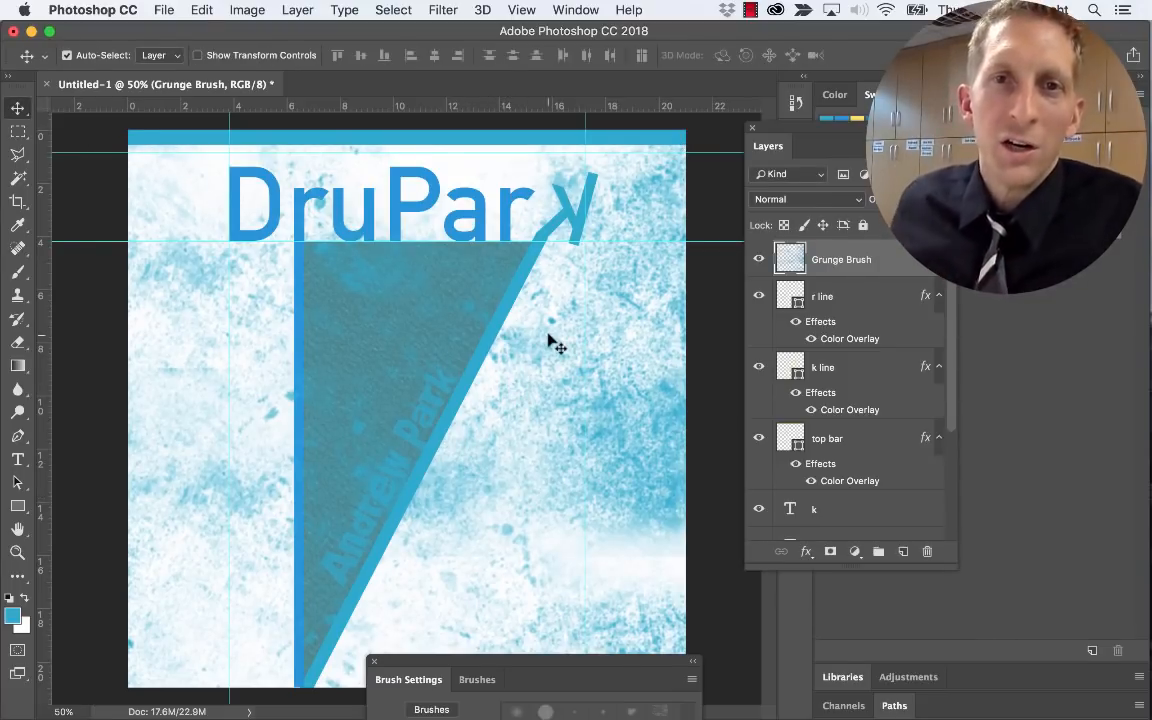
Move the Grunge Brush layer down to sit just above the triangle layer
{"action": "mouse_move", "coordinate": [843, 260]}
{"action": "left_mouse_down"}
{"action": "mouse_move", "coordinate": [849, 527]}
{"action": "mouse_move", "coordinate": [861, 482]}
{"action": "mouse_move", "coordinate": [874, 609]}
{"action": "mouse_move", "coordinate": [863, 505]}
{"action": "left_mouse_up"}
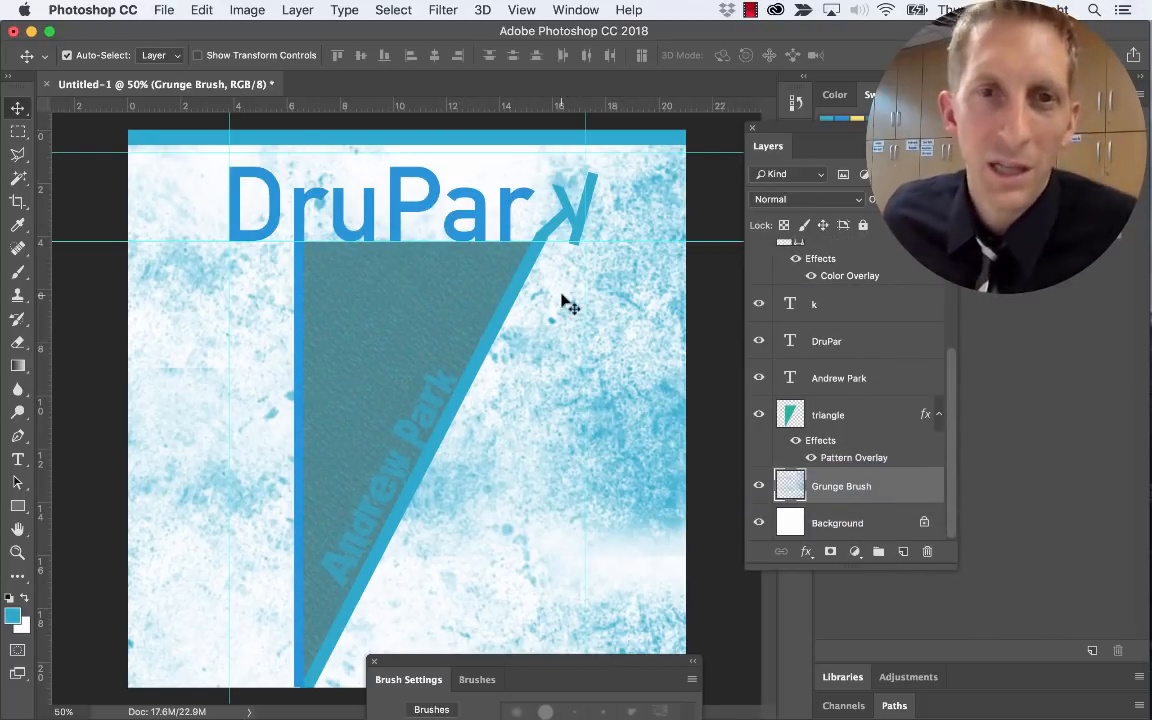
{"action": "mouse_move", "coordinate": [803, 486]}
{"action": "left_mouse_down"}
{"action": "mouse_move", "coordinate": [838, 409]}
{"action": "mouse_move", "coordinate": [835, 418]}
{"action": "left_mouse_up"}
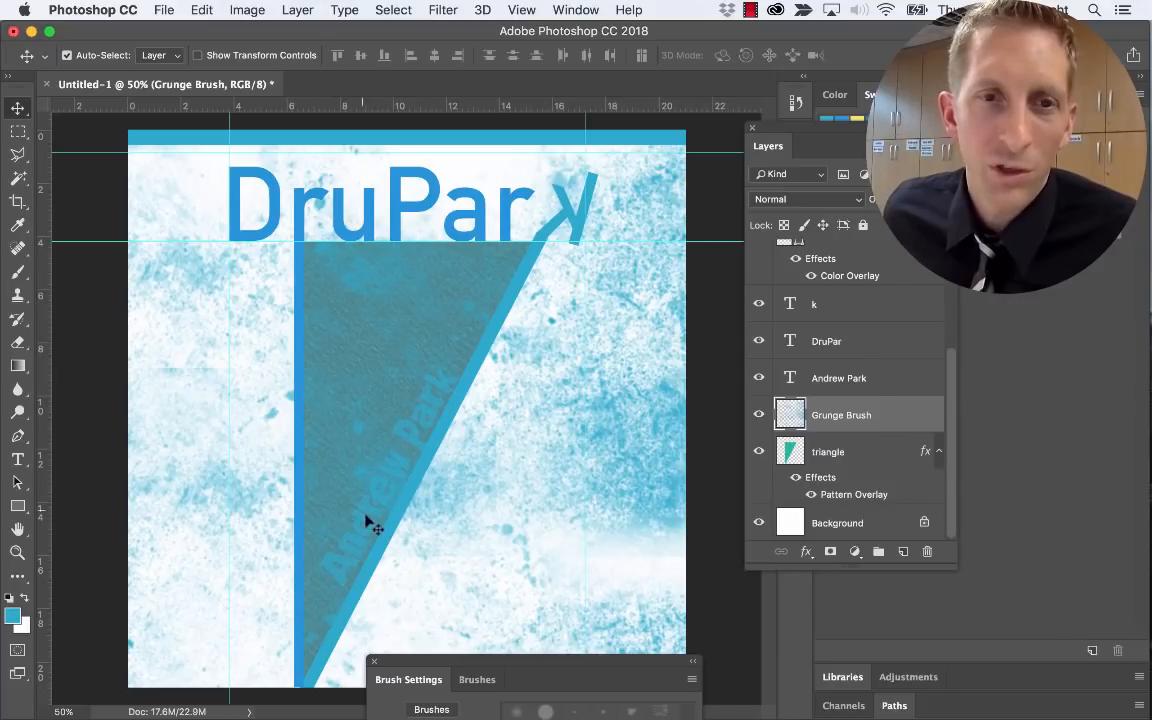
{"action": "mouse_move", "coordinate": [851, 422]}
{"action": "left_mouse_down"}
{"action": "mouse_move", "coordinate": [846, 445]}
{"action": "mouse_move", "coordinate": [848, 412]}
{"action": "mouse_move", "coordinate": [815, 417]}
{"action": "left_mouse_up"}
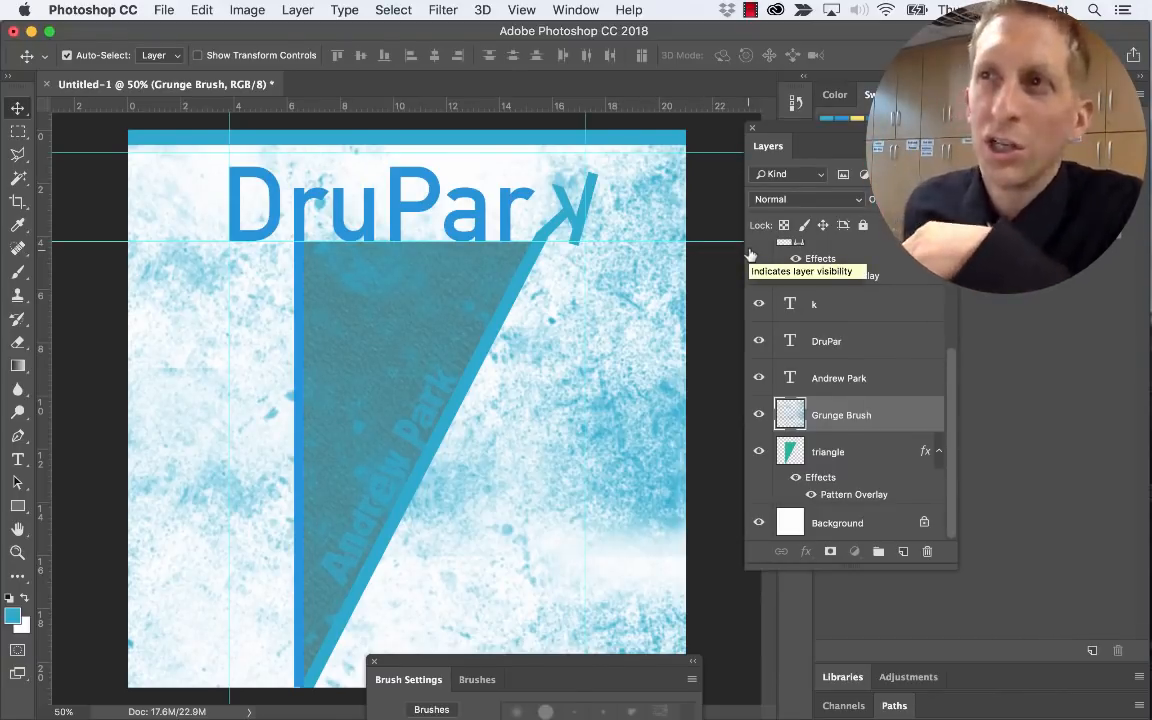
Place DD-Blue-Grunge-Vector-Background on the canvas and scale it to about 60% to fill the square
{"action": "key", "text": "super+Tab"}
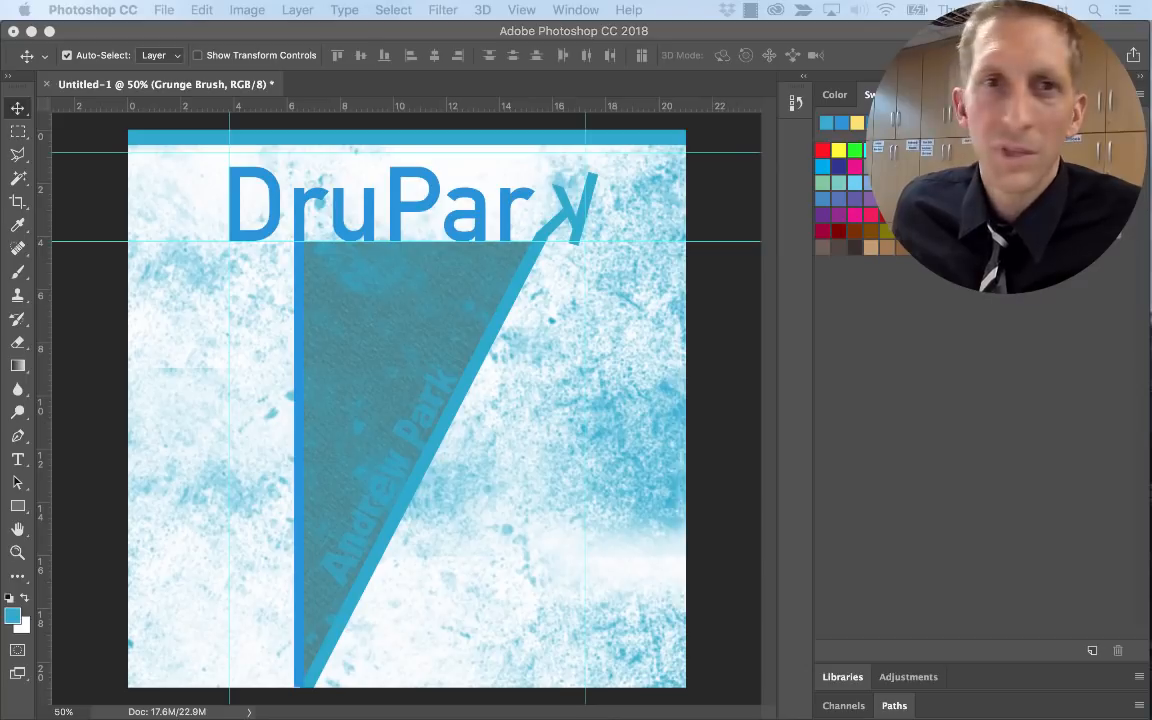
{"action": "left_click_drag", "start_coordinate": [600, 718], "coordinate": [410, 549]}
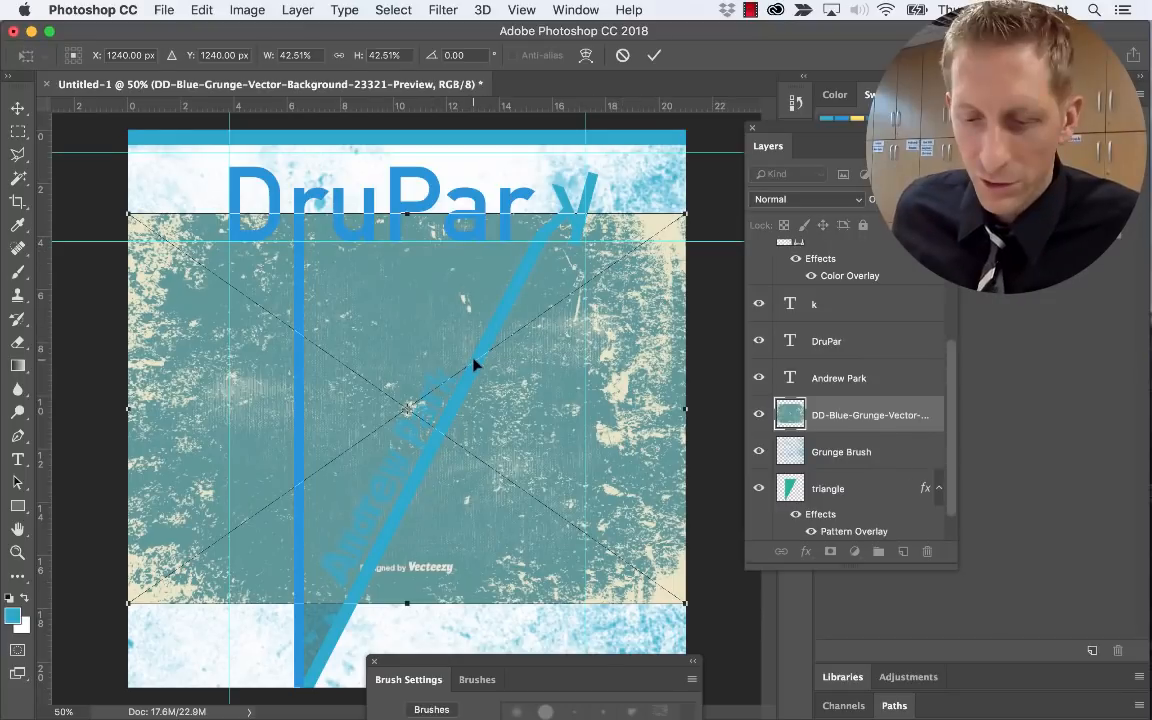
{"action": "left_click_drag", "start_coordinate": [496, 414], "coordinate": [344, 348]}
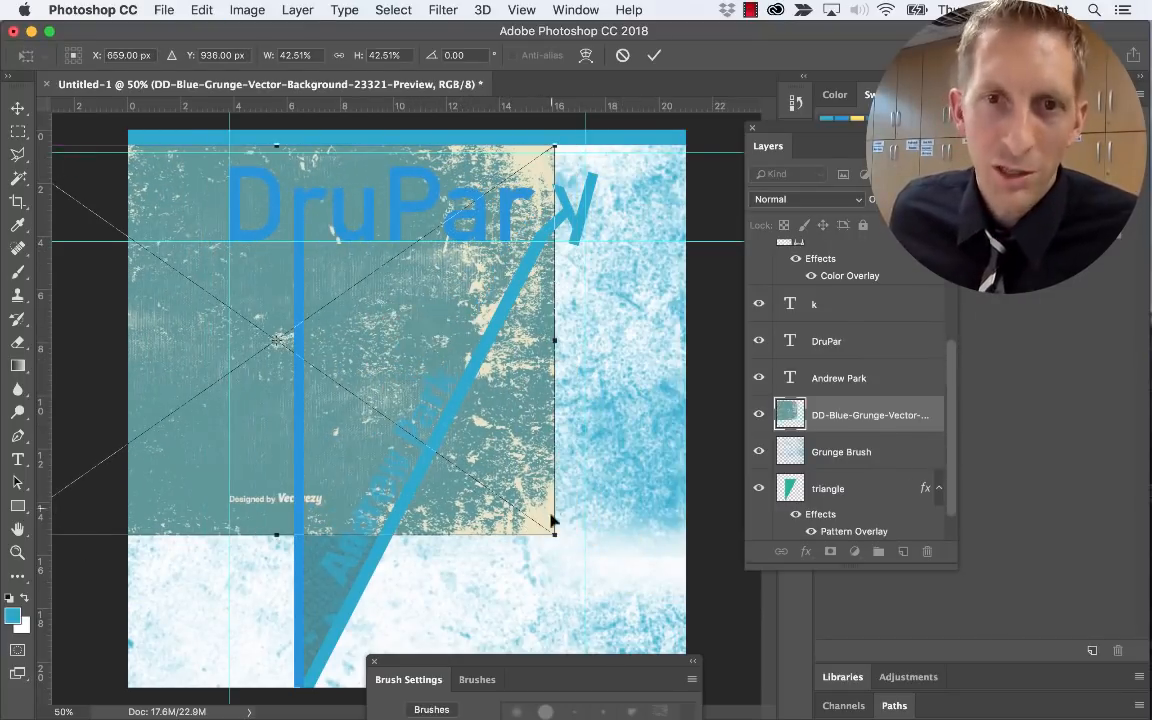
{"action": "left_click_drag", "start_coordinate": [556, 535], "coordinate": [770, 672]}
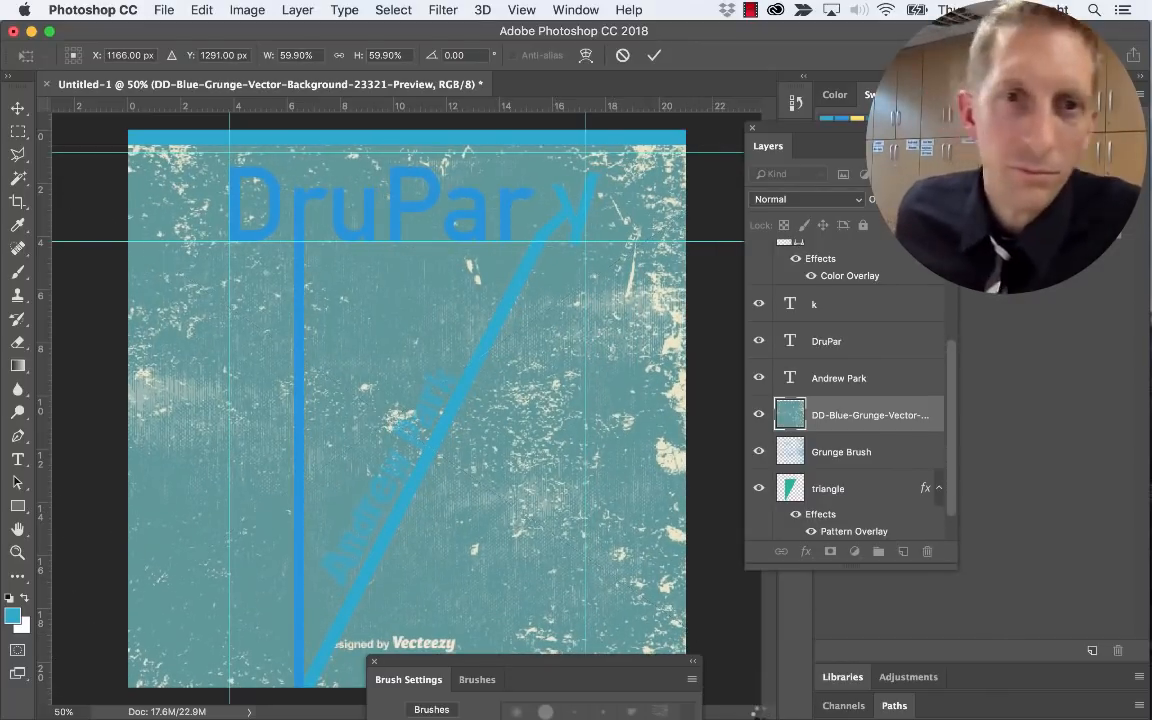
{"action": "key", "text": "Return"}
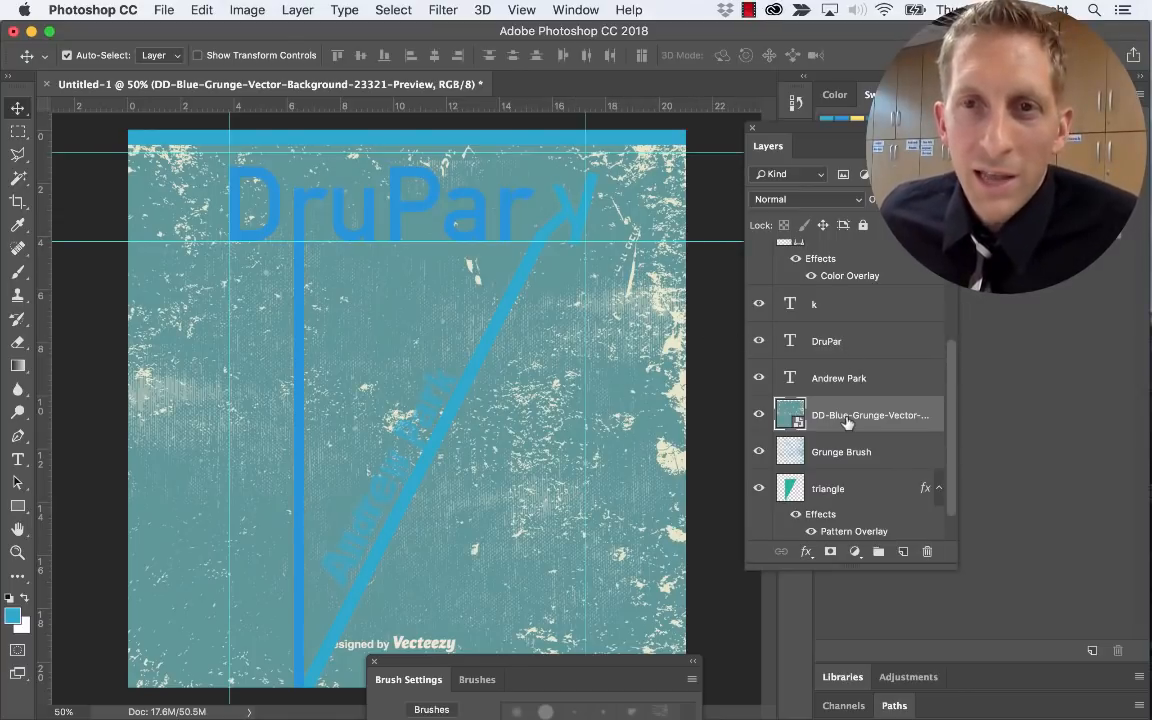
Set the blue grunge image to Multiply, move it beneath Grunge Brush, and lower its opacity
{"action": "left_click", "coordinate": [780, 202]}
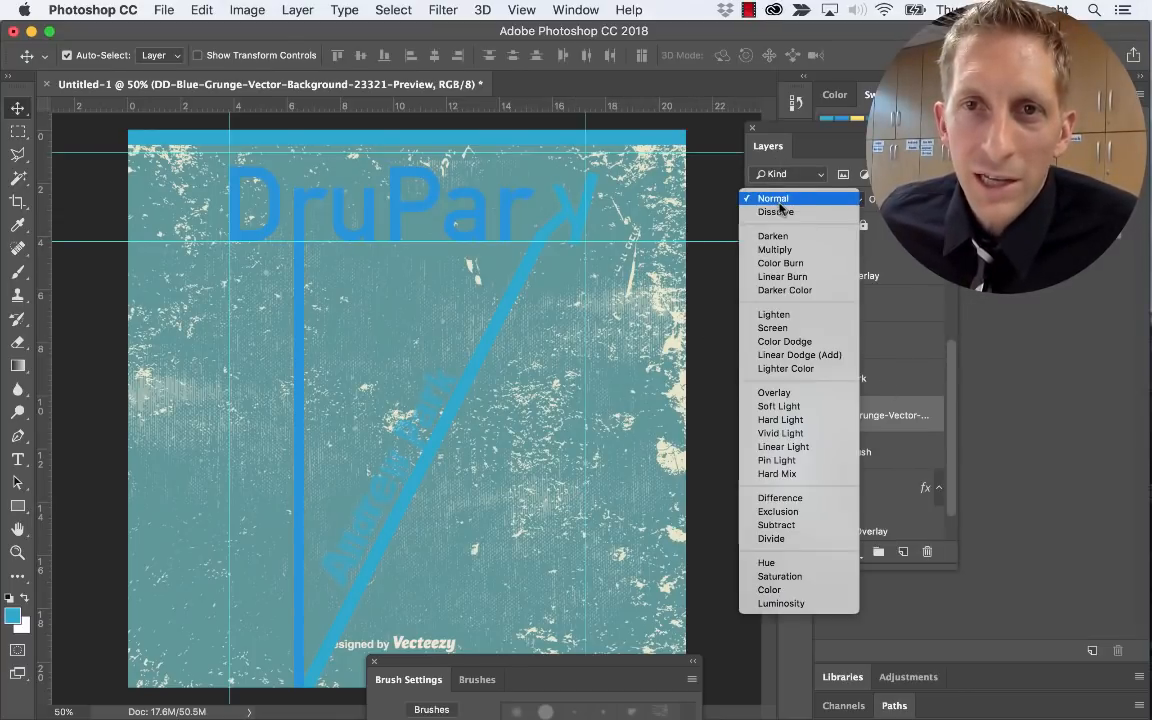
{"action": "left_click", "coordinate": [780, 235]}
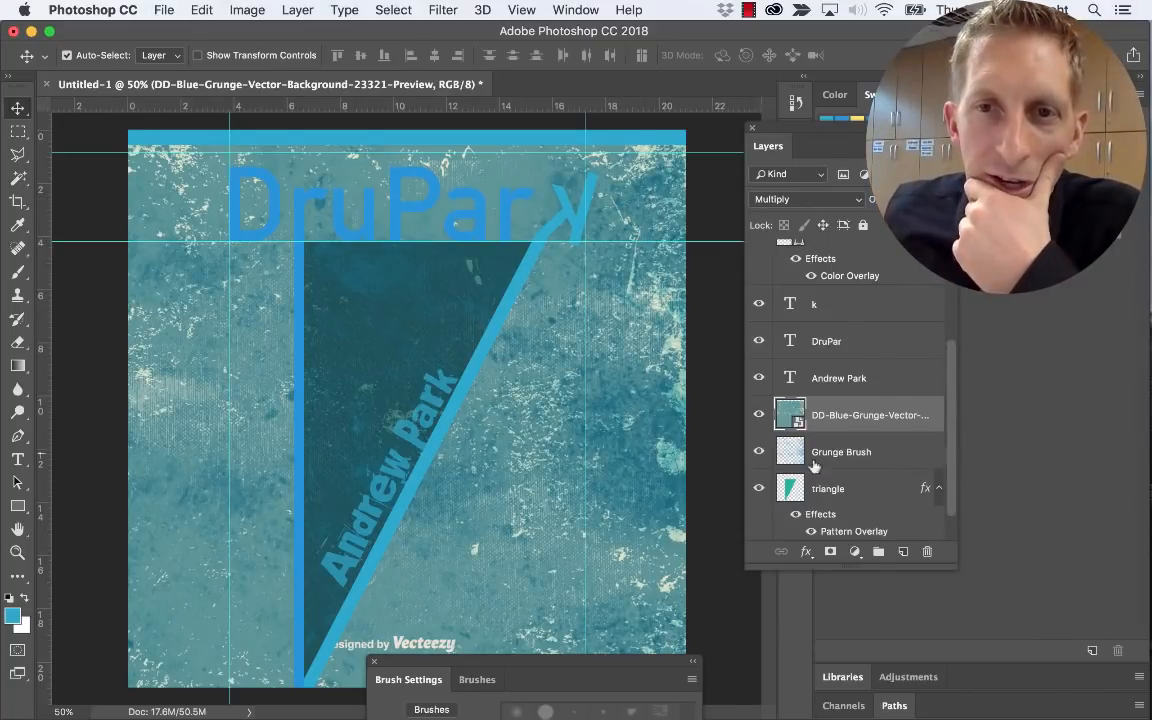
{"action": "left_click_drag", "start_coordinate": [836, 414], "coordinate": [841, 410]}
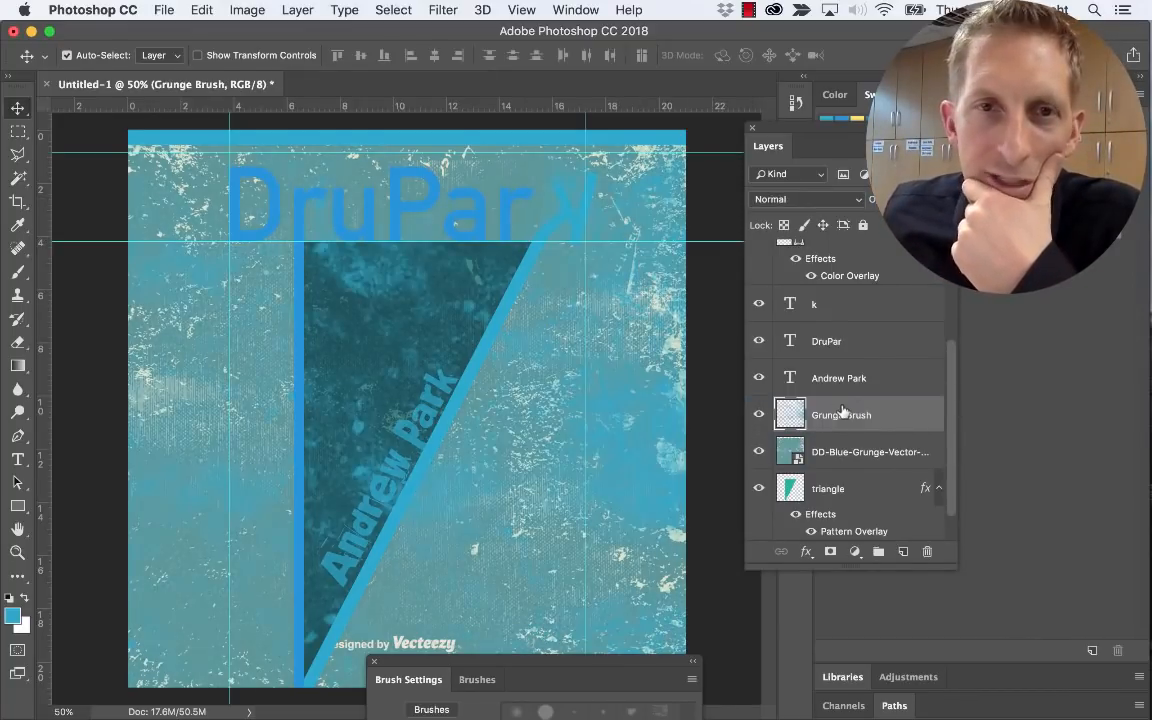
{"action": "left_click", "coordinate": [858, 455]}
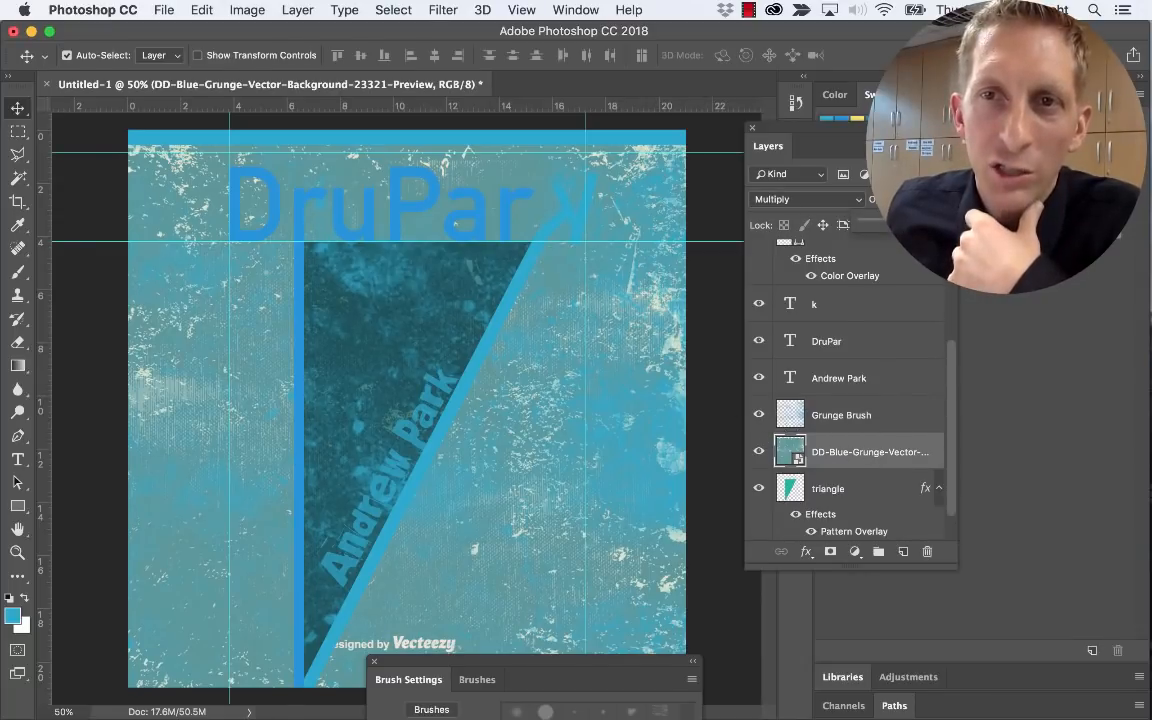
{"action": "mouse_move", "coordinate": [941, 225]}
{"action": "left_mouse_down"}
{"action": "mouse_move", "coordinate": [893, 225]}
{"action": "mouse_move", "coordinate": [943, 225]}
{"action": "left_mouse_up"}
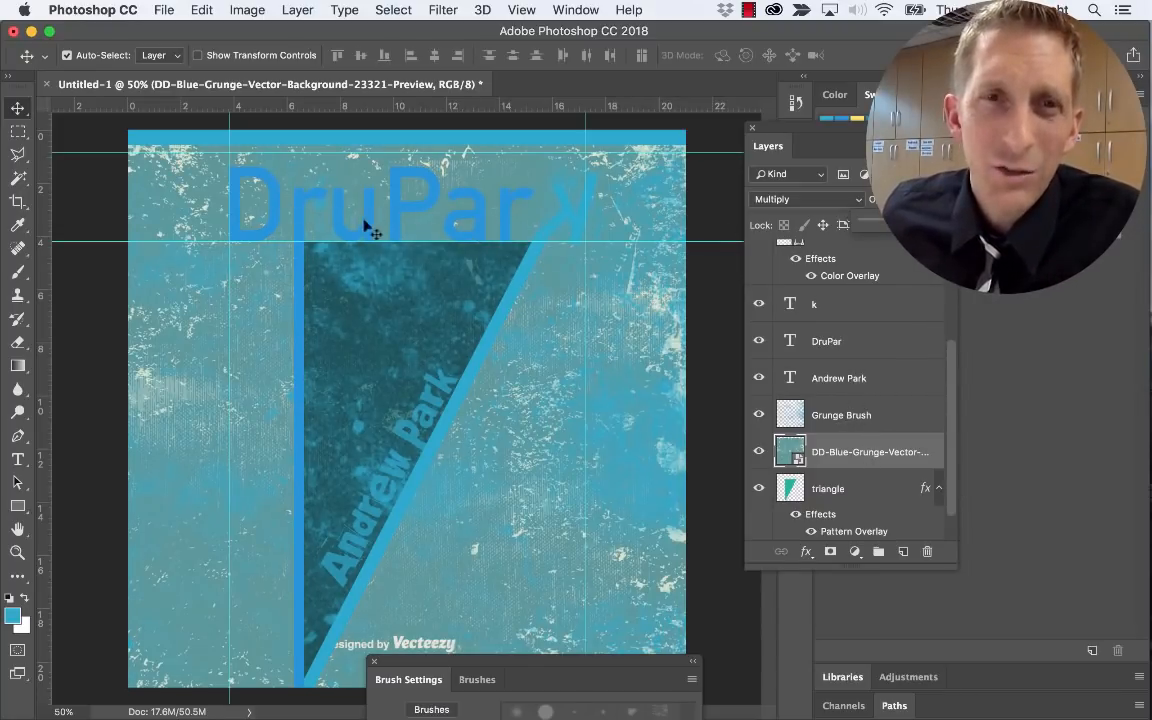
{"action": "left_click", "coordinate": [450, 218]}
{"action": "key", "text": "t"}
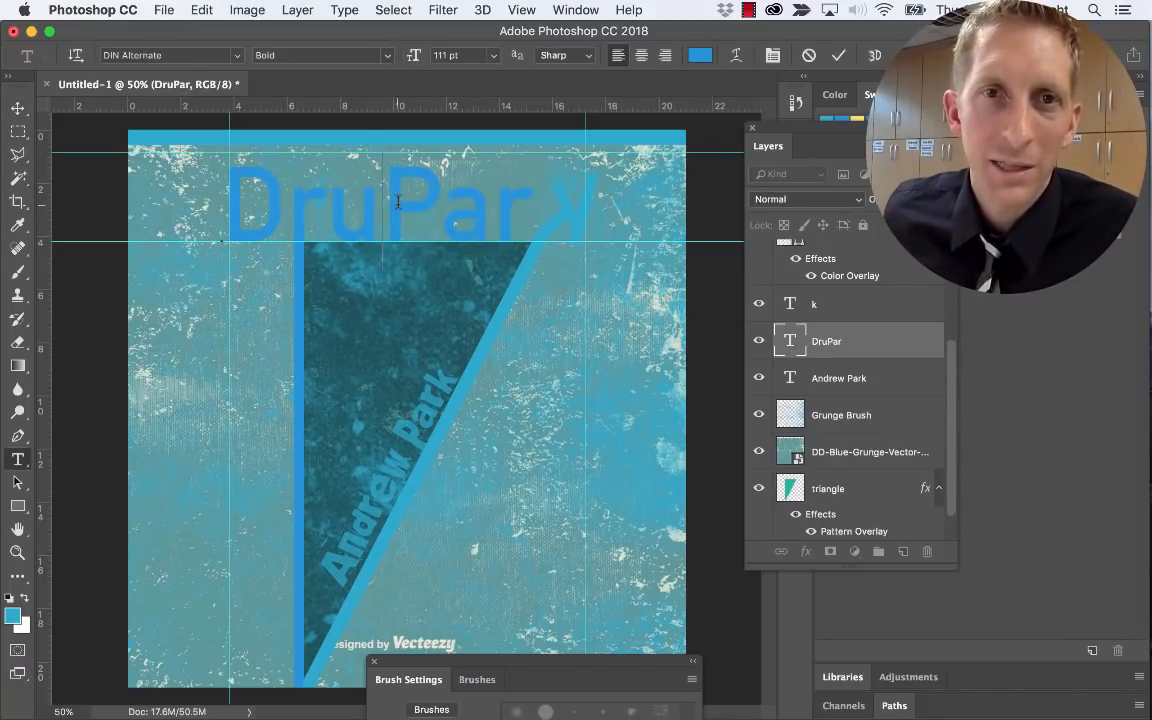
{"action": "double_click", "coordinate": [199, 165]}
{"action": "left_click", "coordinate": [13, 614]}
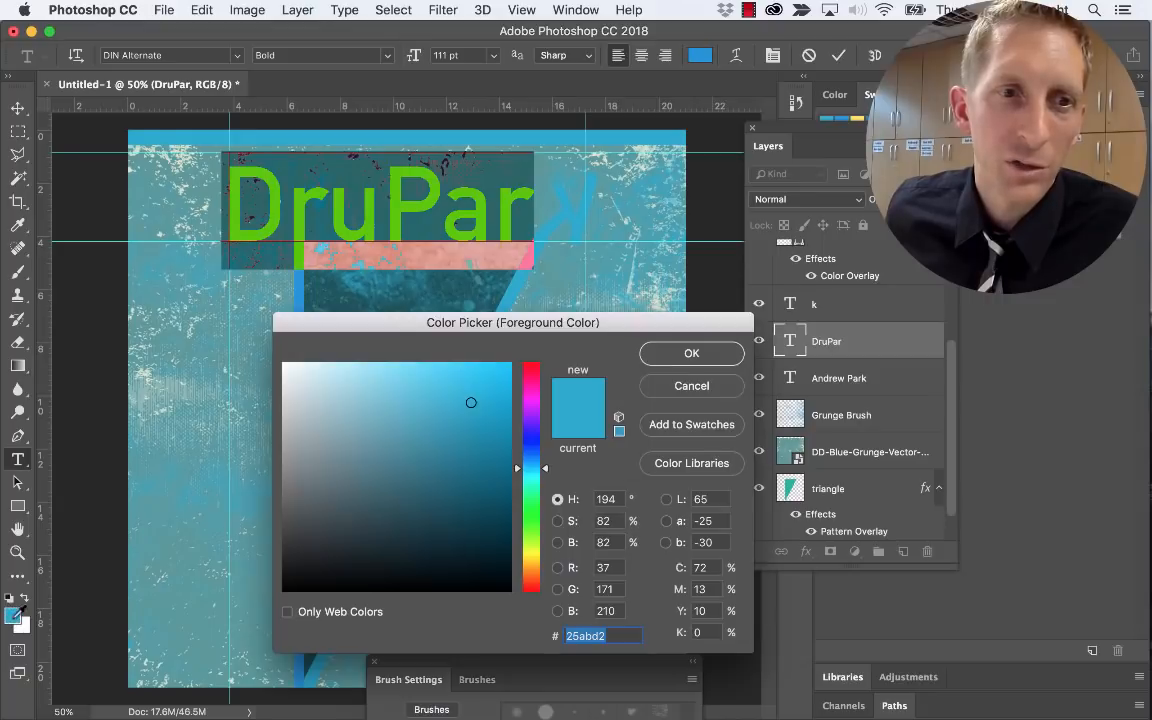
{"action": "mouse_move", "coordinate": [380, 558]}
{"action": "left_mouse_down"}
{"action": "mouse_move", "coordinate": [468, 535]}
{"action": "mouse_move", "coordinate": [430, 480]}
{"action": "mouse_move", "coordinate": [493, 527]}
{"action": "left_mouse_up"}
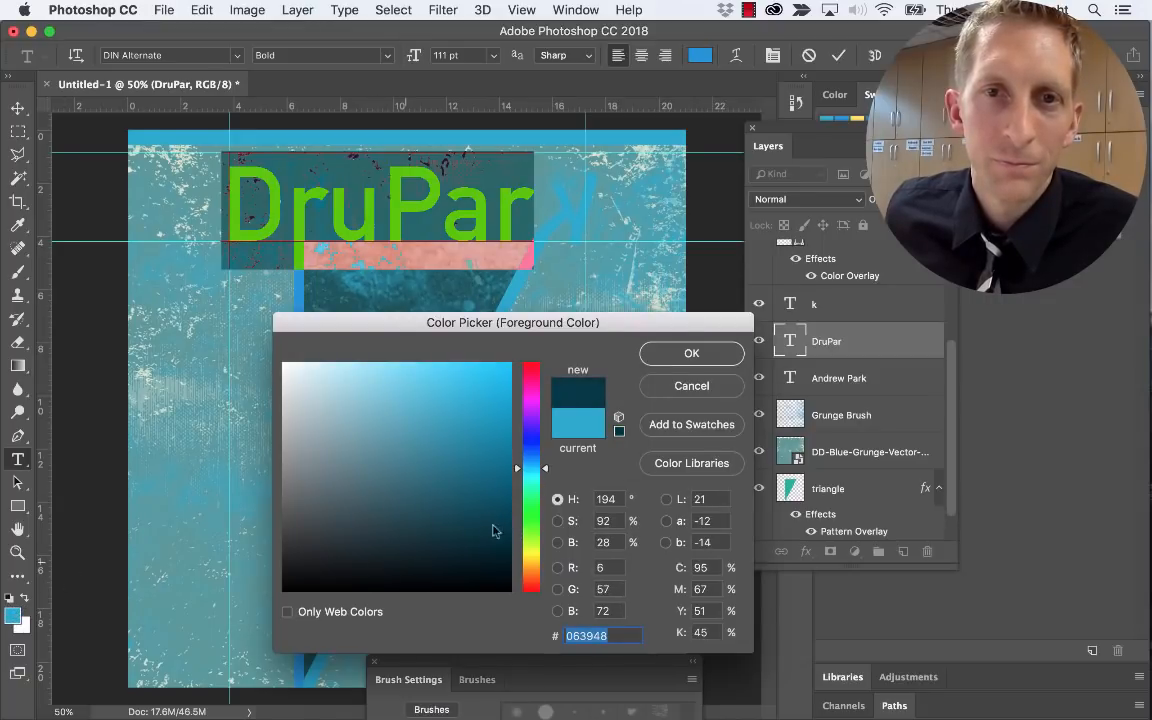
{"action": "left_click", "coordinate": [691, 354]}
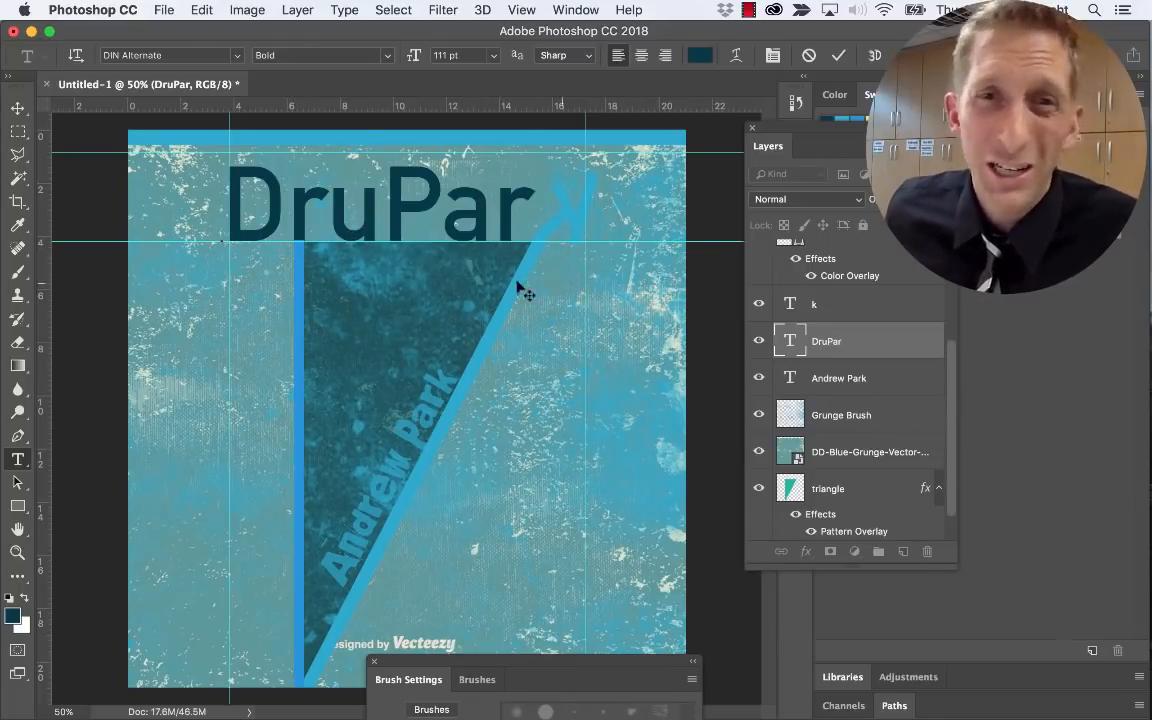
{"action": "key", "text": "super+a"}
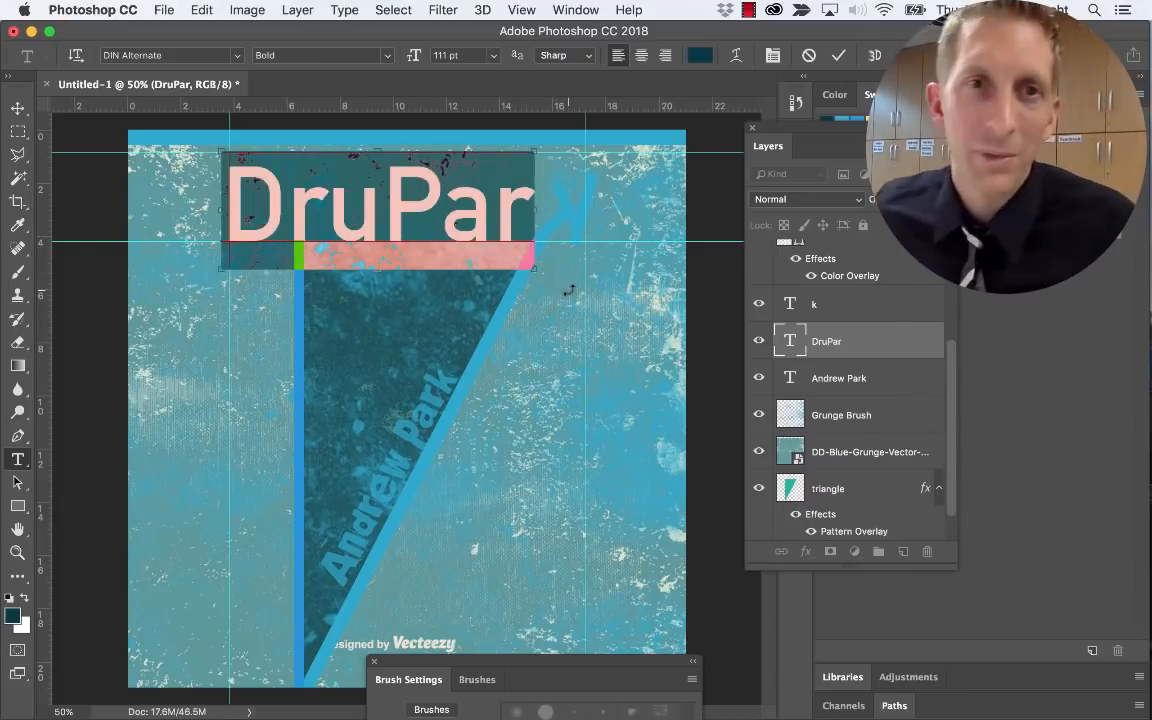
{"action": "key", "text": "super+h"}
{"action": "left_click_drag", "start_coordinate": [352, 218], "coordinate": [351, 217]}
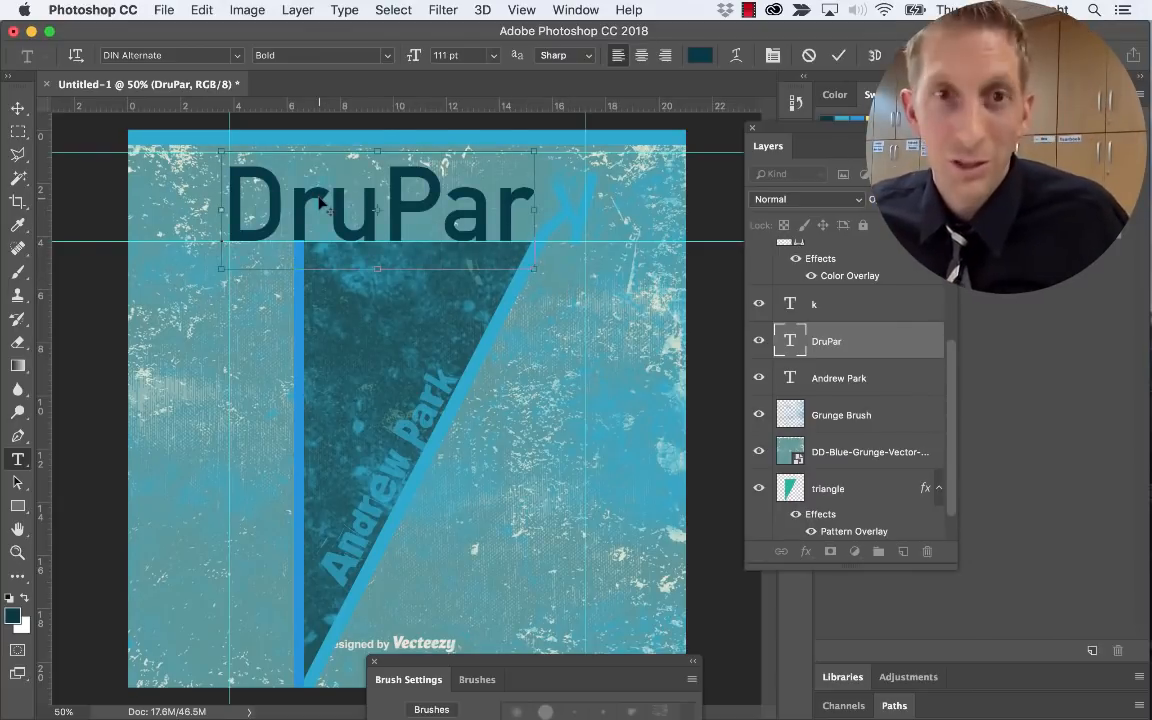
{"action": "left_click", "coordinate": [18, 108]}
{"action": "key", "text": "super+z"}
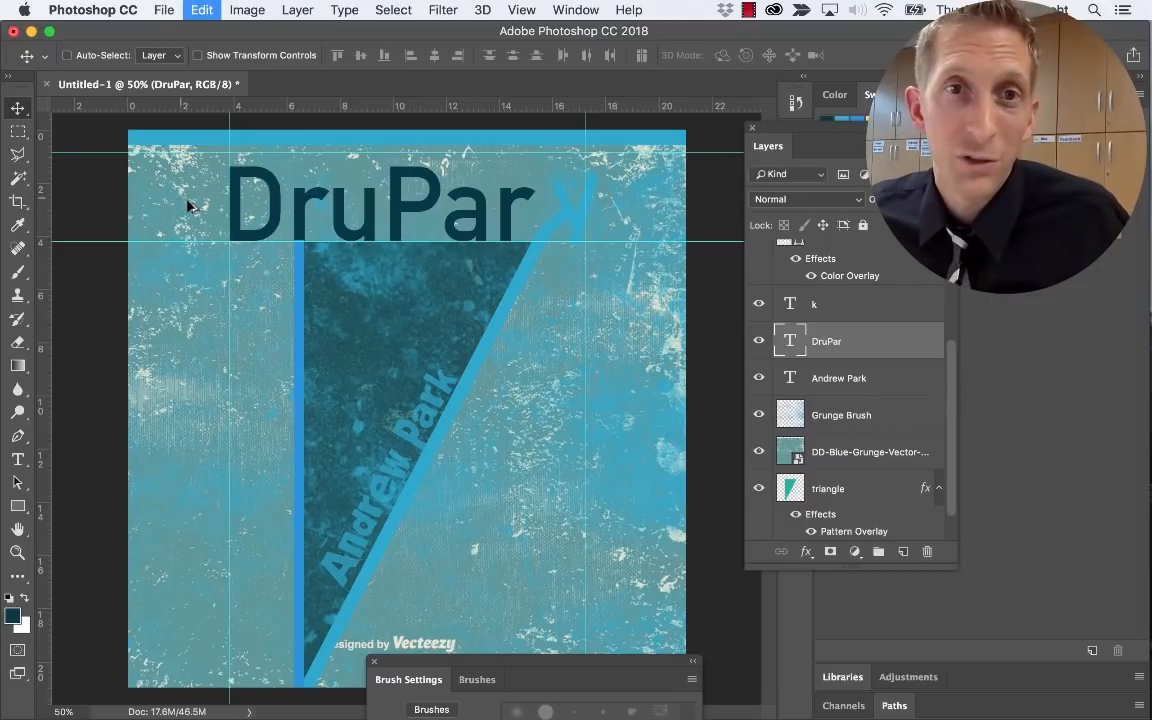
{"action": "left_click", "coordinate": [514, 297], "text": "super"}
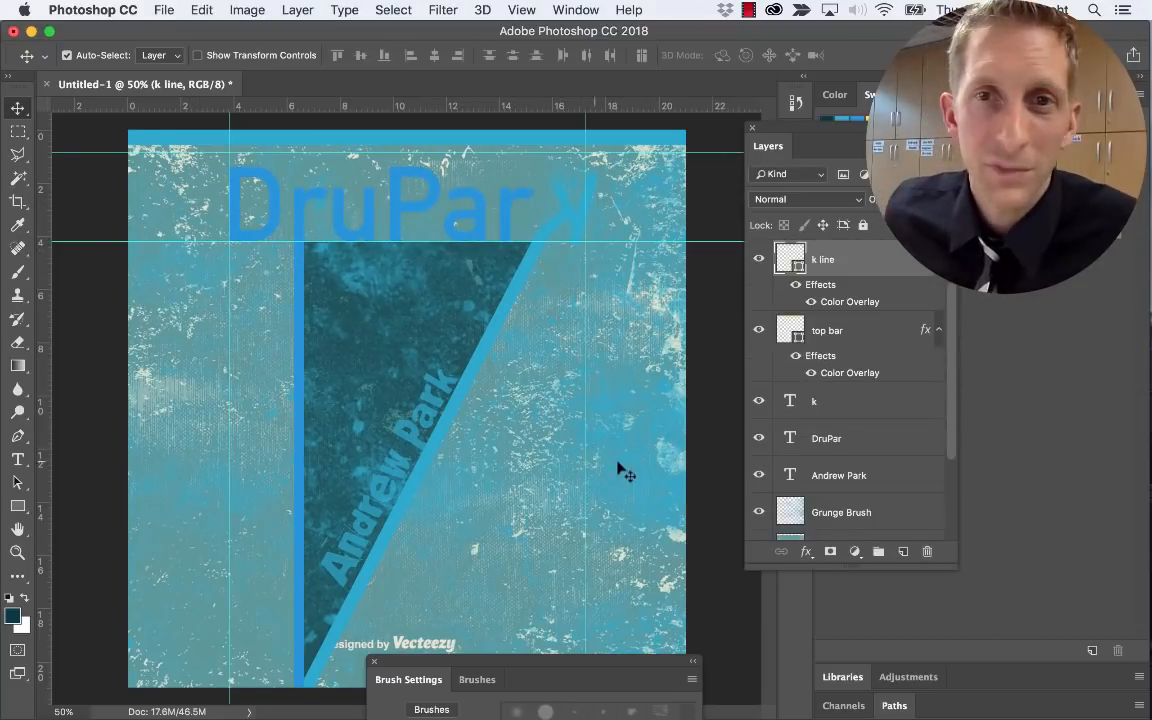
Select the blue background layer, undoing three accidental moves of the Grunge Brush texture
{"action": "left_click", "coordinate": [645, 217], "text": "super"}
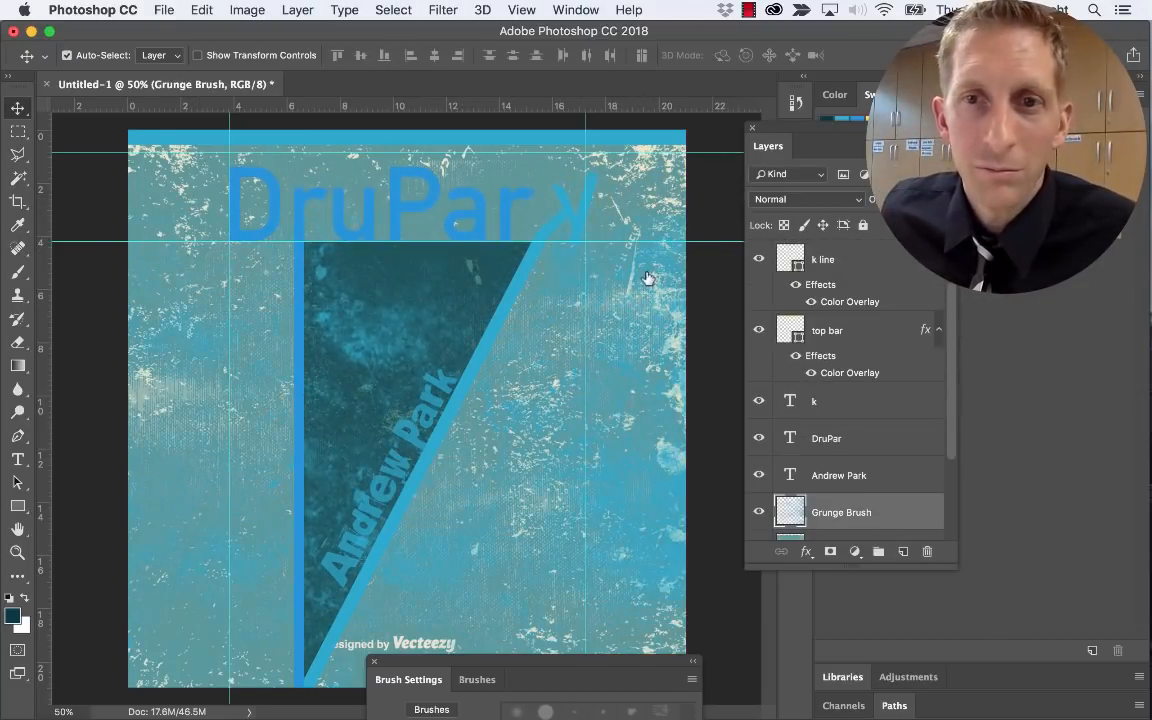
{"action": "left_click", "coordinate": [818, 516]}
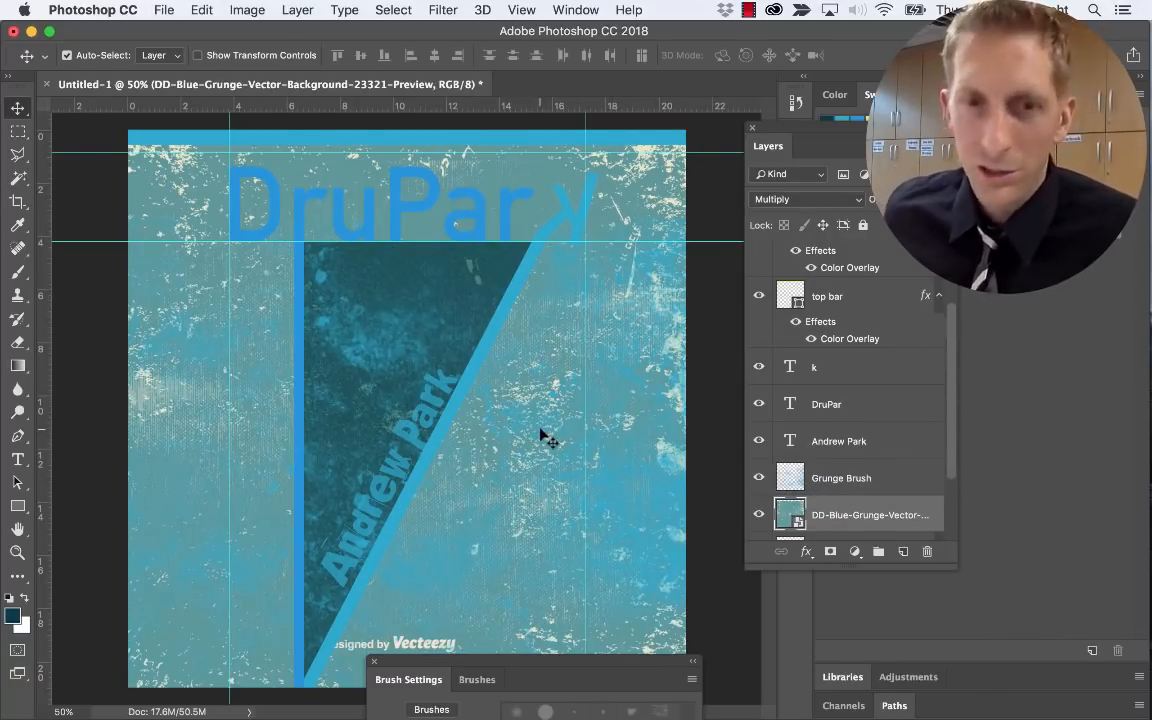
{"action": "mouse_move", "coordinate": [545, 437]}
{"action": "left_mouse_down"}
{"action": "mouse_move", "coordinate": [540, 515]}
{"action": "mouse_move", "coordinate": [545, 495]}
{"action": "left_mouse_up"}
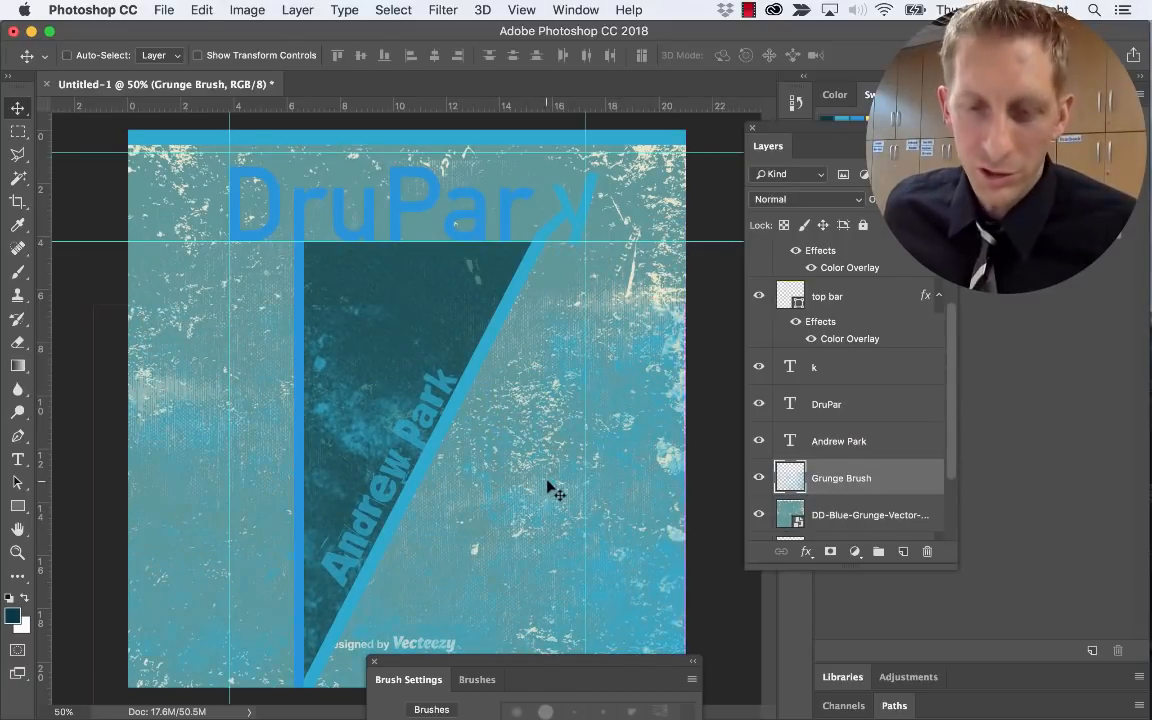
{"action": "key", "text": "super+z"}
{"action": "left_click", "coordinate": [820, 519]}
{"action": "left_click_drag", "start_coordinate": [606, 468], "coordinate": [607, 504]}
{"action": "key", "text": "super+z"}
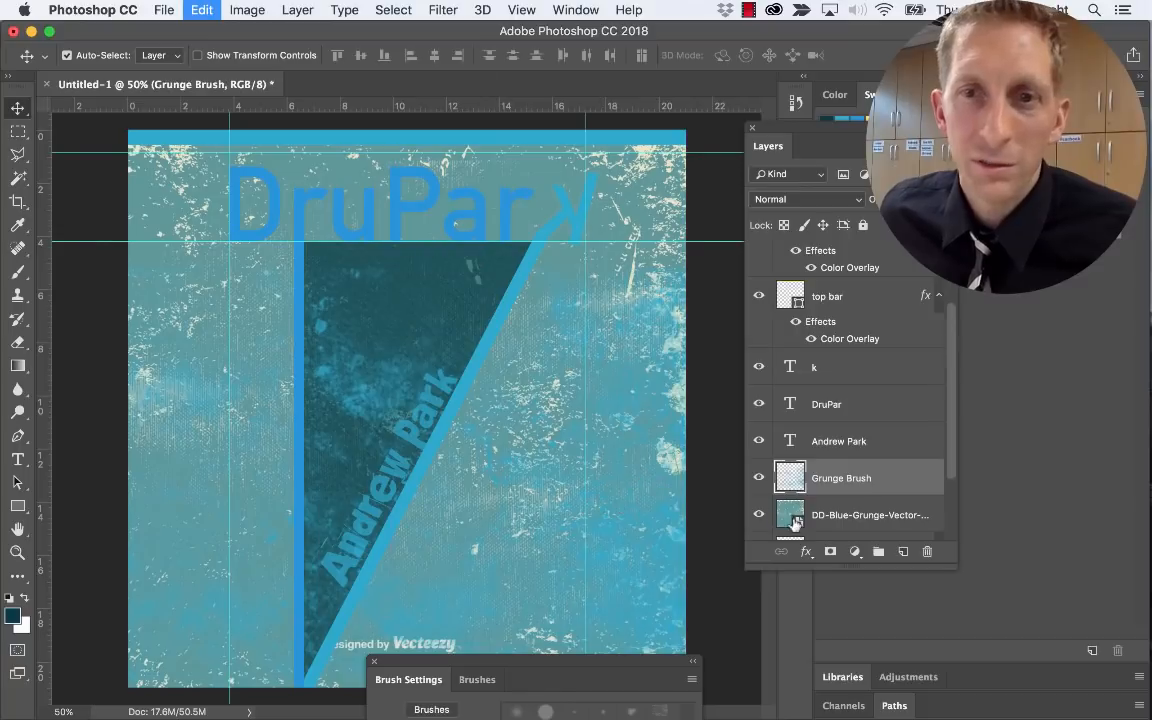
{"action": "left_click", "coordinate": [830, 515]}
{"action": "left_click_drag", "start_coordinate": [625, 452], "coordinate": [628, 482]}
{"action": "key", "text": "super+z"}
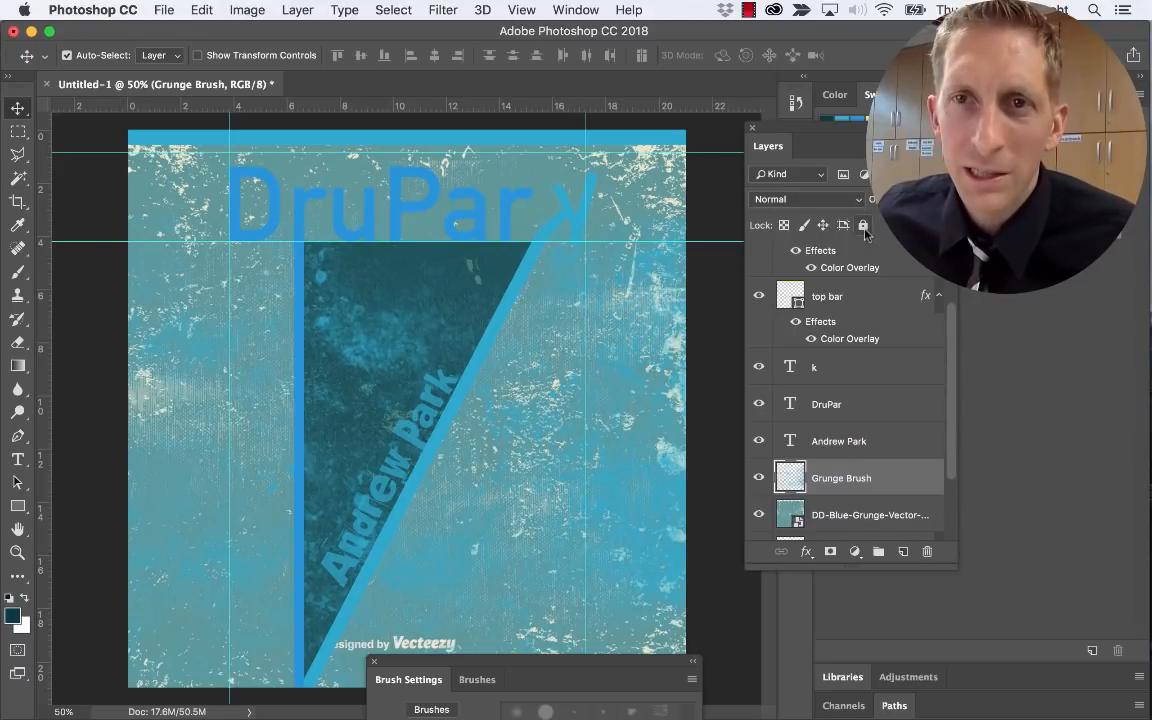
Lock the Grunge Brush layer and stretch the blue background texture up to the top
{"action": "left_click", "coordinate": [863, 226]}
{"action": "left_click", "coordinate": [857, 522]}
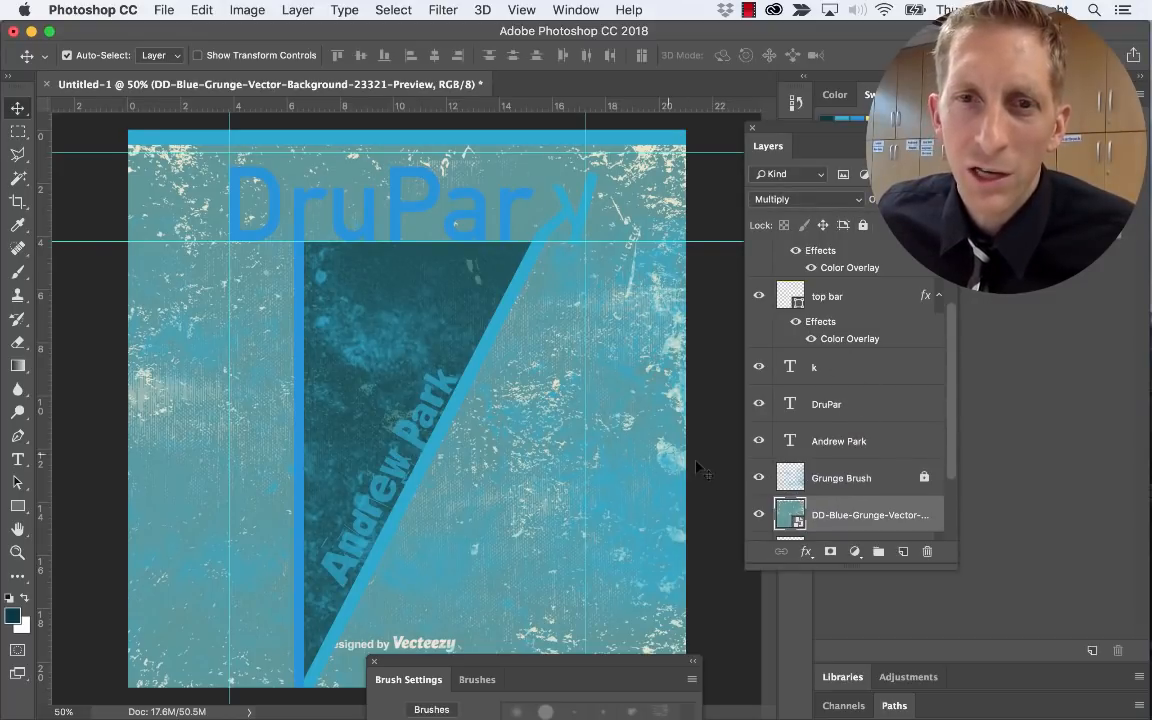
{"action": "left_click_drag", "start_coordinate": [614, 467], "coordinate": [603, 512]}
{"action": "key", "text": "ctrl+t"}
{"action": "left_click_drag", "start_coordinate": [381, 217], "coordinate": [384, 142]}
{"action": "key", "text": "Return"}
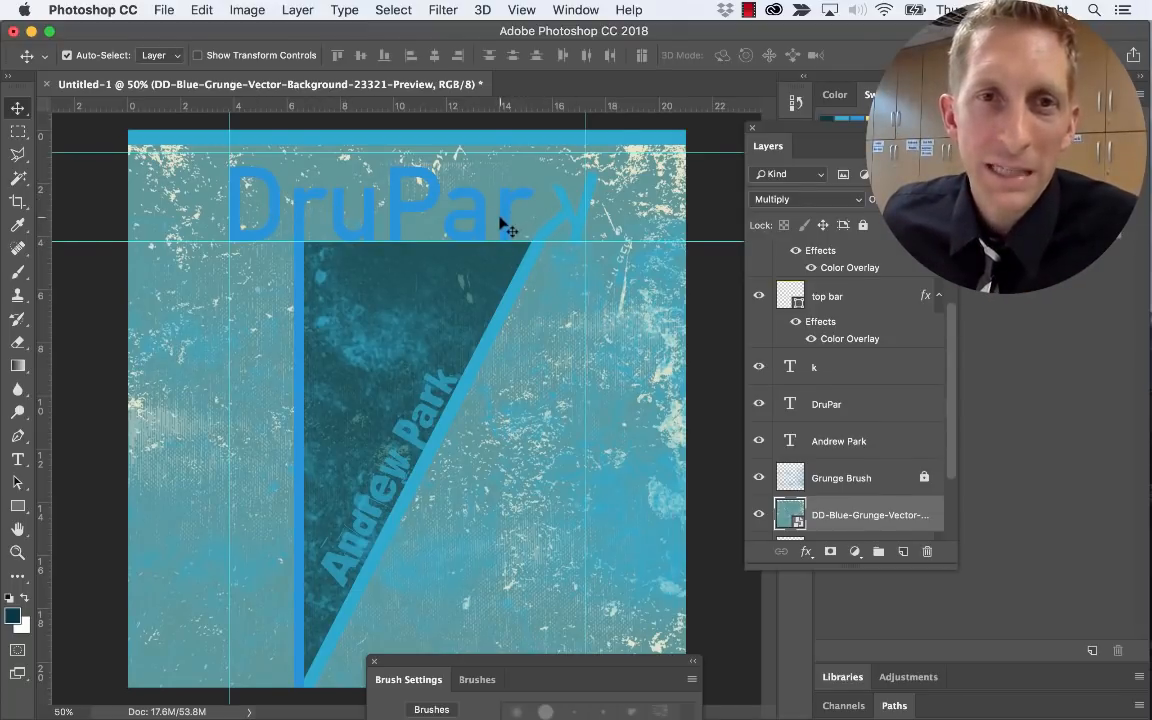
Add a new empty Layer 1 directly above the Grunge Brush layer
{"action": "key", "text": "b"}
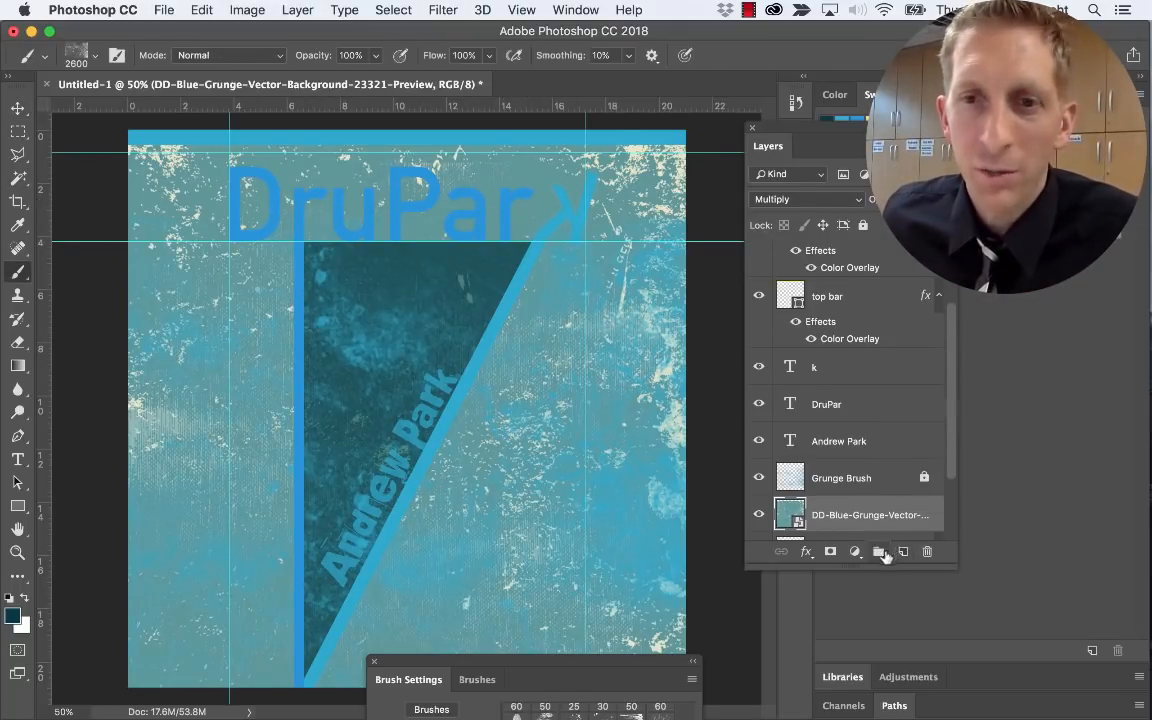
{"action": "left_click", "coordinate": [903, 551]}
{"action": "mouse_move", "coordinate": [833, 517]}
{"action": "left_mouse_down"}
{"action": "mouse_move", "coordinate": [835, 480]}
{"action": "mouse_move", "coordinate": [815, 476]}
{"action": "left_mouse_up"}
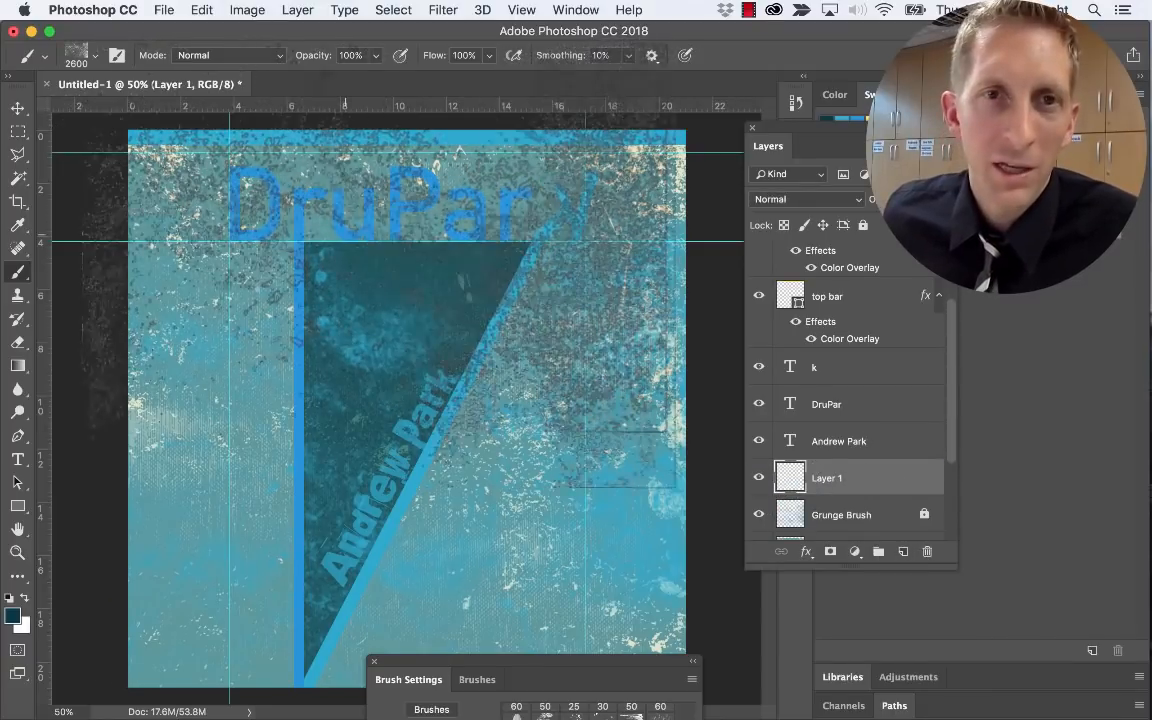
Choose the gru5 grunge brush preset at 1024 px
{"action": "key", "text": "bracketleft"}
{"action": "key", "text": "bracketleft"}
{"action": "key", "text": "bracketleft"}
{"action": "key", "text": "bracketleft"}
{"action": "key", "text": "bracketleft"}
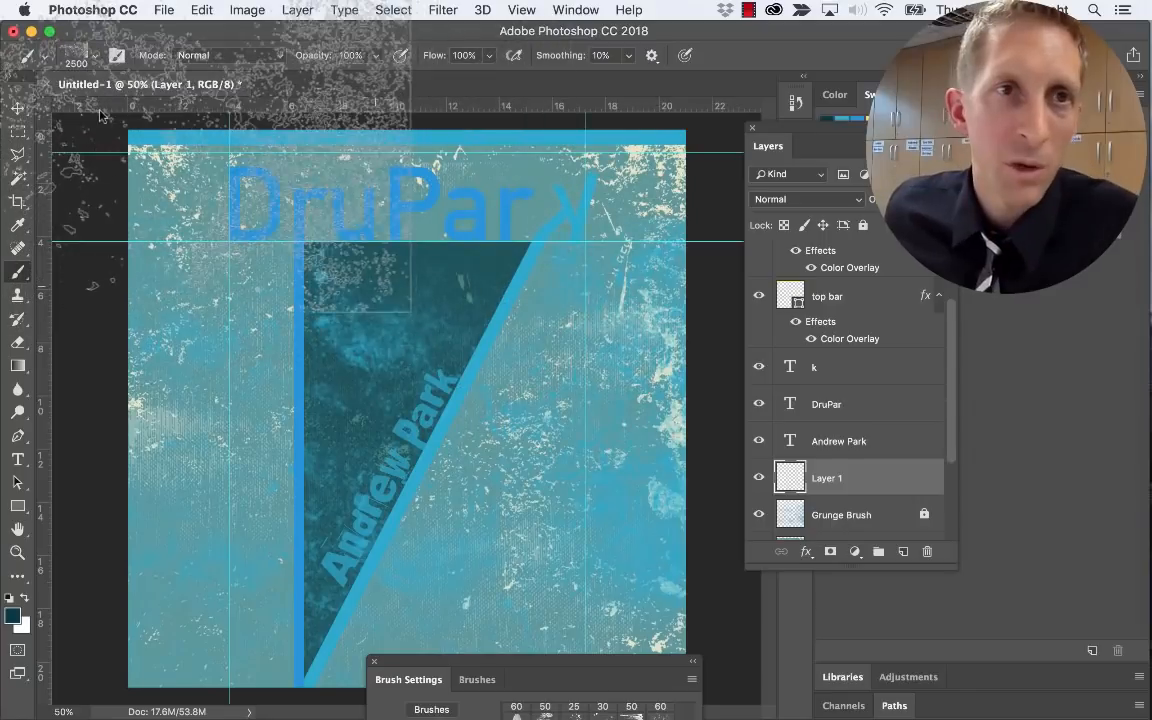
{"action": "left_click", "coordinate": [95, 55]}
{"action": "scroll", "coordinate": [136, 258], "scroll_direction": "up", "scroll_amount": 2}
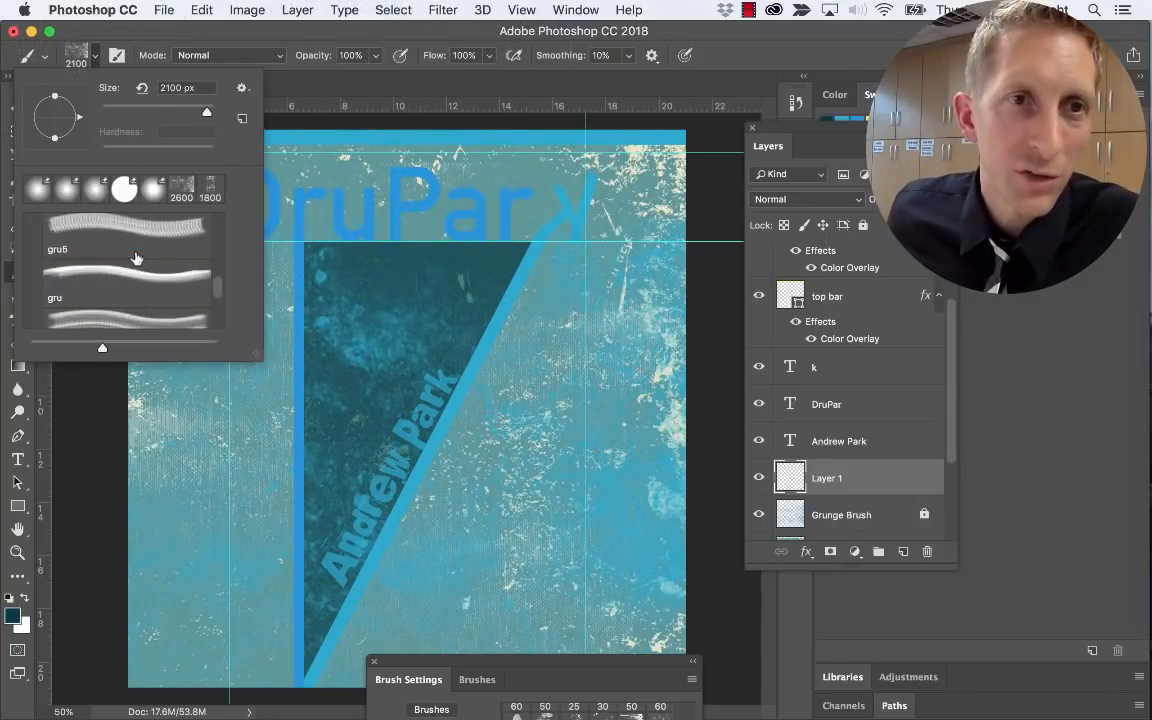
{"action": "left_click", "coordinate": [142, 231]}
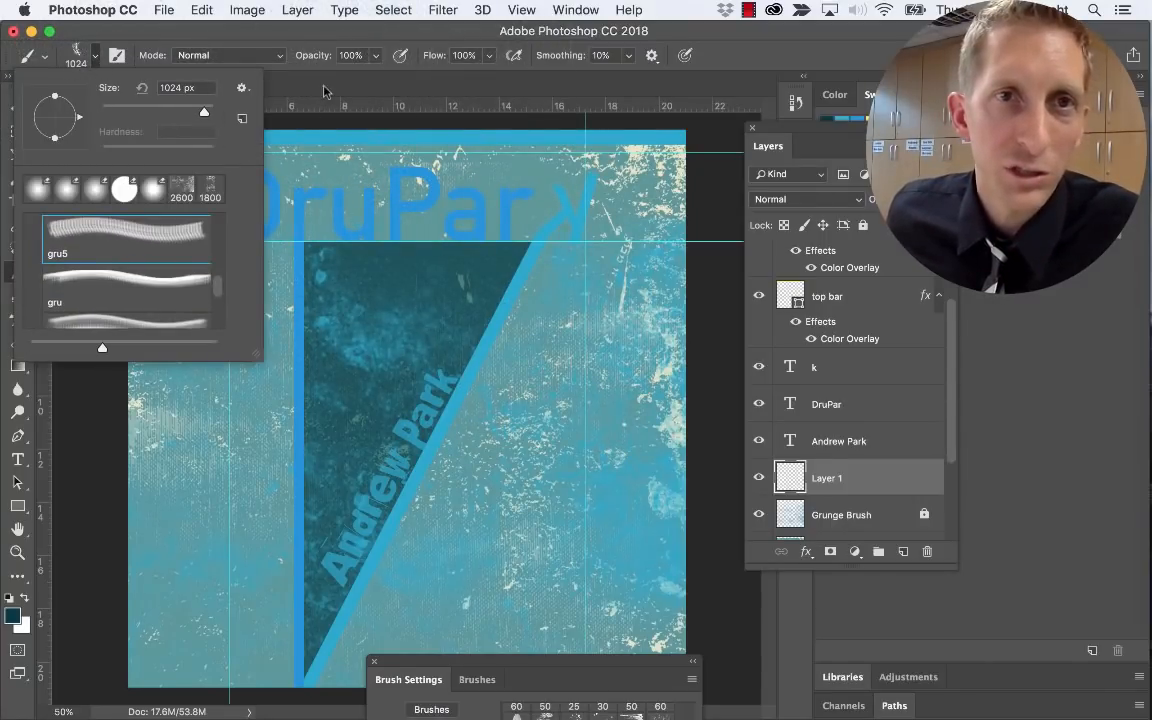
{"action": "left_click", "coordinate": [325, 90]}
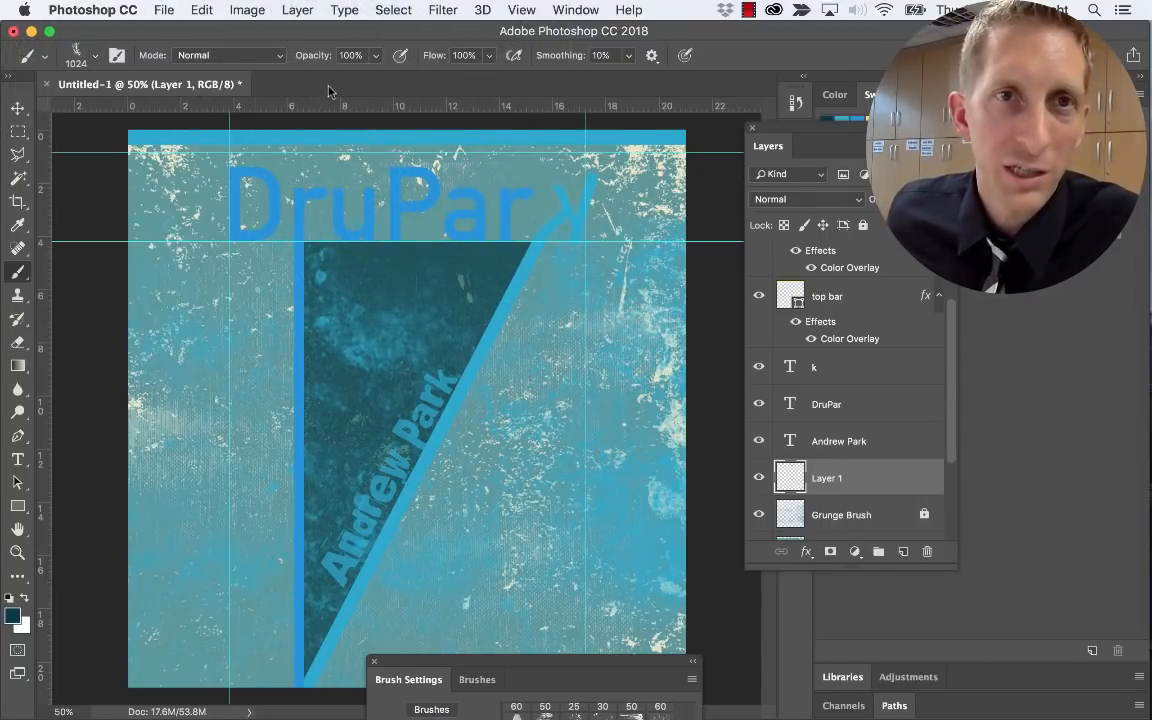
Make white the foreground painting colour
{"action": "left_click", "coordinate": [25, 628]}
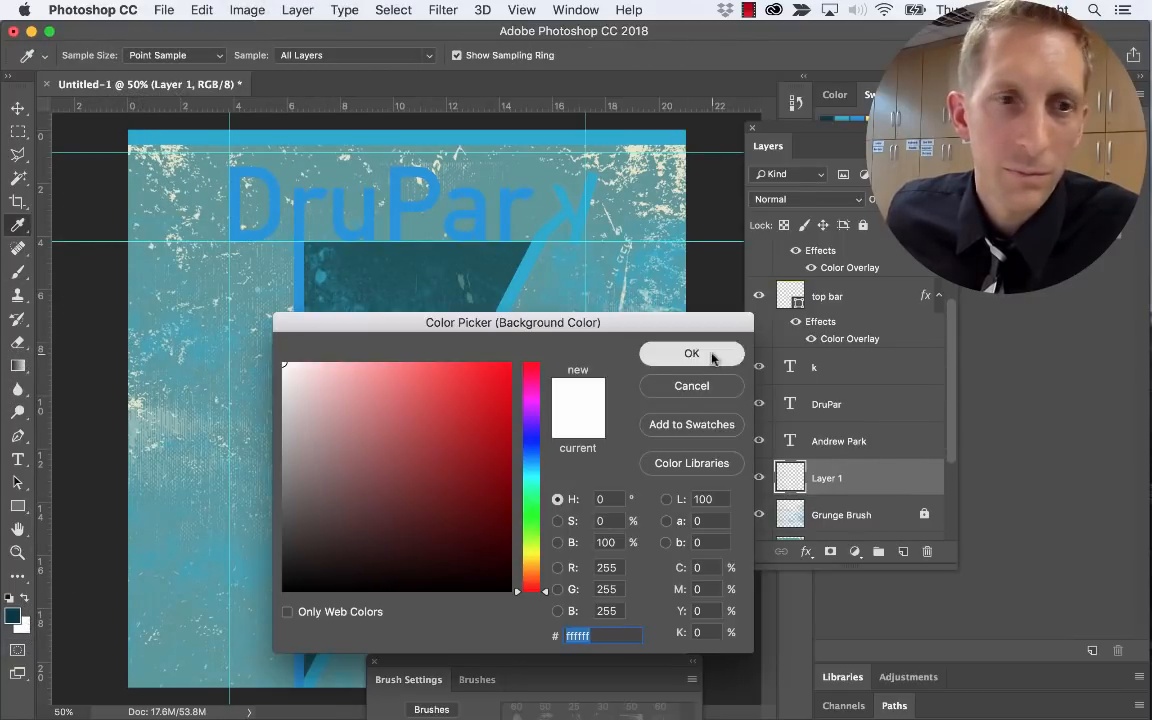
{"action": "key", "text": "Return"}
{"action": "left_click", "coordinate": [25, 599]}
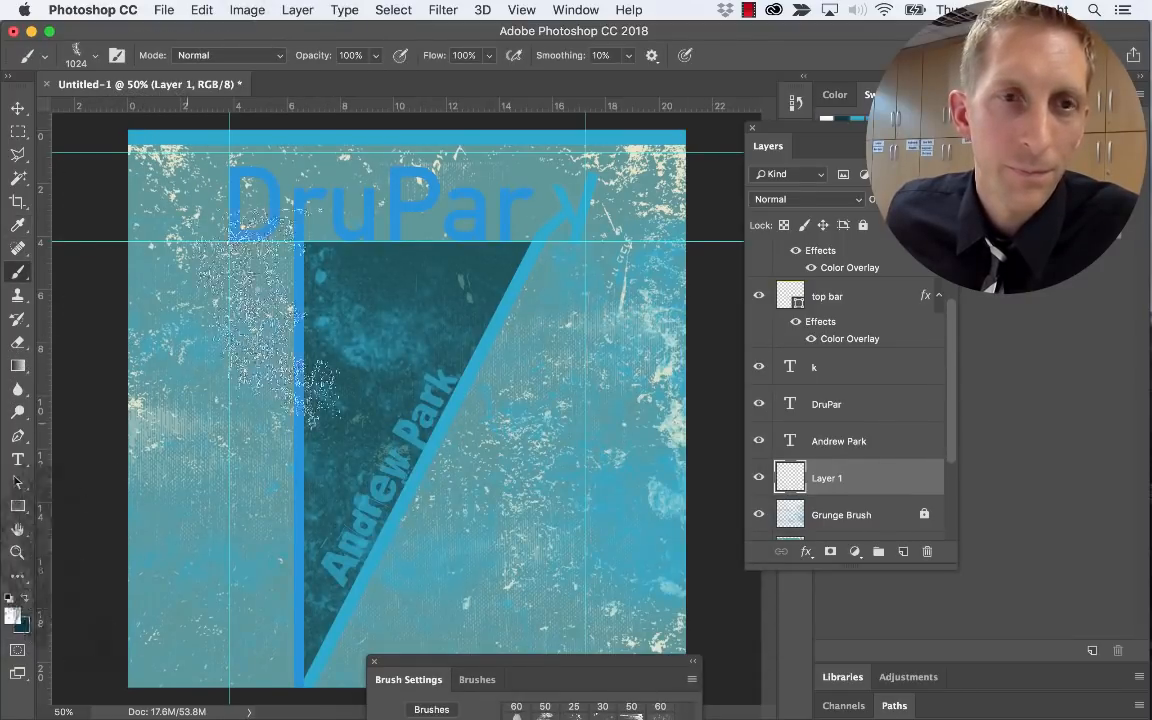
Undo the stray stamp and paint white grunge along the DruPark title band at 500 px
{"action": "left_click", "coordinate": [321, 272]}
{"action": "key", "text": "ctrl+z"}
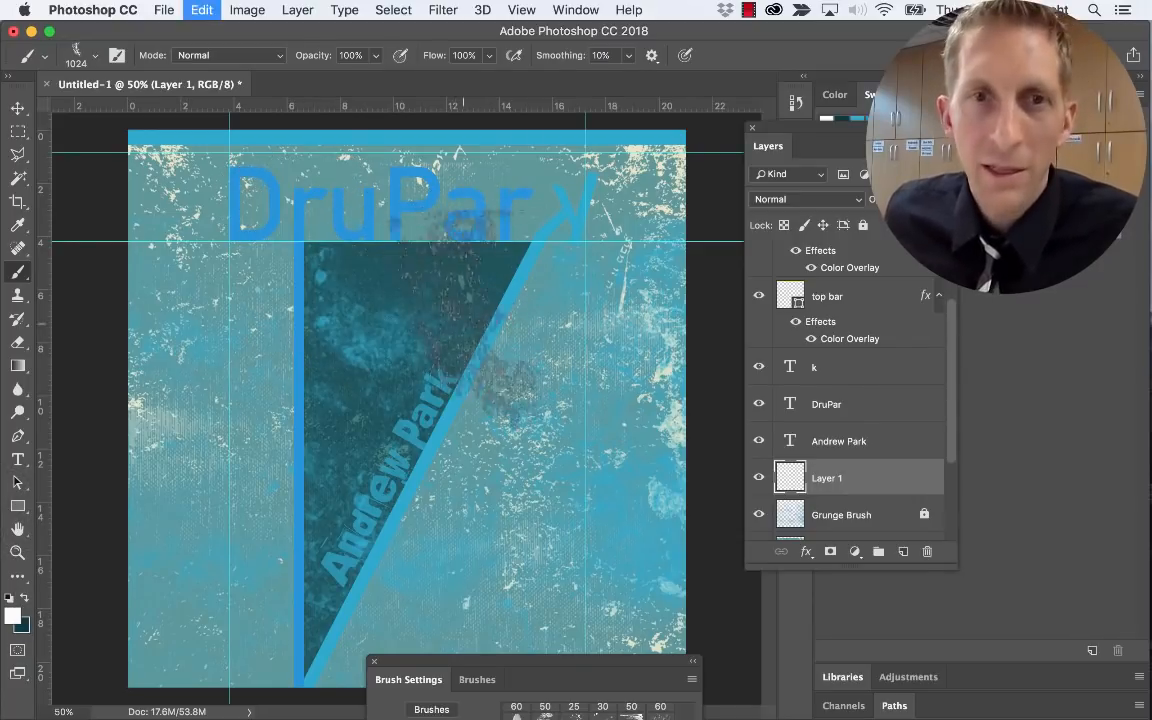
{"action": "left_click", "coordinate": [263, 245]}
{"action": "key", "text": "bracketleft"}
{"action": "key", "text": "bracketleft"}
{"action": "key", "text": "bracketleft"}
{"action": "key", "text": "bracketleft"}
{"action": "key", "text": "bracketleft"}
{"action": "key", "text": "bracketleft"}
{"action": "key", "text": "bracketleft"}
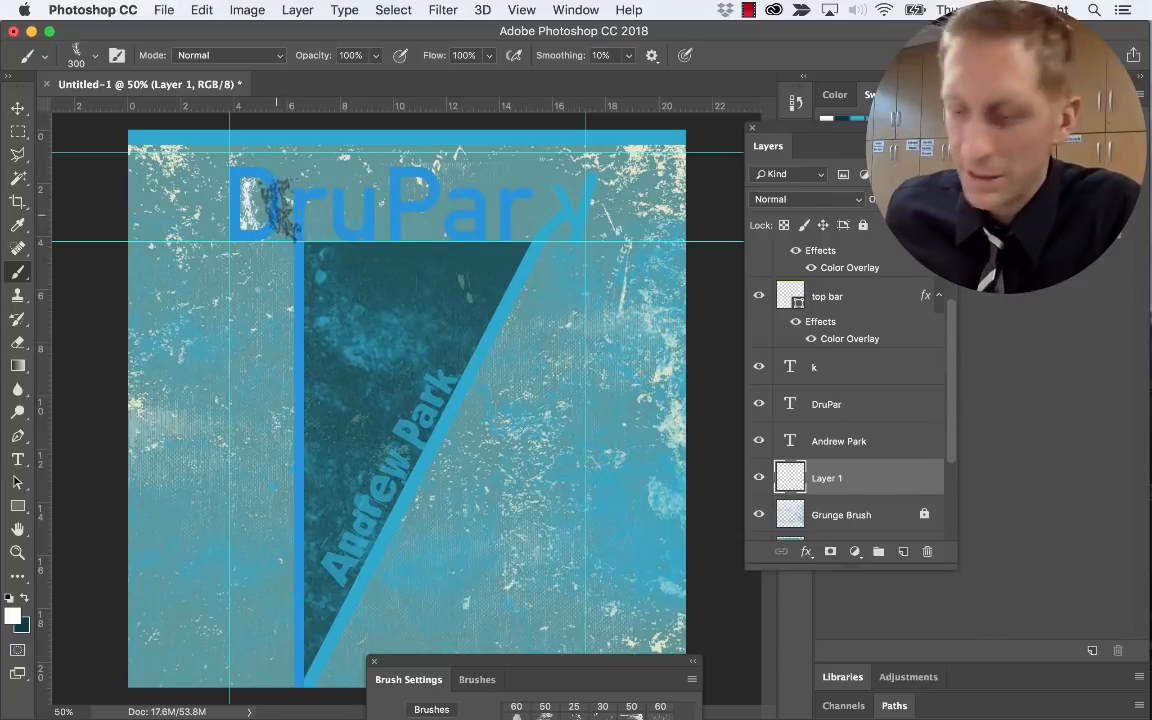
{"action": "key", "text": "bracketright"}
{"action": "key", "text": "bracketright"}
{"action": "mouse_move", "coordinate": [225, 208]}
{"action": "left_mouse_down"}
{"action": "mouse_move", "coordinate": [306, 215]}
{"action": "mouse_move", "coordinate": [370, 240]}
{"action": "mouse_move", "coordinate": [472, 215]}
{"action": "mouse_move", "coordinate": [525, 250]}
{"action": "mouse_move", "coordinate": [555, 225]}
{"action": "mouse_move", "coordinate": [545, 215]}
{"action": "mouse_move", "coordinate": [620, 220]}
{"action": "left_mouse_up"}
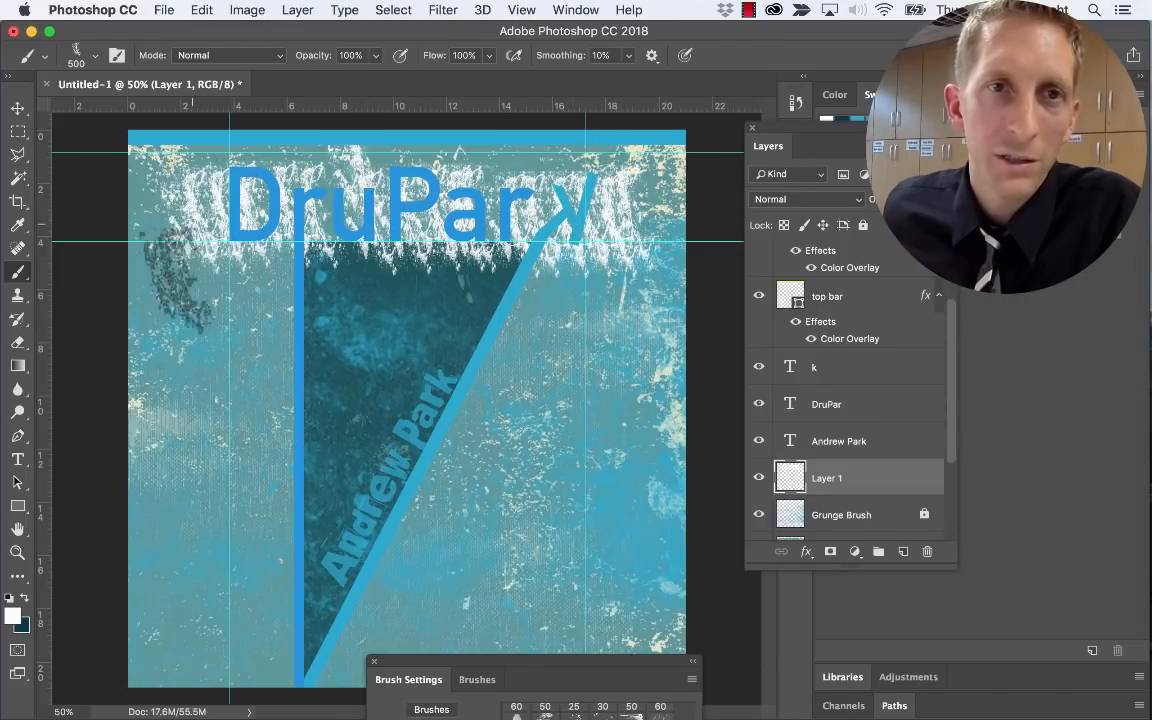
Stamp white grunge at 800 px across the right, centre, lower and left areas of the poster
{"action": "key", "text": "bracketright"}
{"action": "key", "text": "bracketright"}
{"action": "key", "text": "bracketright"}
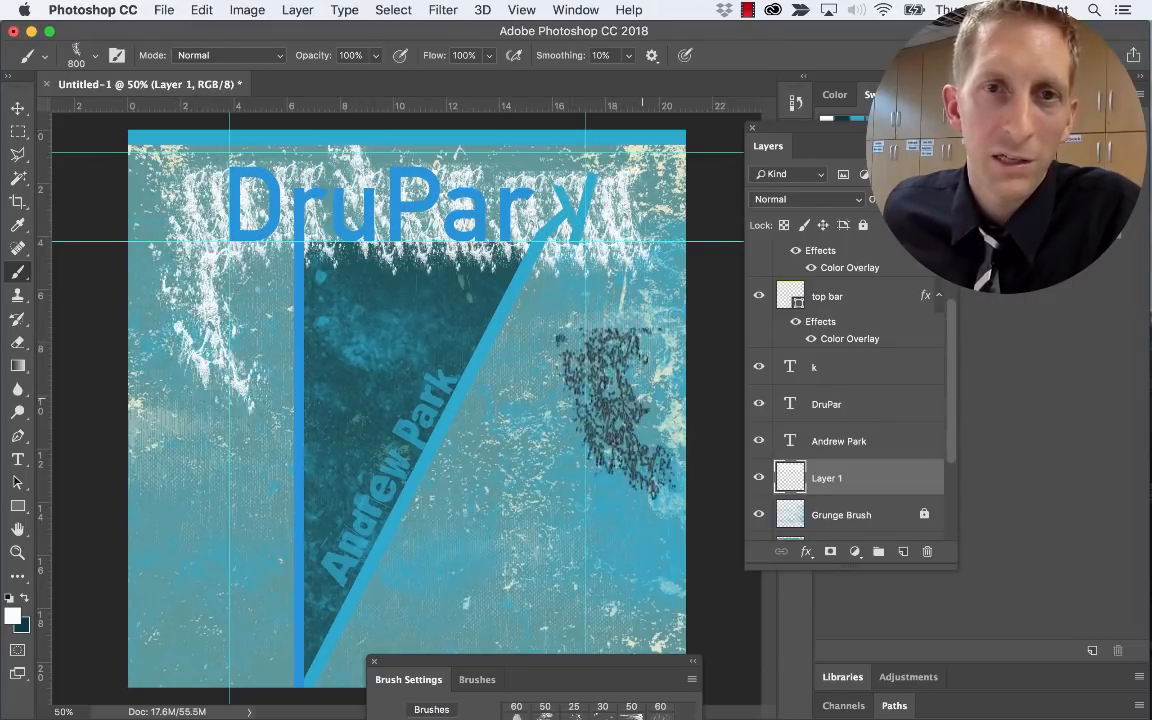
{"action": "left_click", "coordinate": [634, 398]}
{"action": "left_click", "coordinate": [463, 571]}
{"action": "left_click", "coordinate": [581, 452]}
{"action": "left_click", "coordinate": [600, 312]}
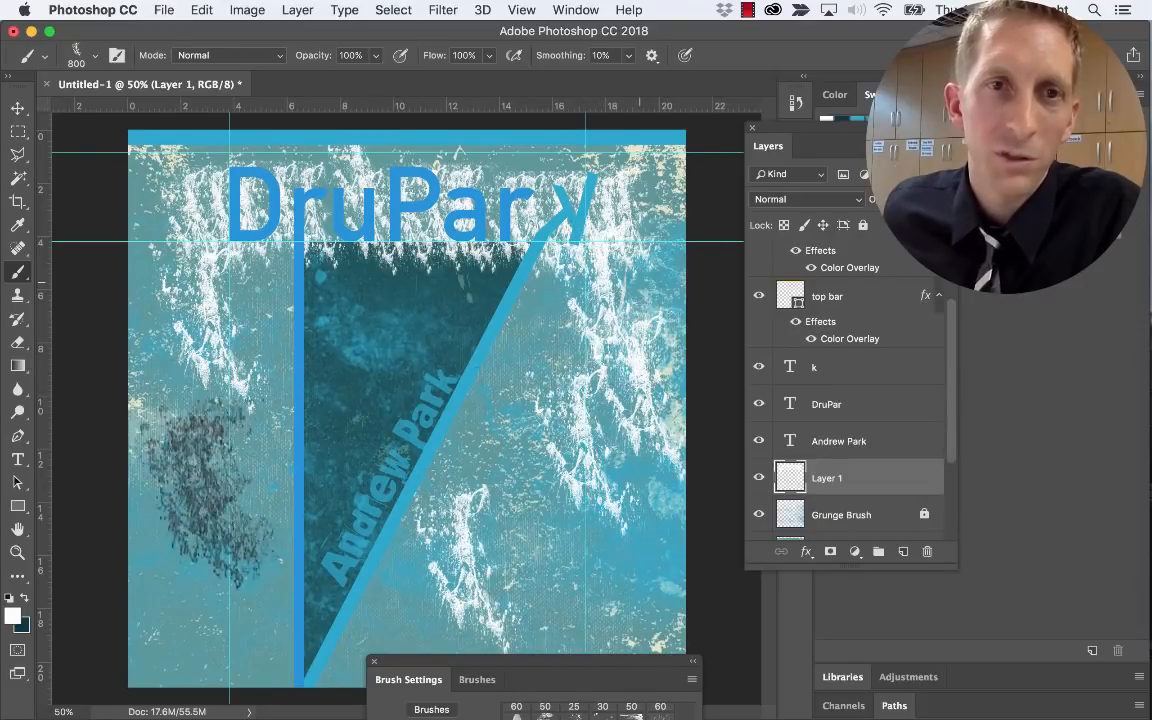
{"action": "left_click", "coordinate": [150, 592]}
{"action": "left_click", "coordinate": [220, 474]}
{"action": "left_click", "coordinate": [241, 620]}
{"action": "left_click", "coordinate": [633, 640]}
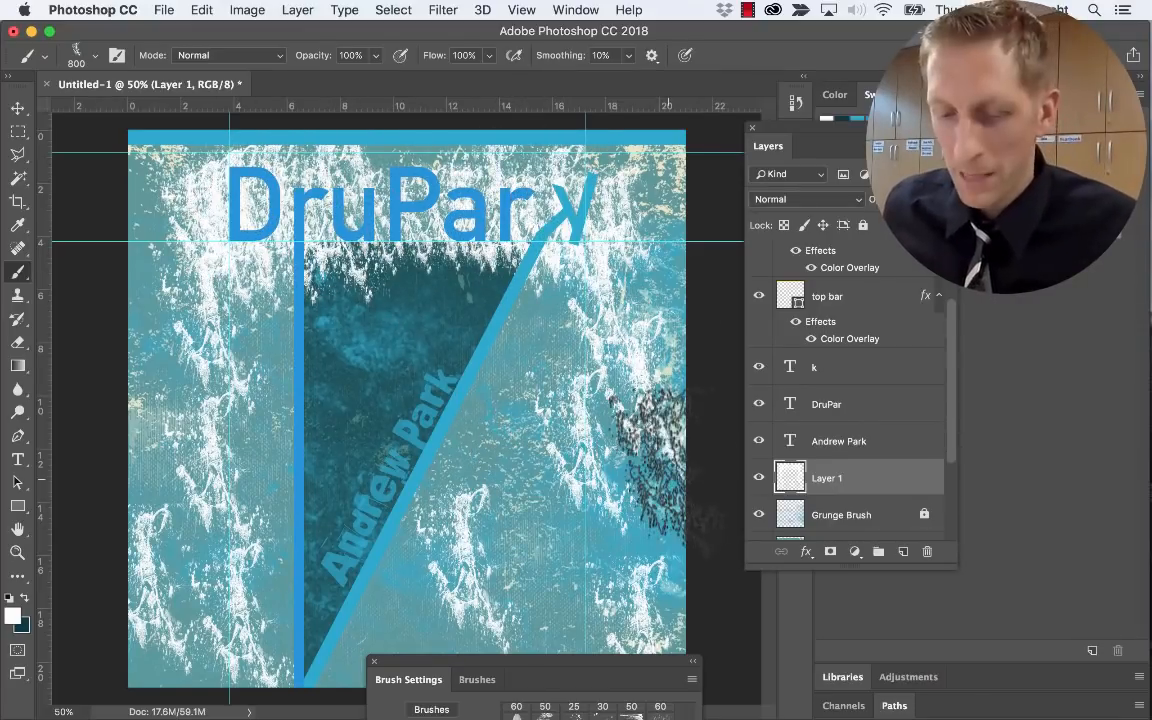
Bring the full Brush Settings panel out over the canvas
{"action": "key", "text": "v"}
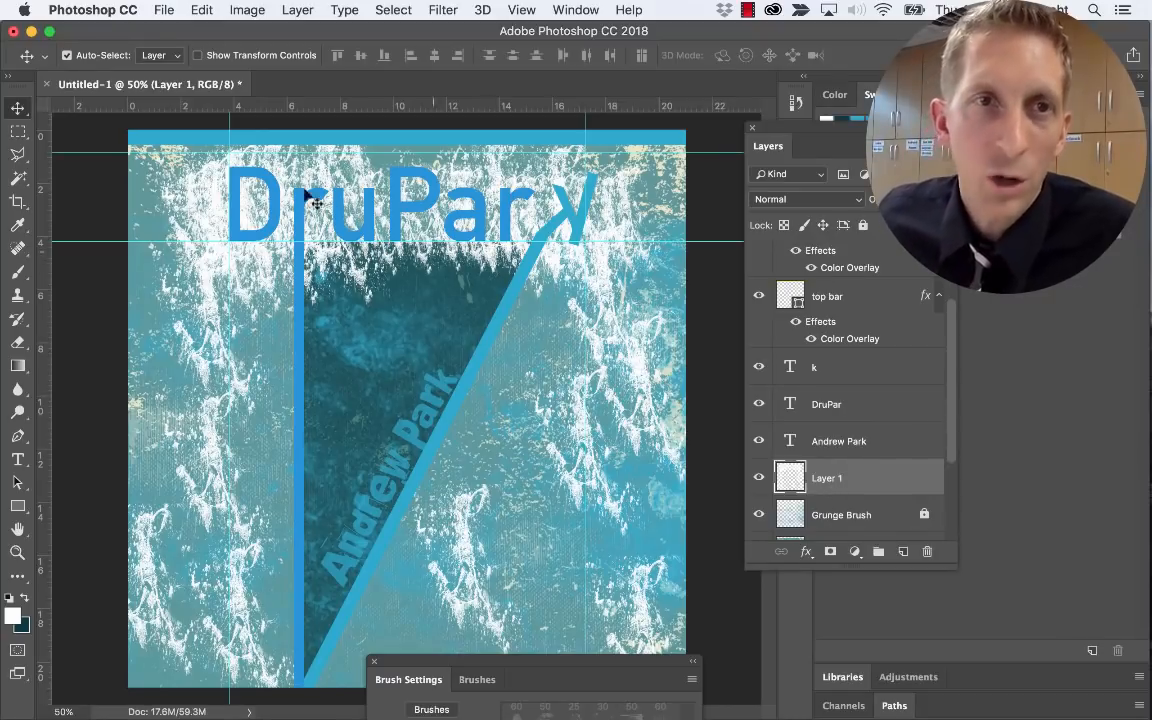
{"action": "key", "text": "b"}
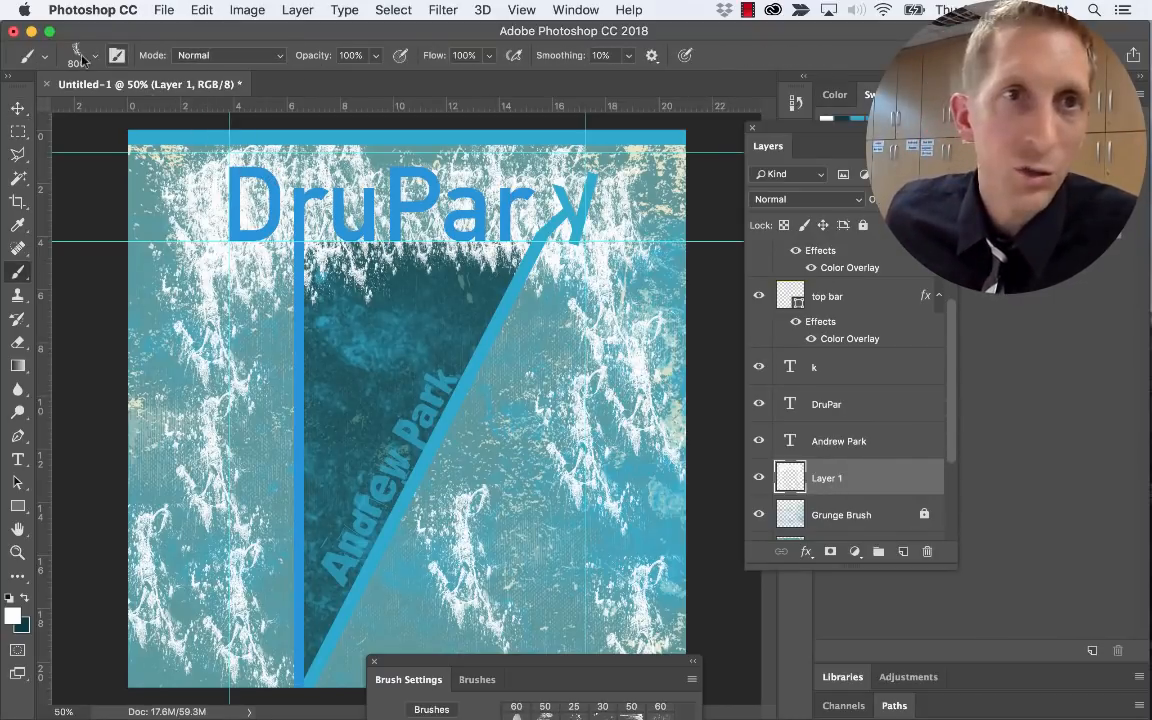
{"action": "left_click", "coordinate": [93, 56]}
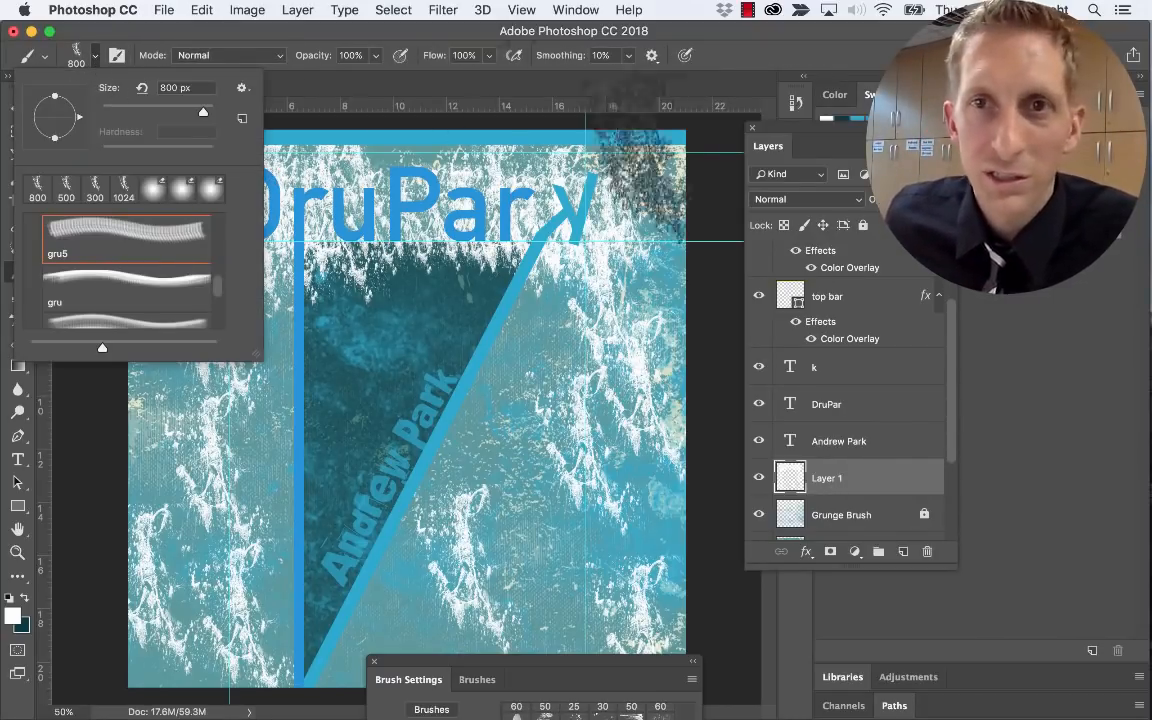
{"action": "mouse_move", "coordinate": [553, 663]}
{"action": "left_mouse_down"}
{"action": "mouse_move", "coordinate": [495, 310]}
{"action": "mouse_move", "coordinate": [425, 110]}
{"action": "mouse_move", "coordinate": [387, 120]}
{"action": "left_mouse_up"}
Set brush spacing to 98% and stamp white grunge near the lower right
{"action": "left_click", "coordinate": [536, 11]}
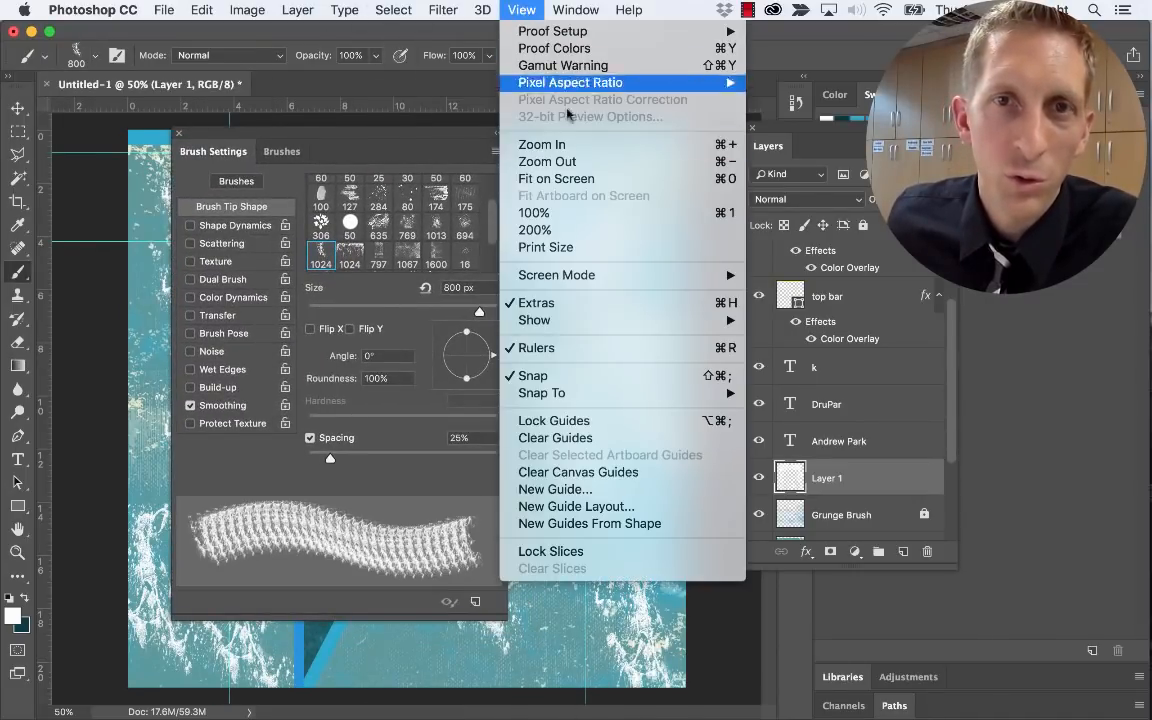
{"action": "left_click", "coordinate": [582, 377]}
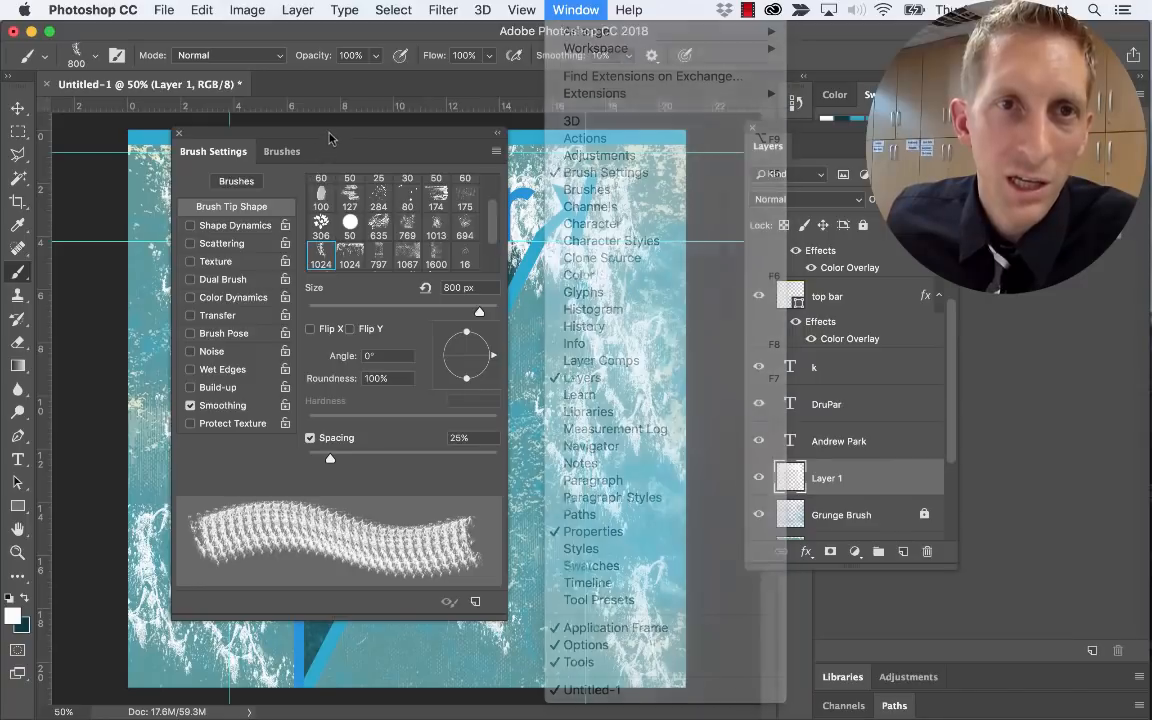
{"action": "left_click_drag", "start_coordinate": [330, 459], "coordinate": [399, 459]}
{"action": "left_click", "coordinate": [547, 511]}
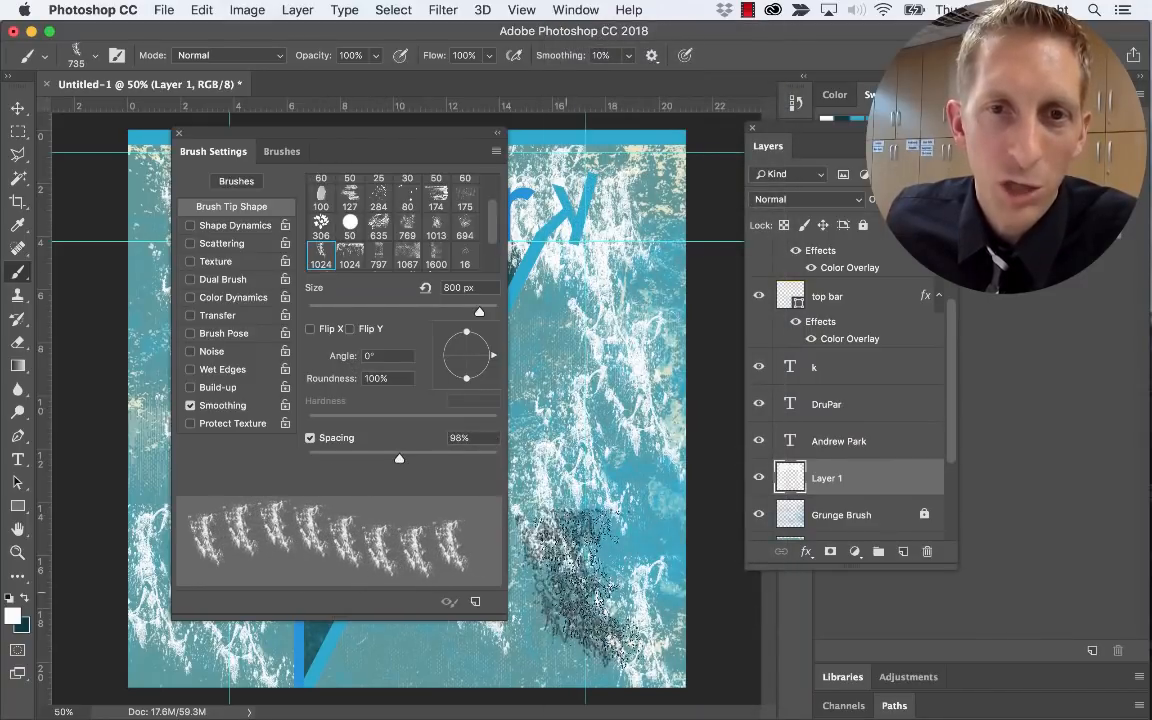
{"action": "left_click", "coordinate": [618, 583]}
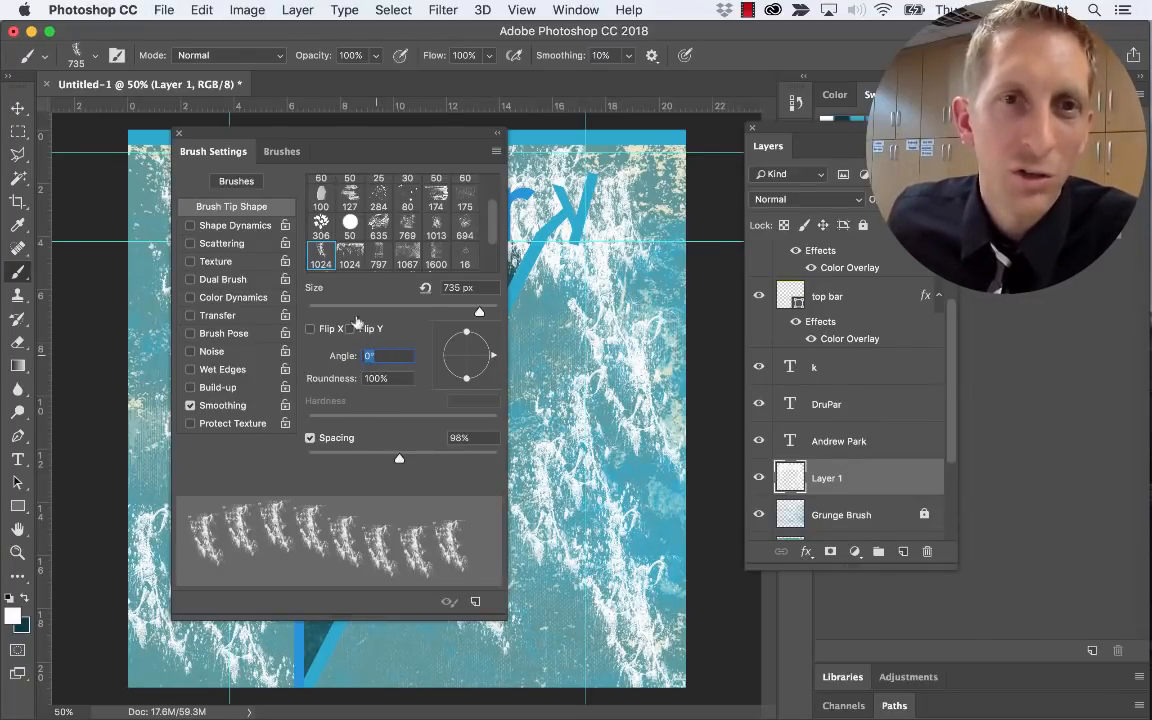
Enable brush Texture at -58 brightness and turn on Scattering
{"action": "left_click", "coordinate": [281, 151]}
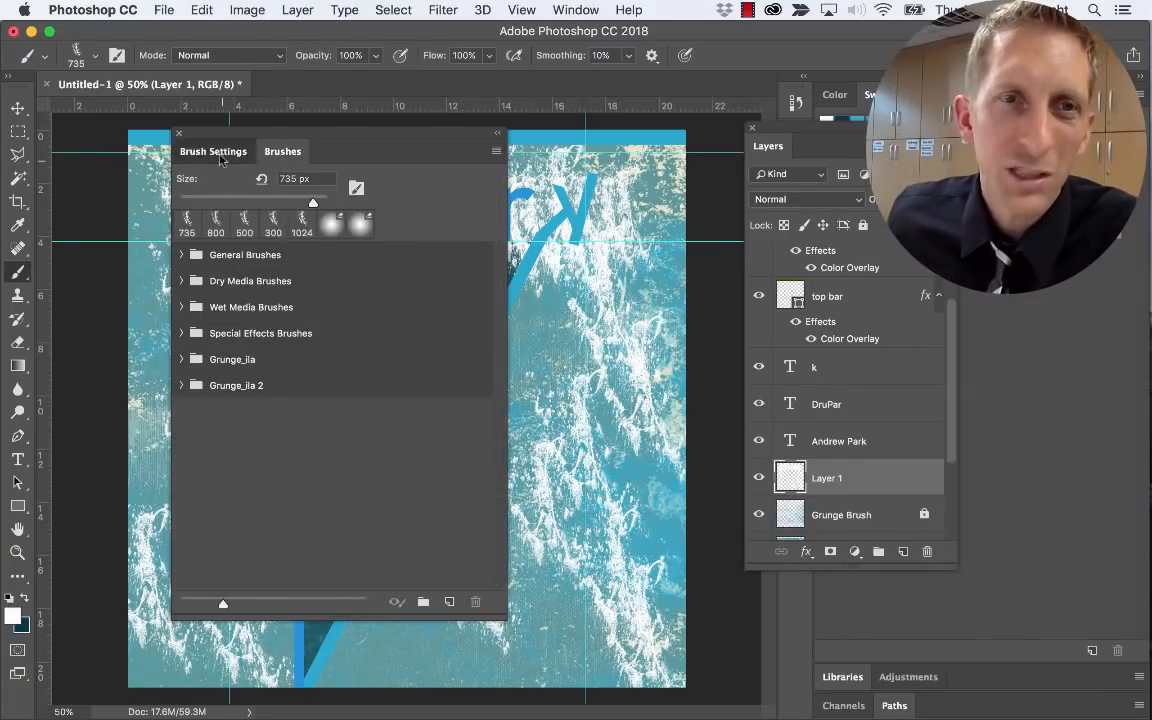
{"action": "left_click", "coordinate": [215, 152]}
{"action": "left_click", "coordinate": [211, 262]}
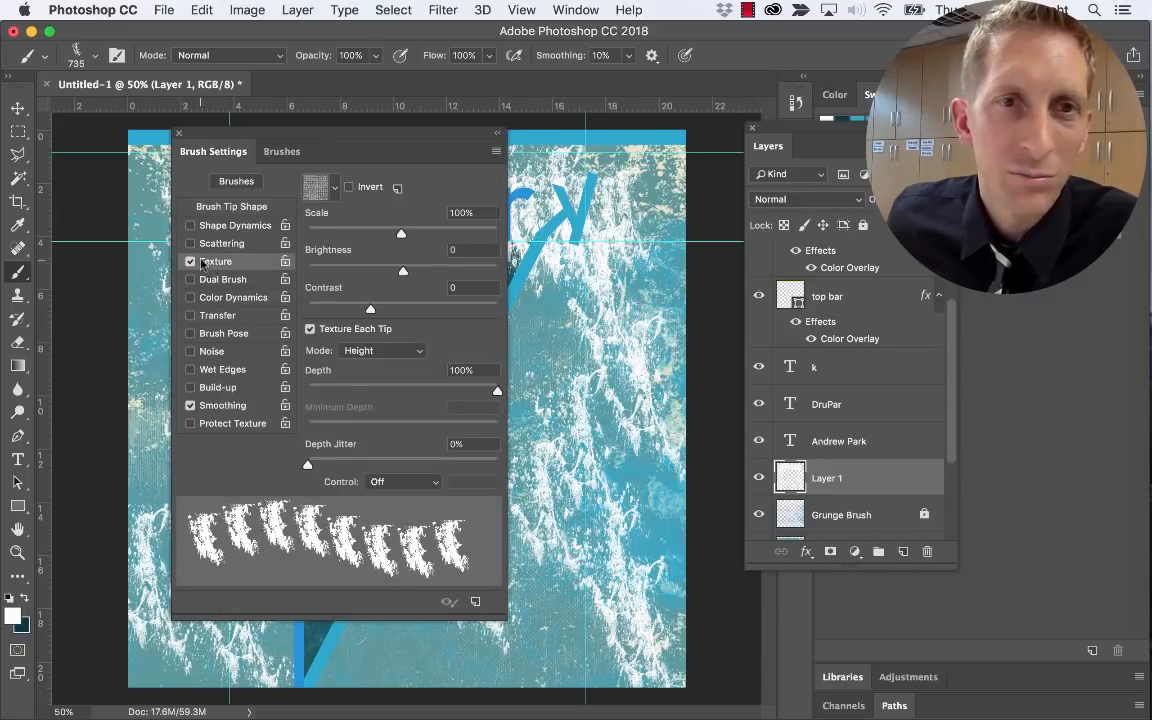
{"action": "left_click", "coordinate": [366, 272]}
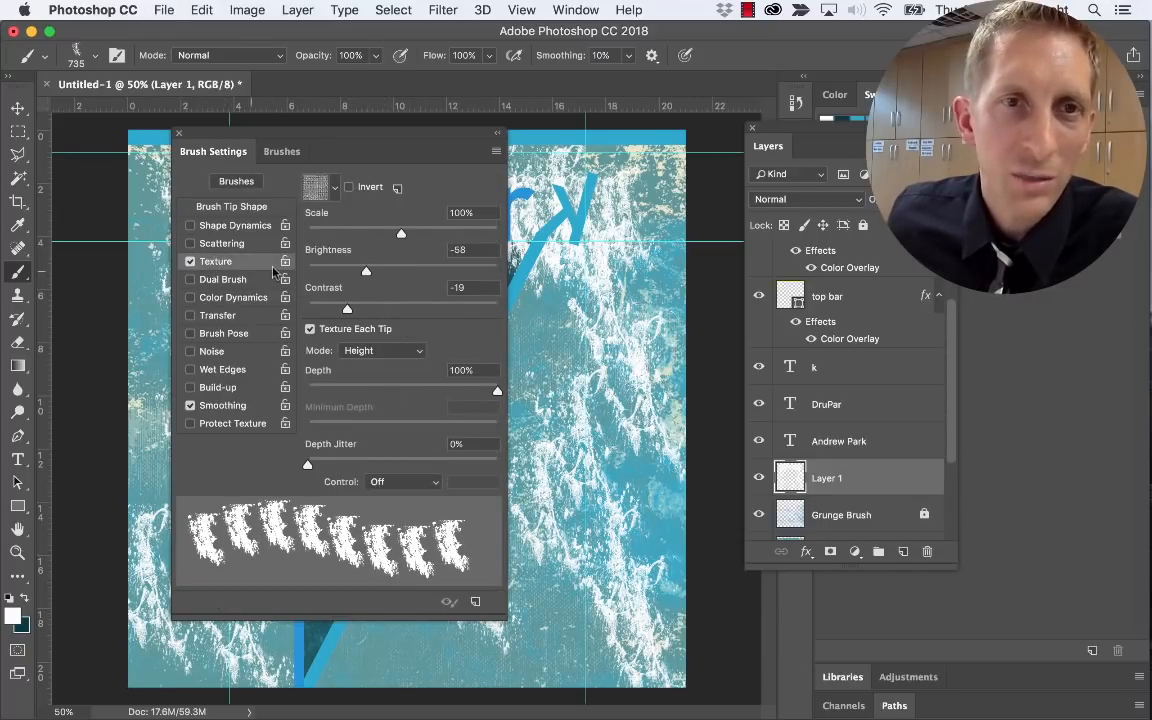
{"action": "left_click", "coordinate": [221, 244]}
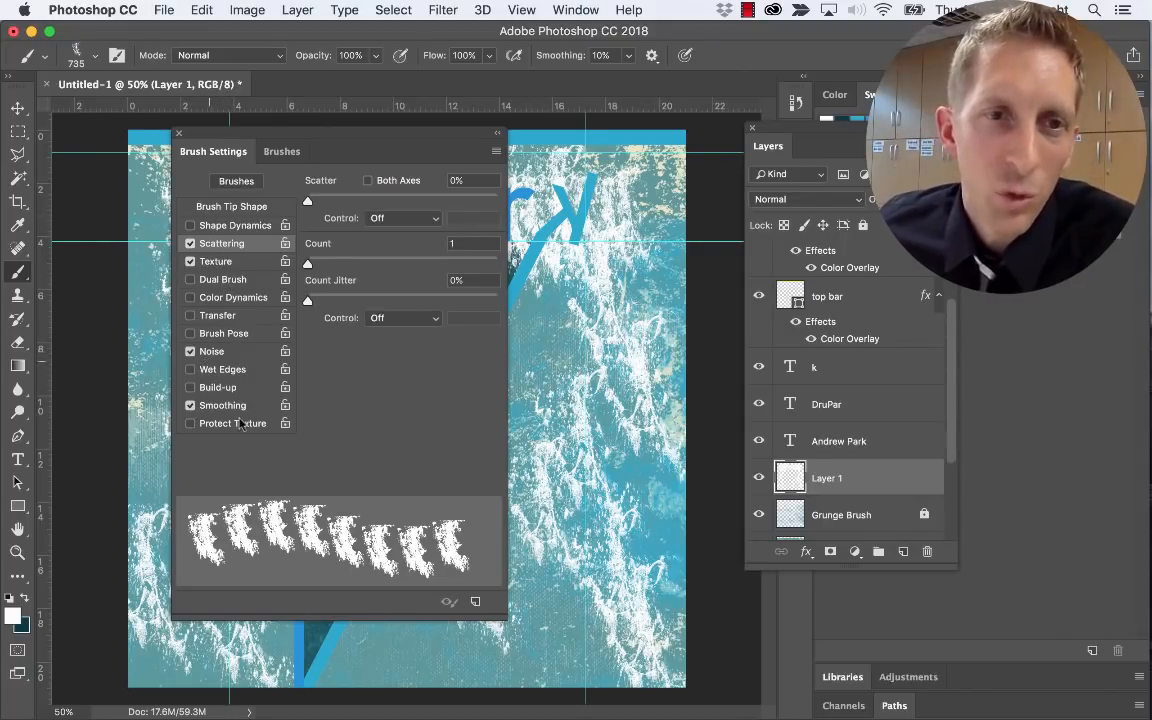
Enable Brush Pose and Color Dynamics, then paint grunge strokes right of the diagonal
{"action": "left_click", "coordinate": [222, 335]}
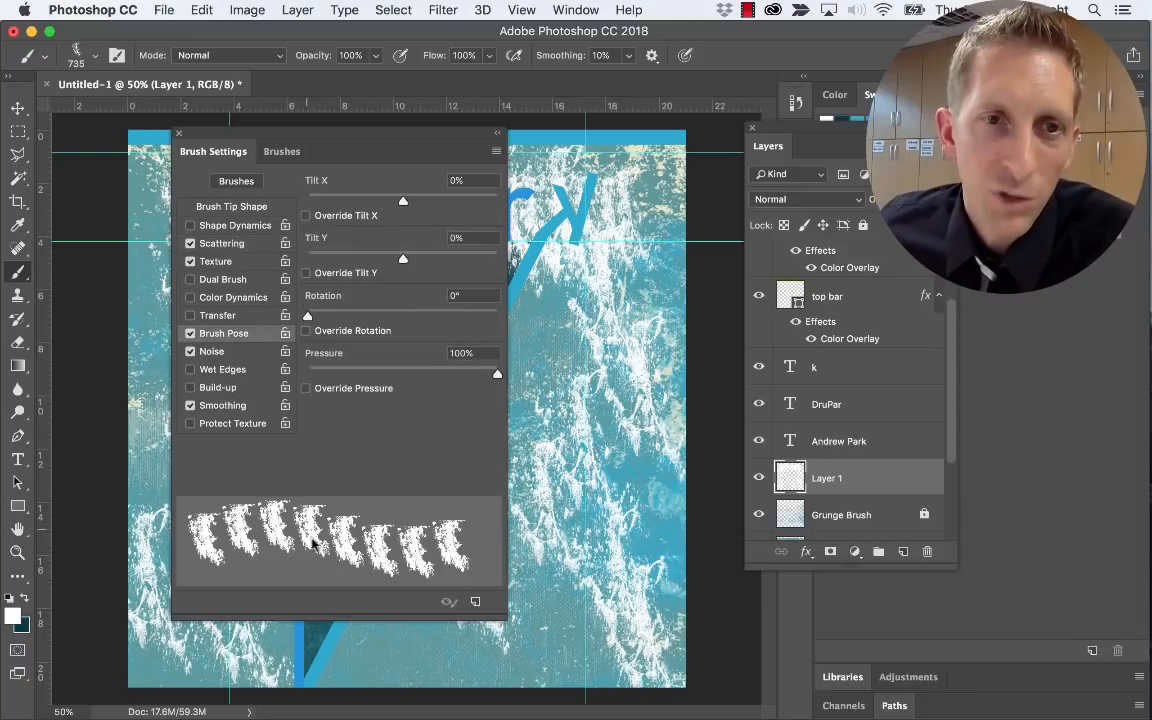
{"action": "left_click", "coordinate": [225, 297]}
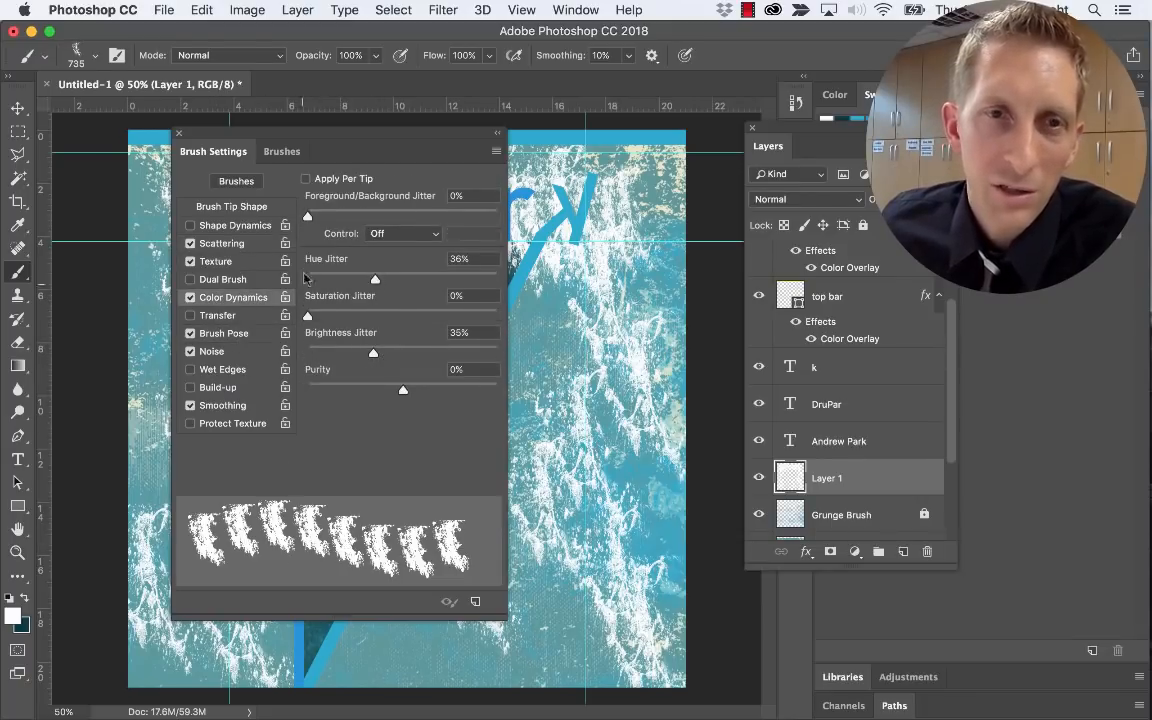
{"action": "mouse_move", "coordinate": [213, 143]}
{"action": "left_mouse_down"}
{"action": "mouse_move", "coordinate": [233, 545]}
{"action": "mouse_move", "coordinate": [182, 712]}
{"action": "left_mouse_up"}
{"action": "mouse_move", "coordinate": [545, 305]}
{"action": "left_mouse_down"}
{"action": "mouse_move", "coordinate": [590, 430]}
{"action": "mouse_move", "coordinate": [645, 455]}
{"action": "left_mouse_up"}
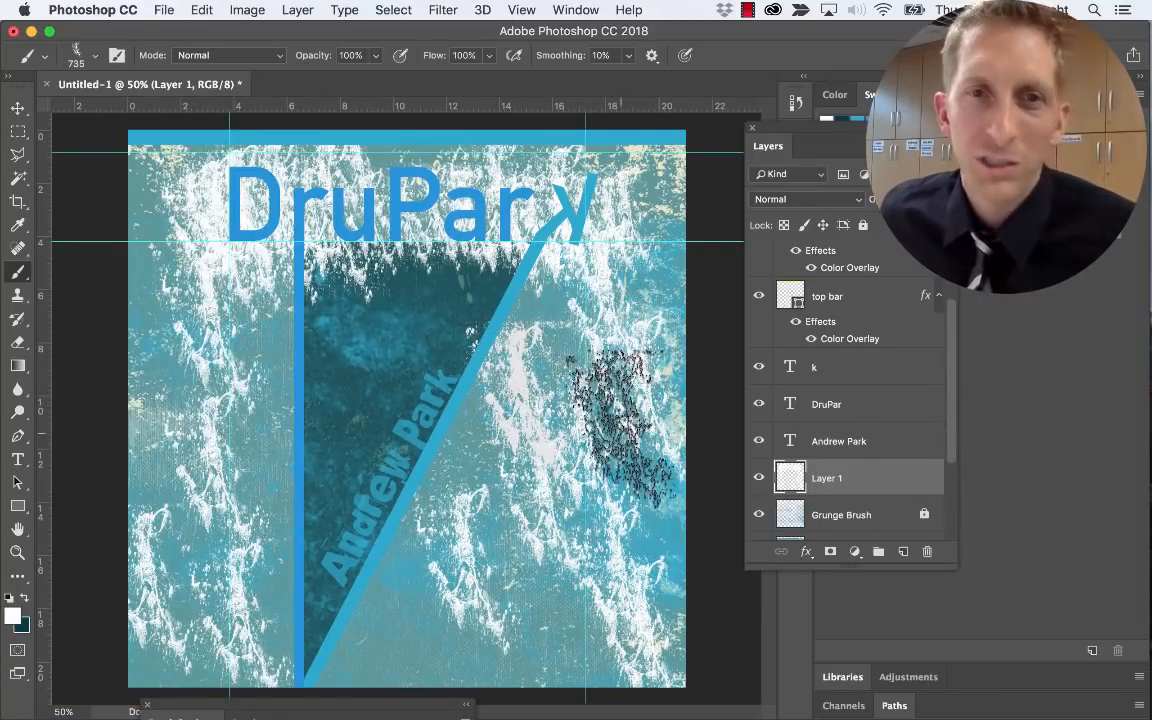
Undo the test strokes and lower Layer 1's opacity so its white grunge is semi-transparent
{"action": "key", "text": "super+z"}
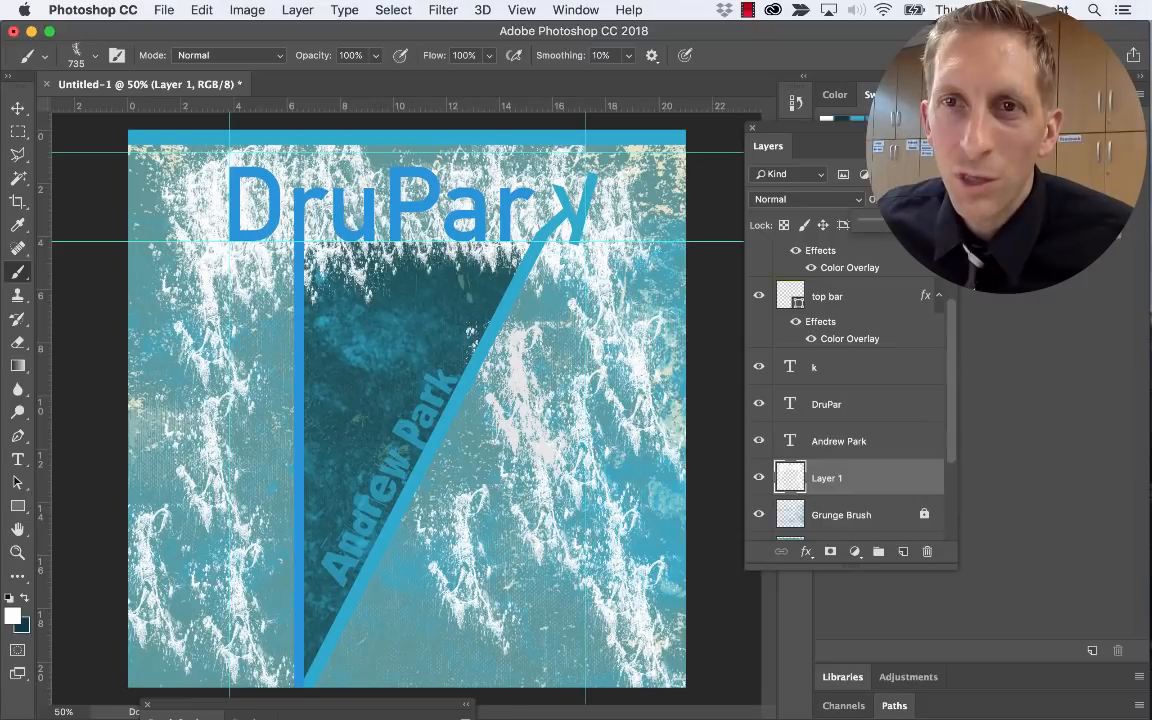
{"action": "mouse_move", "coordinate": [941, 225]}
{"action": "left_mouse_down"}
{"action": "mouse_move", "coordinate": [900, 225]}
{"action": "mouse_move", "coordinate": [926, 225]}
{"action": "left_mouse_up"}
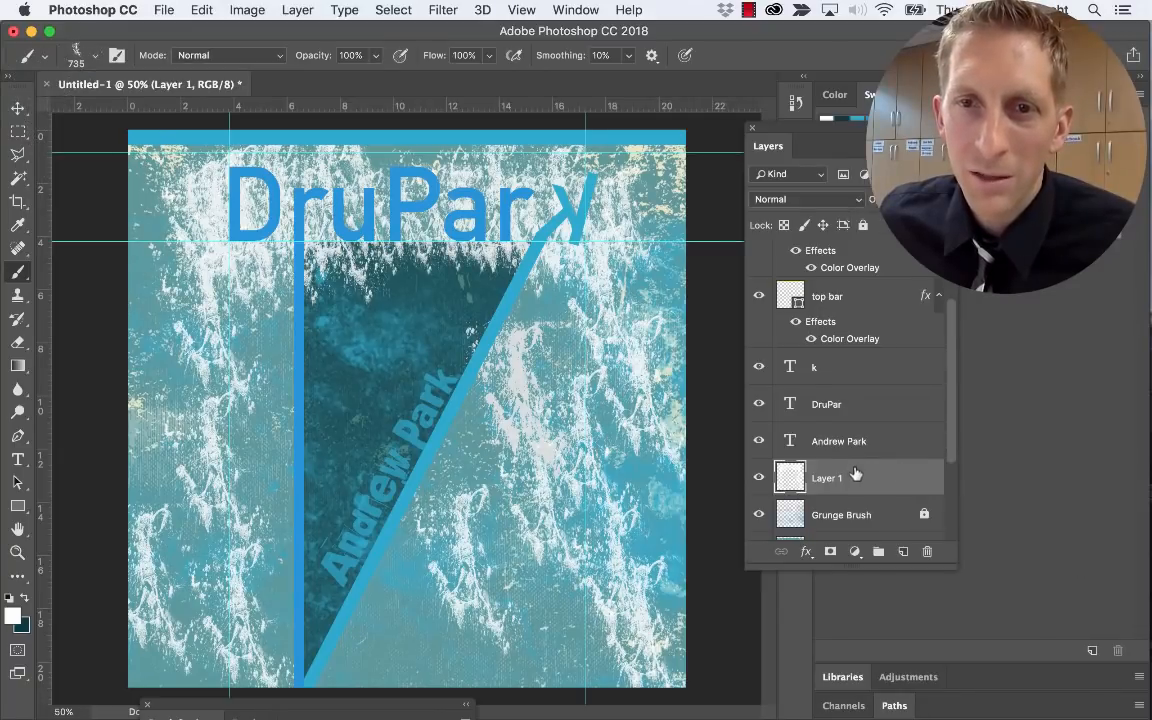
{"action": "scroll", "coordinate": [855, 473], "scroll_direction": "down", "scroll_amount": 2}
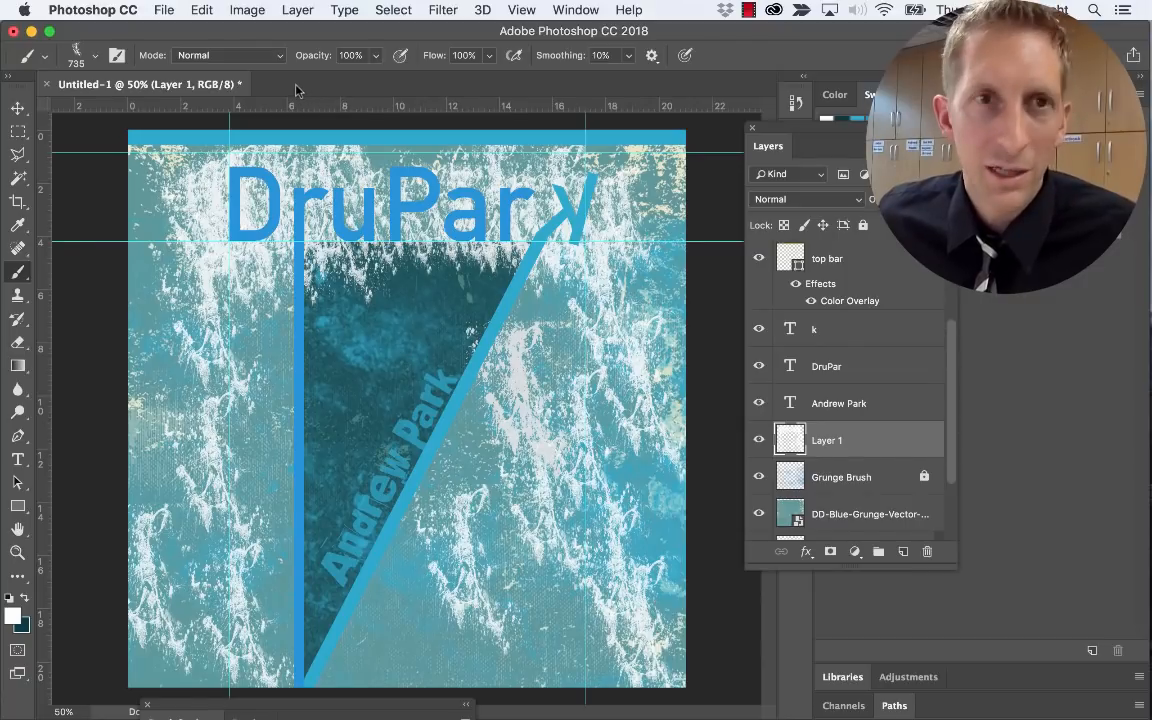
{"action": "key", "text": "super+Tab"}
{"action": "key", "text": "super+shift+Tab"}
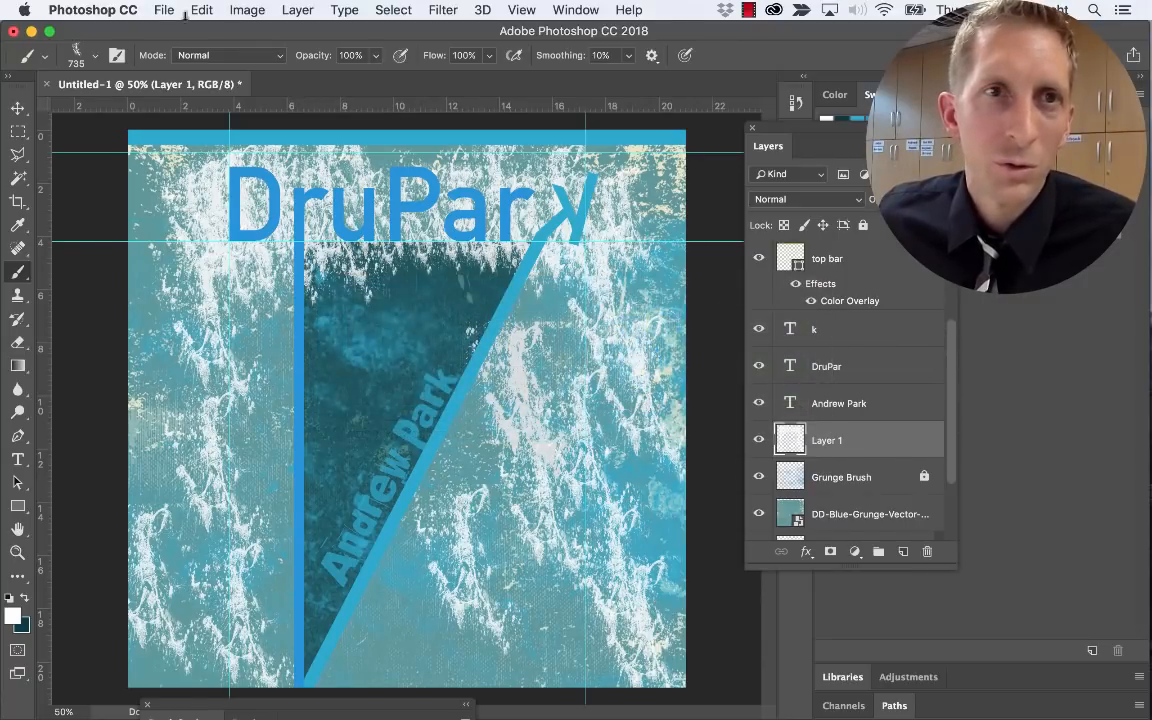
Open grunge howzit.png from File > Open Recent in its own tab
{"action": "left_click", "coordinate": [164, 10]}
{"action": "mouse_move", "coordinate": [213, 109]}
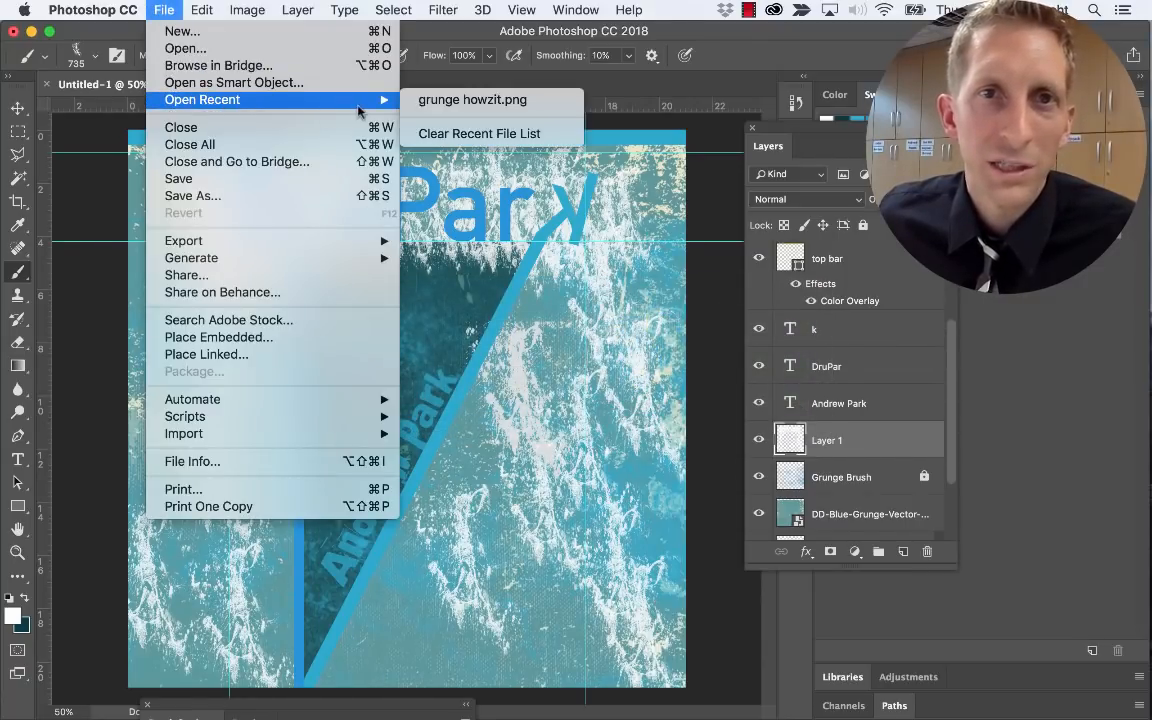
{"action": "left_click", "coordinate": [533, 102]}
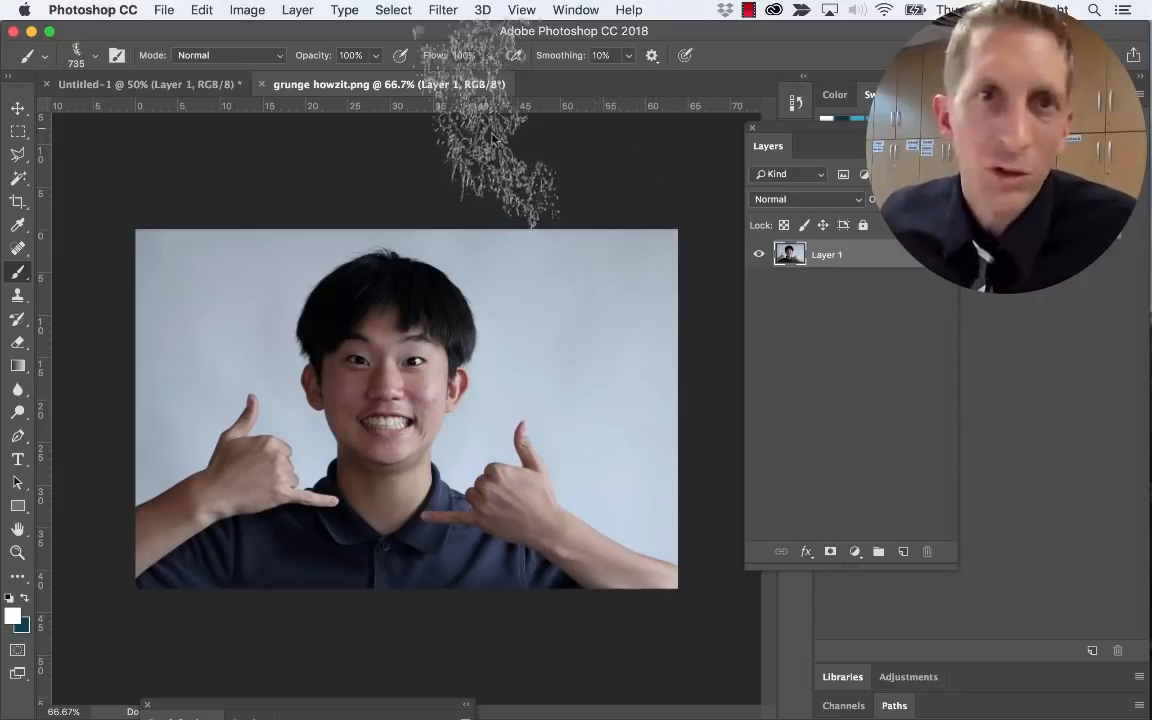
{"action": "key", "text": "v"}
{"action": "left_click", "coordinate": [297, 10]}
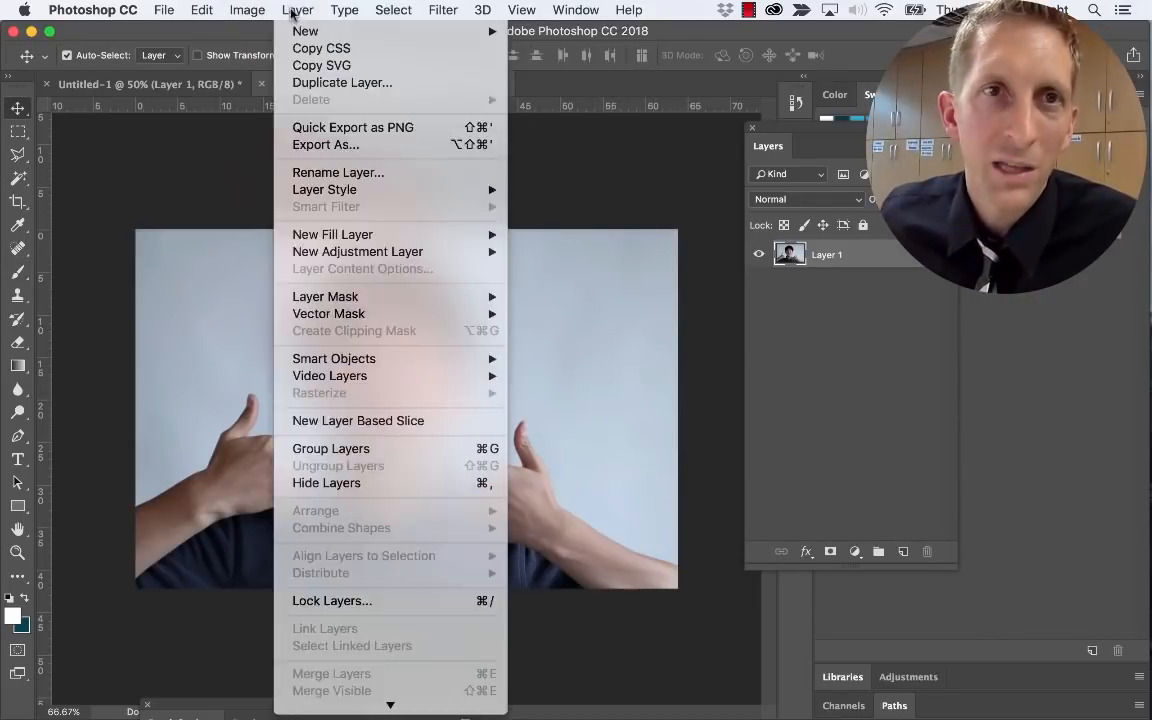
Apply a two-point Curves adjustment, raising the lower and upper curve to whiten the portrait's background
{"action": "mouse_move", "coordinate": [247, 10]}
{"action": "mouse_move", "coordinate": [280, 59]}
{"action": "left_click", "coordinate": [457, 93]}
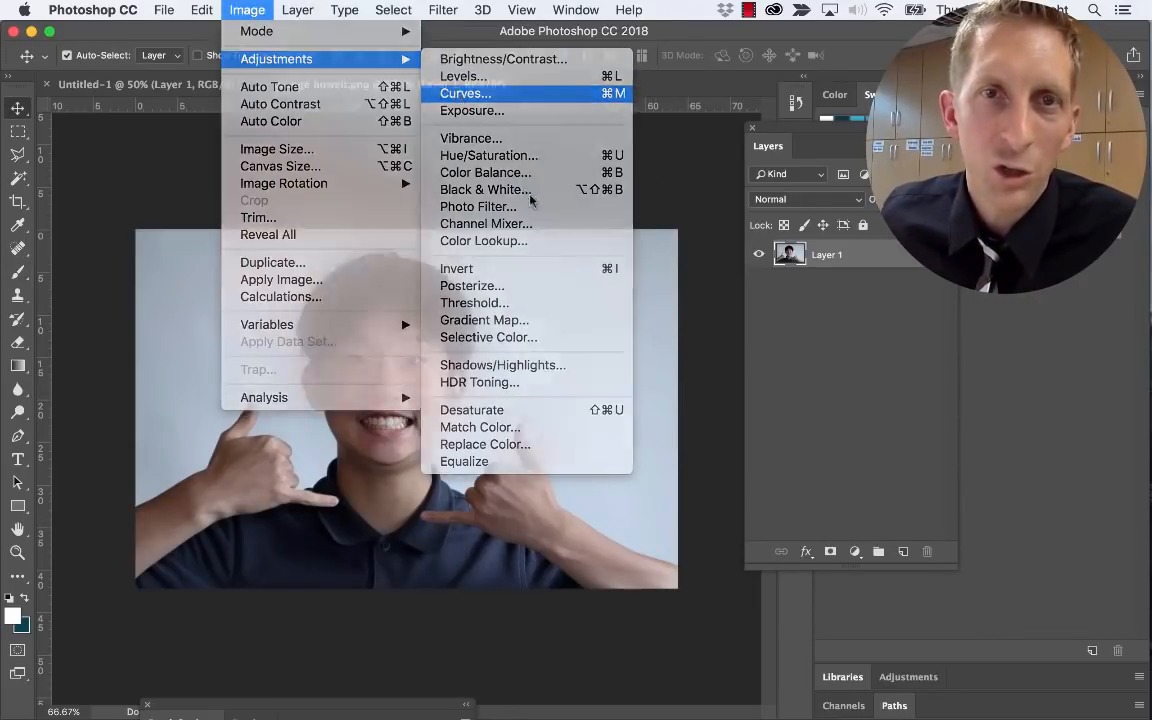
{"action": "left_click_drag", "start_coordinate": [538, 117], "coordinate": [768, 251]}
{"action": "left_click_drag", "start_coordinate": [679, 481], "coordinate": [668, 451]}
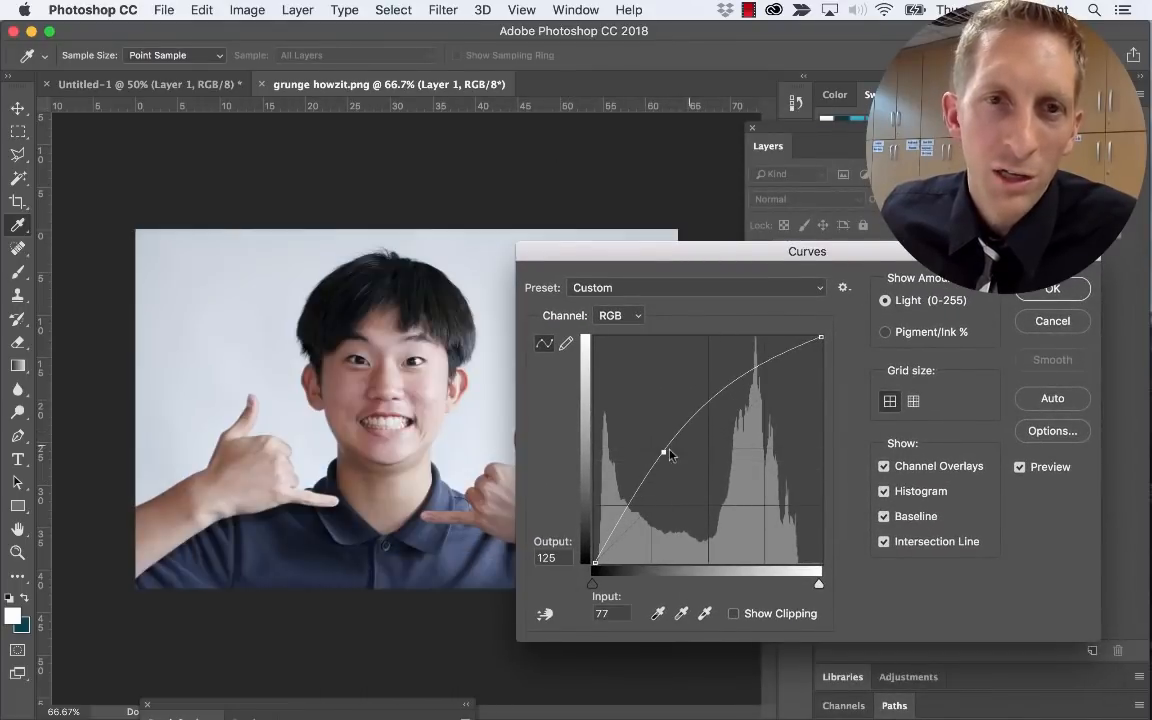
{"action": "left_click", "coordinate": [724, 405]}
{"action": "left_click_drag", "start_coordinate": [724, 405], "coordinate": [716, 366]}
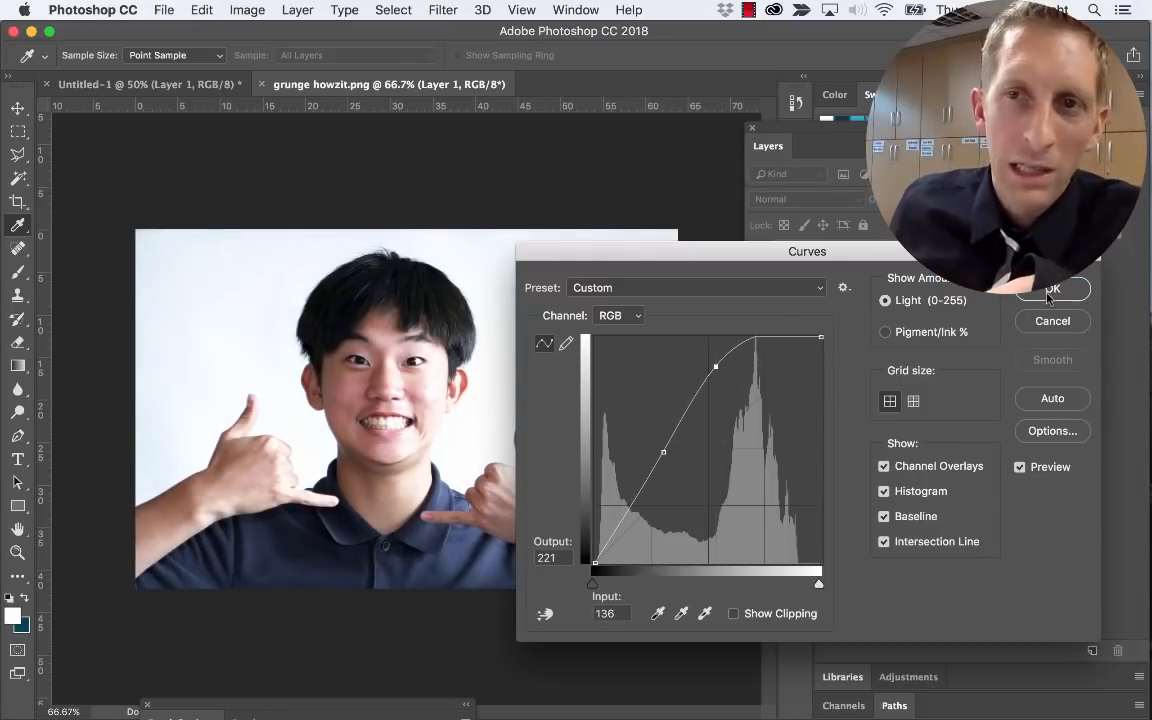
{"action": "left_click", "coordinate": [1052, 288]}
Switch from the lasso variants to the Magic Wand and select the white background around the boy
{"action": "left_click", "coordinate": [12, 155]}
{"action": "right_click", "coordinate": [8, 154]}
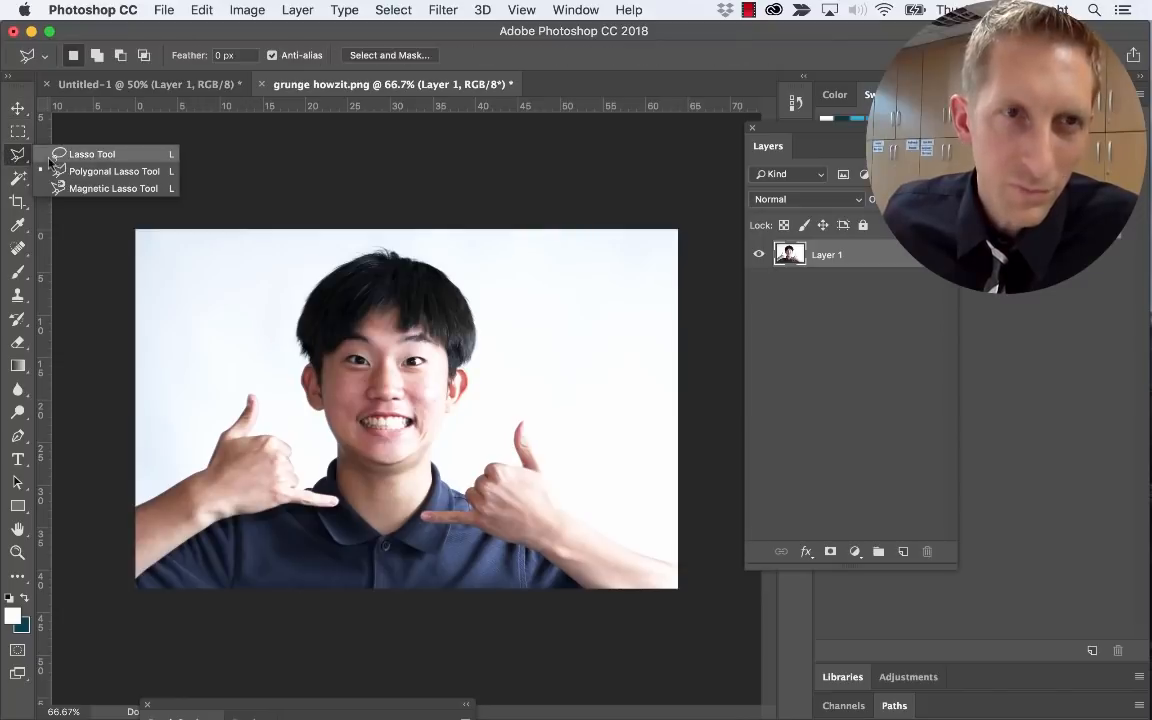
{"action": "left_click", "coordinate": [76, 171]}
{"action": "left_click", "coordinate": [18, 179]}
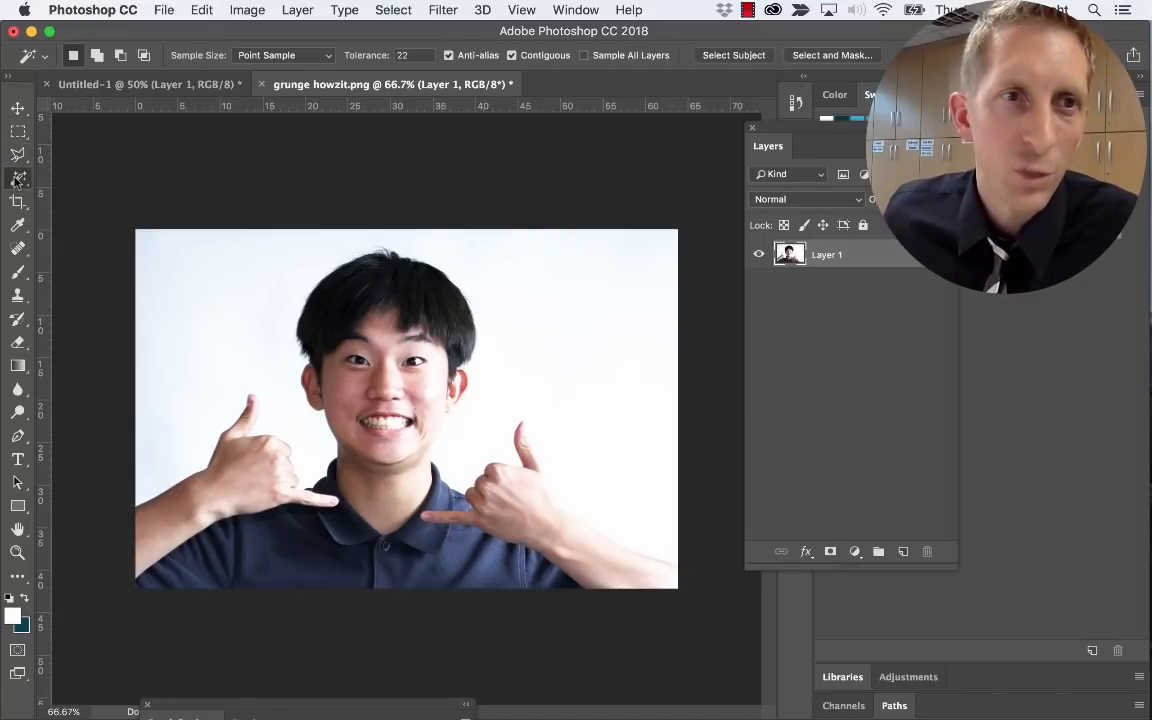
{"action": "left_click", "coordinate": [66, 195]}
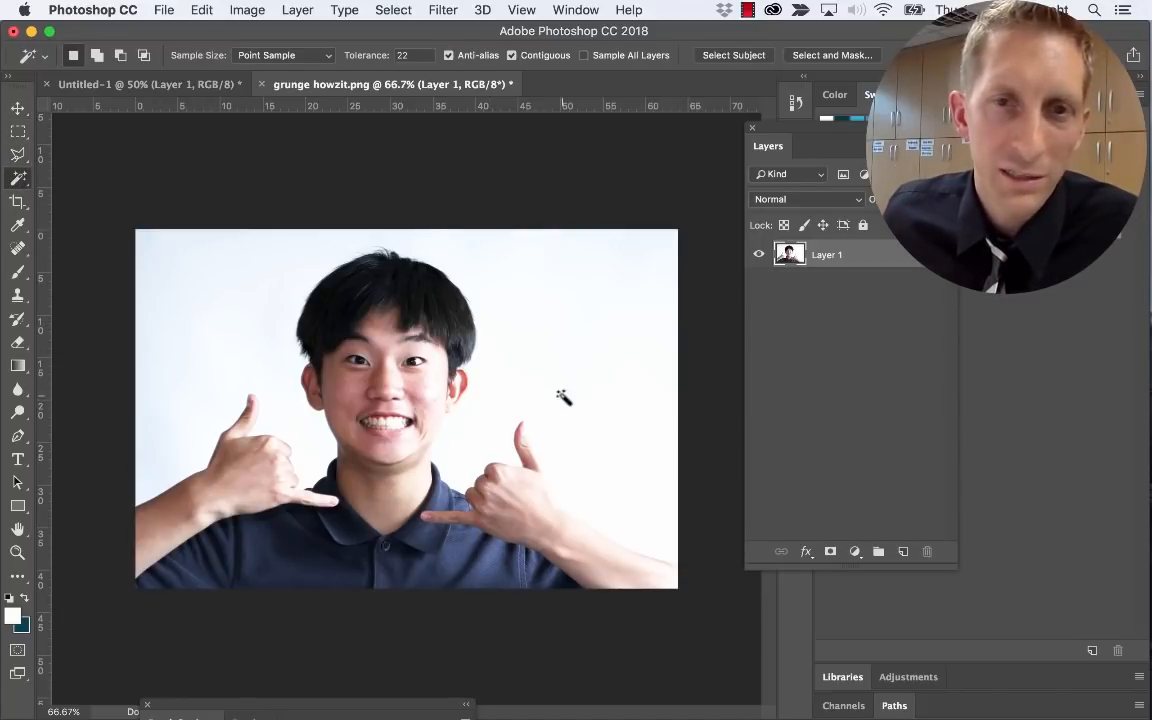
{"action": "left_click", "coordinate": [533, 364]}
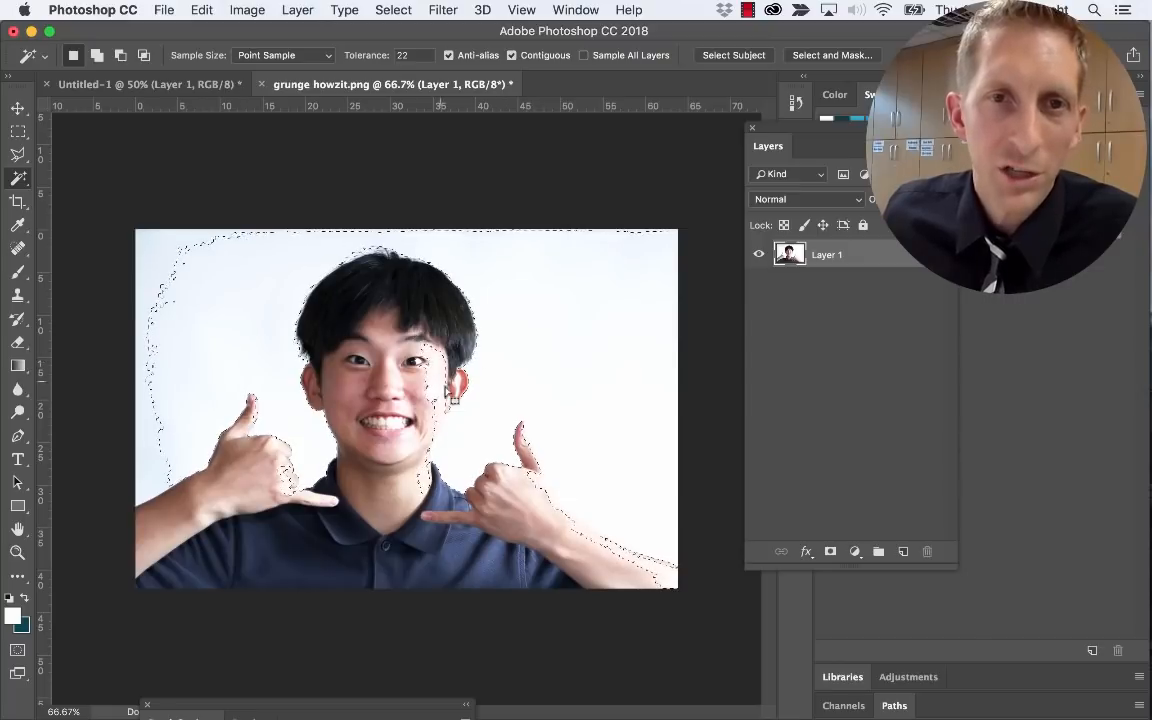
Set Tolerance to 11 and select both side backgrounds, the left-thumb pocket and top-left corner
{"action": "left_click", "coordinate": [419, 54]}
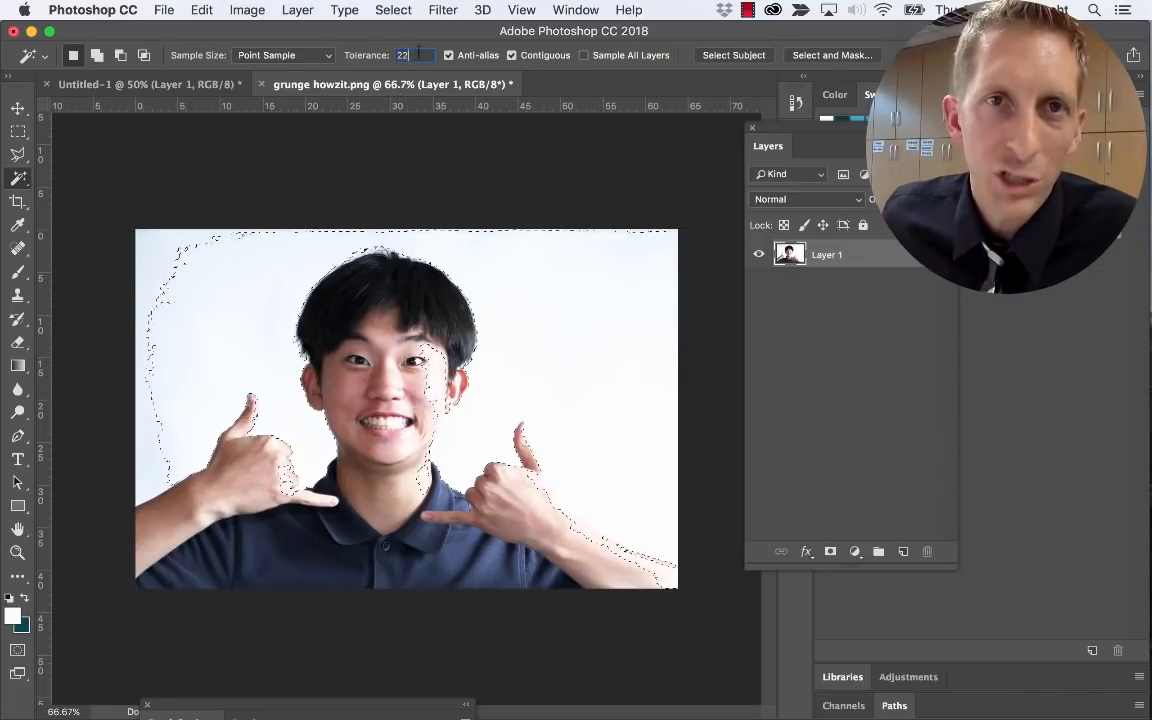
{"action": "type", "text": "11"}
{"action": "left_click", "coordinate": [532, 329]}
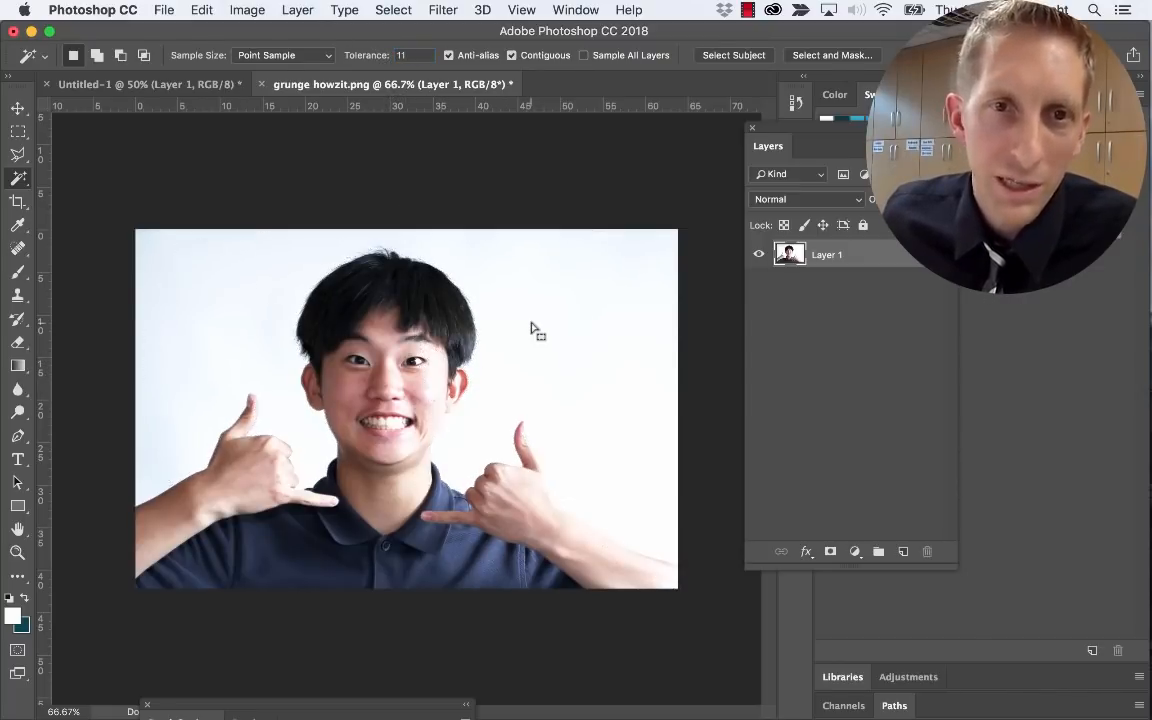
{"action": "left_click", "coordinate": [247, 282]}
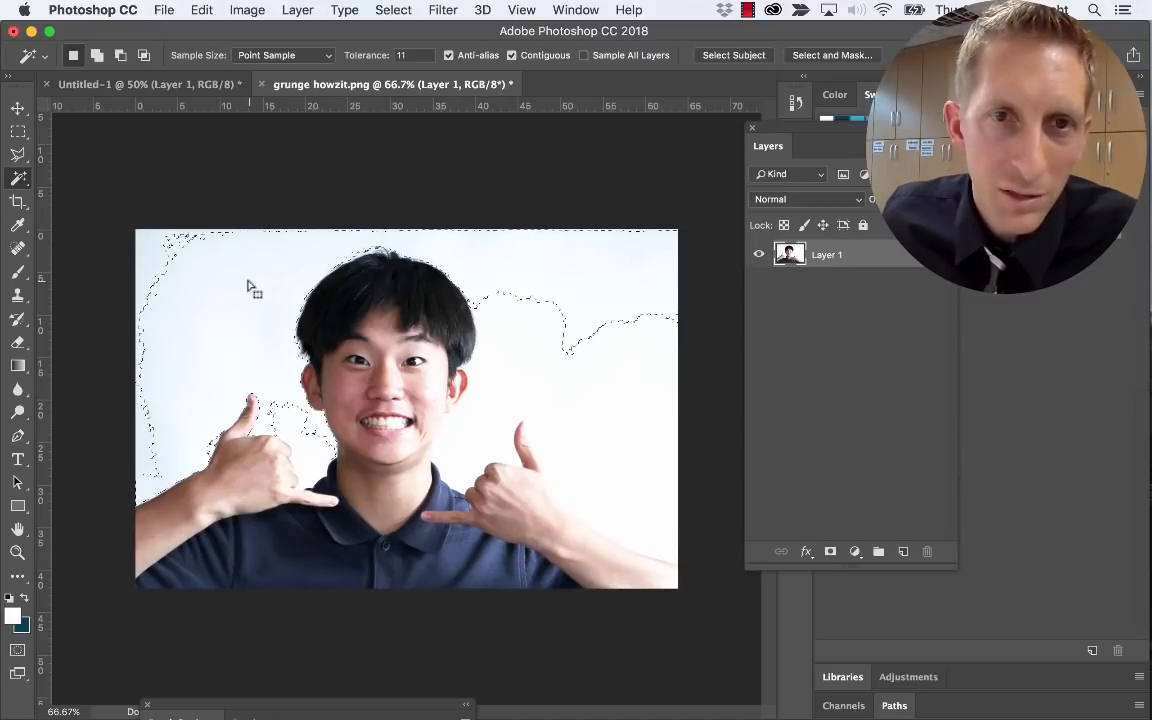
{"action": "left_click", "coordinate": [521, 393]}
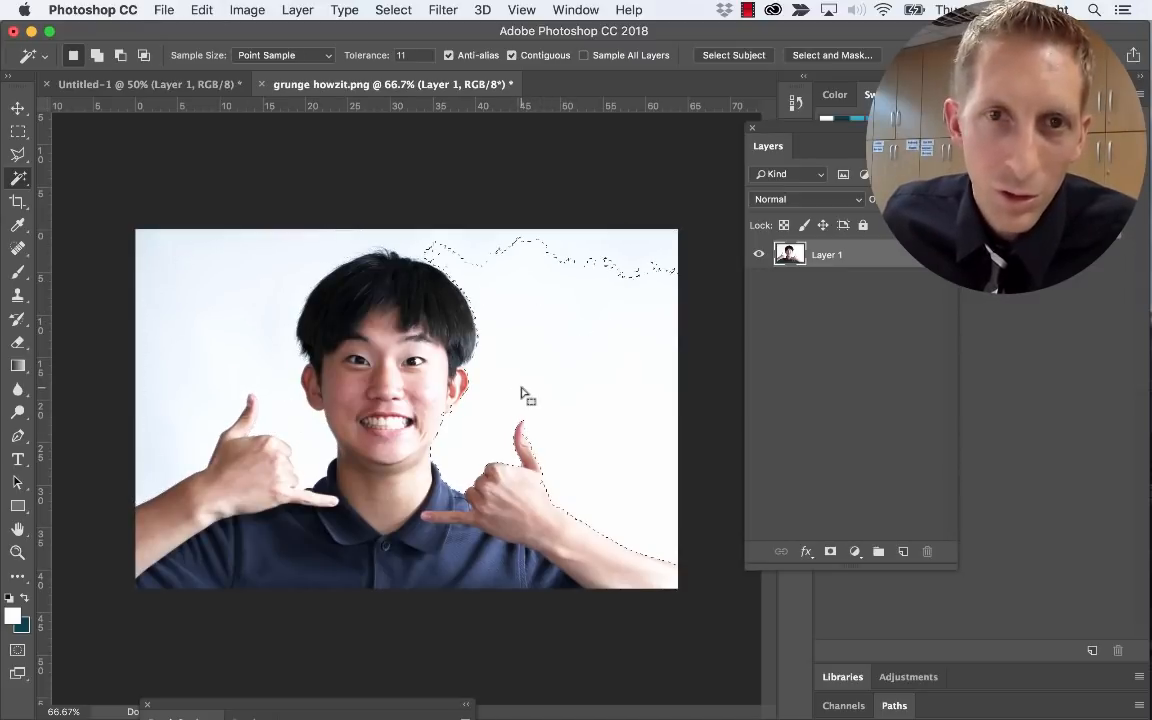
{"action": "left_click", "coordinate": [252, 273], "text": "shift"}
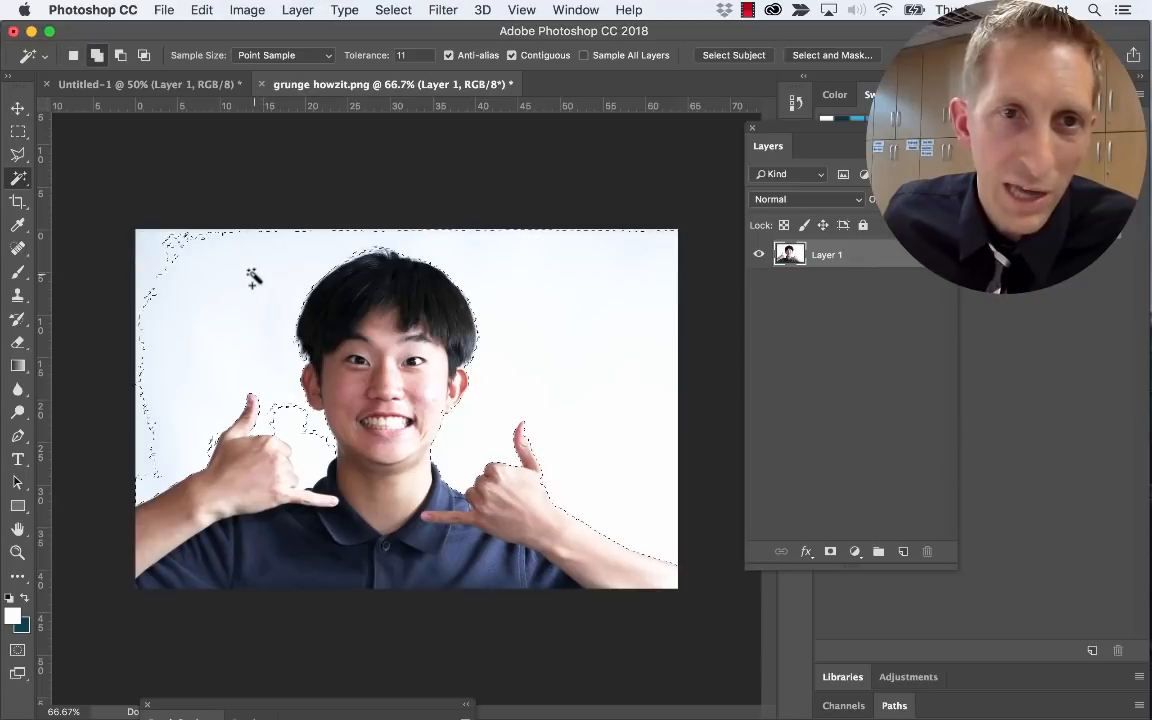
{"action": "left_click", "coordinate": [296, 419], "text": "shift"}
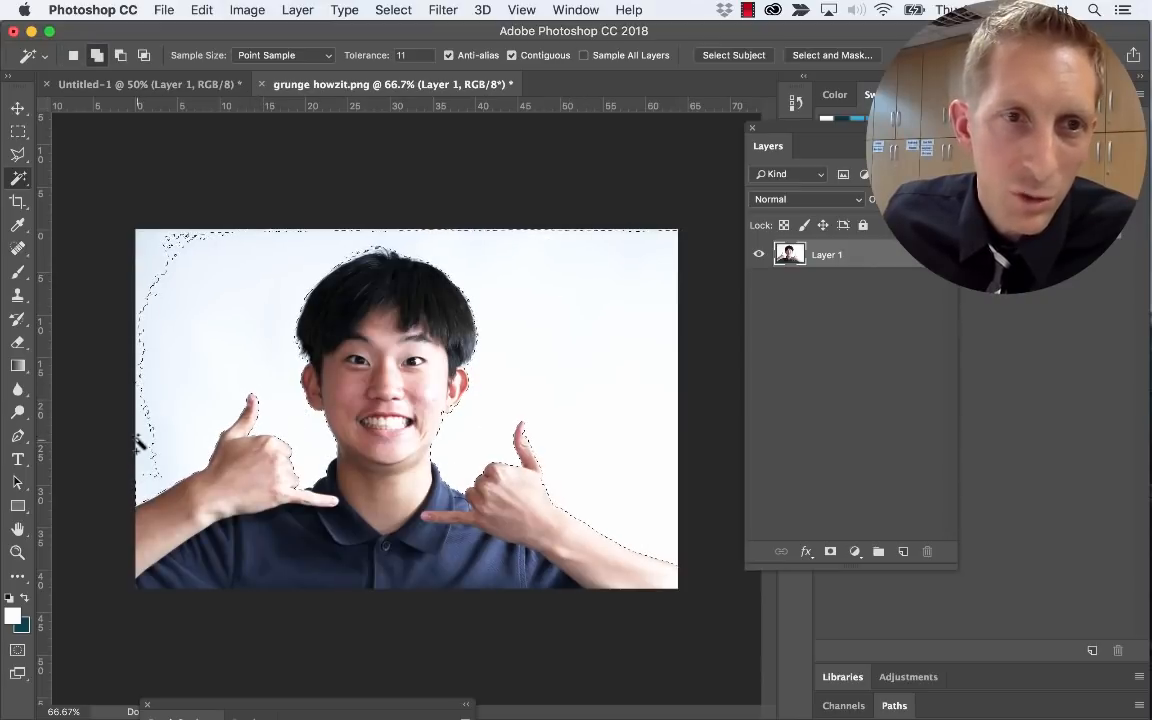
{"action": "left_click", "coordinate": [141, 240], "text": "shift"}
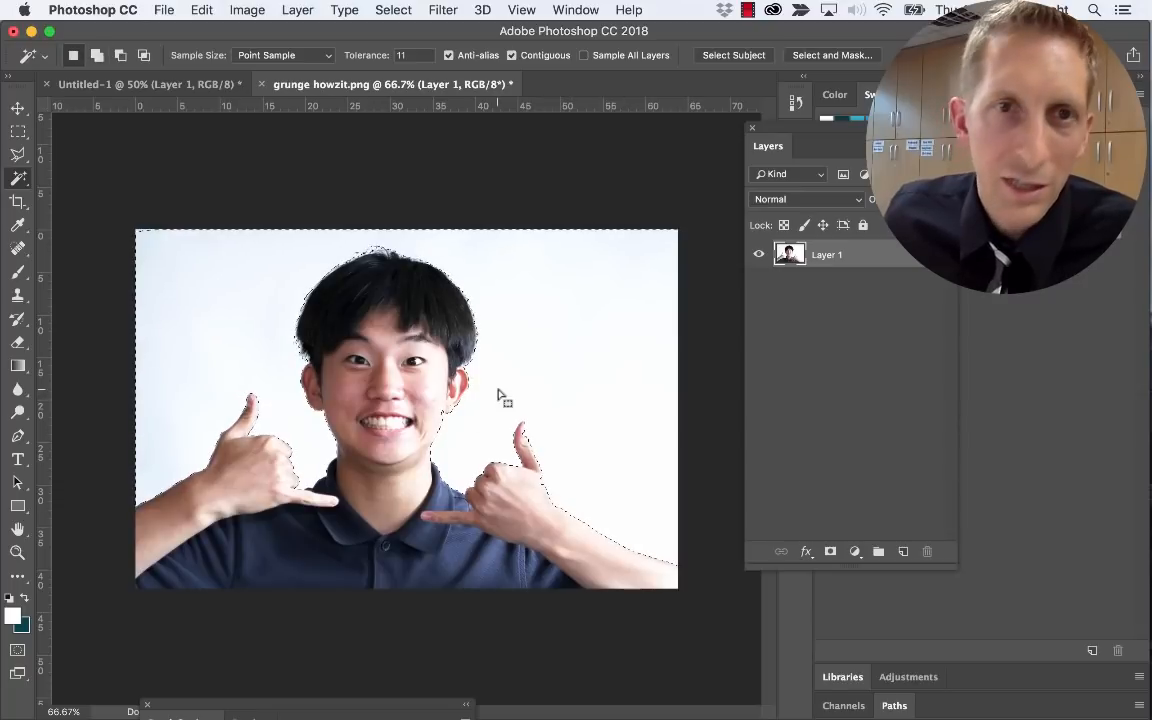
Enter Quick Mask mode and pick the hard pencil brush from Dry Media Brushes
{"action": "left_click", "coordinate": [17, 652]}
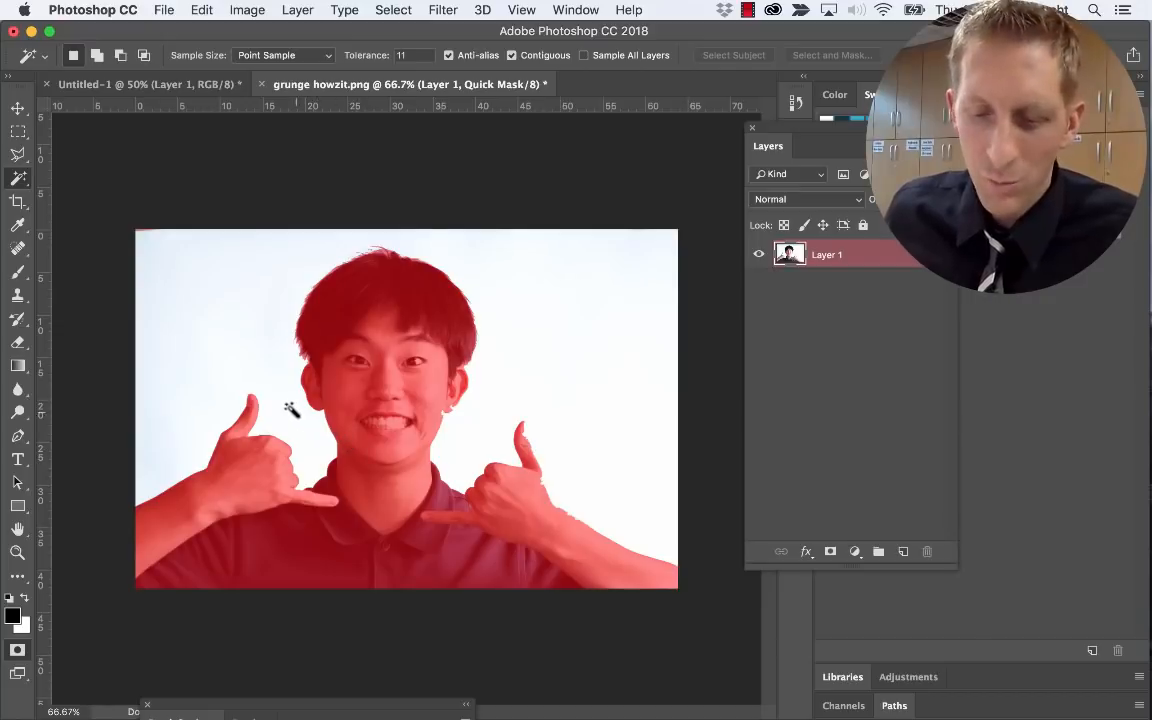
{"action": "key", "text": "b"}
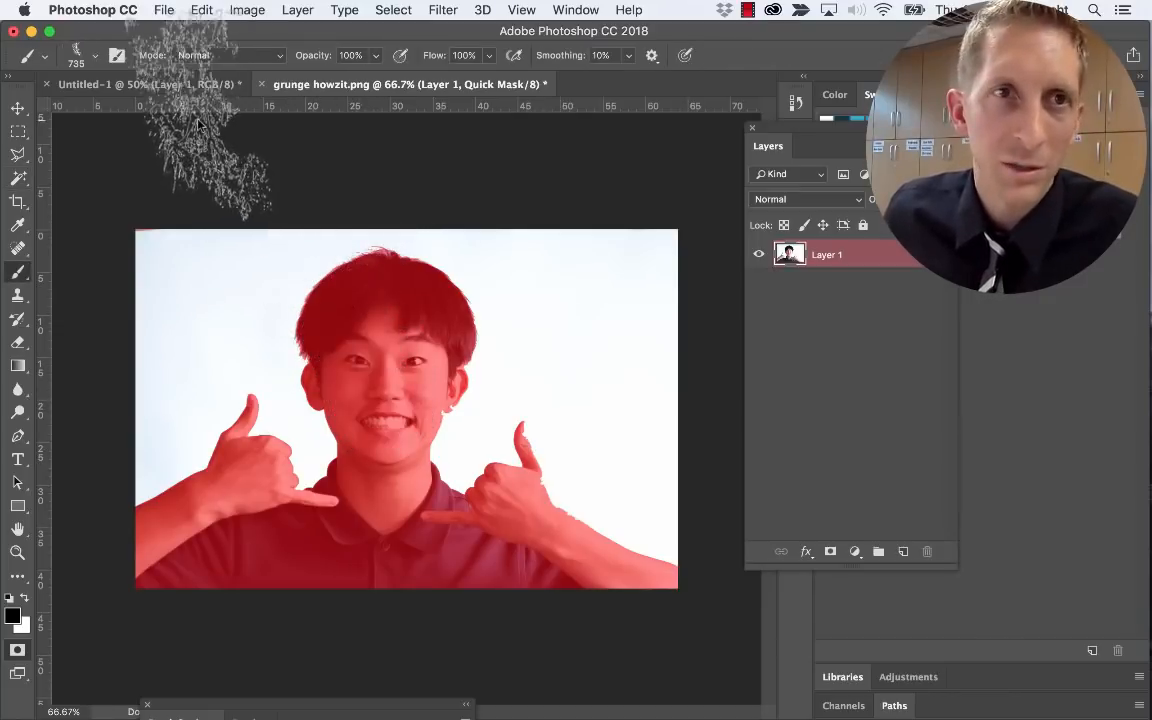
{"action": "left_click", "coordinate": [88, 55]}
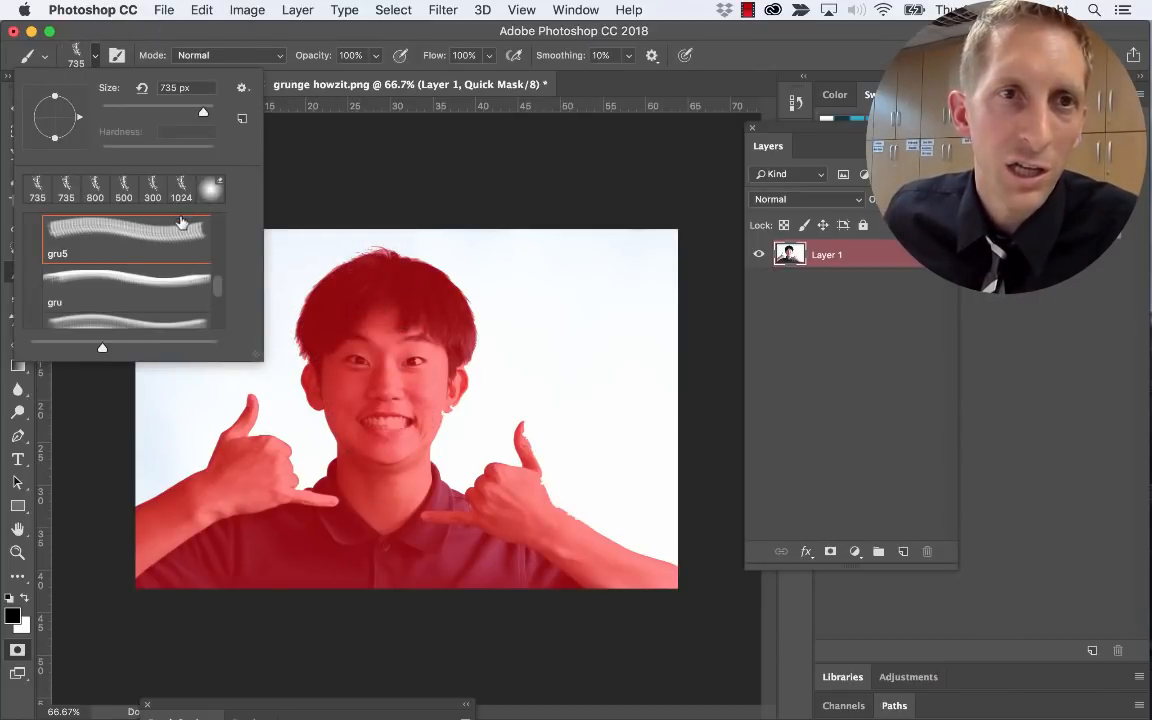
{"action": "scroll", "coordinate": [181, 222], "scroll_direction": "up", "scroll_amount": 5}
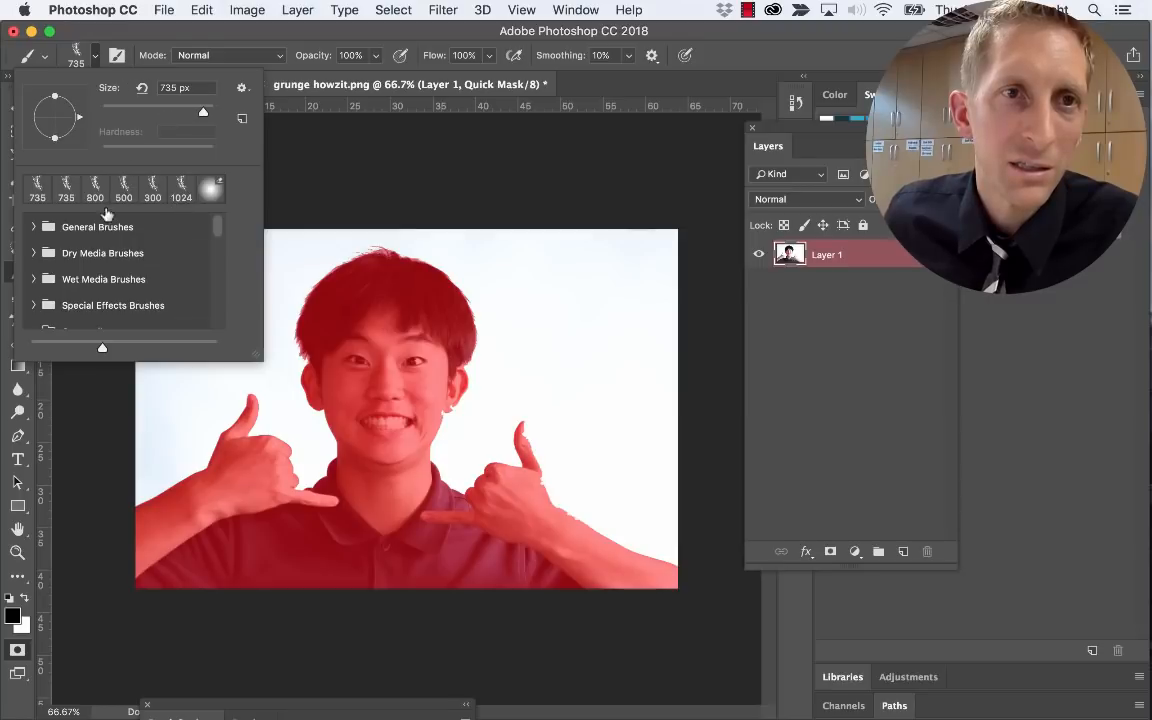
{"action": "left_click", "coordinate": [89, 252]}
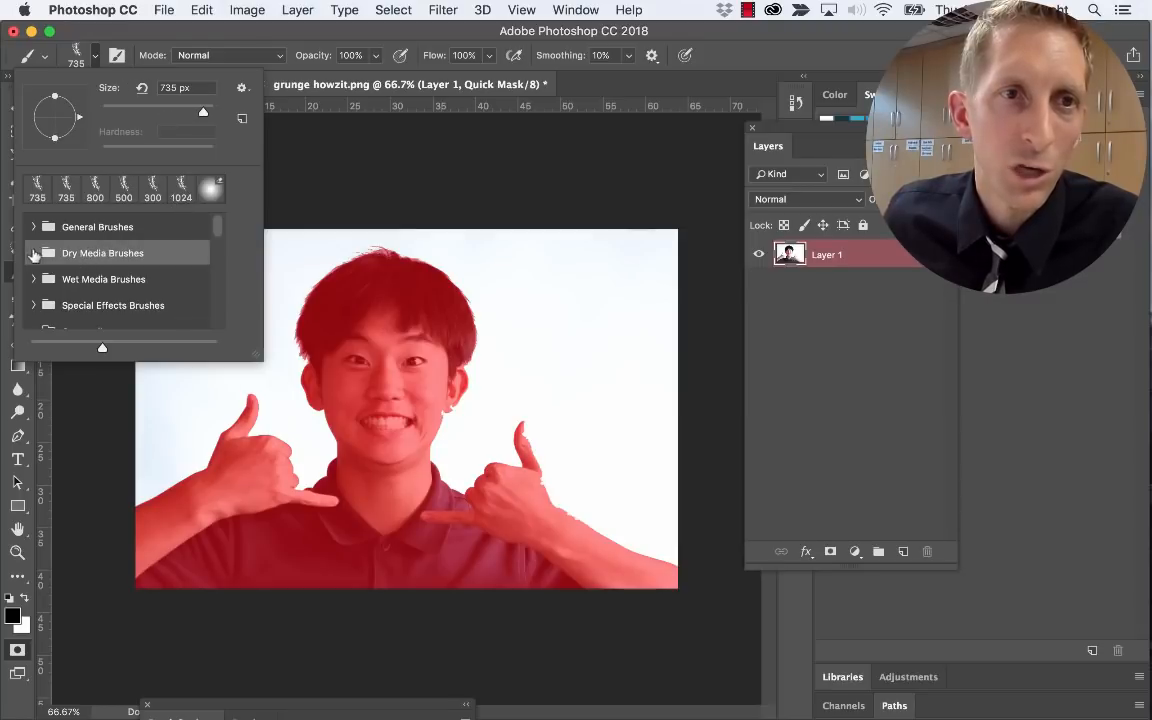
{"action": "left_click", "coordinate": [34, 253]}
{"action": "left_click", "coordinate": [119, 287]}
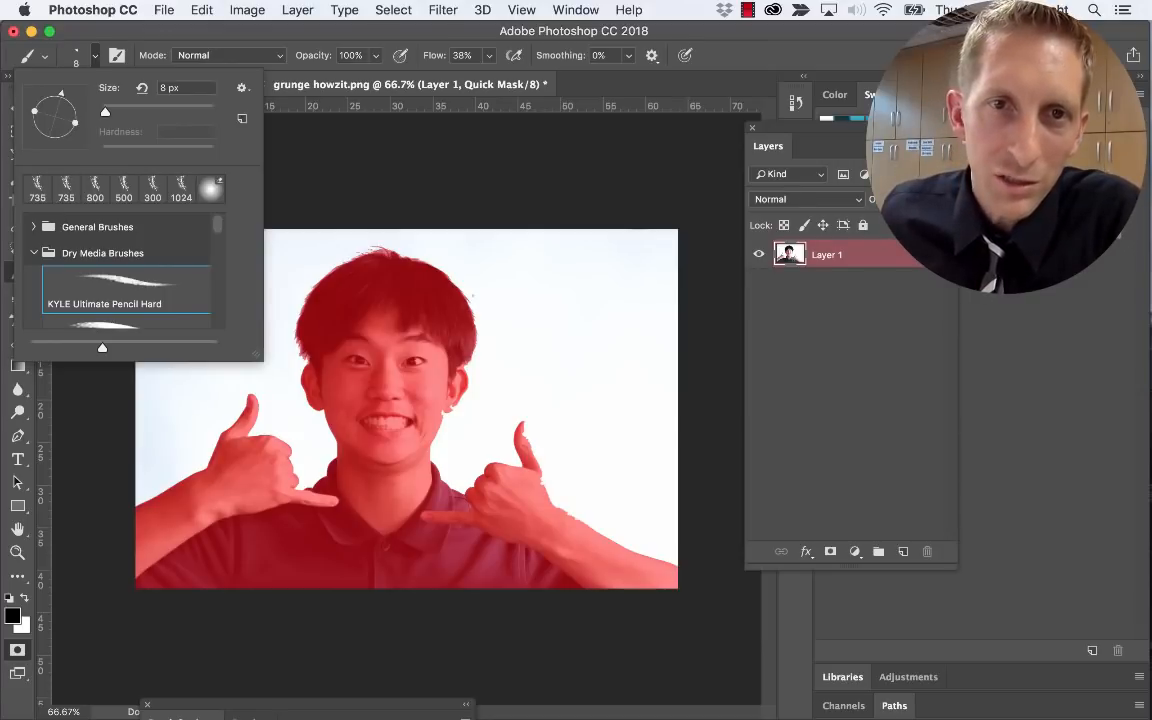
Enlarge the brush, extend the mask beside the hair, swap colours and exit Quick Mask
{"action": "key", "text": "]"}
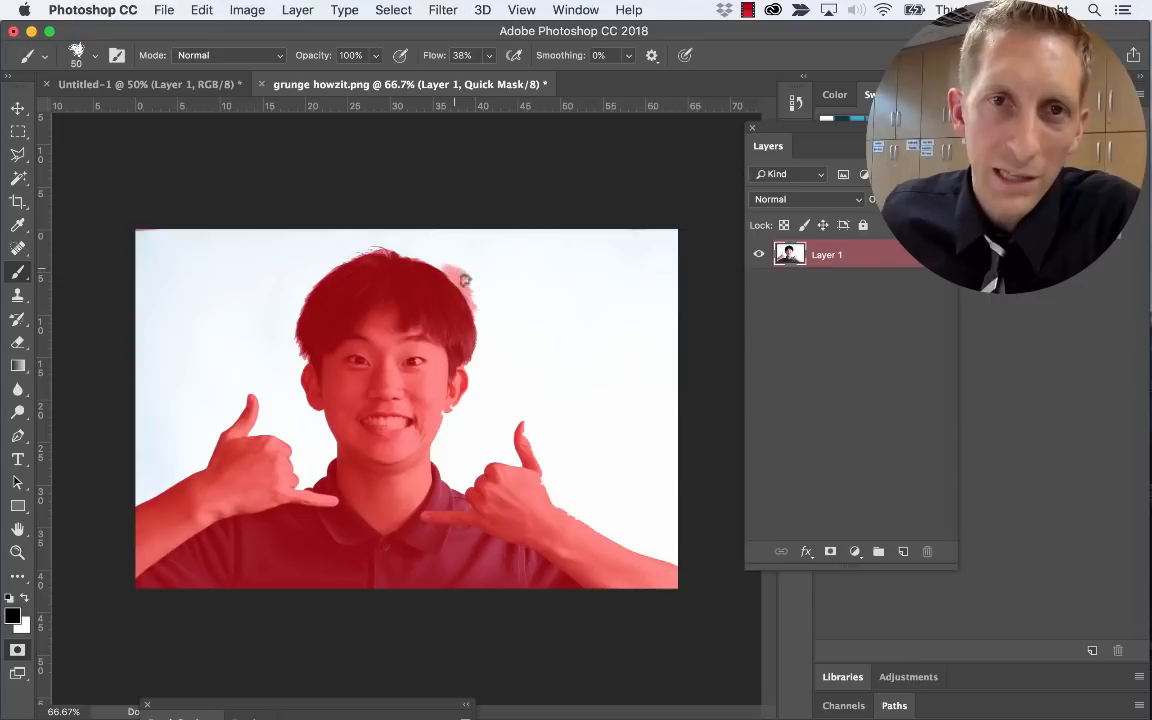
{"action": "left_click_drag", "start_coordinate": [465, 281], "coordinate": [438, 250]}
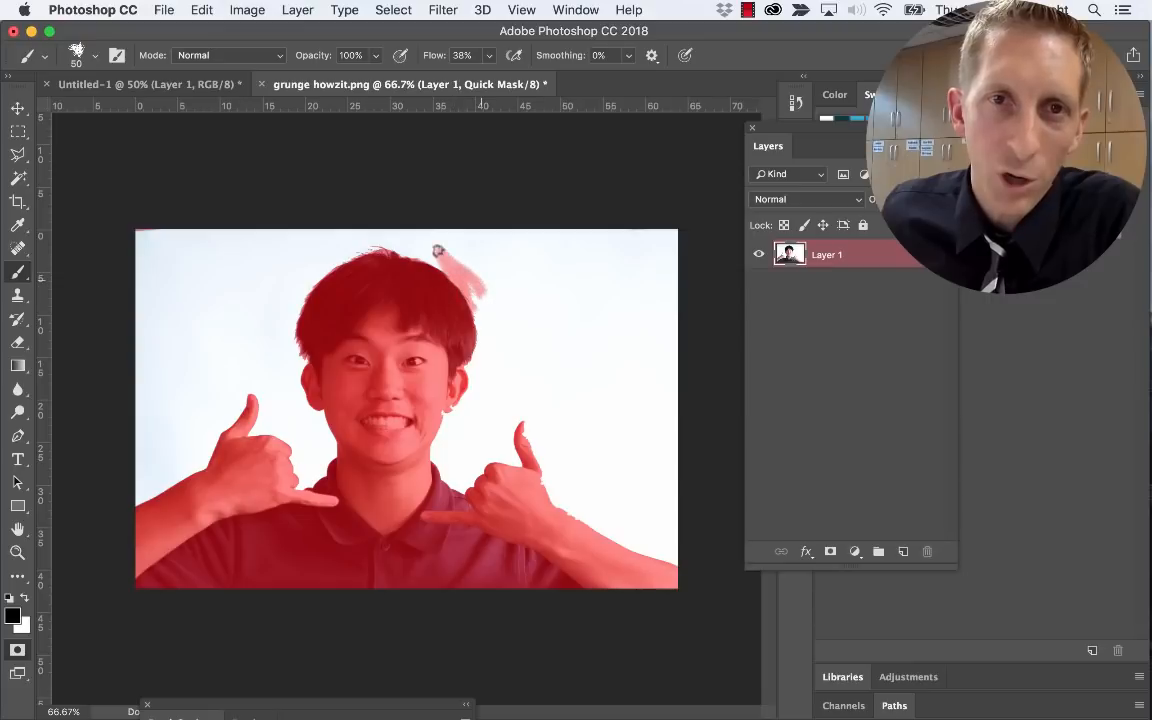
{"action": "left_click", "coordinate": [23, 599]}
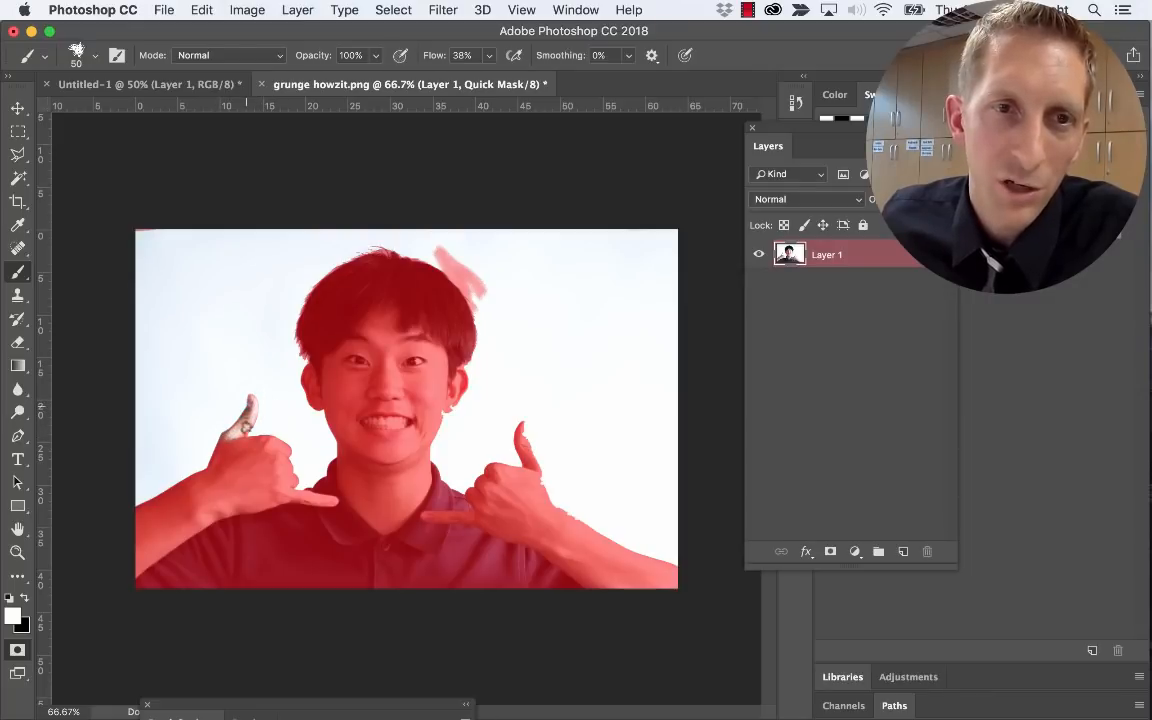
{"action": "left_click", "coordinate": [17, 651]}
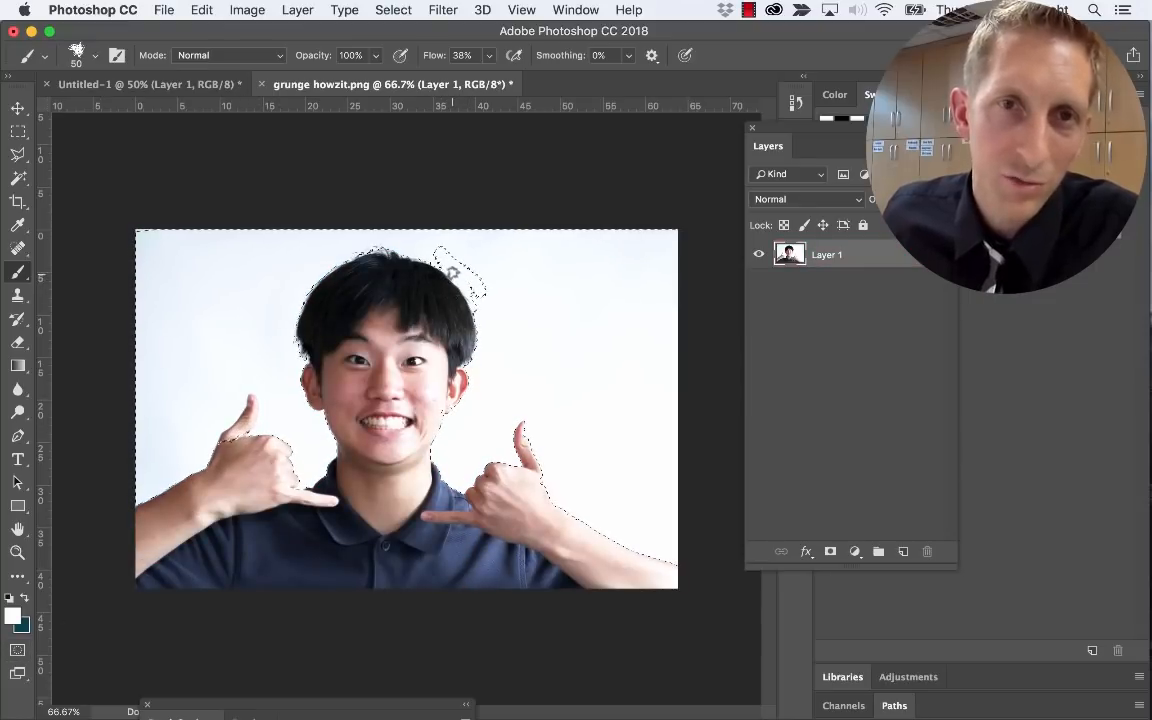
In Quick Mask, clear the mask on the hair streak and repaint it over the left thumb with a 125 px brush
{"action": "left_click", "coordinate": [17, 651]}
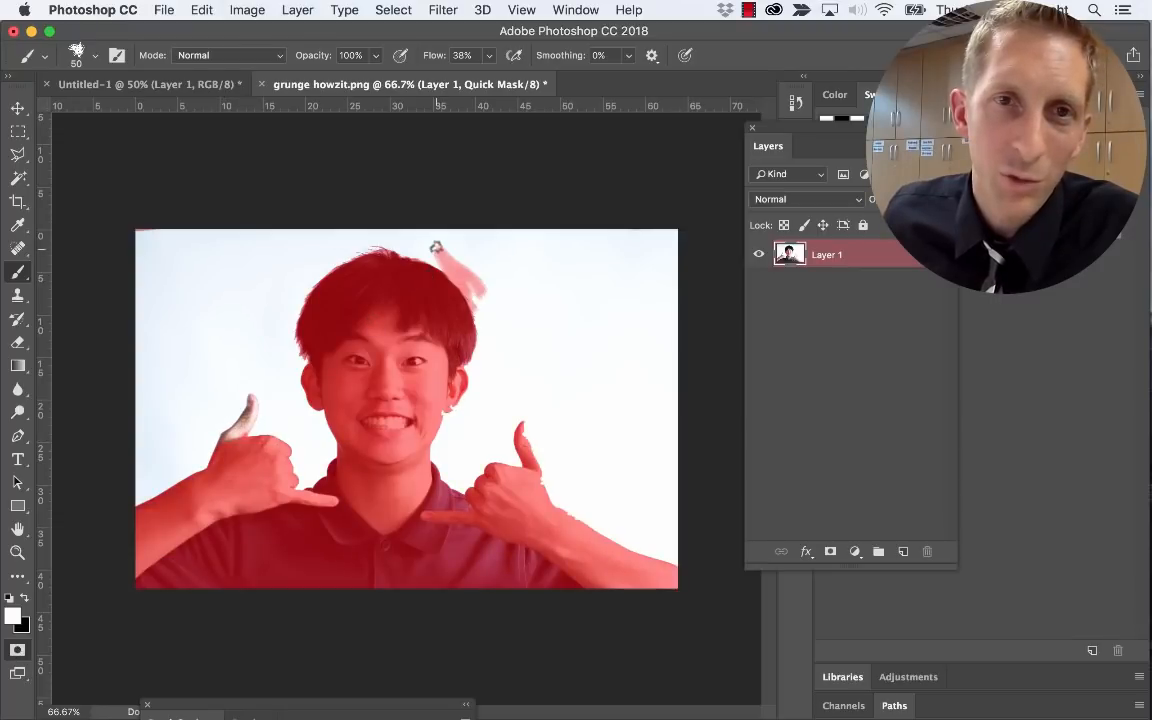
{"action": "left_click_drag", "start_coordinate": [436, 246], "coordinate": [474, 279]}
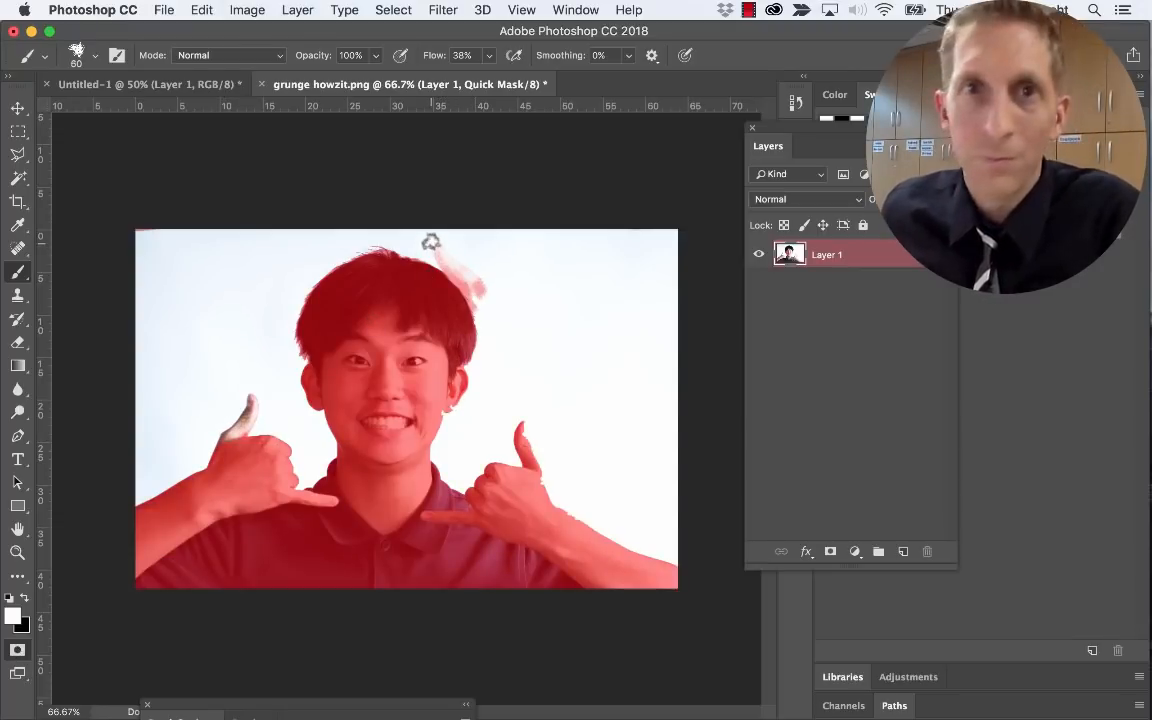
{"action": "key", "text": "bracketright"}
{"action": "key", "text": "bracketright"}
{"action": "key", "text": "bracketright"}
{"action": "key", "text": "bracketright"}
{"action": "key", "text": "bracketright"}
{"action": "key", "text": "bracketright"}
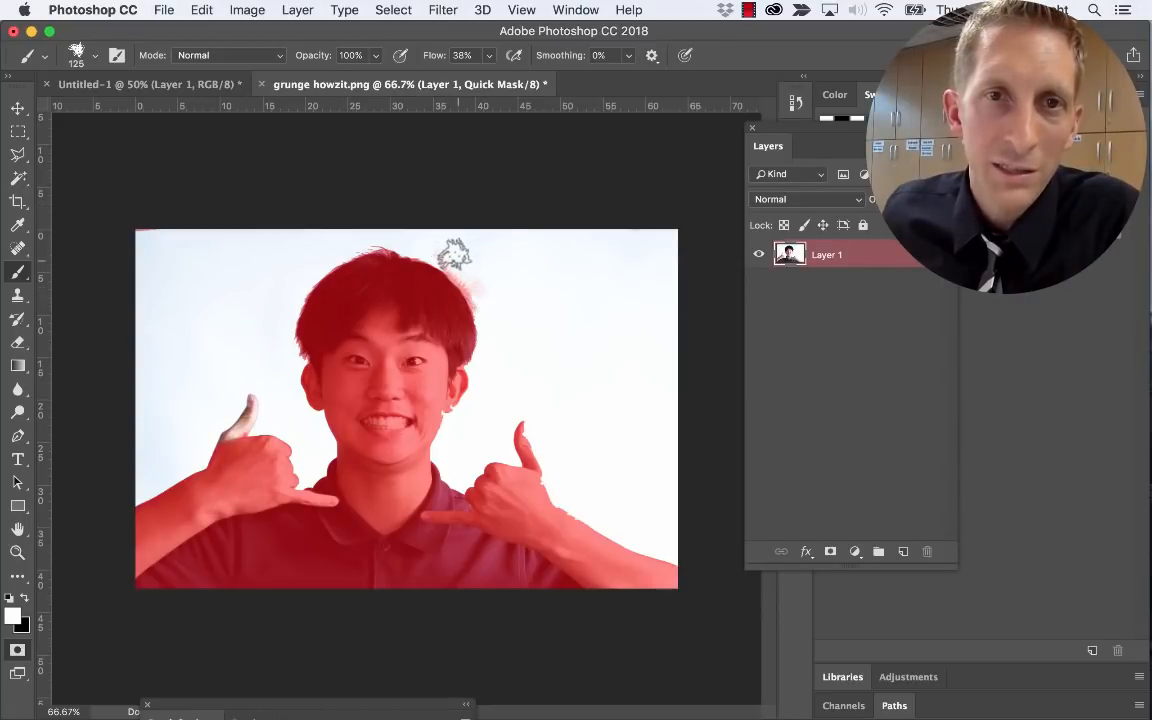
{"action": "key", "text": "x"}
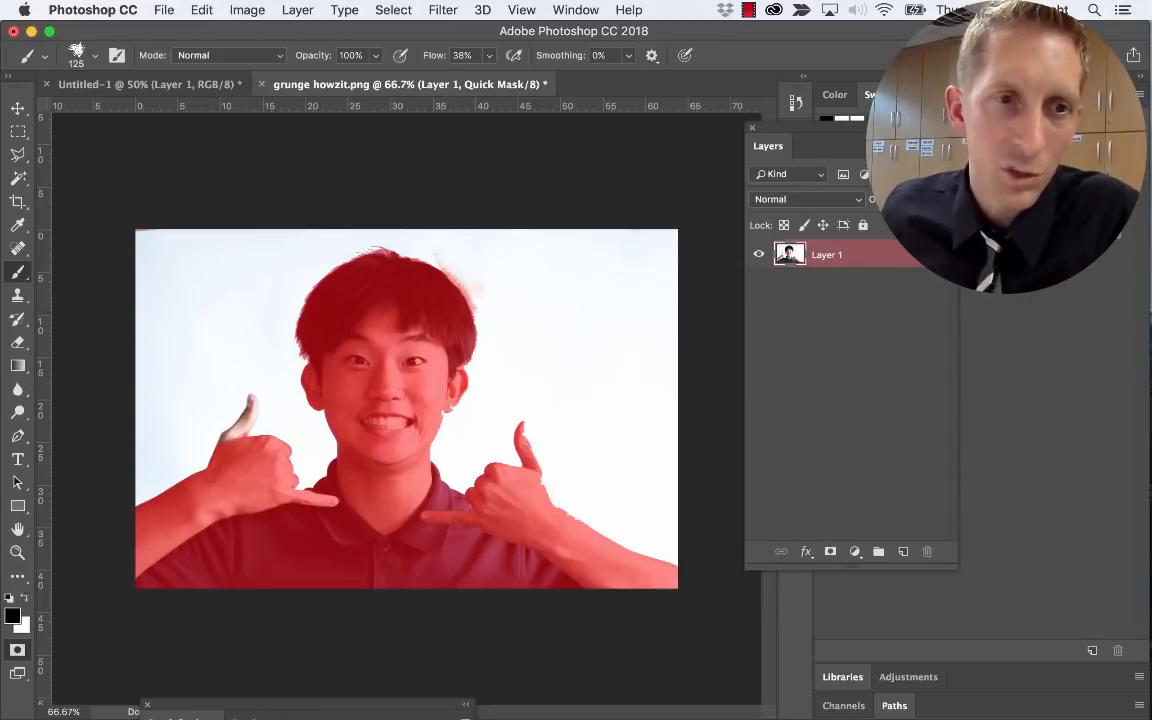
{"action": "left_click_drag", "start_coordinate": [257, 399], "coordinate": [245, 410]}
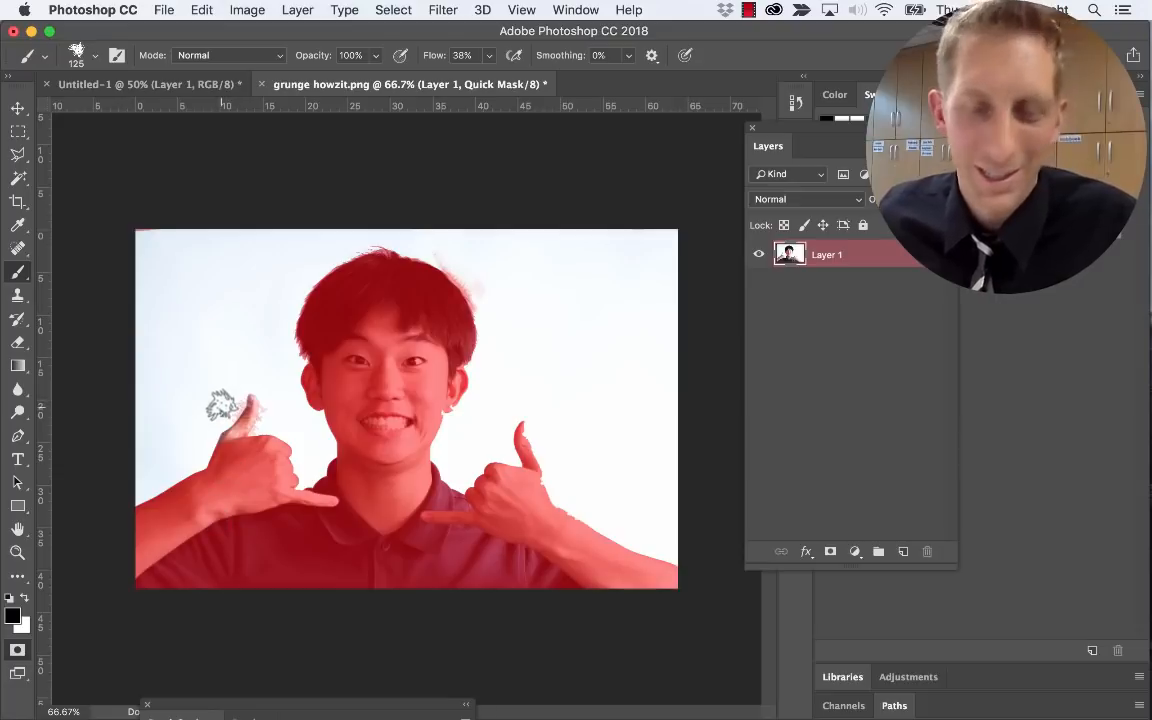
Exit Quick Mask to a selection, then deselect with Cmd+D
{"action": "key", "text": "v"}
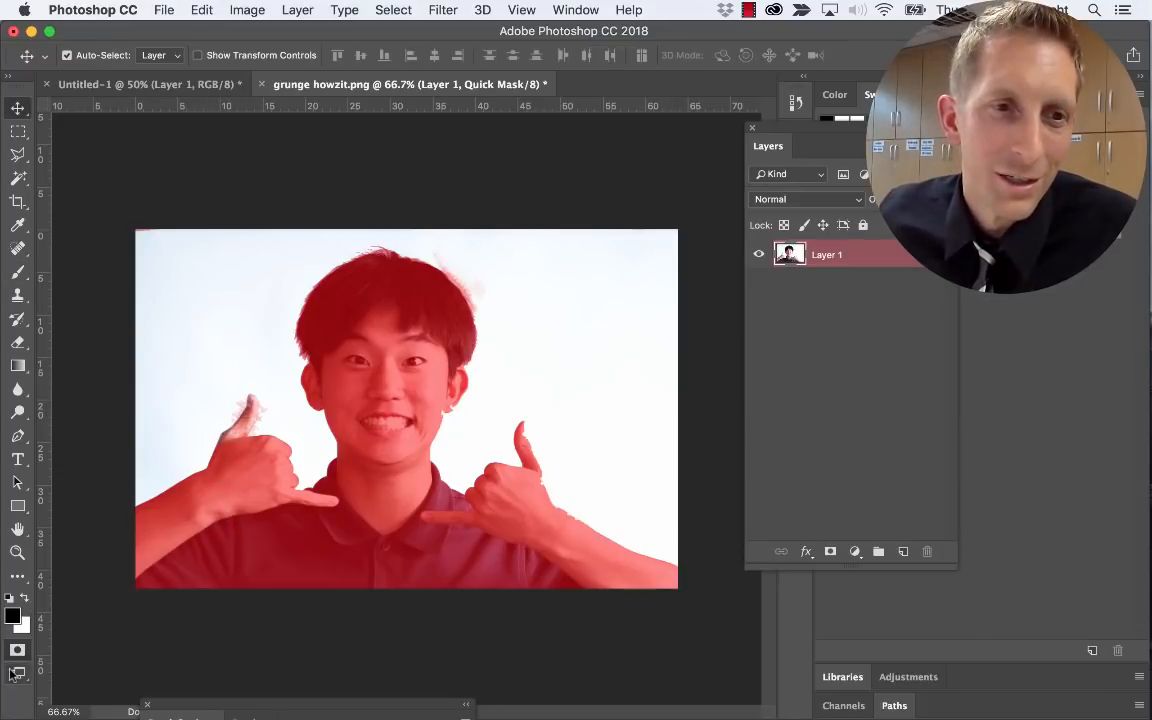
{"action": "left_click", "coordinate": [17, 650]}
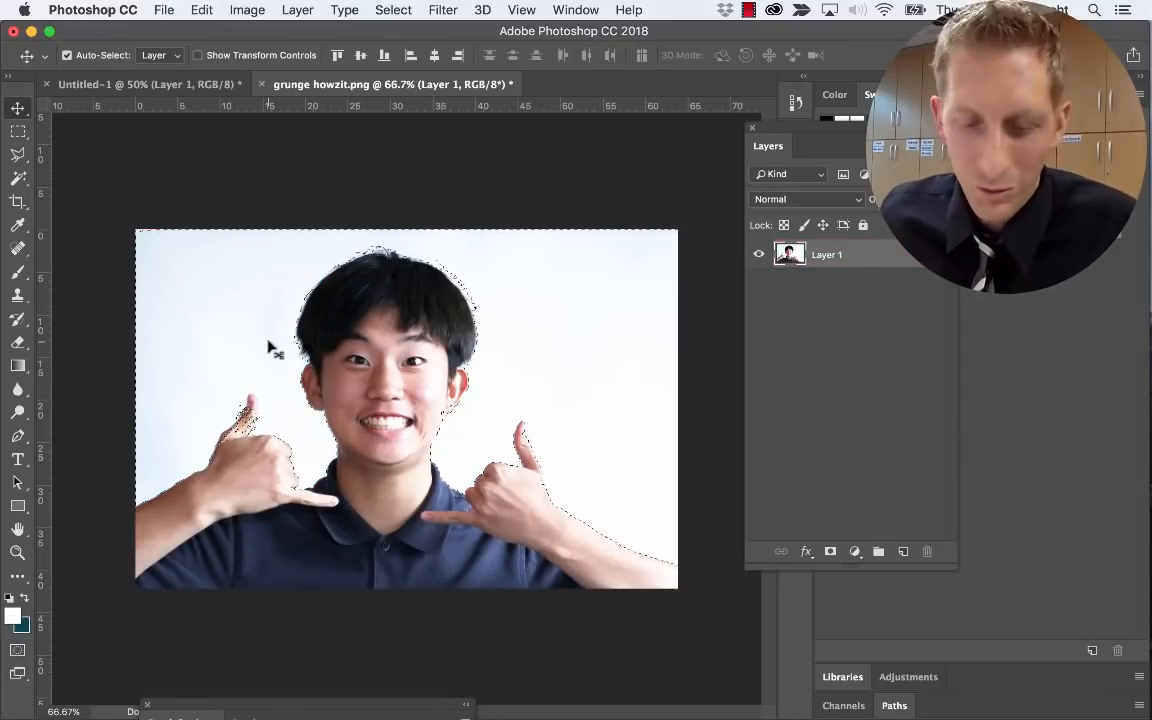
{"action": "key", "text": "super+d"}
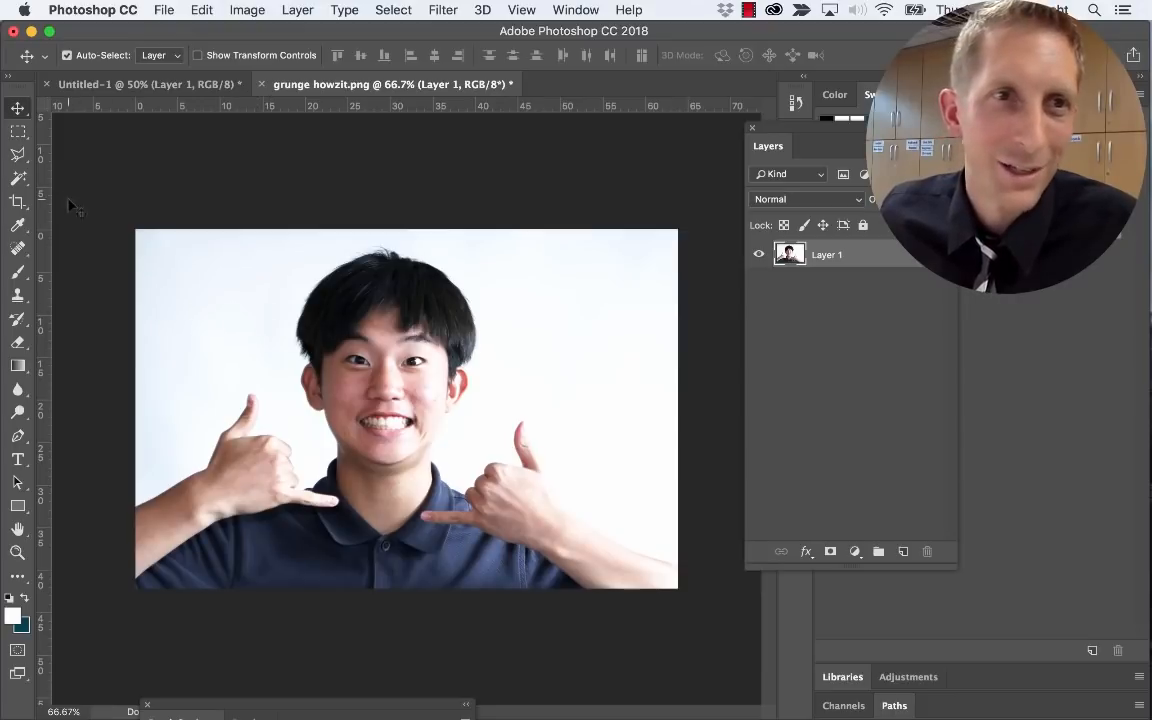
Magic-wand the white background, adding the left-hand area and side patches, undoing the last addition
{"action": "left_click", "coordinate": [18, 178]}
{"action": "left_click", "coordinate": [178, 266]}
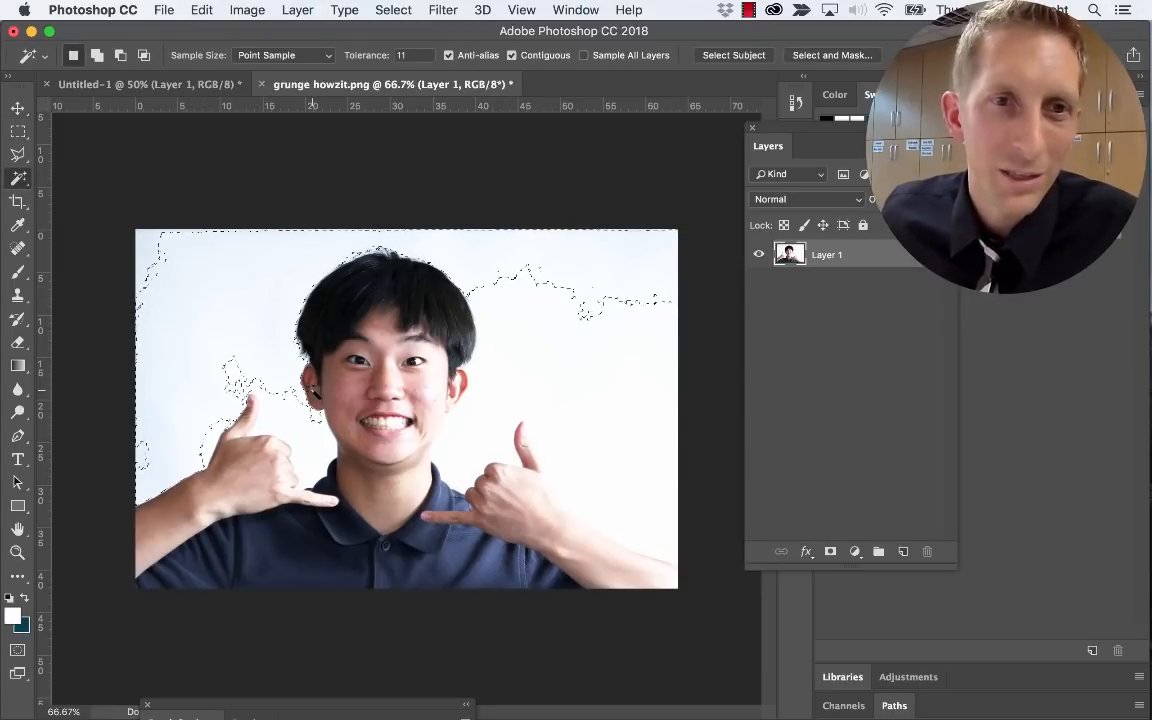
{"action": "left_click", "coordinate": [305, 440], "text": "shift"}
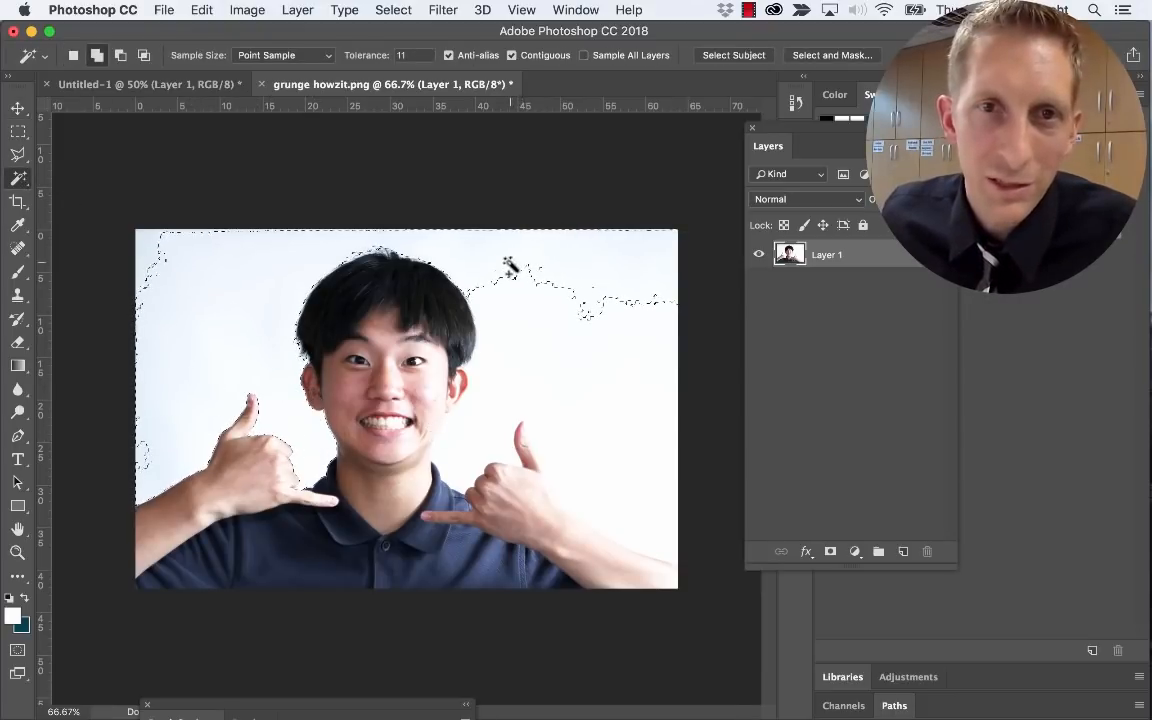
{"action": "left_click", "coordinate": [575, 400], "text": "shift"}
{"action": "left_click", "coordinate": [146, 246], "text": "shift"}
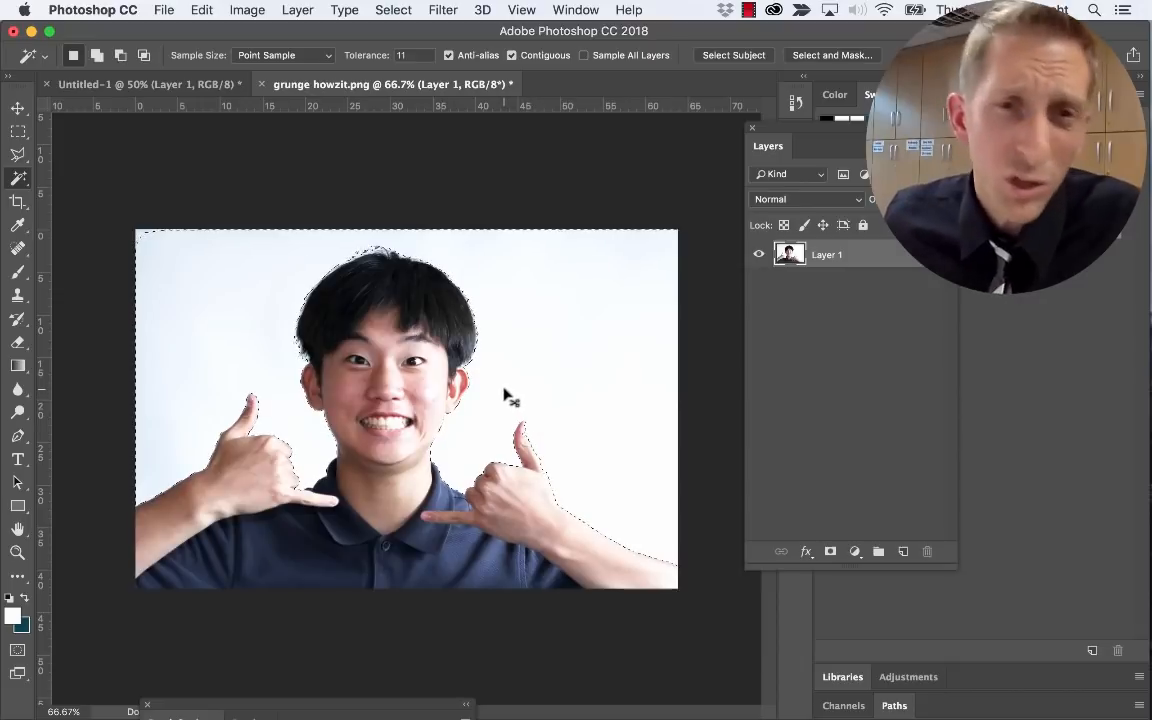
{"action": "key", "text": "super+z"}
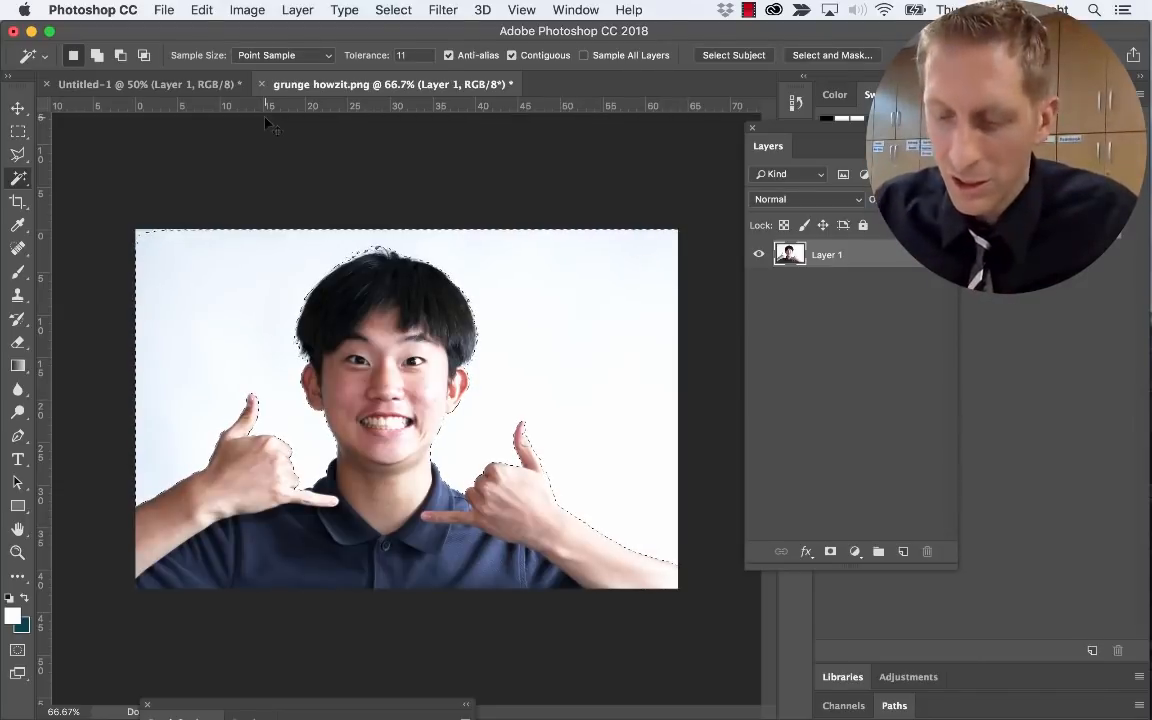
Invert the selection to the person and copy it
{"action": "key", "text": "shift+super+i"}
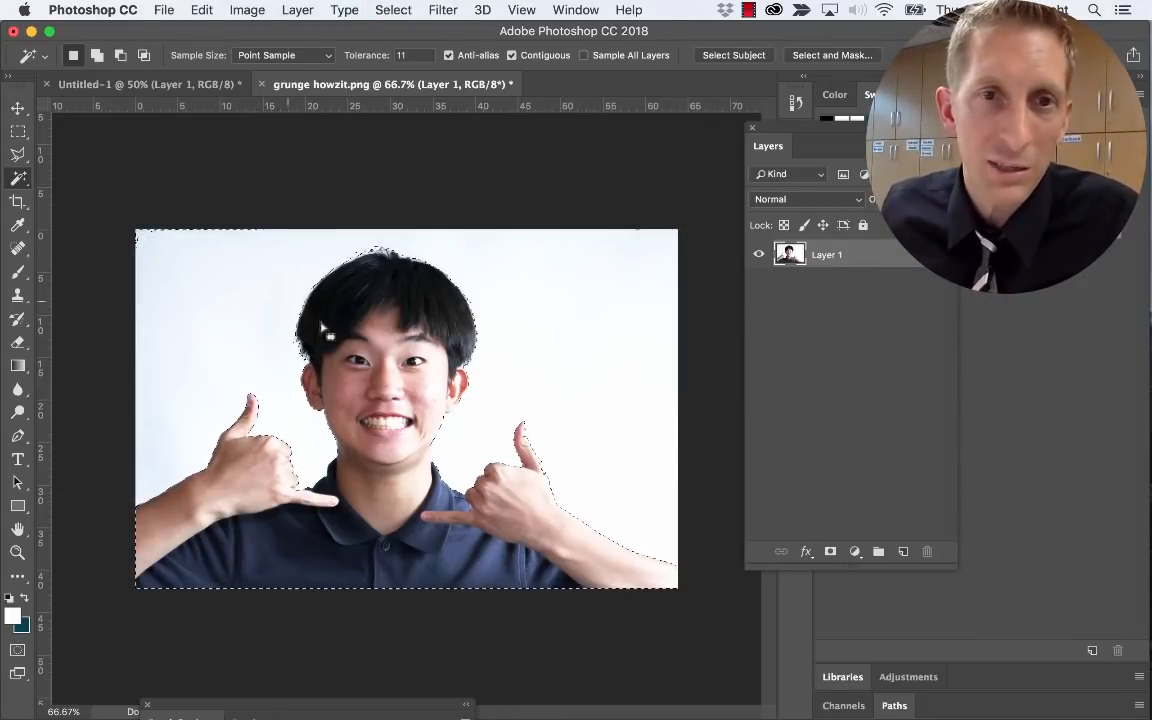
{"action": "key", "text": "super+c"}
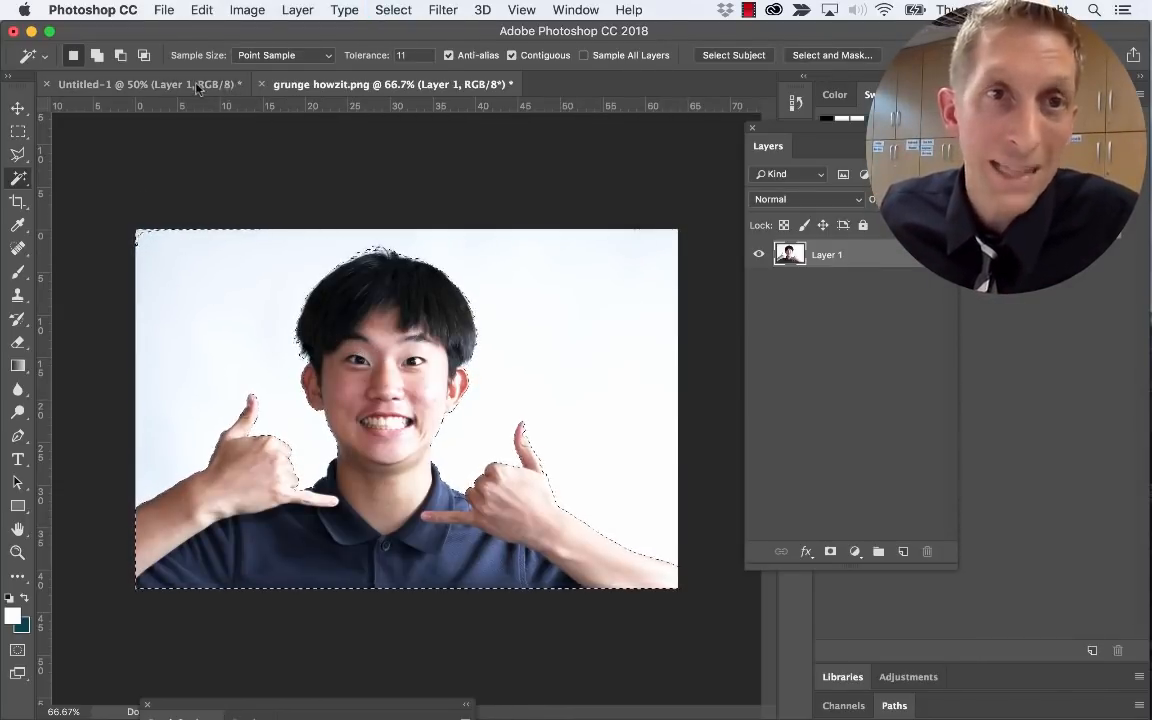
{"action": "left_click", "coordinate": [197, 85]}
Paste the boy into the poster, rotate it about -16.5° and place it in the lower right corner
{"action": "key", "text": "super+v"}
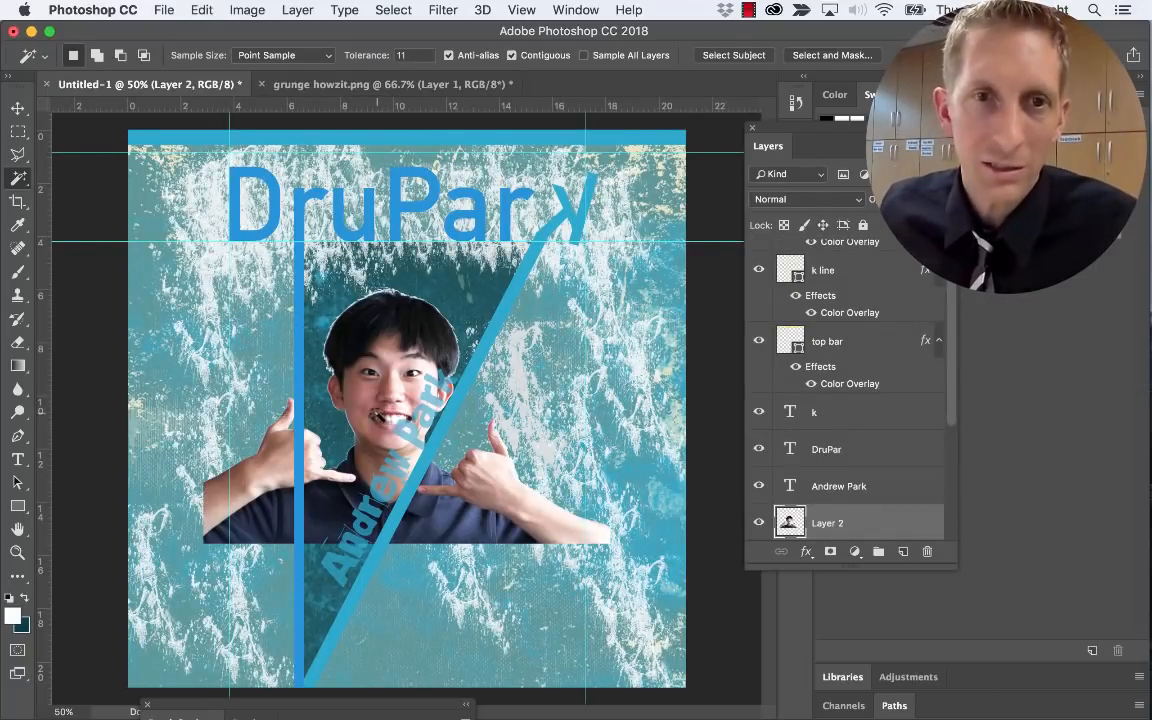
{"action": "key", "text": "v"}
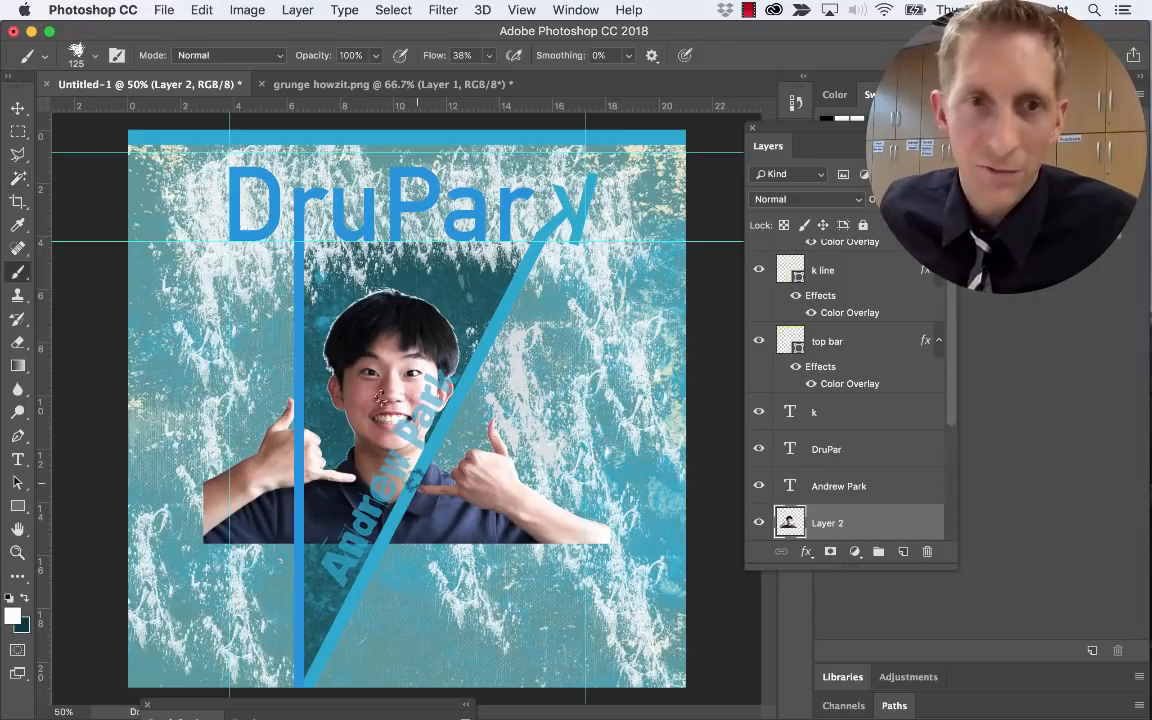
{"action": "left_click_drag", "start_coordinate": [388, 362], "coordinate": [401, 379]}
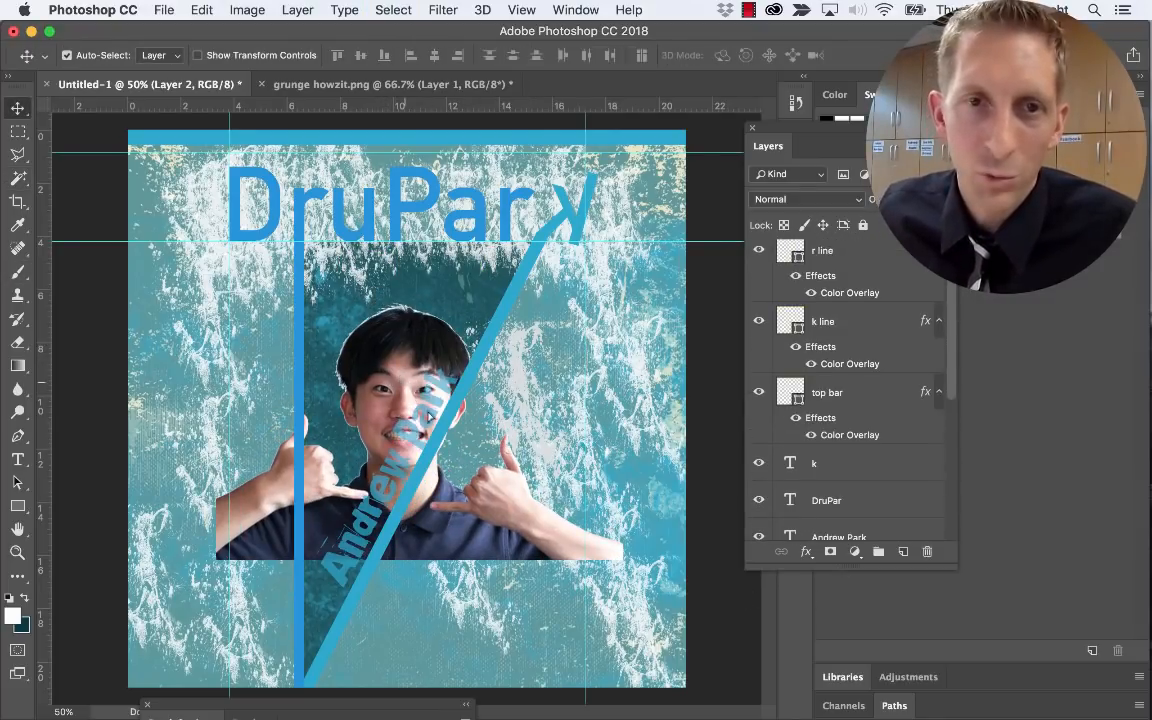
{"action": "left_click_drag", "start_coordinate": [404, 372], "coordinate": [453, 452]}
{"action": "key", "text": "super+t"}
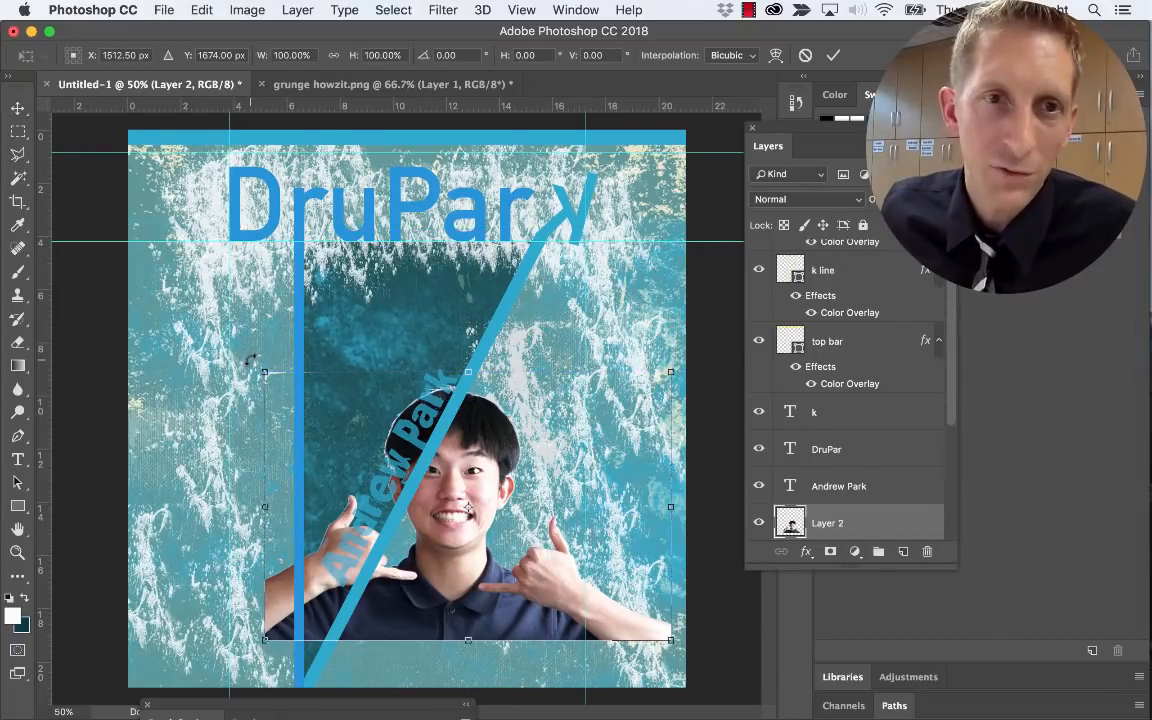
{"action": "left_click_drag", "start_coordinate": [250, 362], "coordinate": [168, 385]}
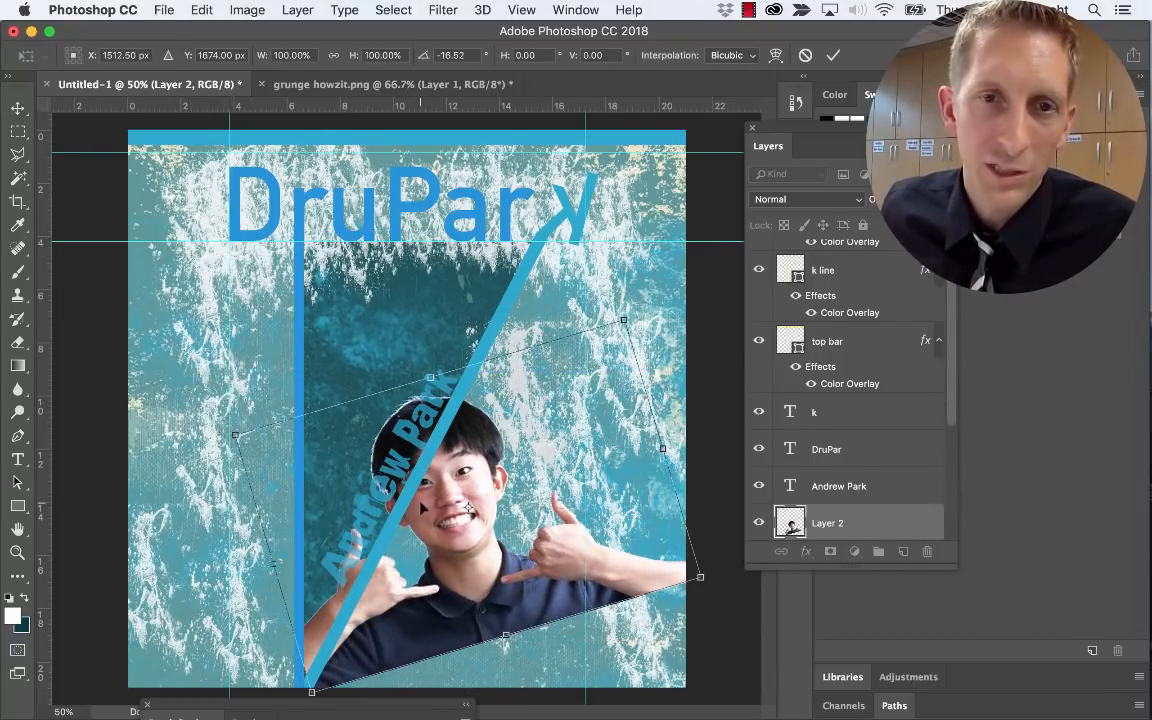
{"action": "left_click_drag", "start_coordinate": [421, 503], "coordinate": [562, 578]}
{"action": "key", "text": "Return"}
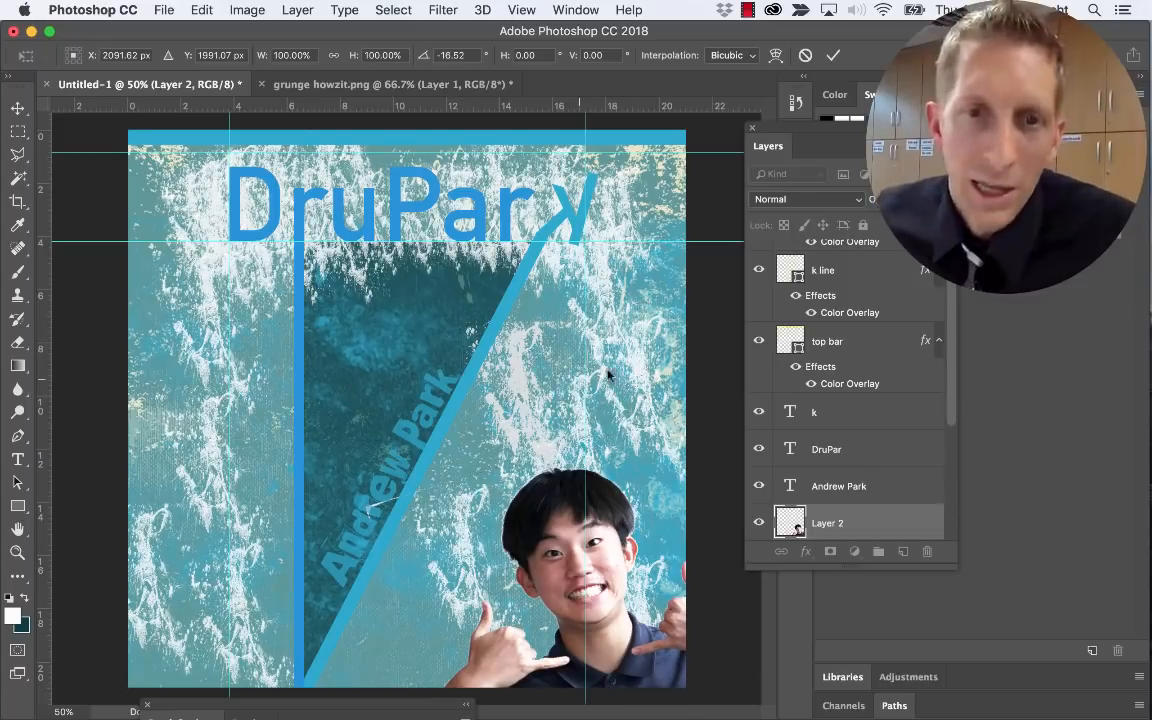
Preview the Emboss filter on the portrait and cancel it without applying
{"action": "left_click", "coordinate": [428, 11]}
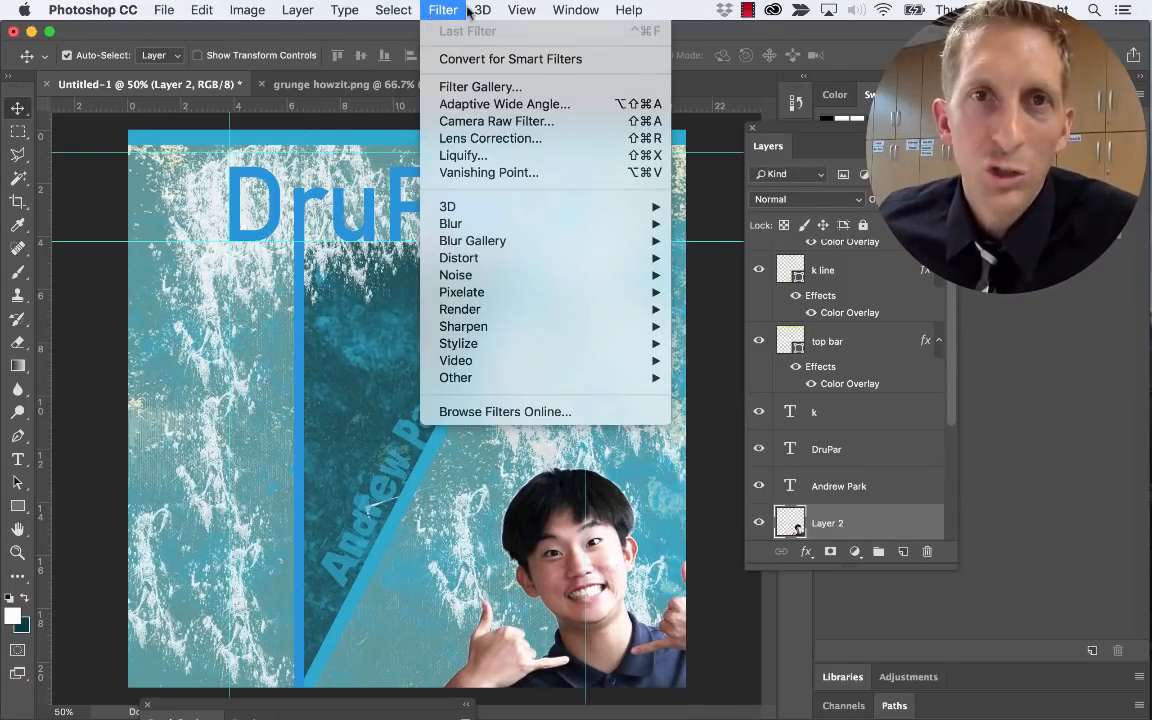
{"action": "mouse_move", "coordinate": [403, 8]}
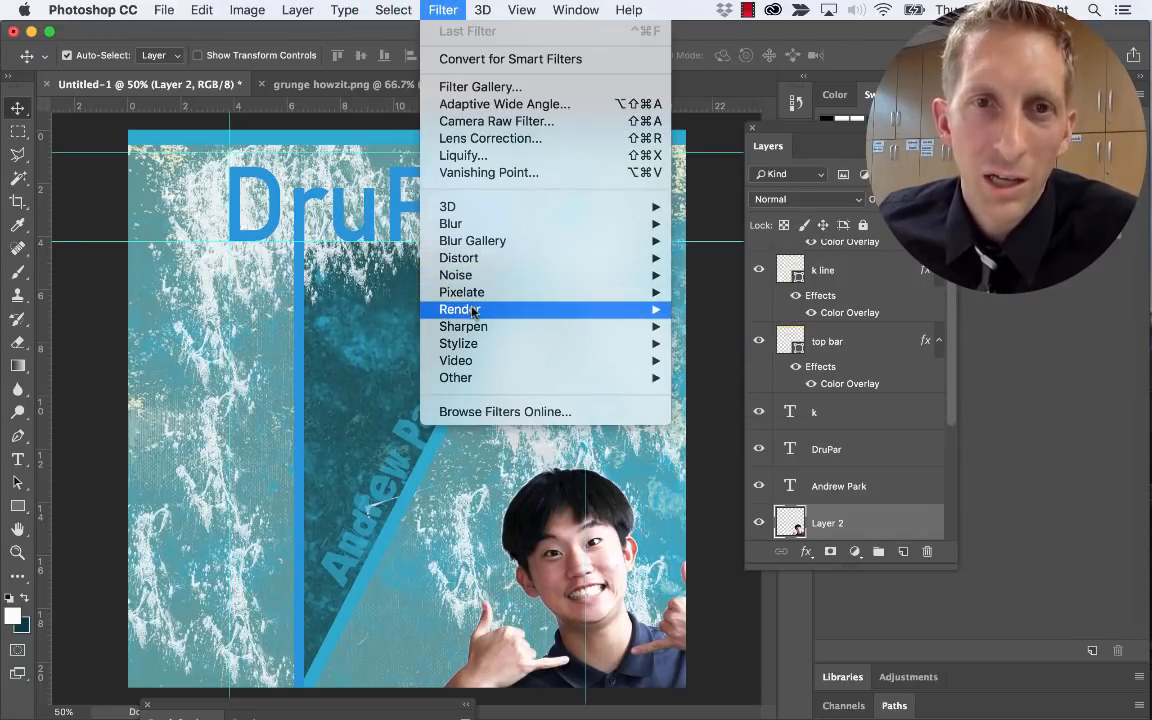
{"action": "mouse_move", "coordinate": [481, 346]}
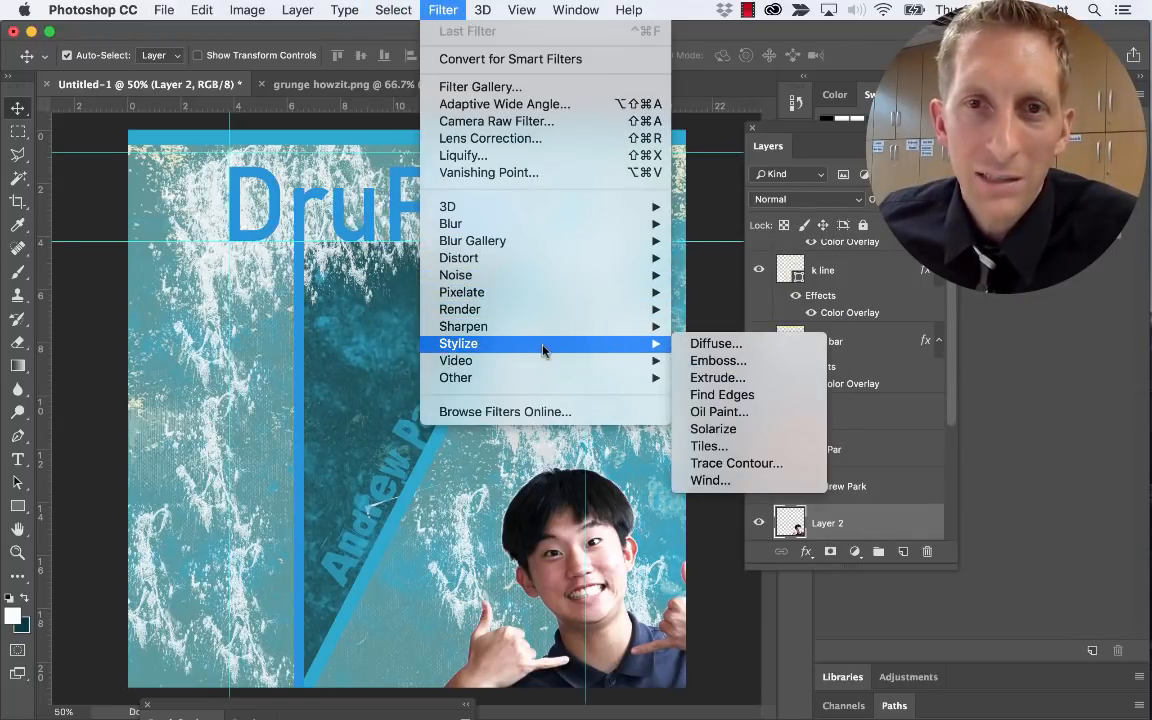
{"action": "left_click", "coordinate": [716, 361]}
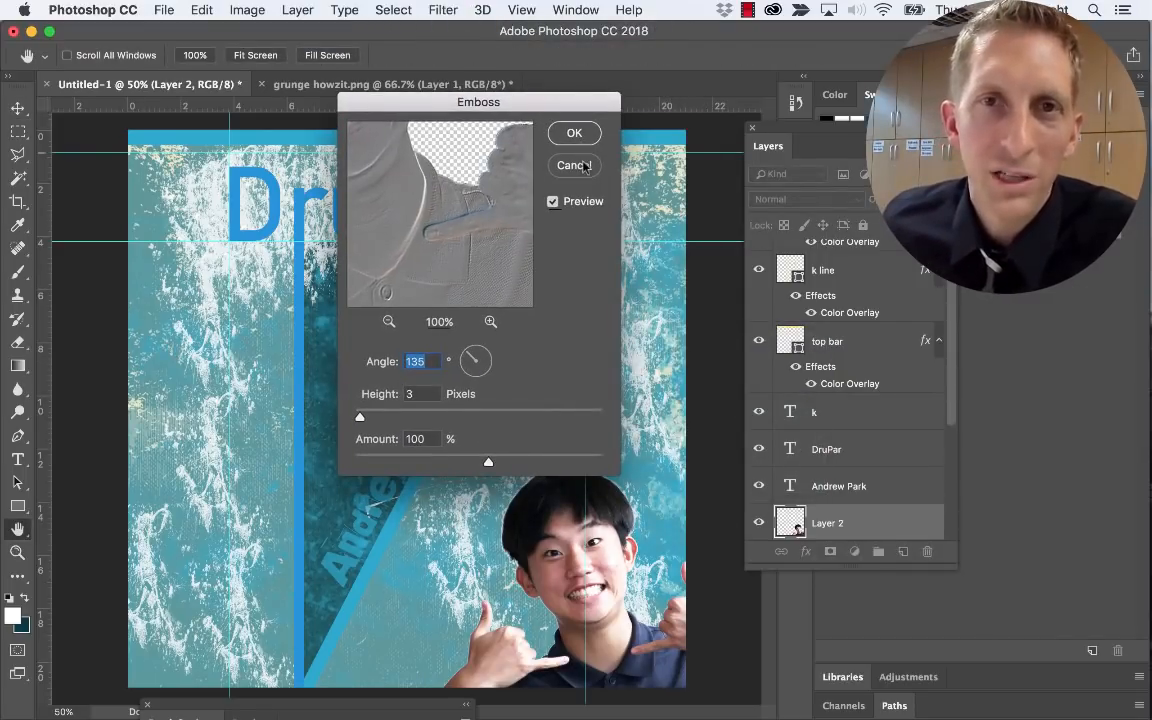
{"action": "key", "text": "Escape"}
Apply Filter > Stylize > Oil Paint (Stylization 2.3, Cleanliness 2.3, Scale 0.8, Bristle Detail 10) to Layer 2
{"action": "left_click", "coordinate": [445, 11]}
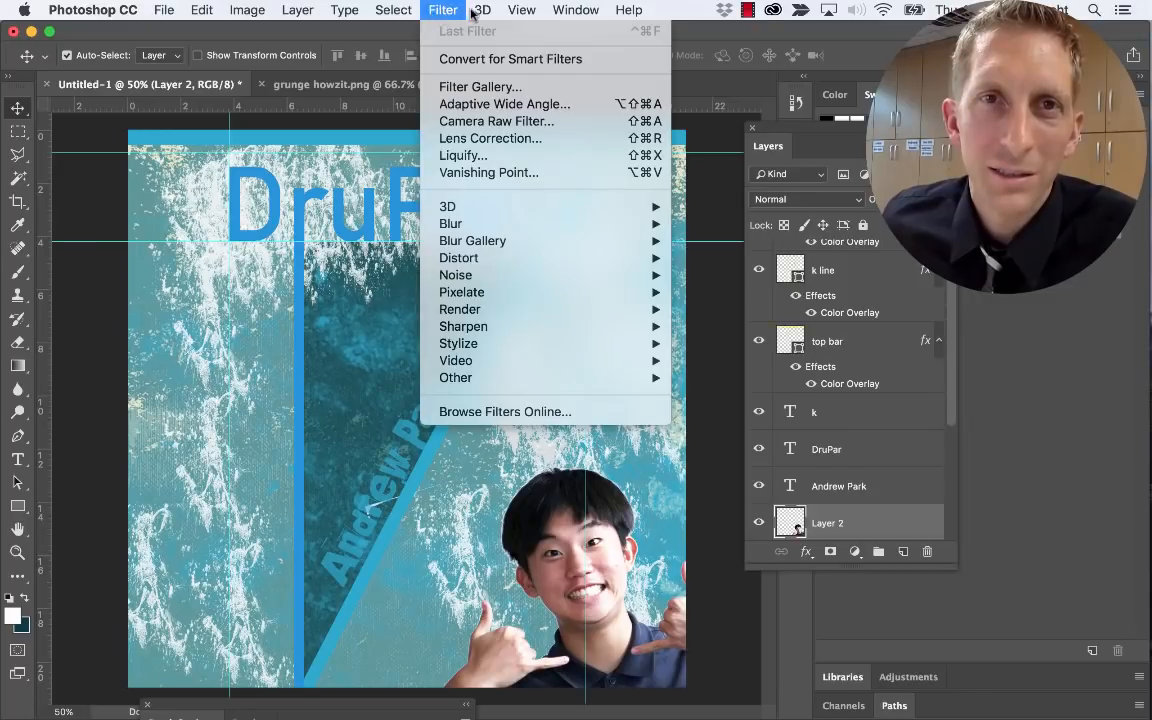
{"action": "mouse_move", "coordinate": [508, 244]}
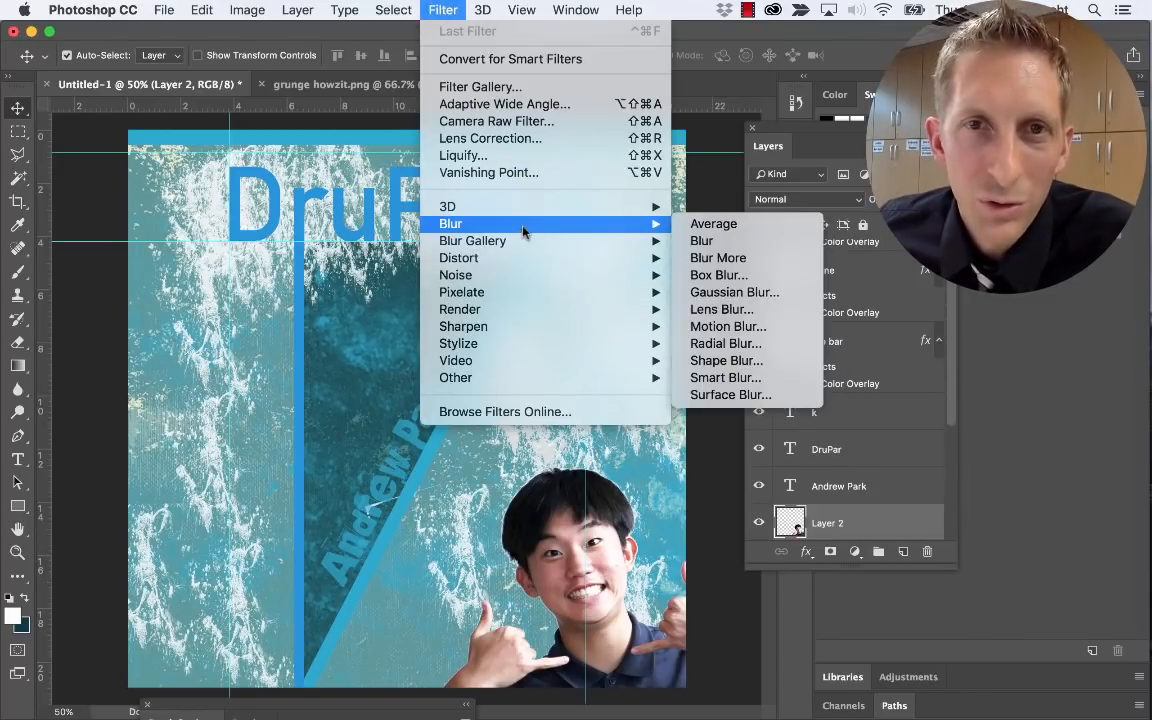
{"action": "mouse_move", "coordinate": [522, 342]}
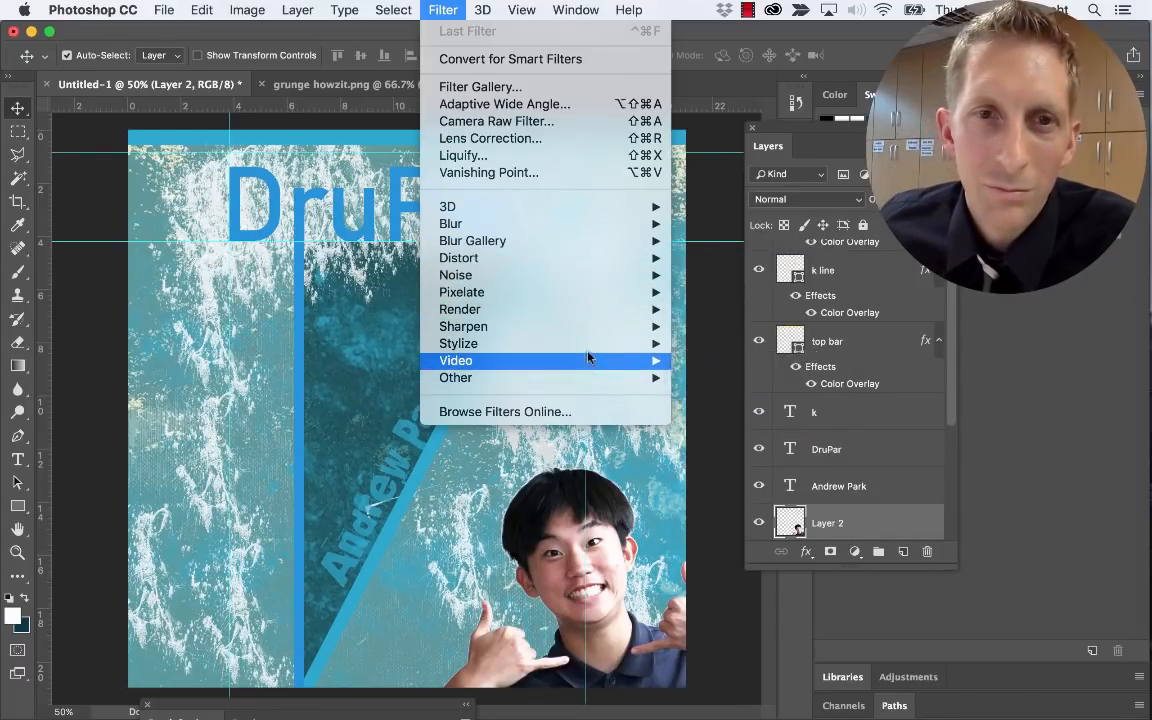
{"action": "mouse_move", "coordinate": [630, 344]}
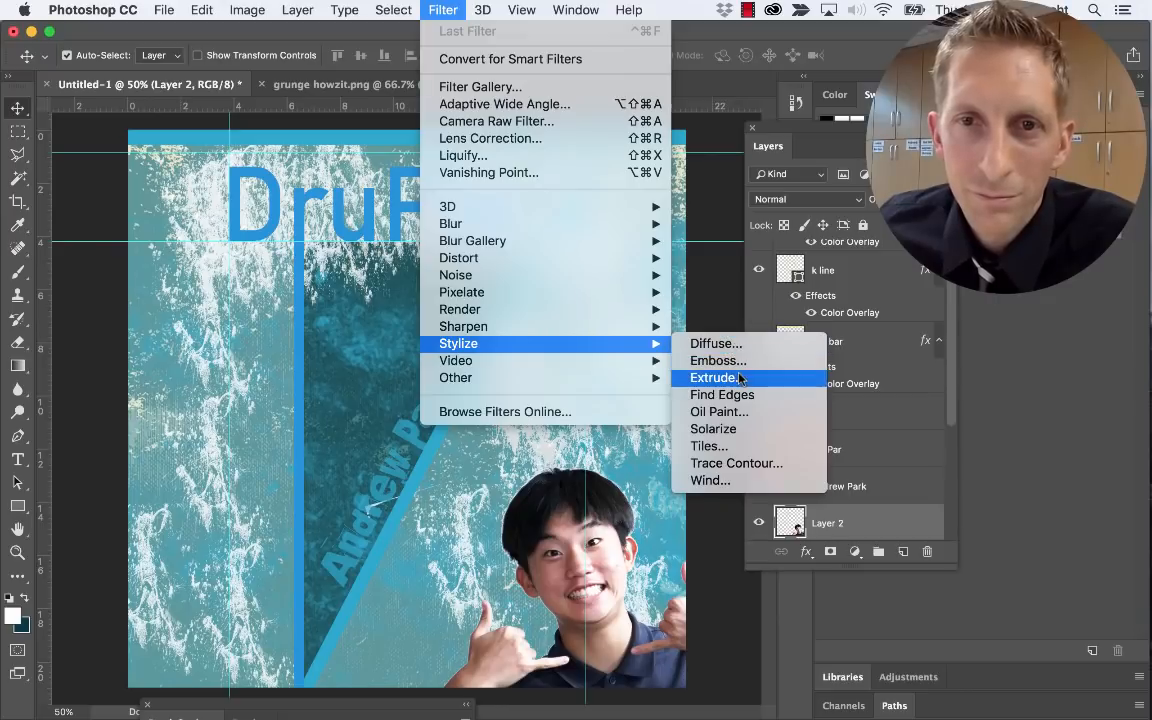
{"action": "left_click", "coordinate": [740, 412]}
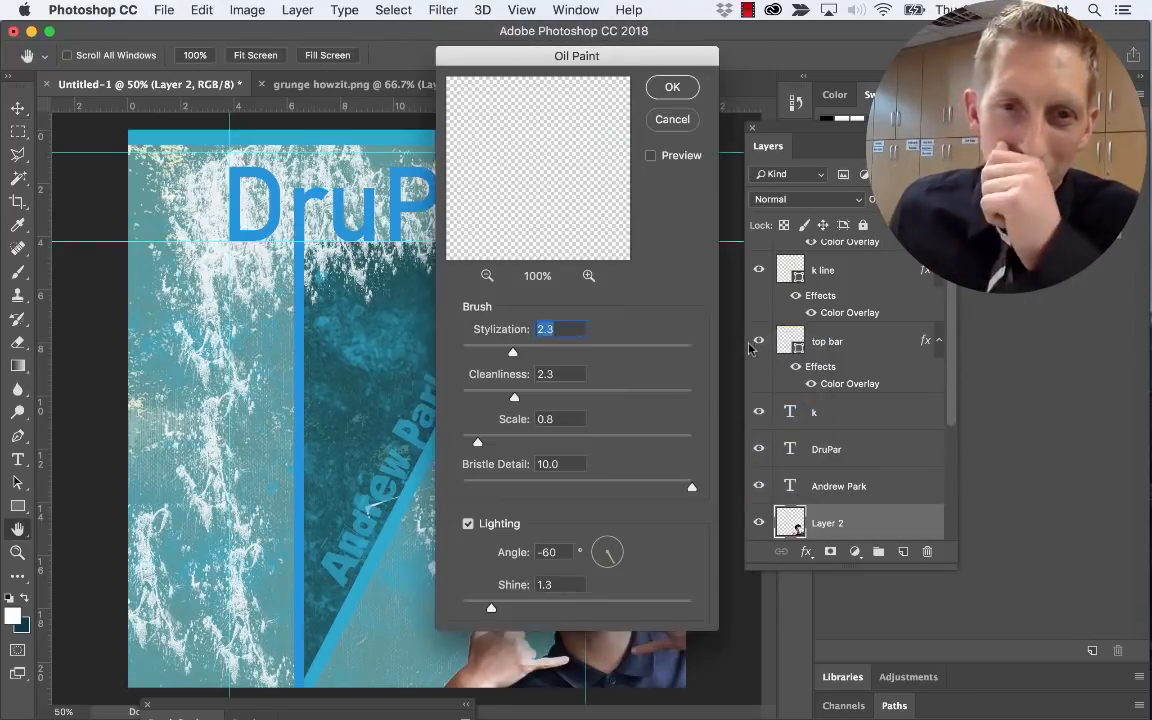
{"action": "mouse_move", "coordinate": [606, 63]}
{"action": "left_mouse_down"}
{"action": "mouse_move", "coordinate": [345, 79]}
{"action": "mouse_move", "coordinate": [326, 103]}
{"action": "left_mouse_up"}
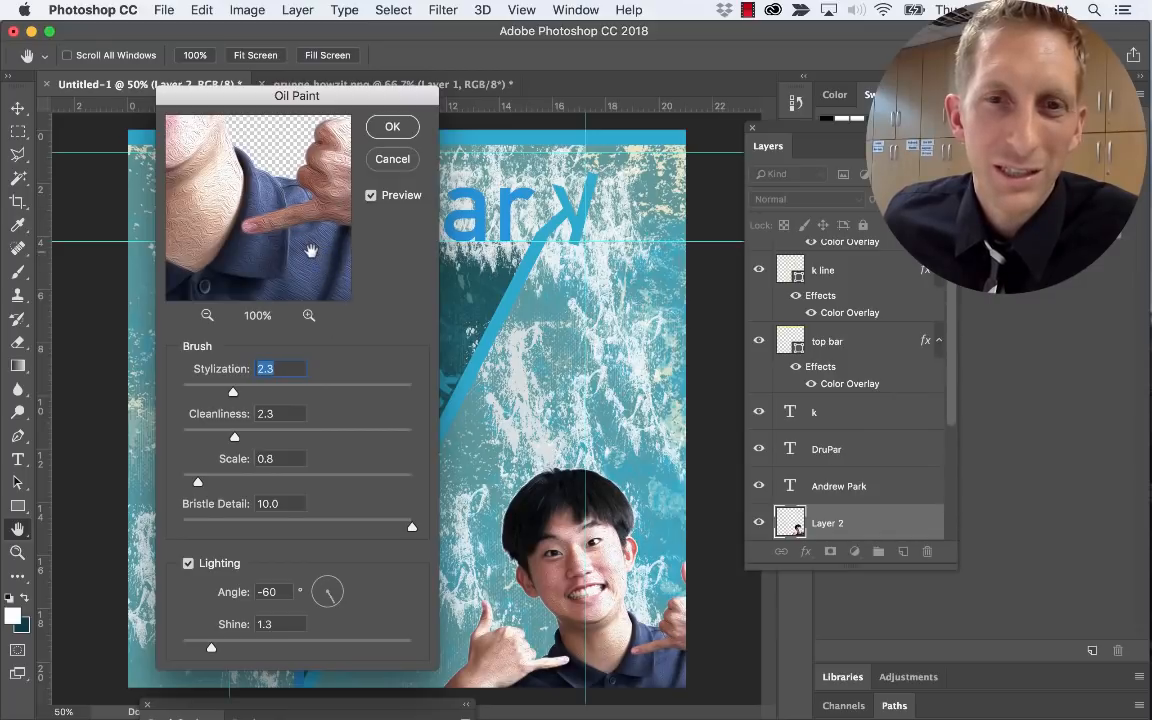
{"action": "left_click", "coordinate": [392, 128]}
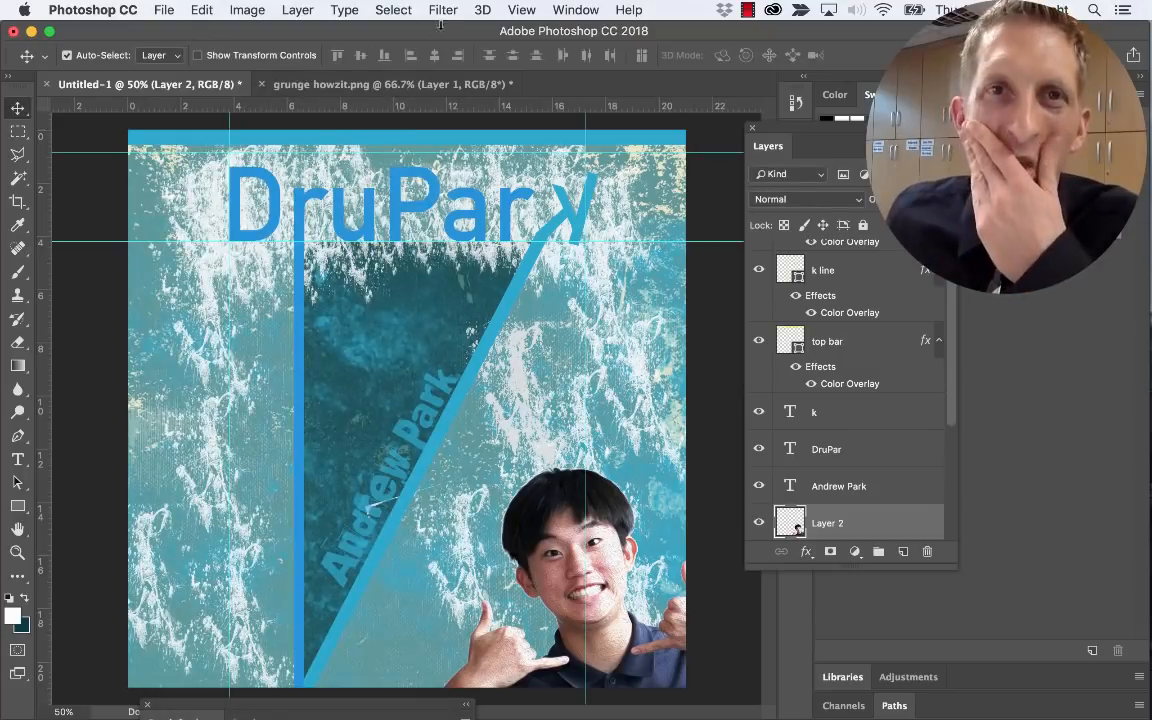
{"action": "left_click", "coordinate": [442, 12]}
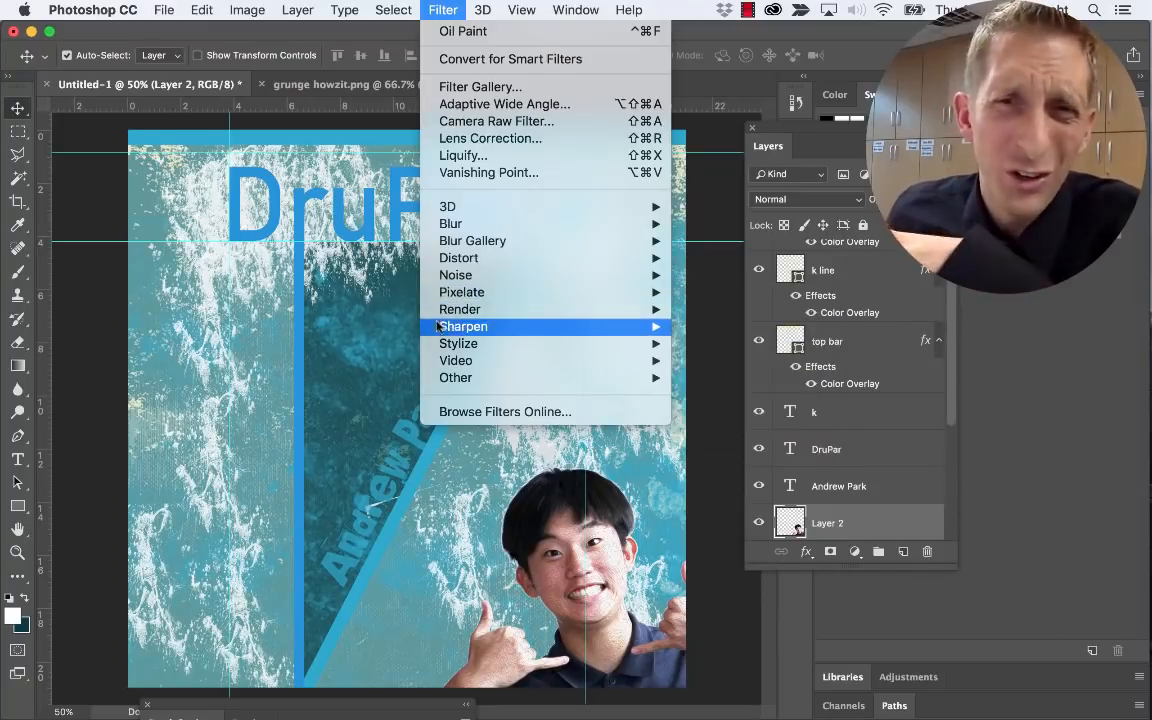
{"action": "left_click", "coordinate": [232, 324]}
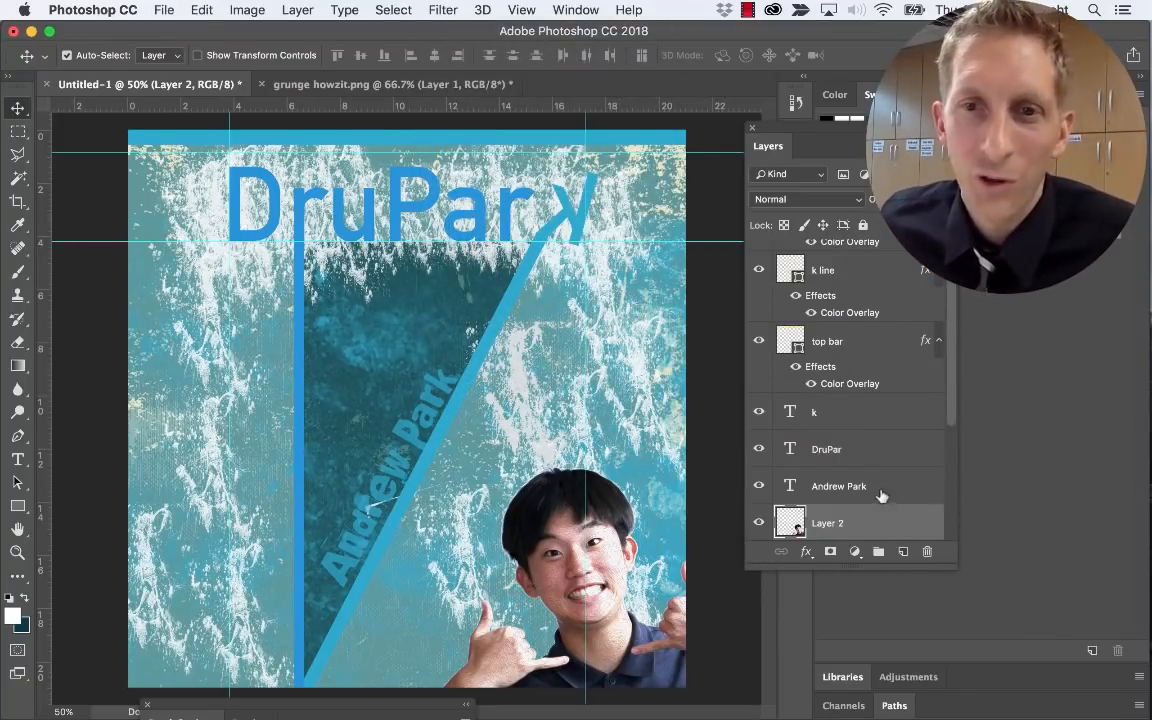
Move the portrait above the grunge texture, then duplicate the DD-Blue-Grunge layer and hide the copy
{"action": "left_click_drag", "start_coordinate": [870, 520], "coordinate": [824, 444]}
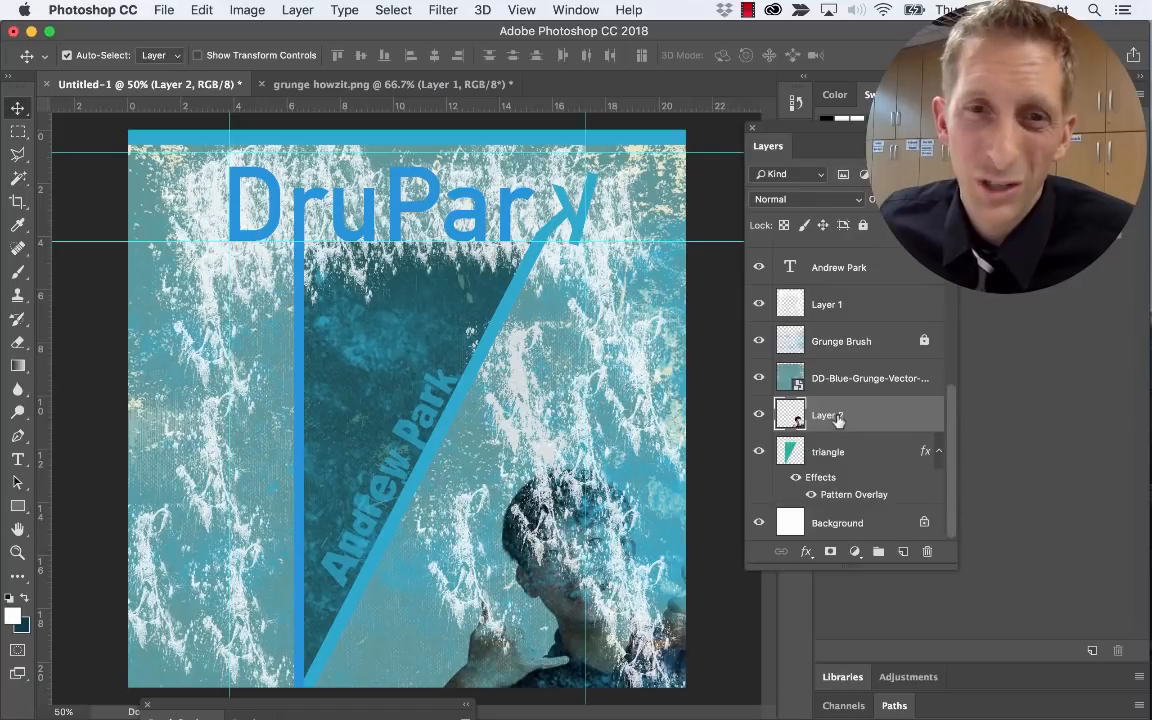
{"action": "left_click_drag", "start_coordinate": [835, 418], "coordinate": [836, 382]}
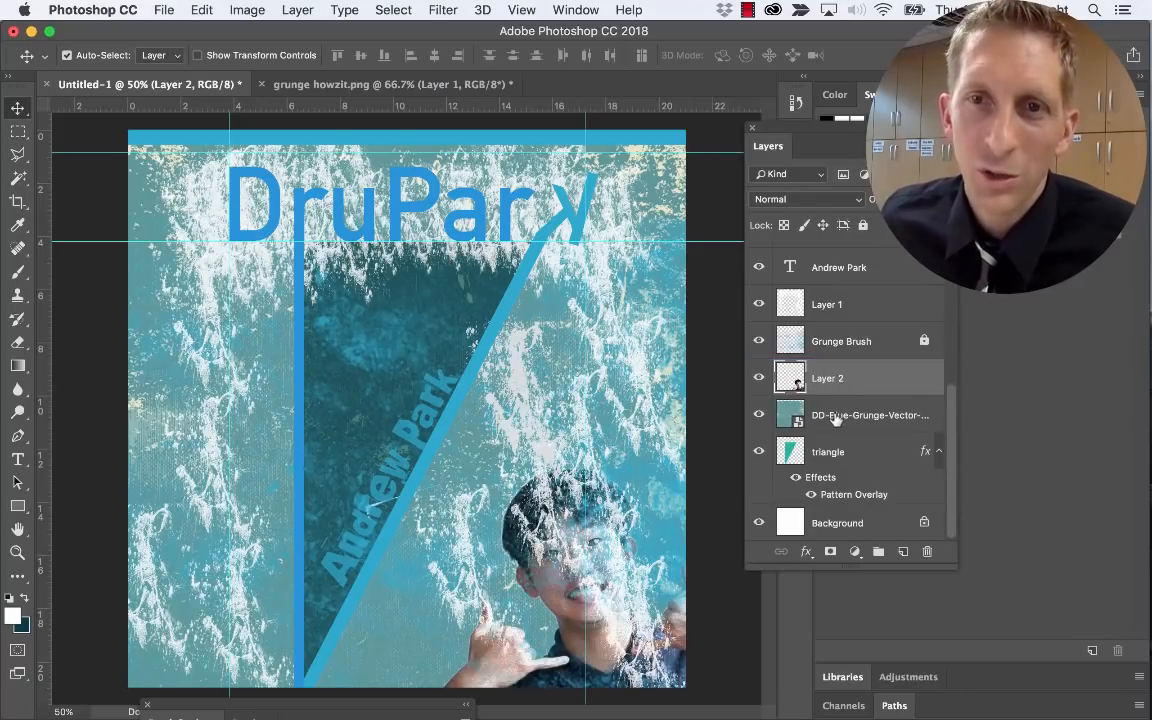
{"action": "left_click", "coordinate": [838, 421]}
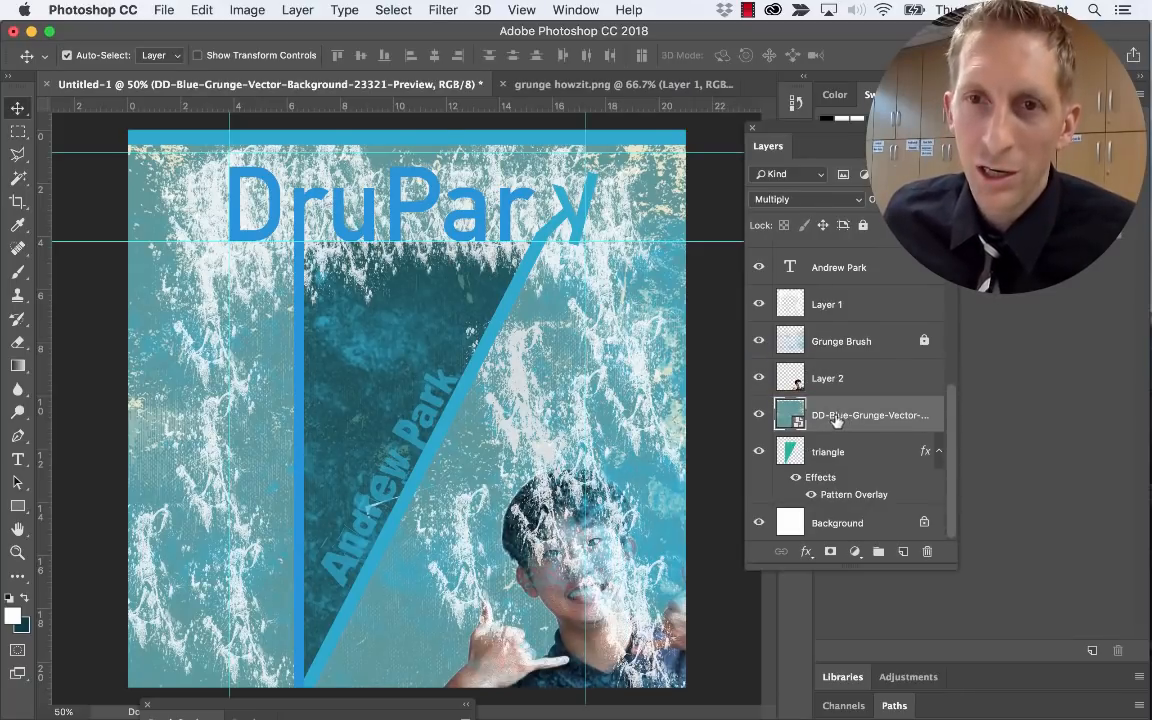
{"action": "left_click_drag", "start_coordinate": [829, 419], "coordinate": [904, 552]}
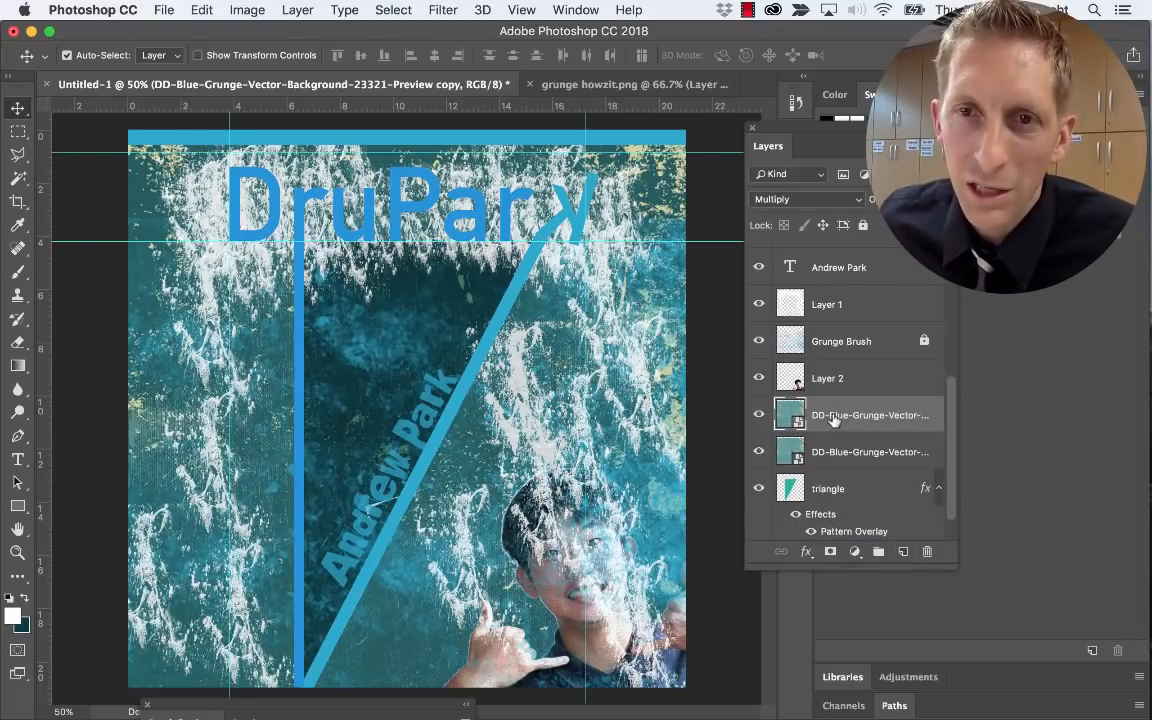
{"action": "left_click_drag", "start_coordinate": [835, 415], "coordinate": [820, 380]}
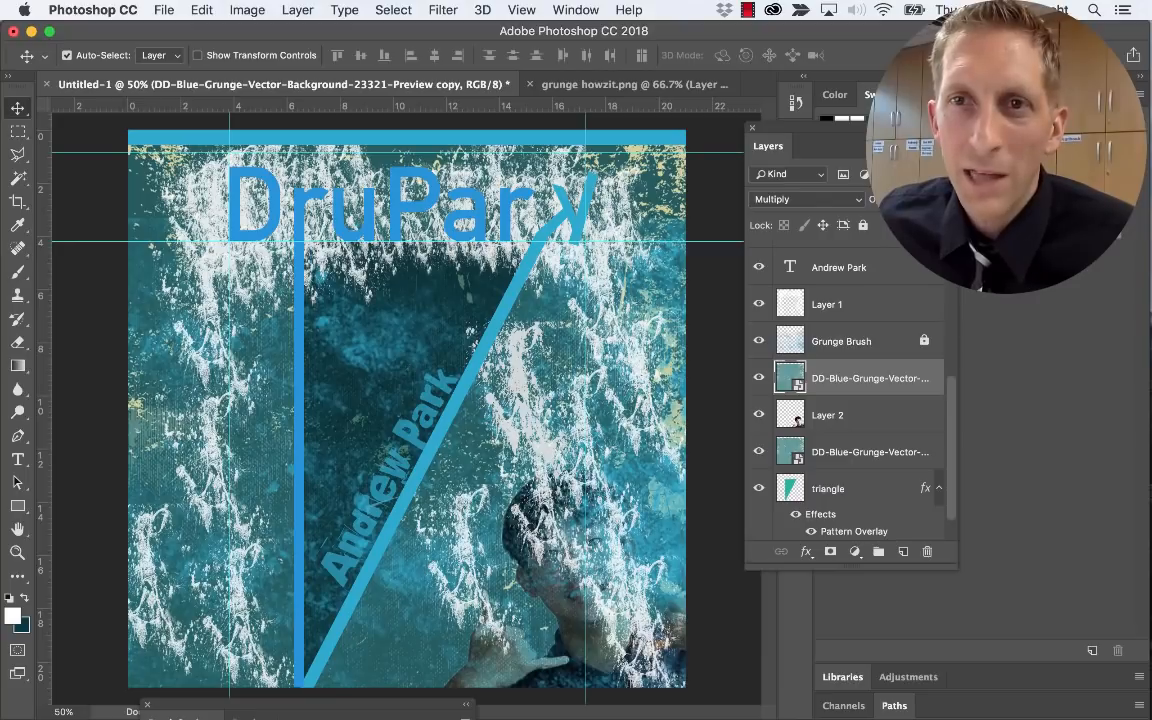
{"action": "left_click", "coordinate": [873, 227]}
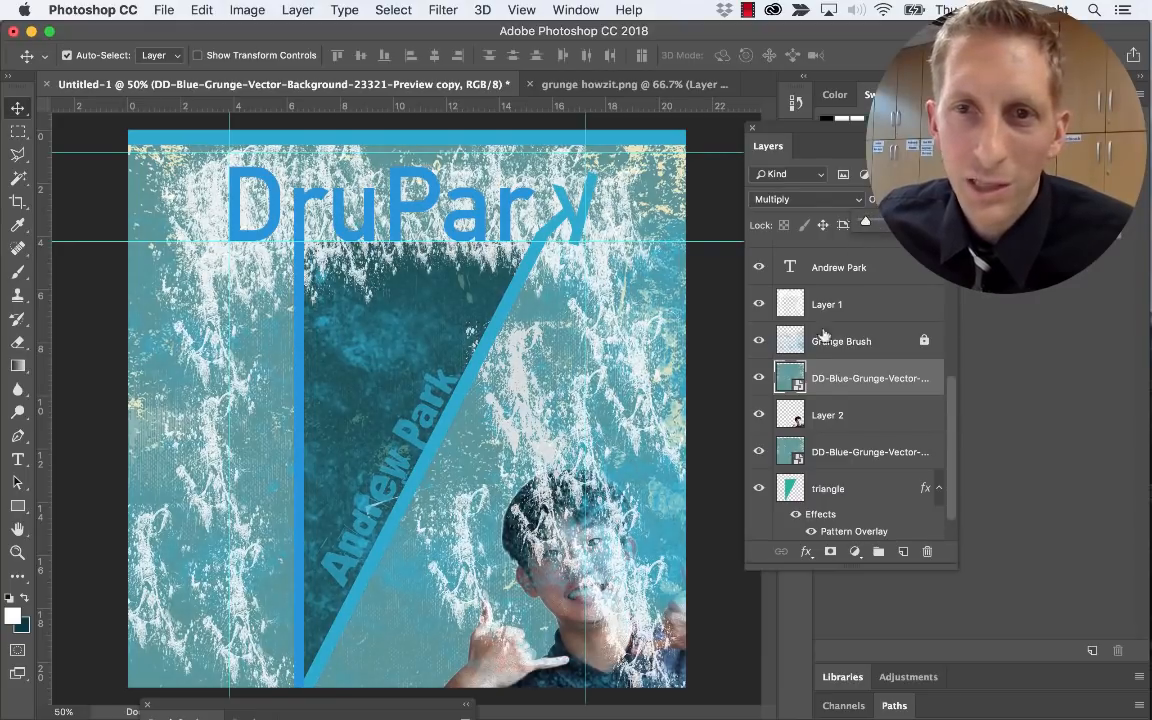
{"action": "left_click", "coordinate": [760, 383]}
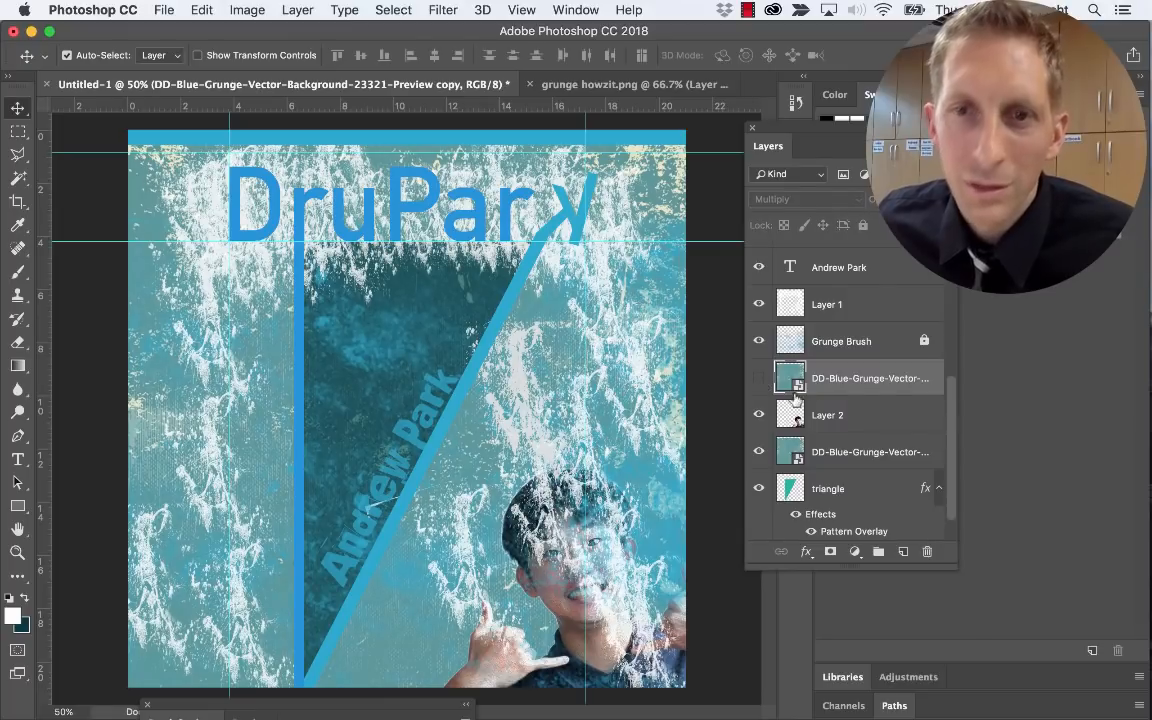
Stack the grunge copy above Layer 2, show it in Multiply and raise its opacity
{"action": "scroll", "coordinate": [838, 416], "scroll_direction": "up", "scroll_amount": 4}
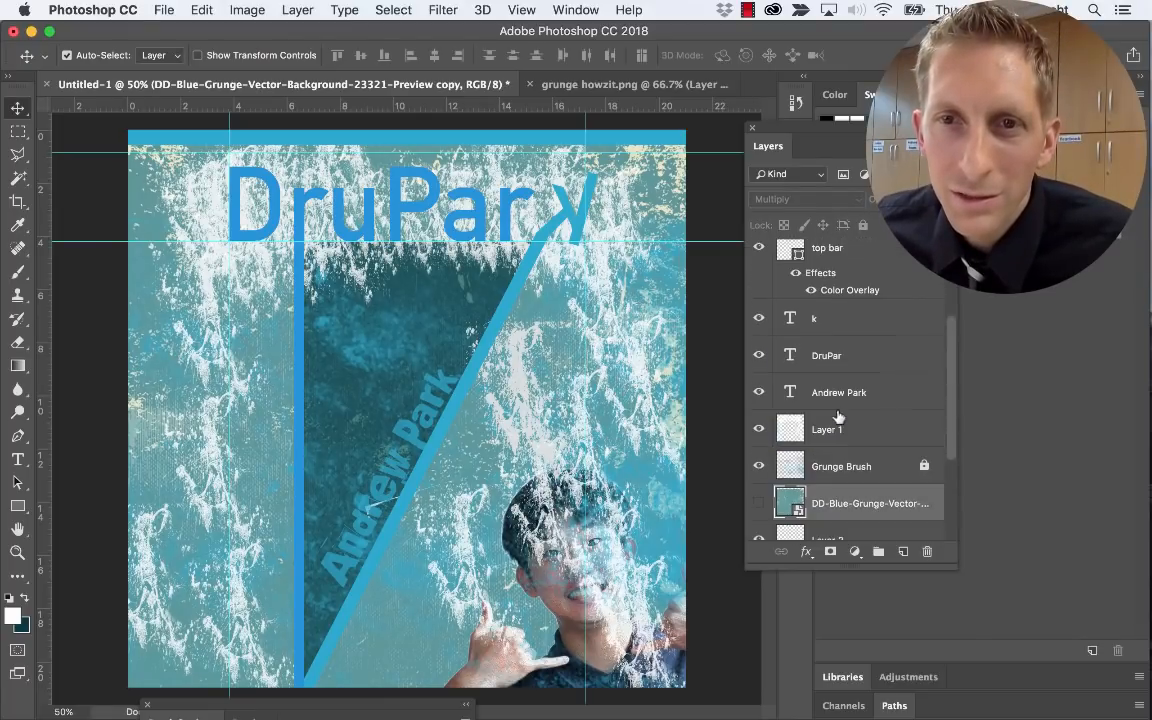
{"action": "scroll", "coordinate": [835, 447], "scroll_direction": "down", "scroll_amount": 2}
{"action": "left_click_drag", "start_coordinate": [828, 503], "coordinate": [836, 266]}
{"action": "scroll", "coordinate": [851, 339], "scroll_direction": "up", "scroll_amount": 6}
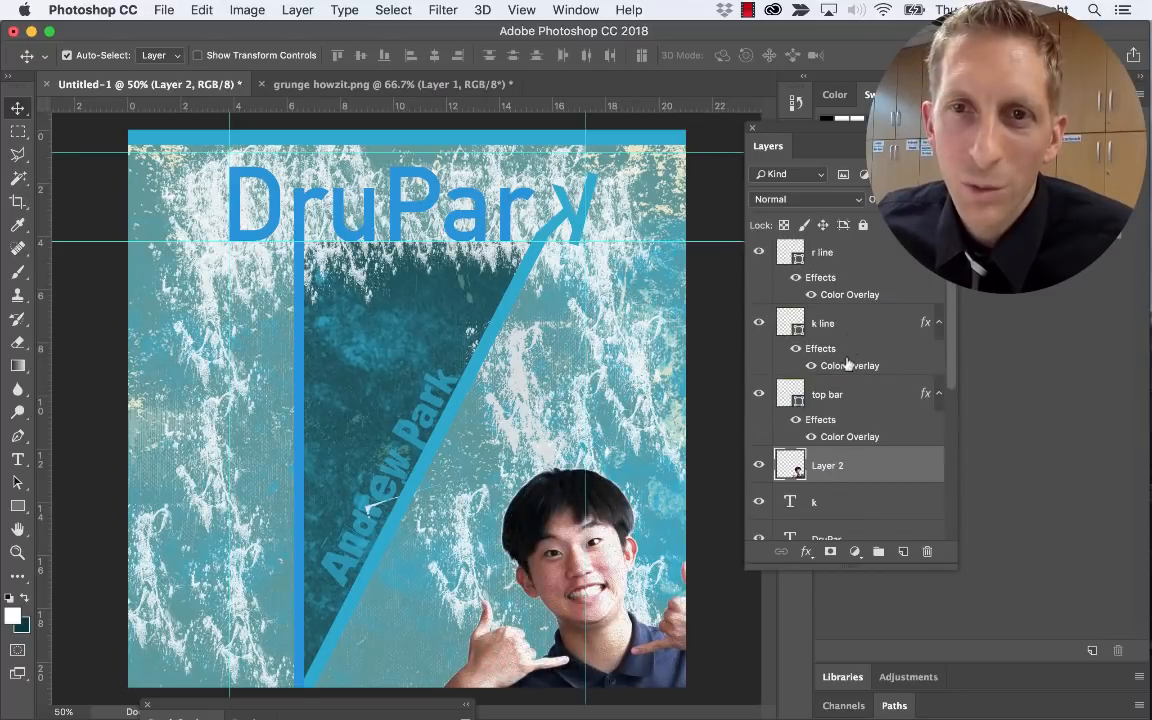
{"action": "left_click_drag", "start_coordinate": [822, 475], "coordinate": [750, 240]}
{"action": "scroll", "coordinate": [850, 380], "scroll_direction": "down", "scroll_amount": 8}
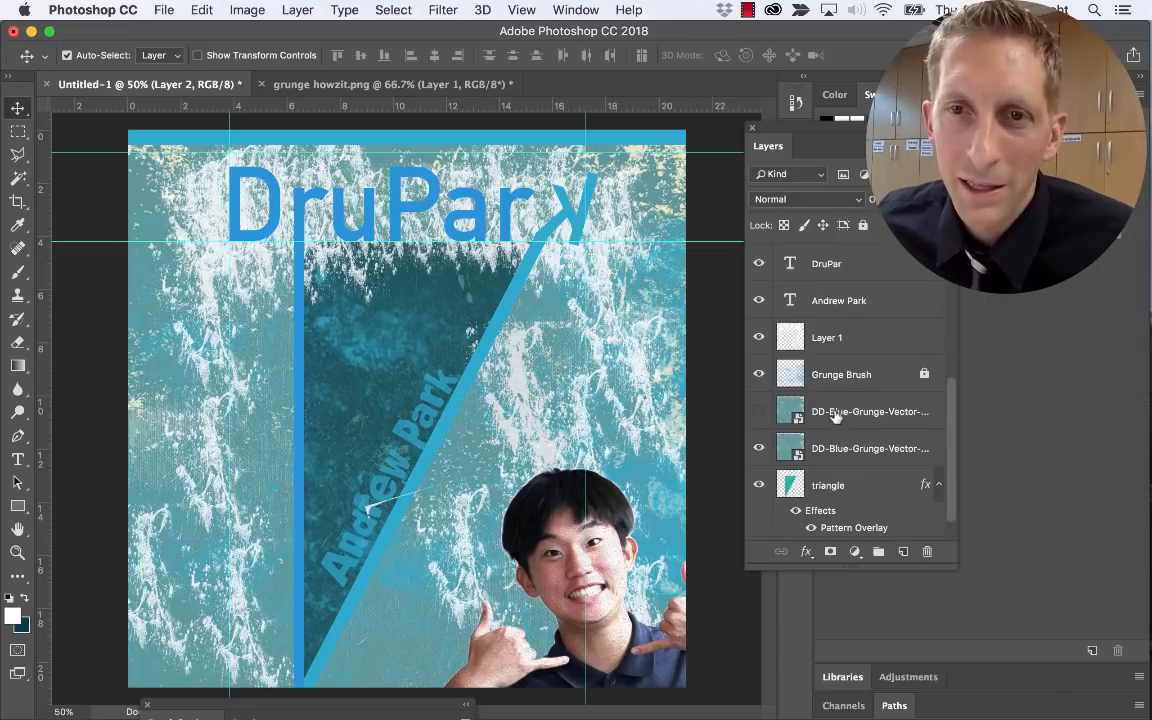
{"action": "left_click_drag", "start_coordinate": [835, 415], "coordinate": [842, 260]}
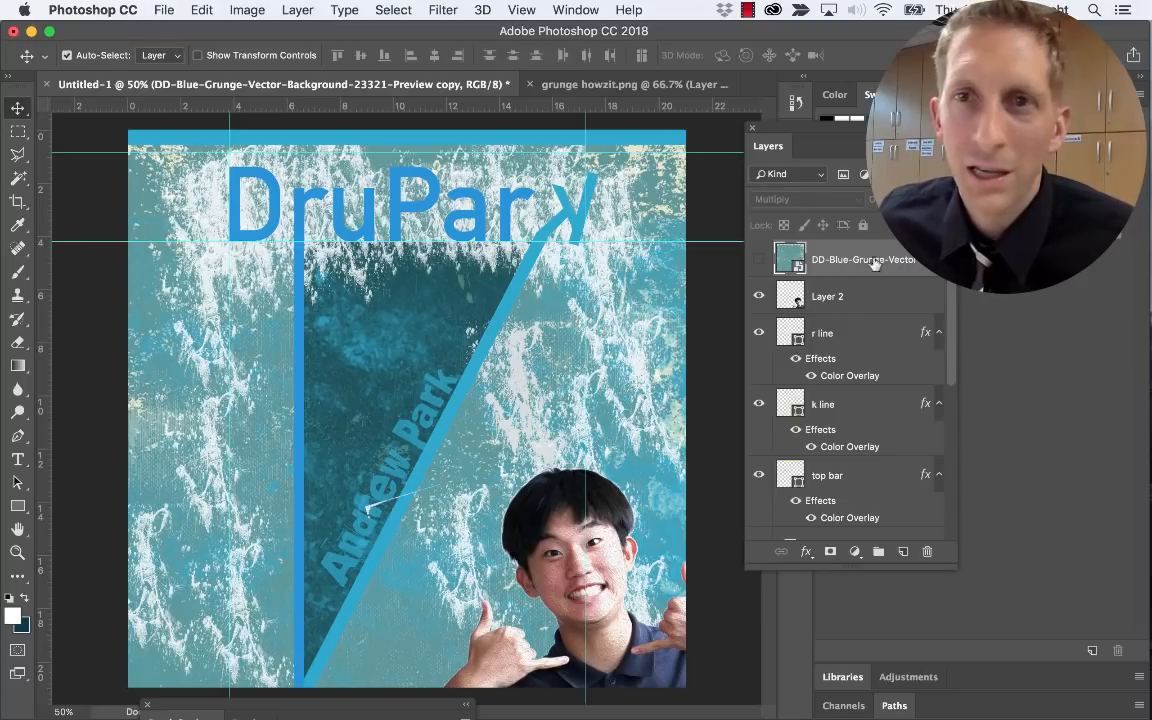
{"action": "left_click", "coordinate": [881, 294]}
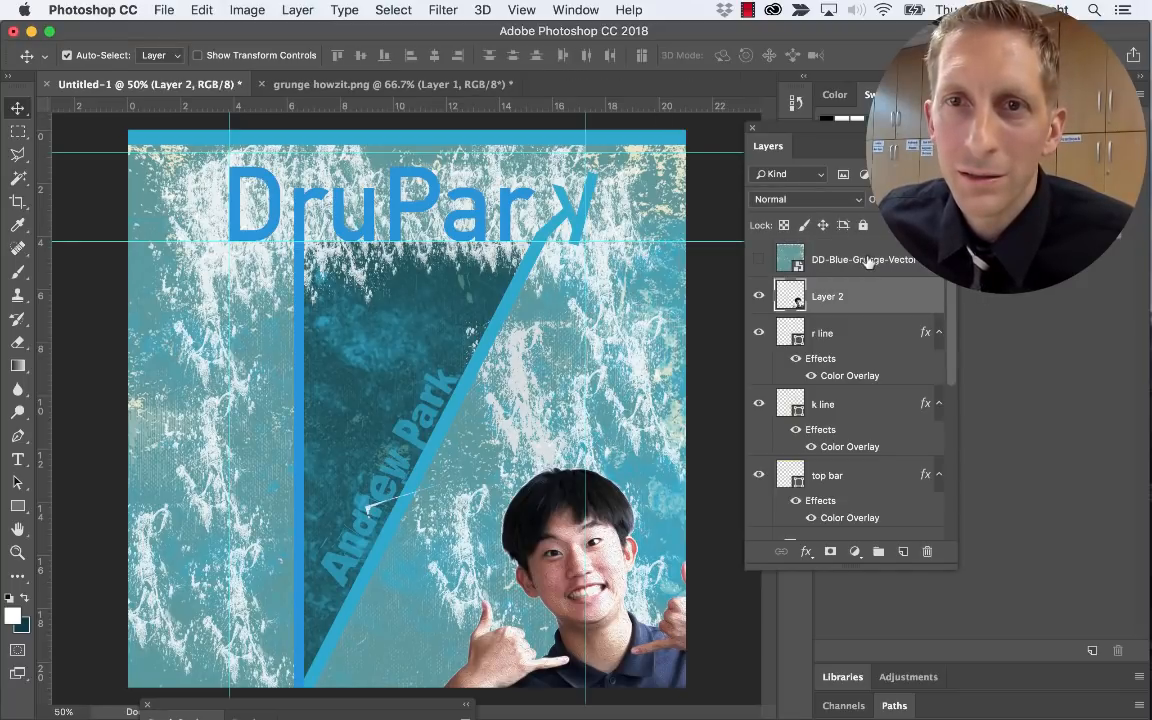
{"action": "left_click", "coordinate": [849, 262]}
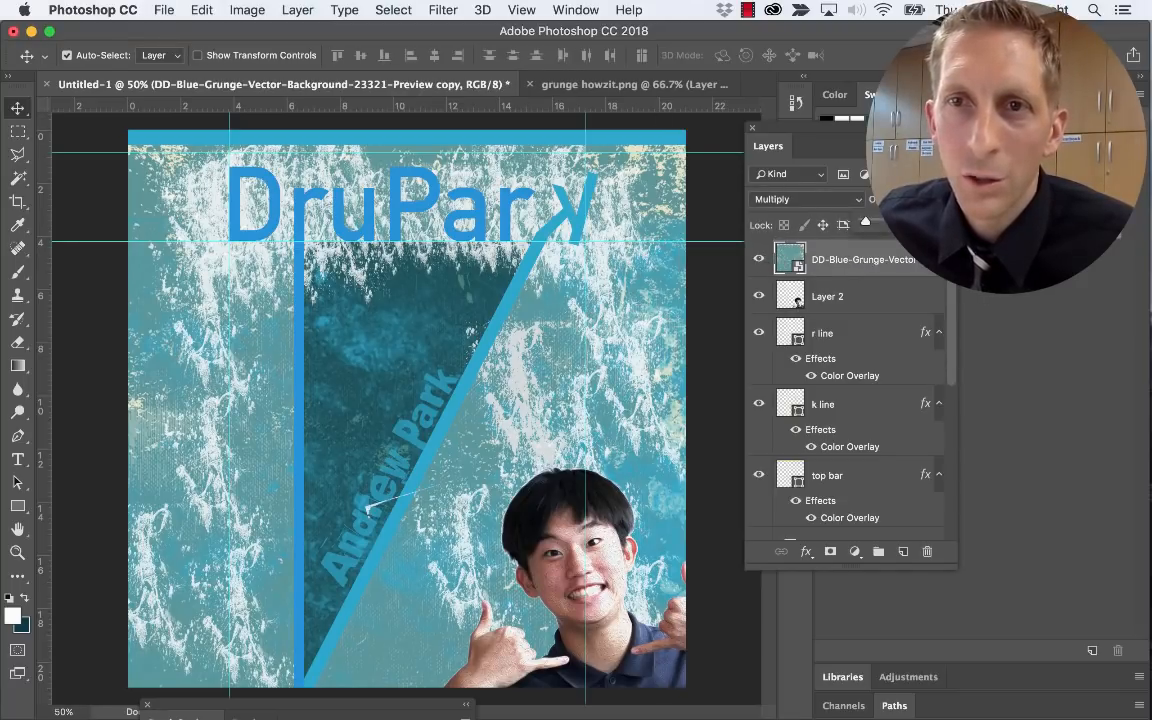
{"action": "mouse_move", "coordinate": [885, 226]}
{"action": "left_mouse_down"}
{"action": "mouse_move", "coordinate": [922, 226]}
{"action": "mouse_move", "coordinate": [905, 226]}
{"action": "left_mouse_up"}
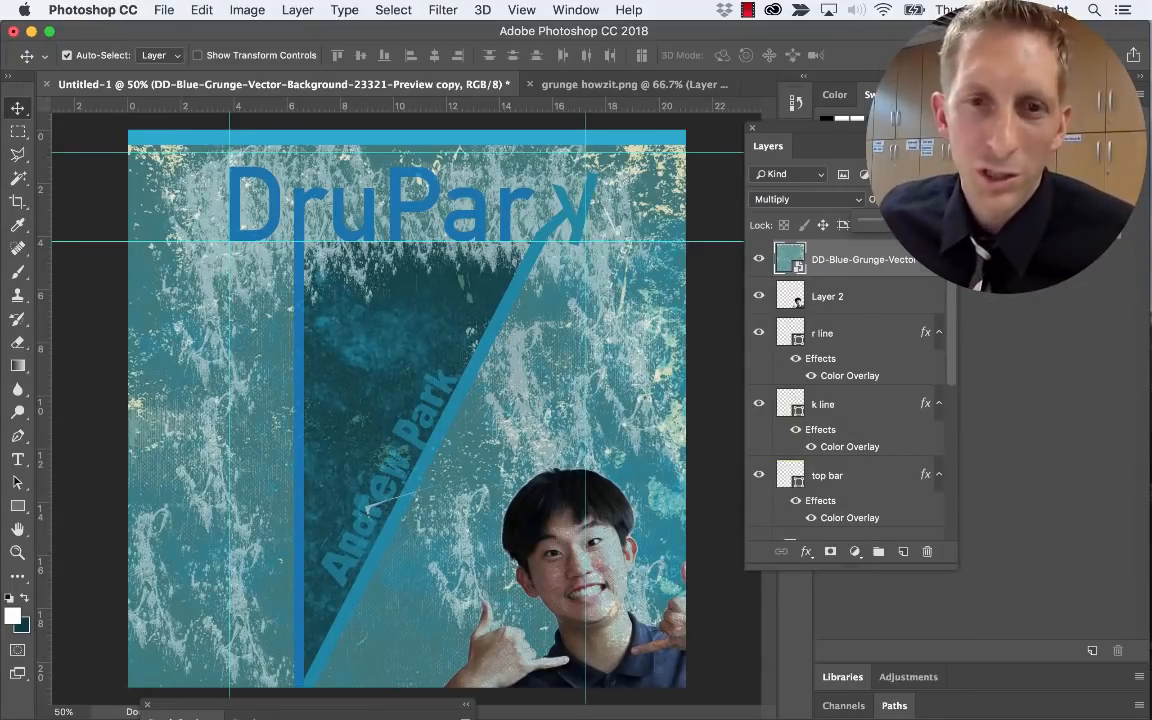
Rasterize the grunge copy and softly erase it at size 1000, 33% over the title's K and left edge
{"action": "key", "text": "e"}
{"action": "left_click", "coordinate": [550, 320]}
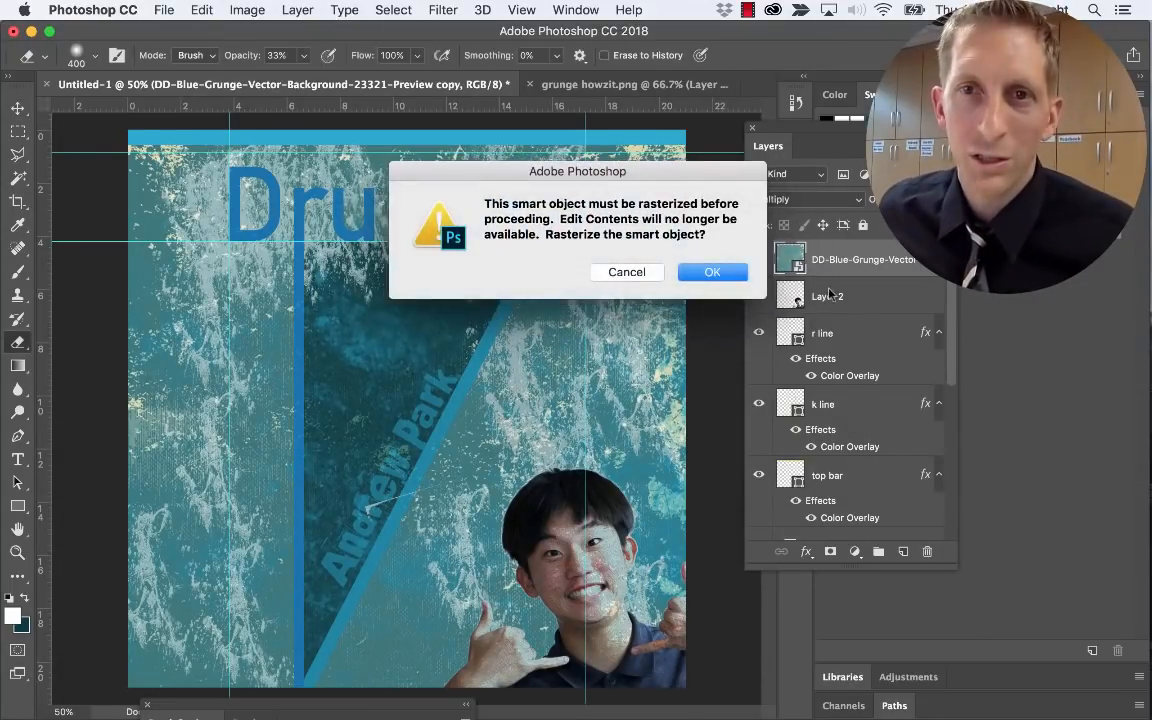
{"action": "left_click", "coordinate": [722, 270]}
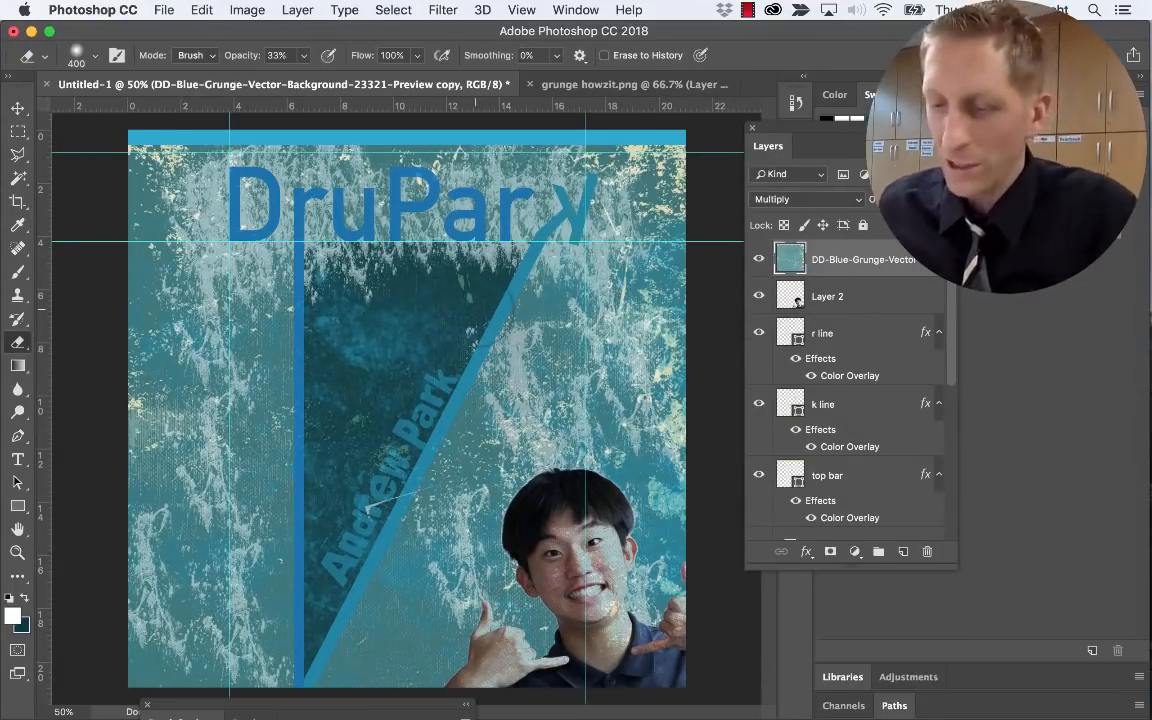
{"action": "key", "text": "bracketright"}
{"action": "key", "text": "bracketright"}
{"action": "key", "text": "bracketright"}
{"action": "key", "text": "bracketright"}
{"action": "key", "text": "bracketright"}
{"action": "key", "text": "bracketright"}
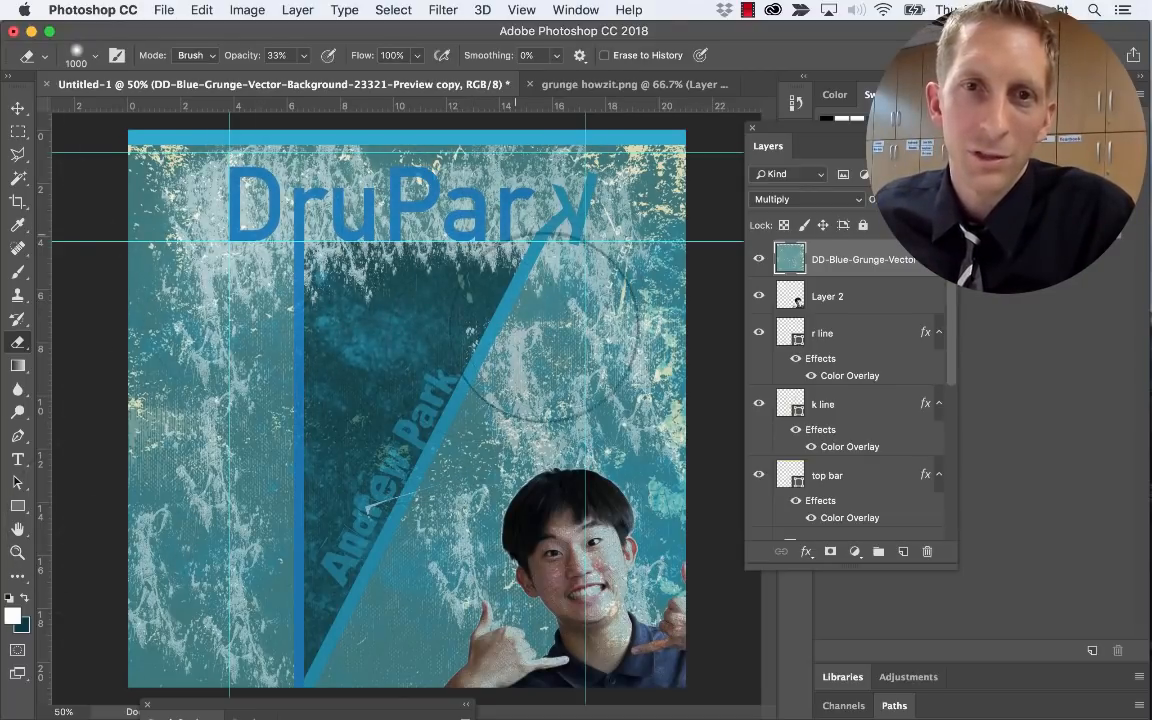
{"action": "left_click", "coordinate": [525, 207]}
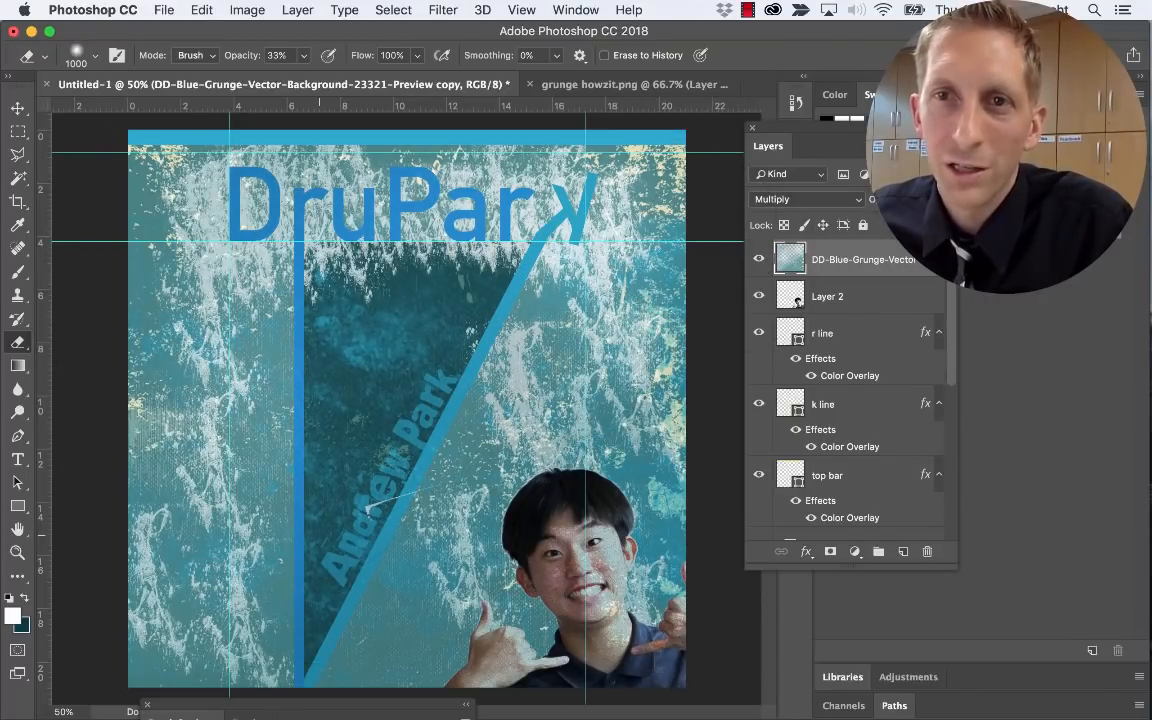
{"action": "left_click_drag", "start_coordinate": [142, 280], "coordinate": [142, 400]}
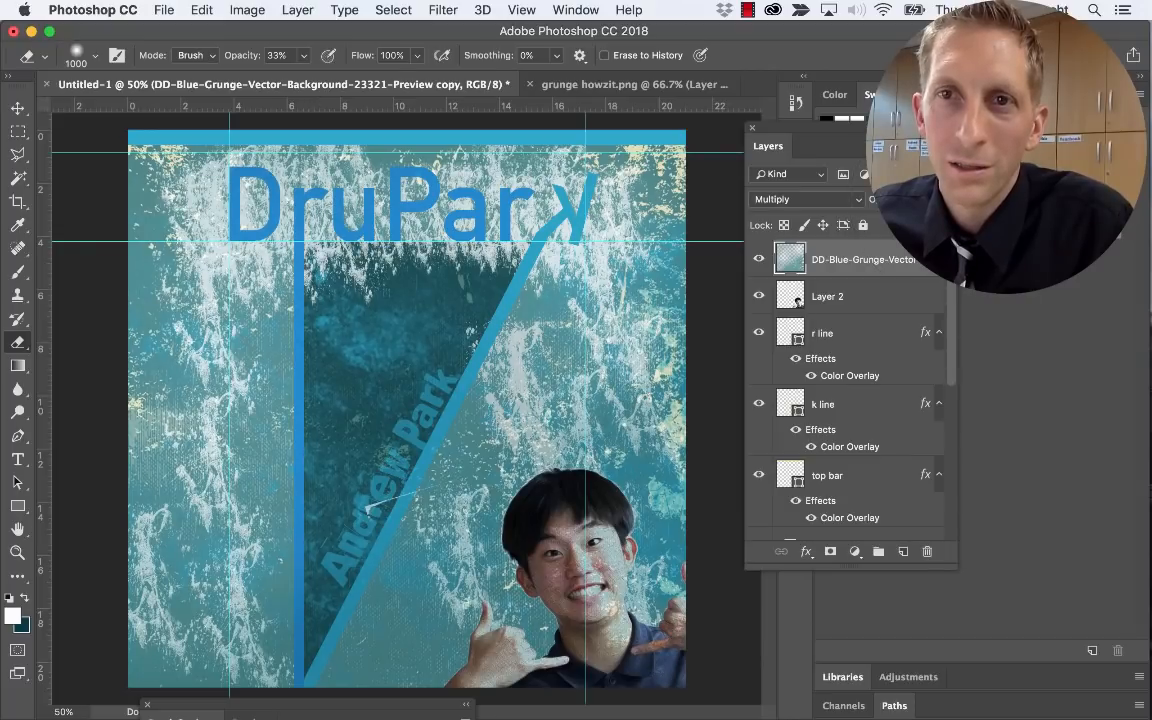